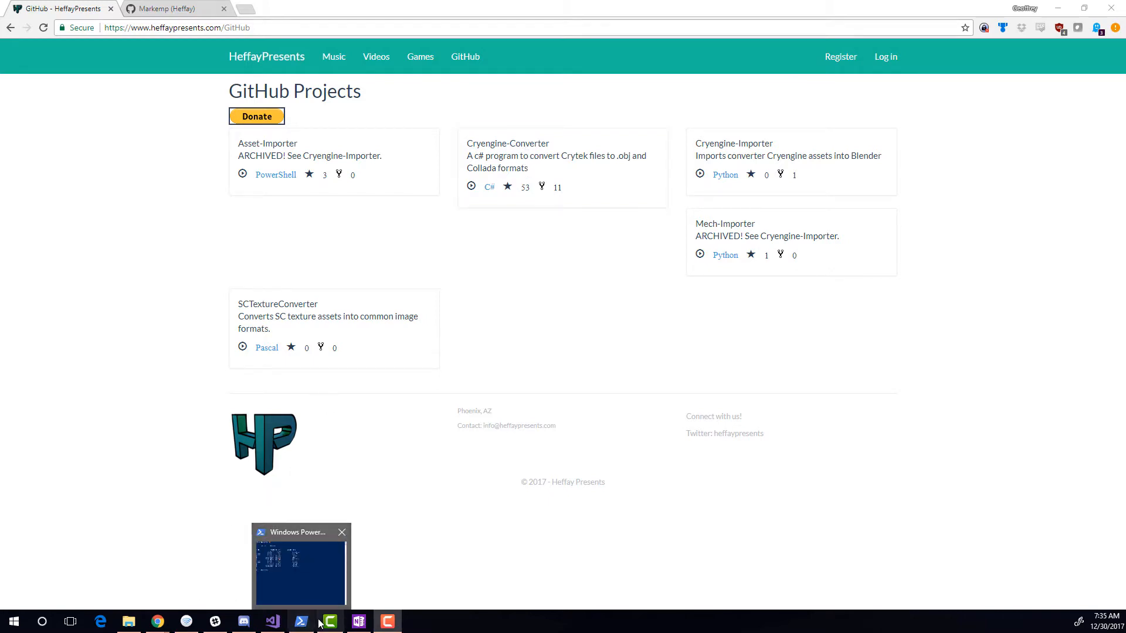
Switch to the open Windows PowerShell window, change from D:\depot\mwo into the objects folder and list its contents
left_click(300, 571)
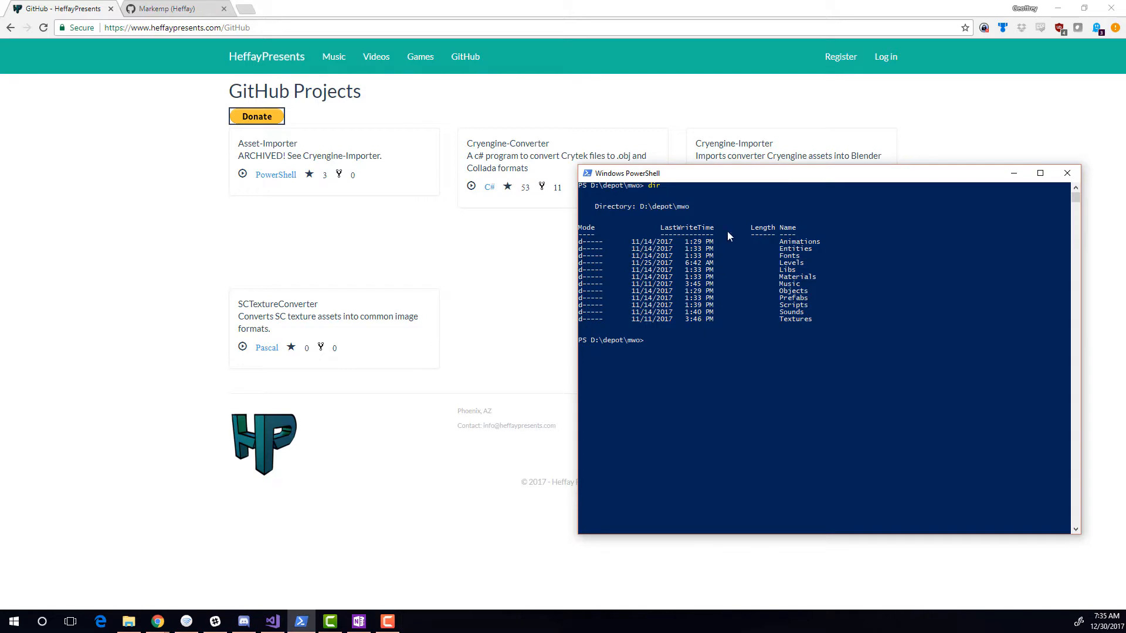
left_click_drag(727, 178, 672, 223)
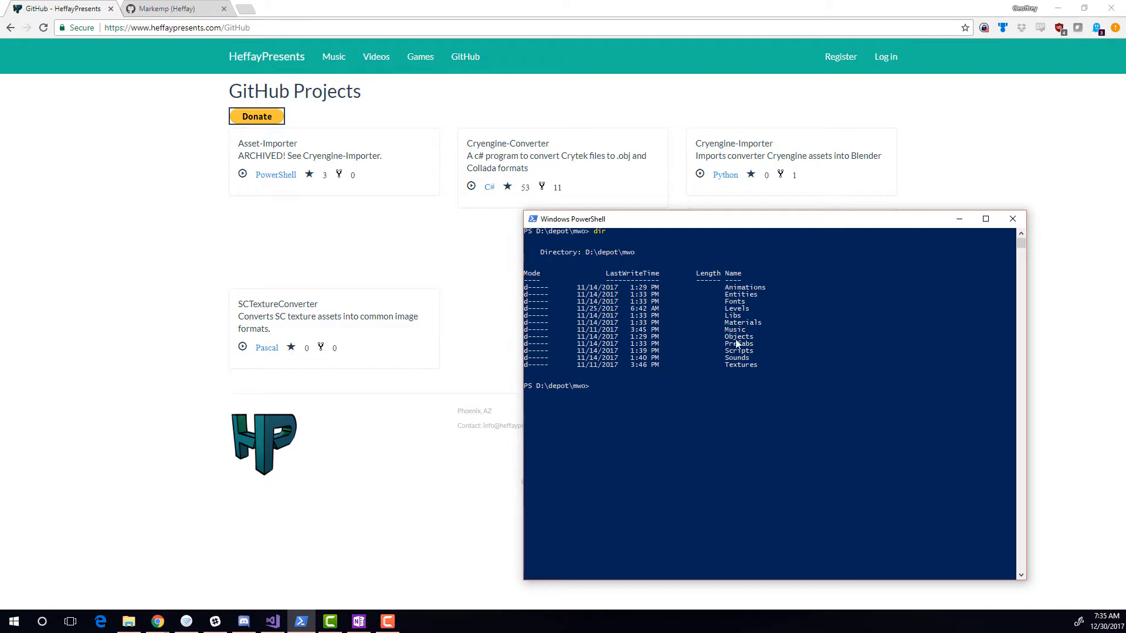
type("cd objects")
key("Return")
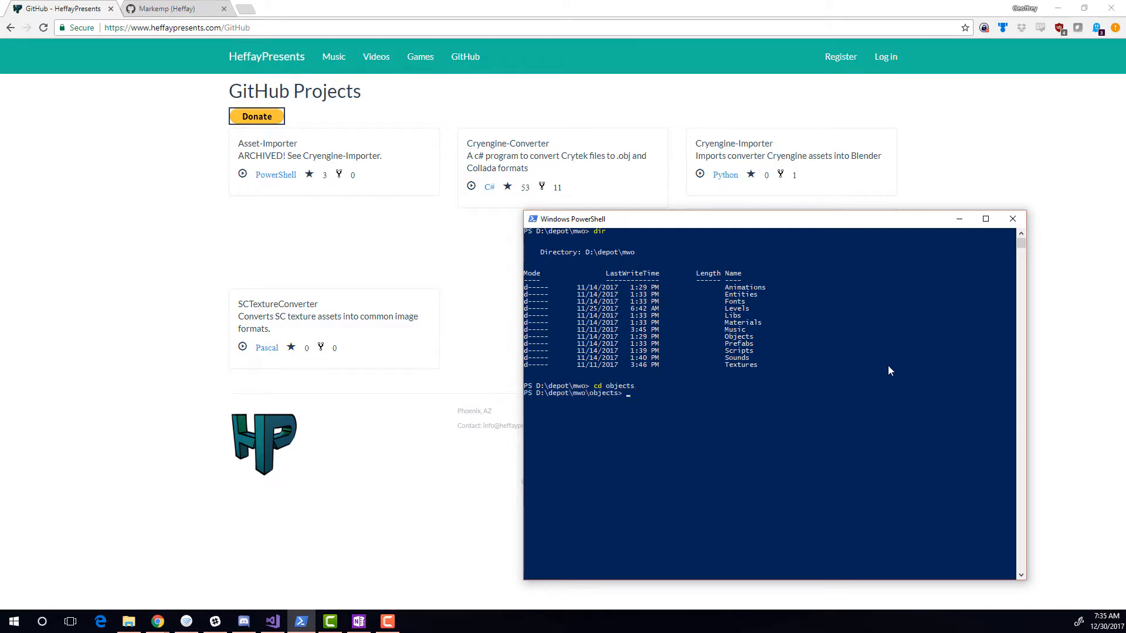
type("dir")
key("Return")
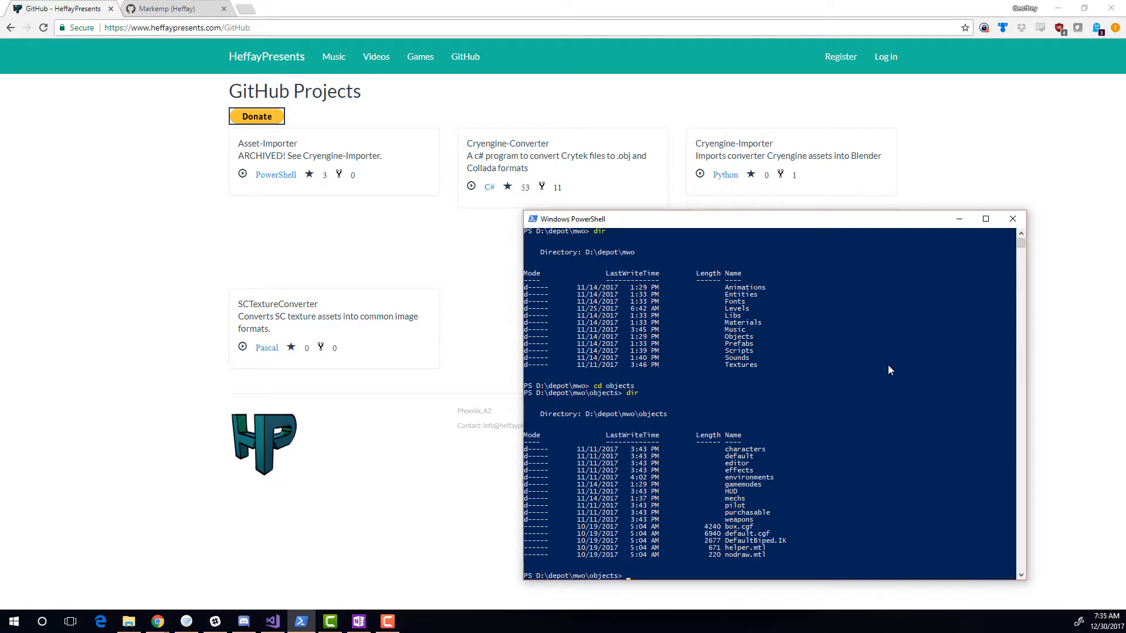
Change into the environments subfolder and list its contents
type("cd")
type(" .\\environments\\")
key("Return")
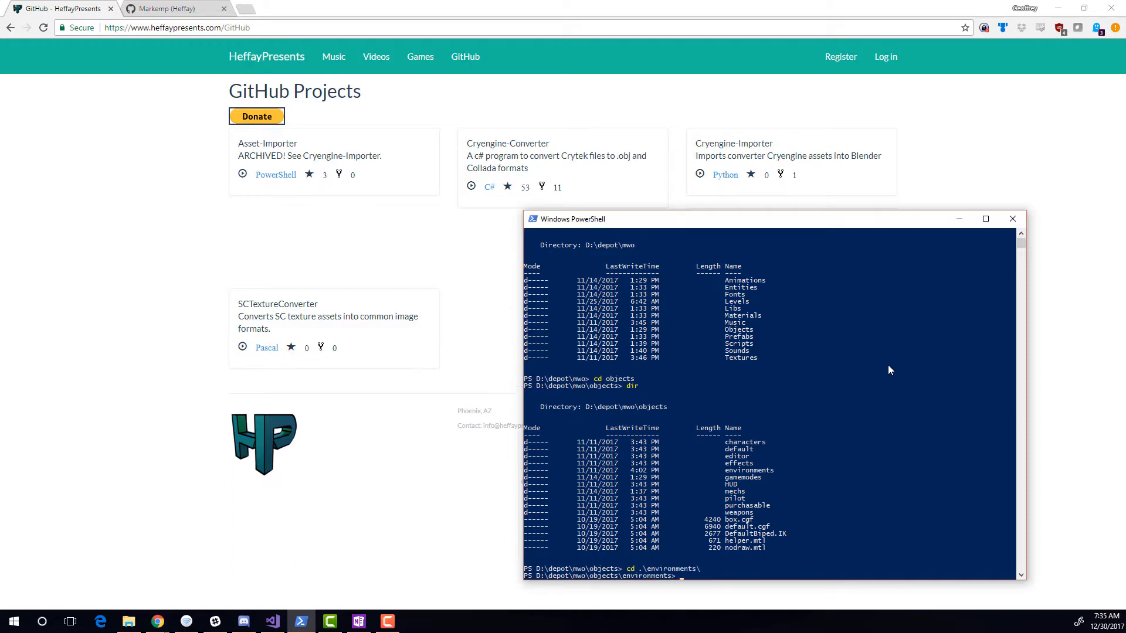
type("dir")
key("Return")
Change into the frontend folder and list its contents
type("cd ")
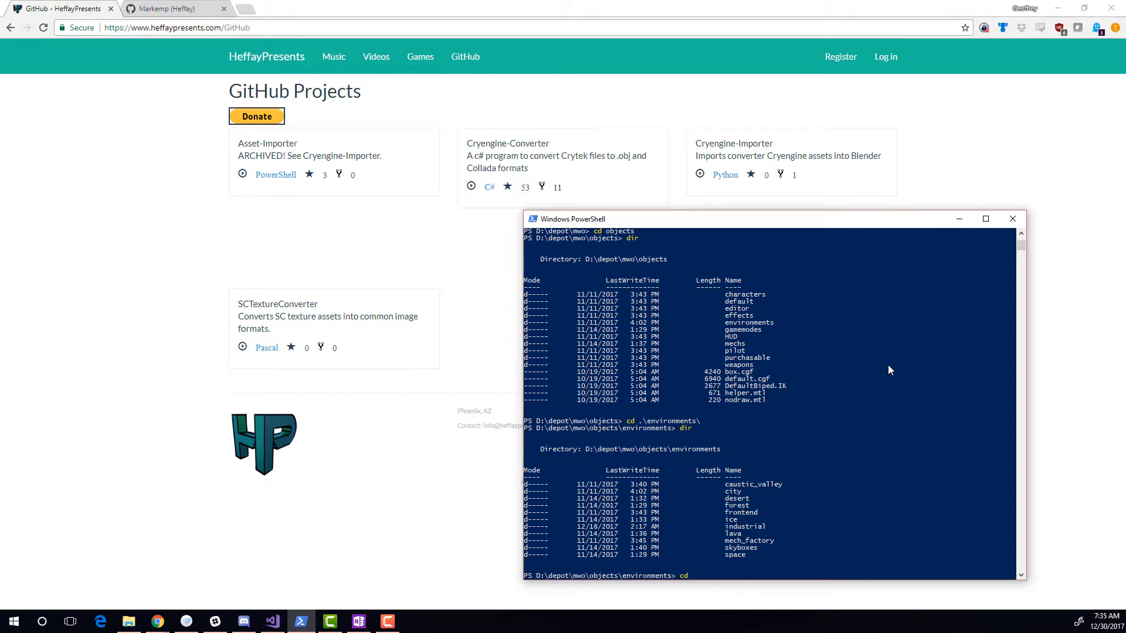
type(".\\frontend\\")
key("Return")
type("dir")
key("Return")
Change into the mechlab_a folder and list its contents
type("cd me")
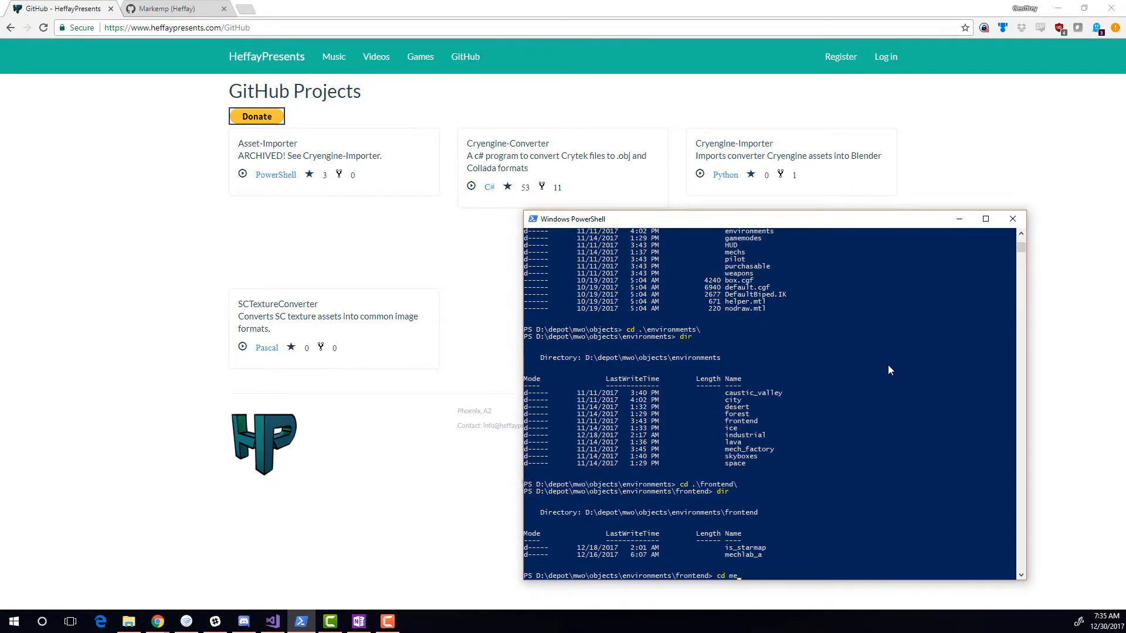
key("Tab")
key("Return")
type("dir")
key("Return")
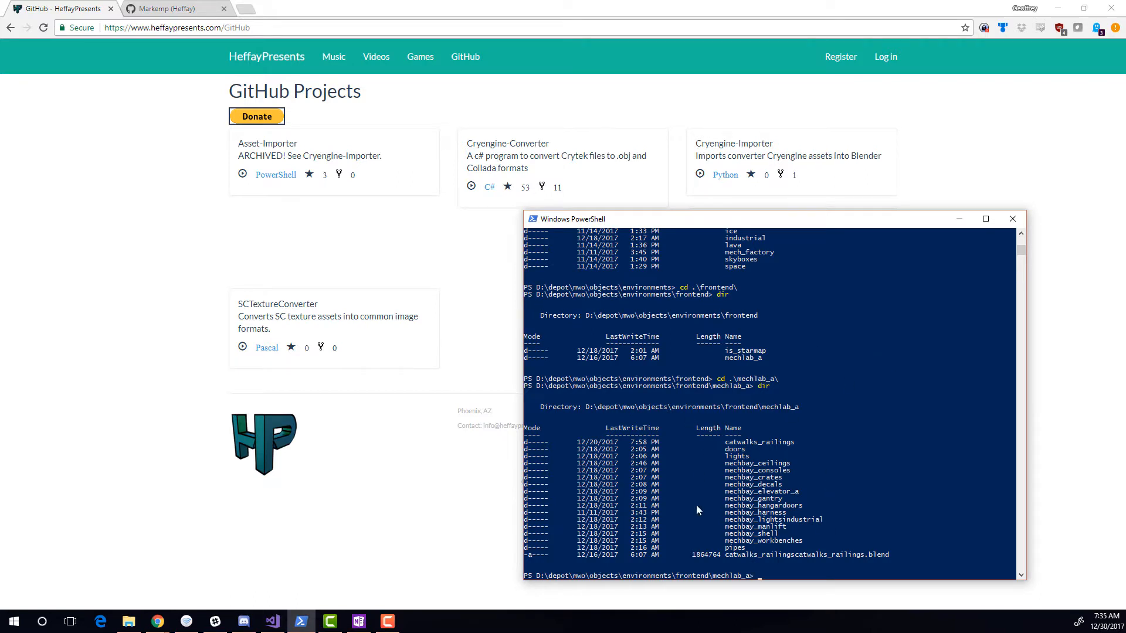
Write a foreach loop over $file in a recursive Get-ChildItem of *.cga, *.cgf, *.chr and *.skin, calling cgf-converter.exe on $file
scroll(811, 405, "up", 13)
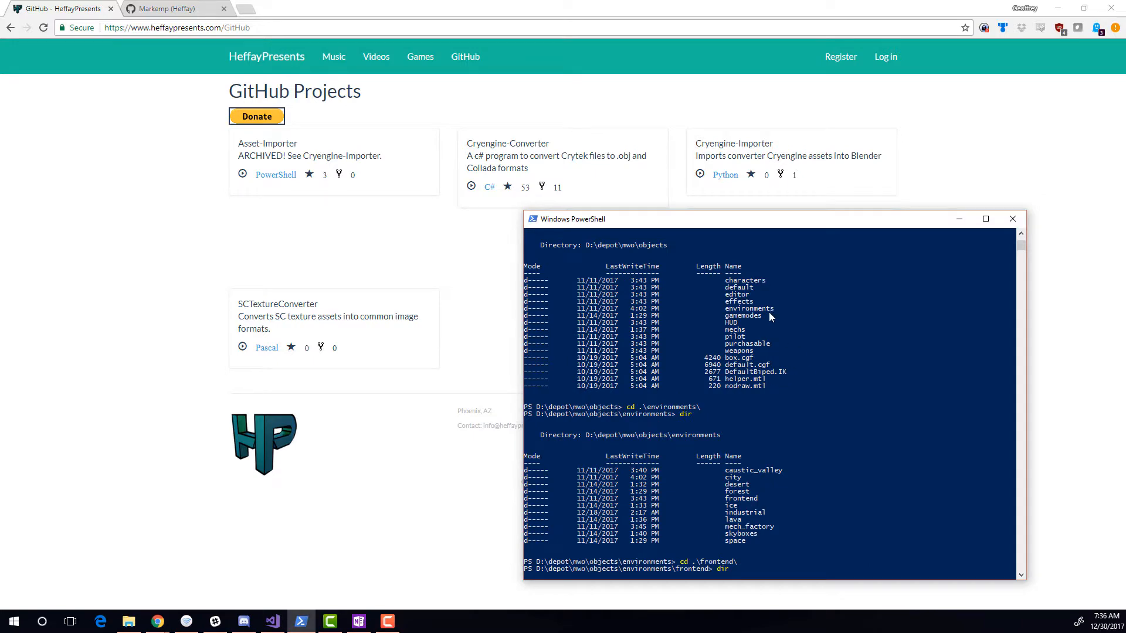
scroll(699, 292, "up", 4)
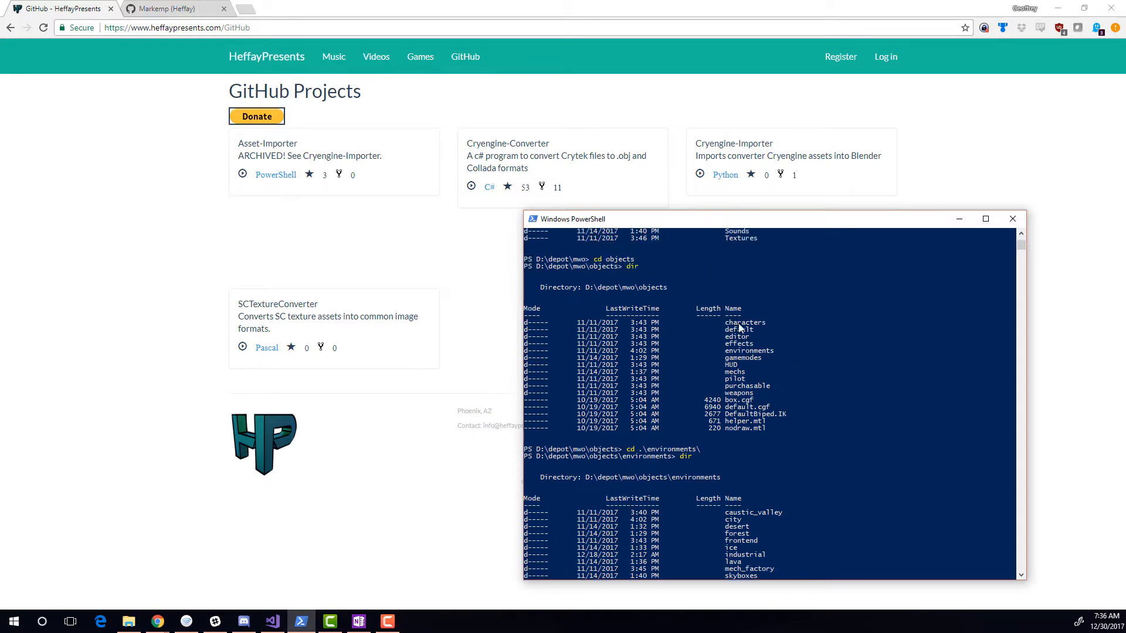
scroll(775, 387, "down", 4)
scroll(756, 379, "up", 8)
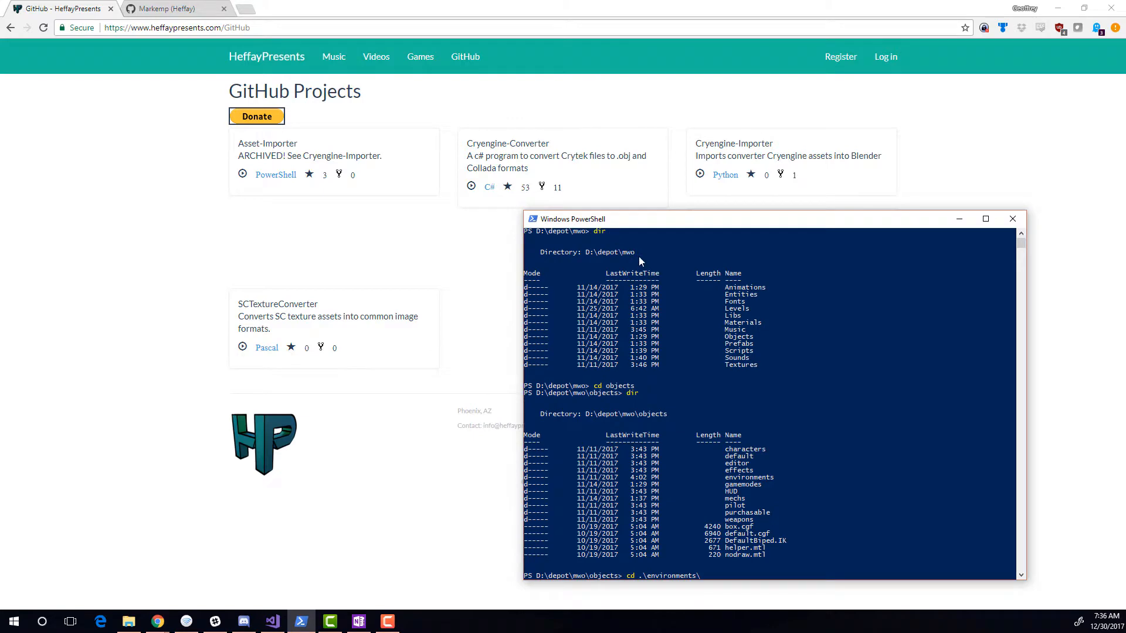
scroll(736, 409, "down", 20)
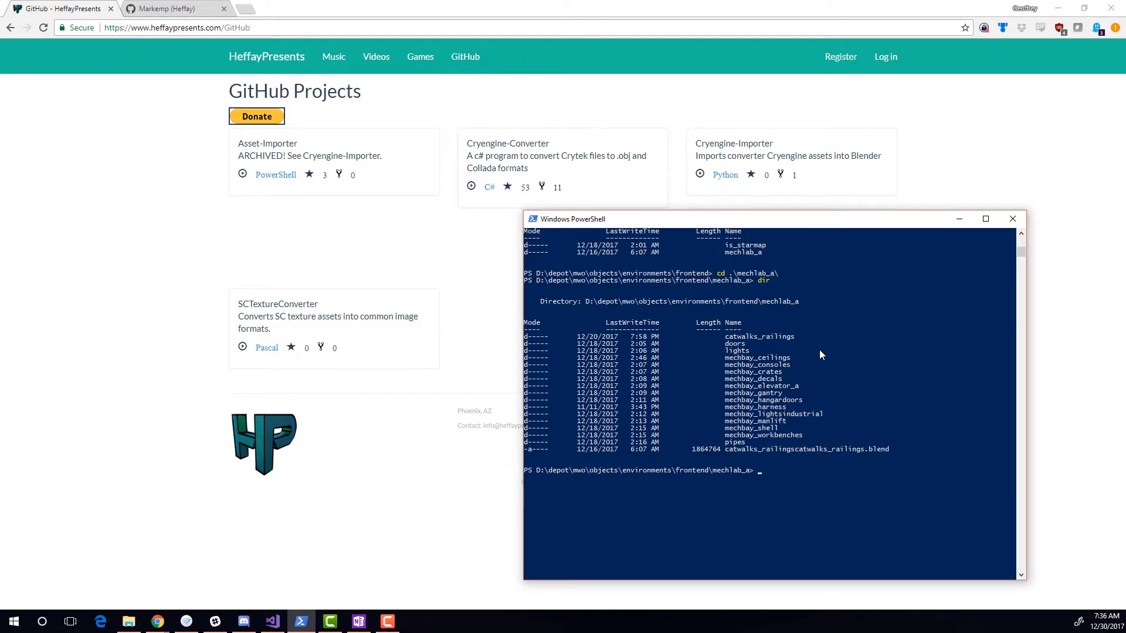
type("foreach ($file in (get-ch")
key("Tab")
key("BackSpace")
type("-Recurse")
type("*.ch")
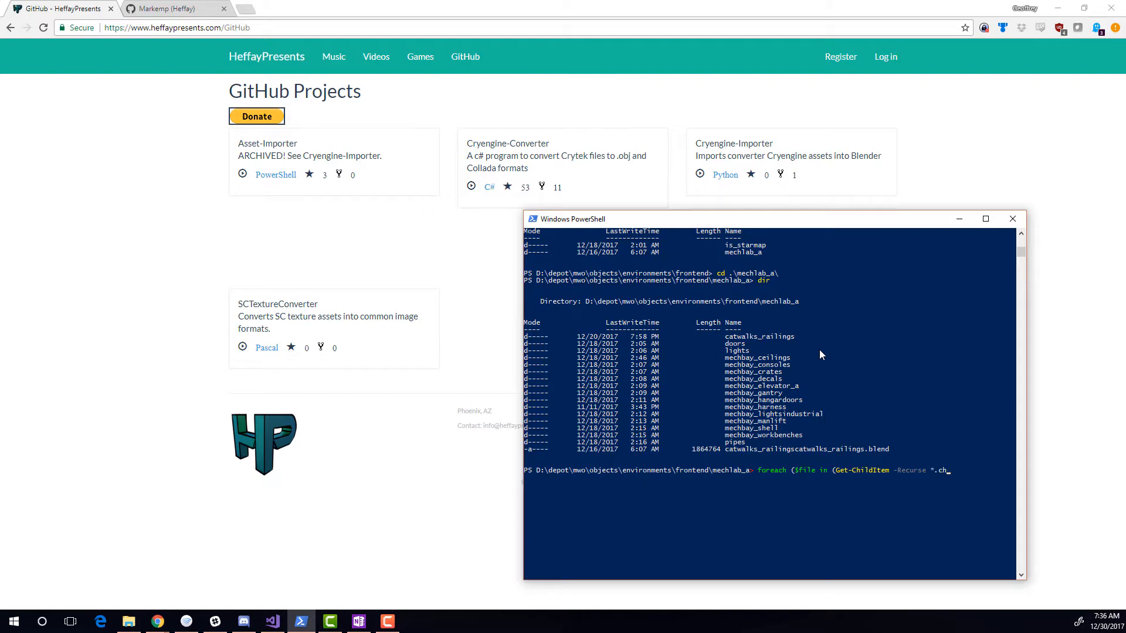
type("ga, ")
type("*c")
type("cgf, ")
type(".chr")
type(",*.skil")
key("BackSpace")
key("BackSpace")
type("in)) { cgf-converter.exe $file")
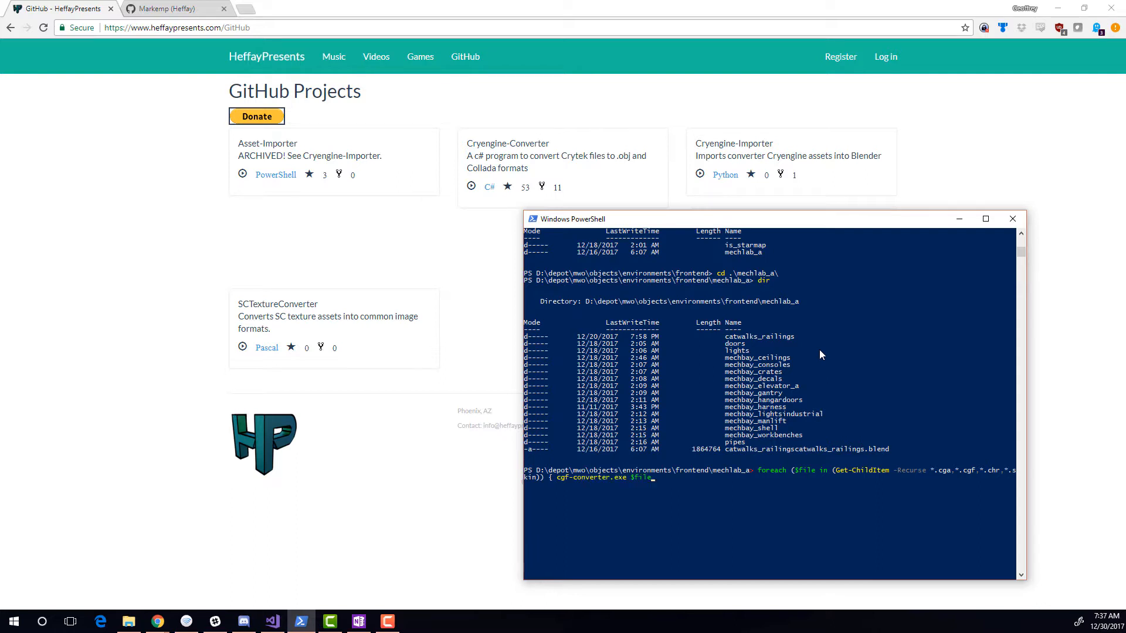
Complete the converter call with -objectdir "d:\depot\mwo", close the loop and run it
type(" -objectdir \"d:\\depot\\mwo\\")
key("BackSpace")
type("\" }")
key("Return")
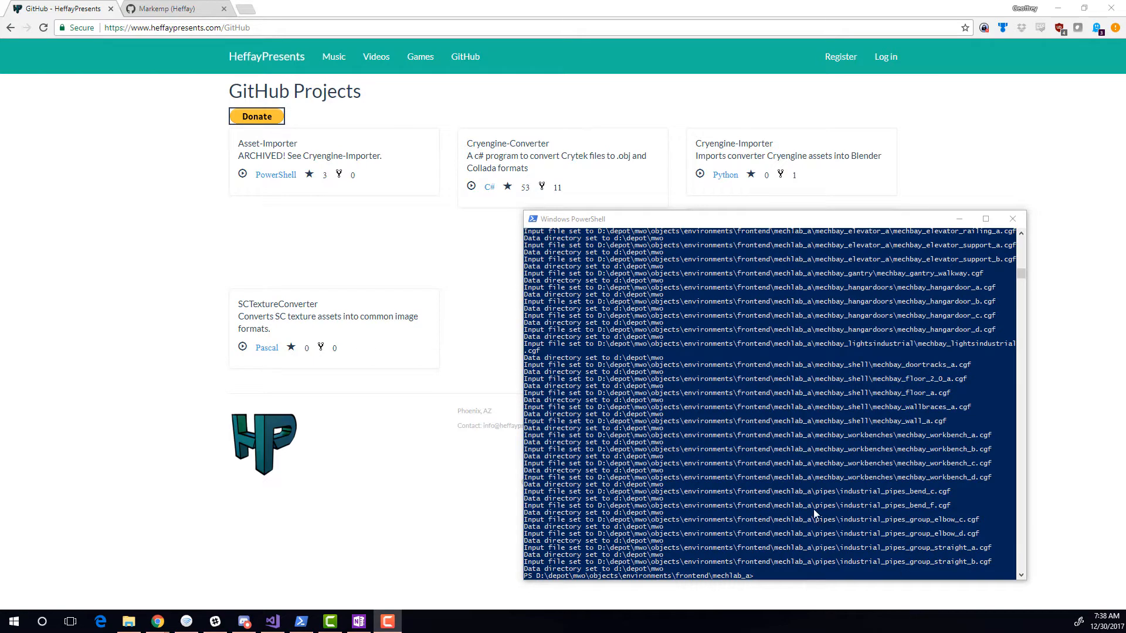
Change into the catwalks_railings folder and list its files
left_click(797, 498)
type("cd ca")
key("Tab")
key("Return")
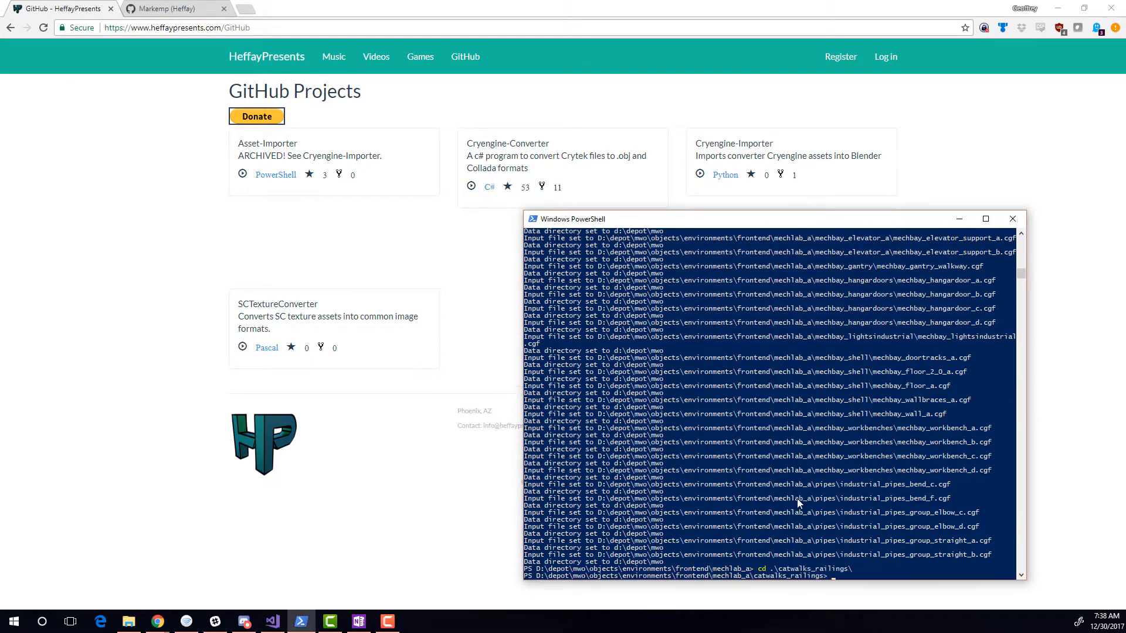
type("ls")
key("Return")
Examine the catwalks_railings listing for the converted .dae files beside their .cgf sources
left_click(812, 494)
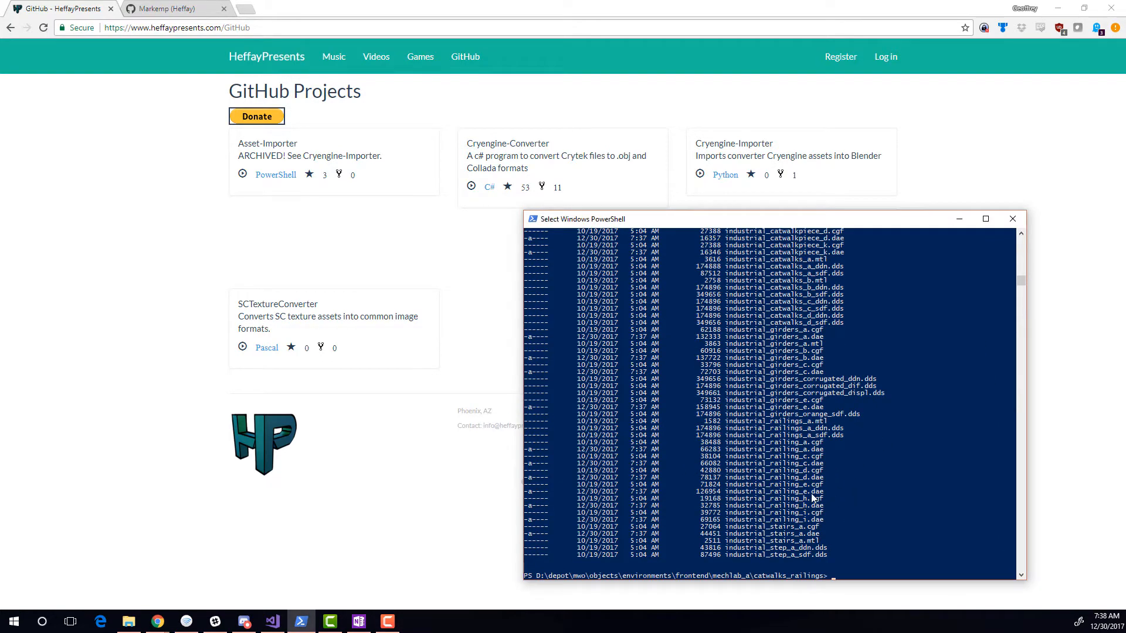
left_click(768, 492)
left_click_drag(729, 490, 830, 499)
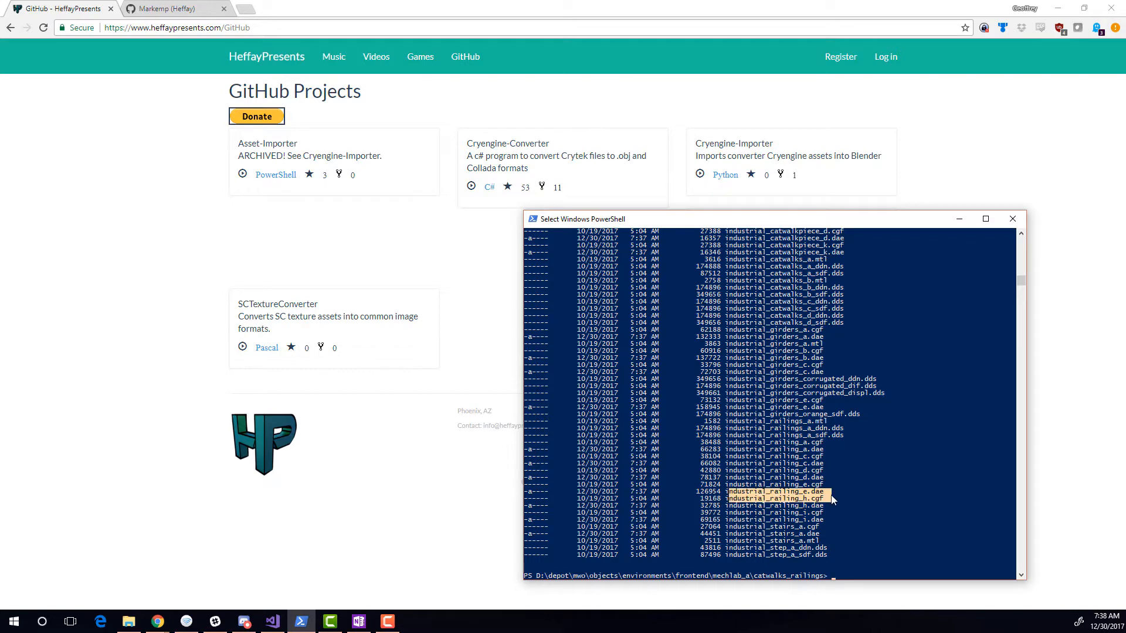
left_click(833, 477)
scroll(870, 378, "up", 8)
scroll(867, 380, "down", 8)
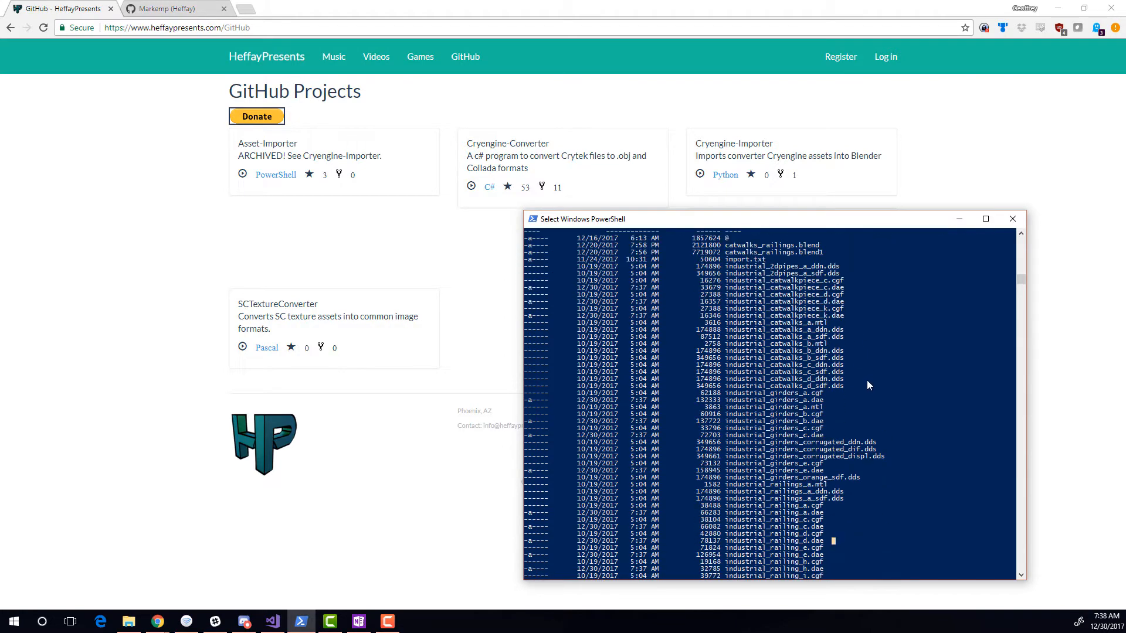
scroll(866, 380, "up", 2)
scroll(866, 380, "up", 6)
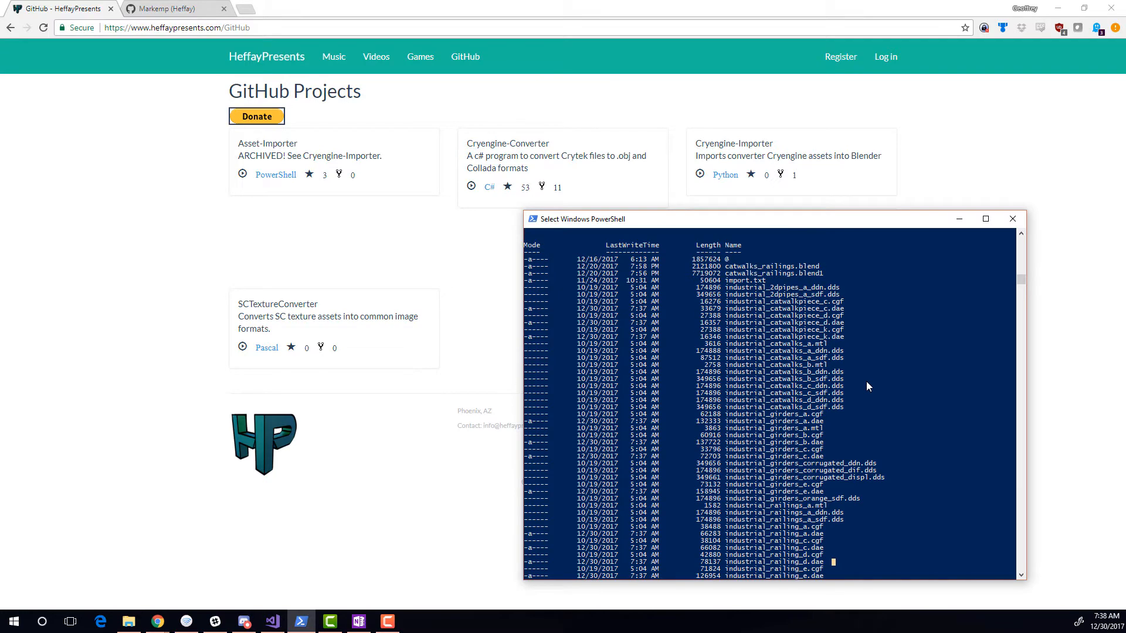
scroll(867, 381, "down", 8)
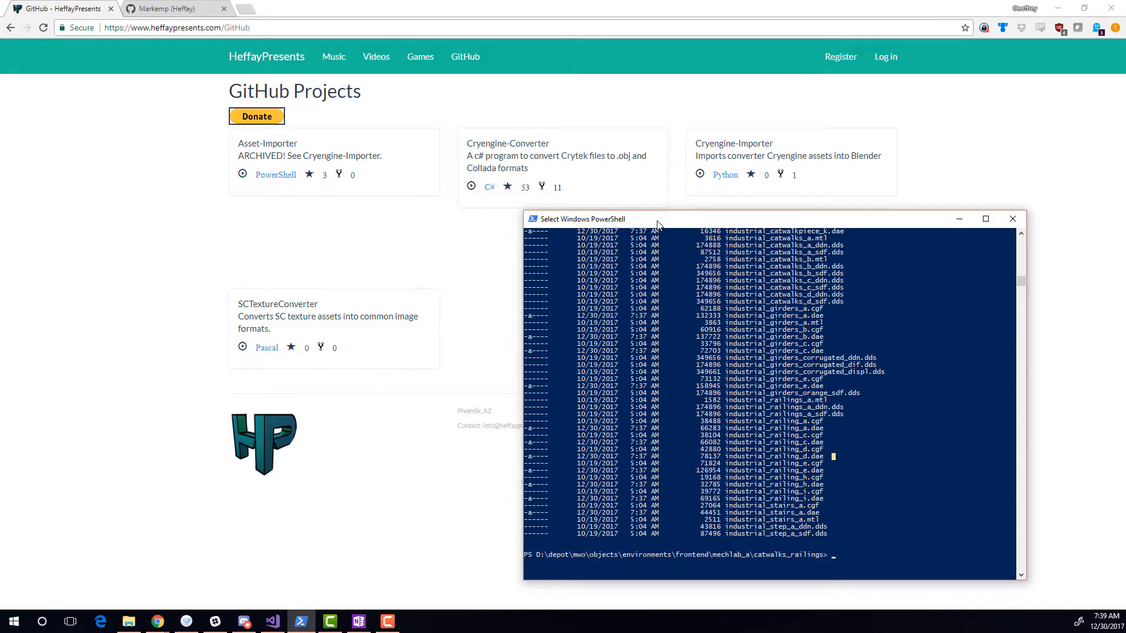
Open the Cryengine-Importer project on the GitHub Projects web page and download its release
left_click_drag(657, 225, 650, 294)
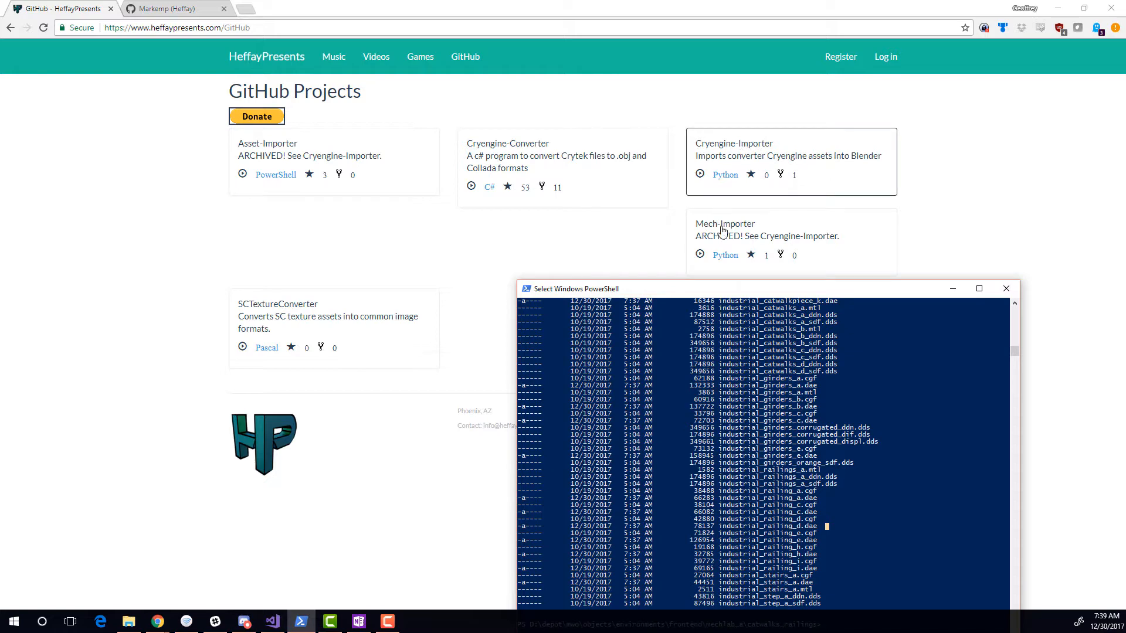
left_click_drag(716, 288, 710, 325)
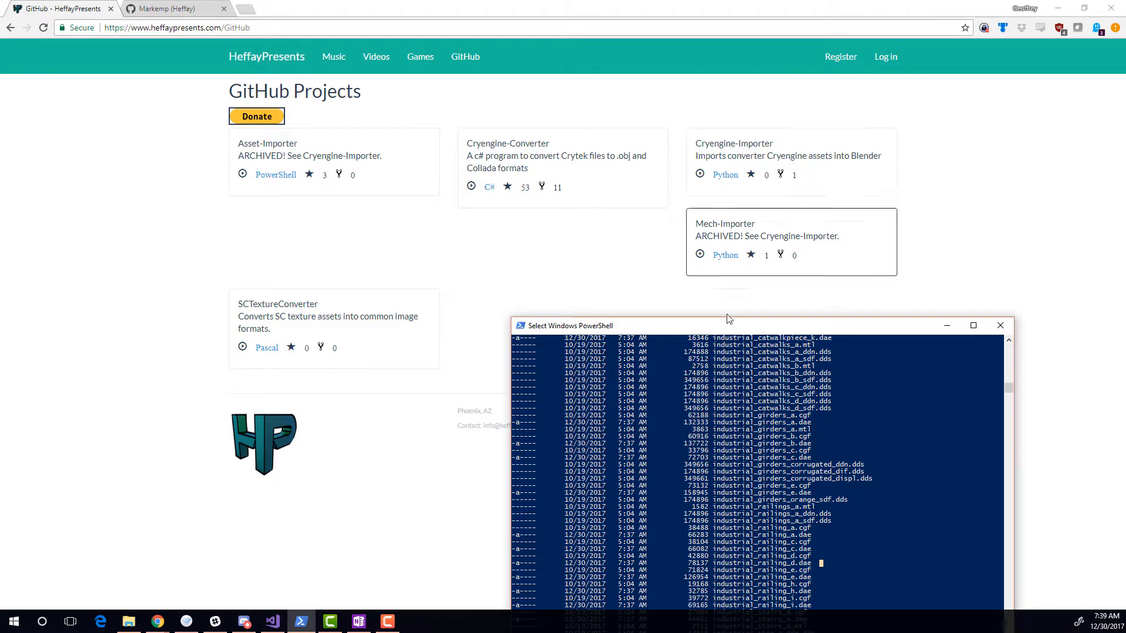
left_click_drag(729, 331, 774, 241)
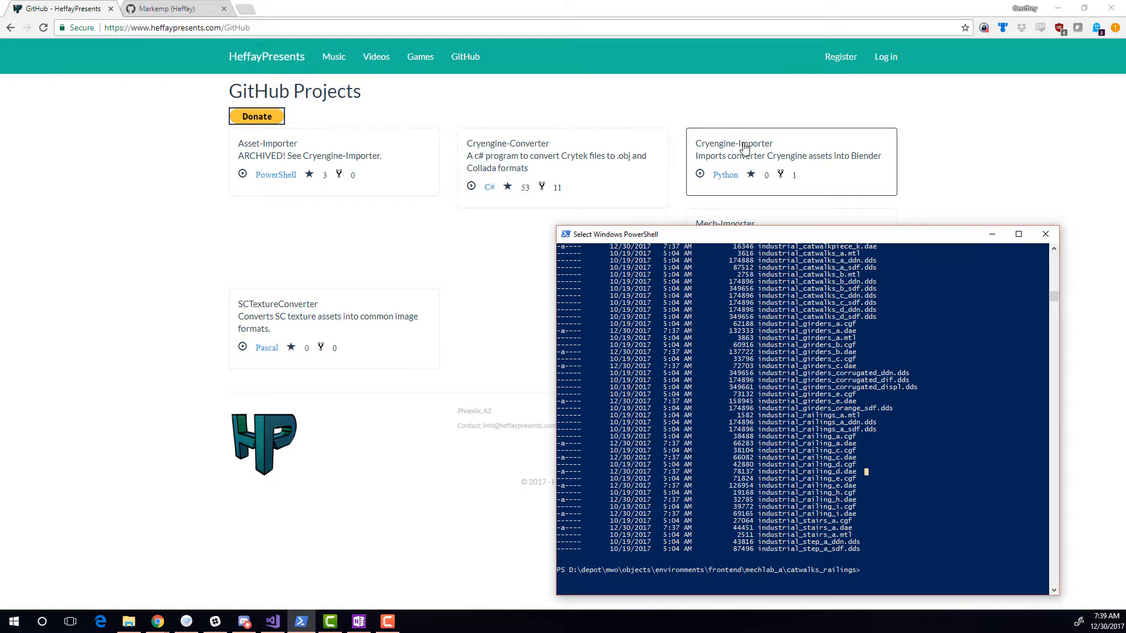
left_click(774, 167)
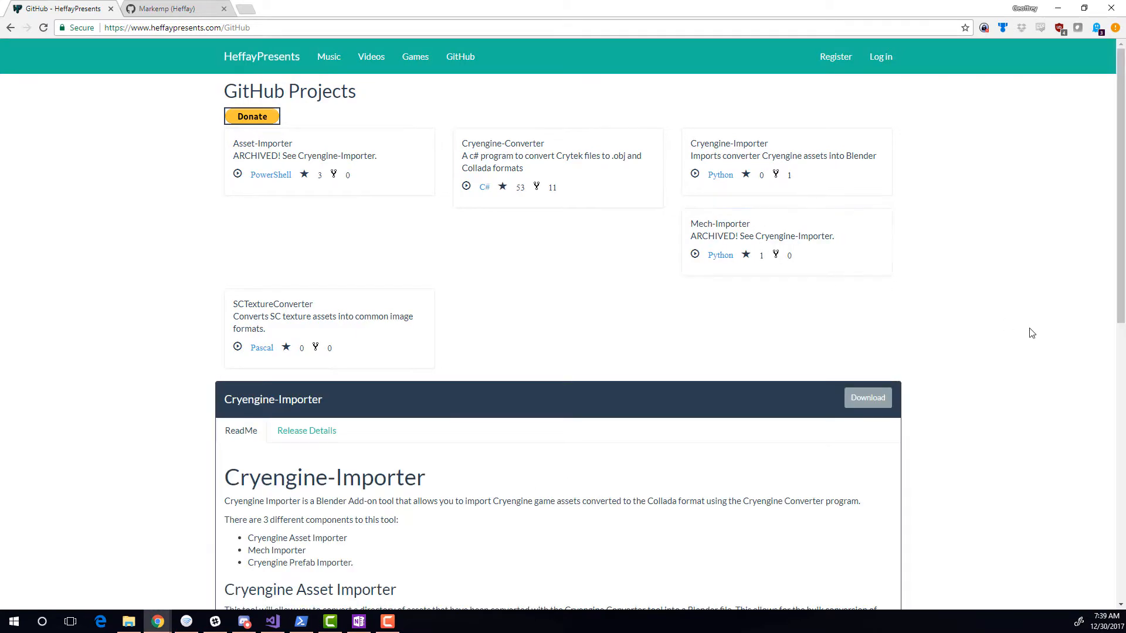
scroll(1020, 327, "down", 3)
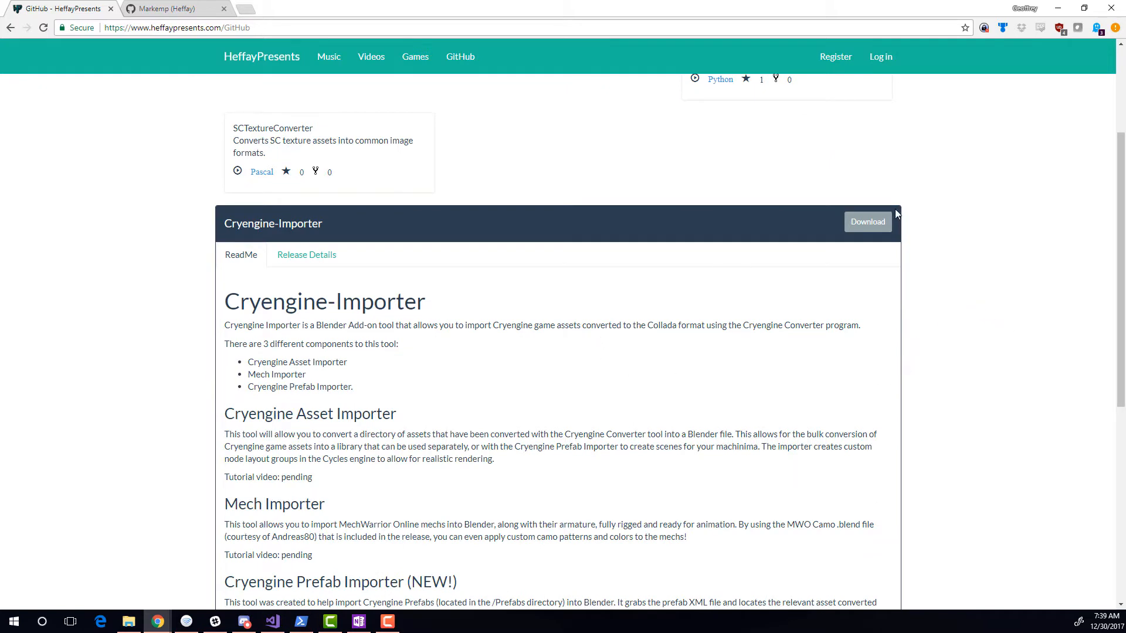
left_click(872, 223)
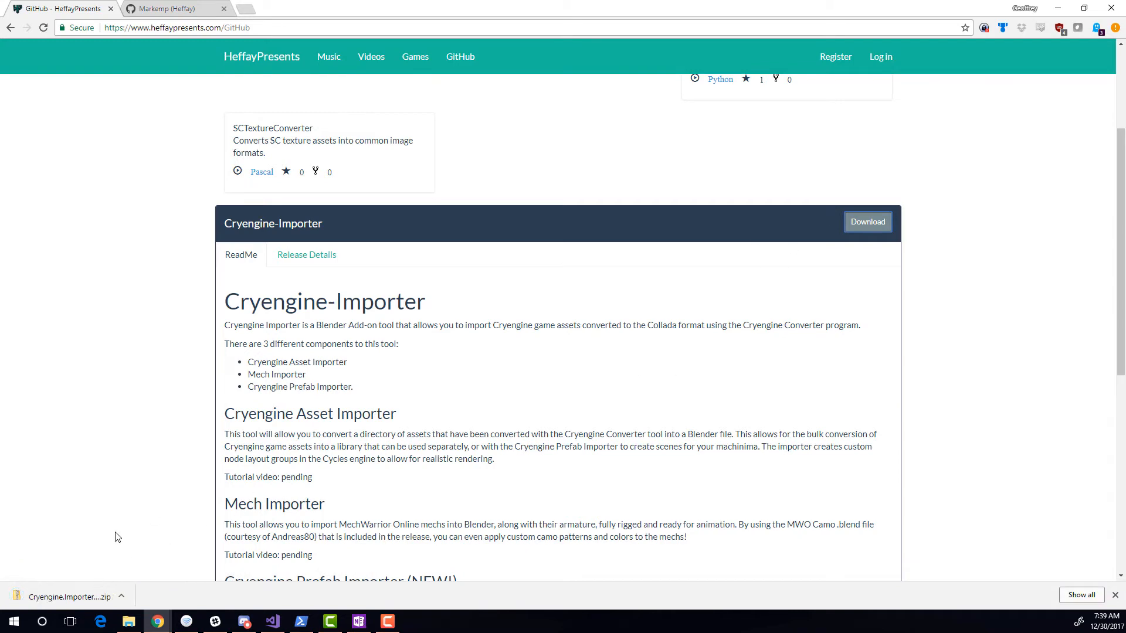
Open the downloaded Cryengine Importer zip and select both Cryengine_Importer.py and mwo_camo_v3.blend
left_click(122, 596)
left_click(170, 524)
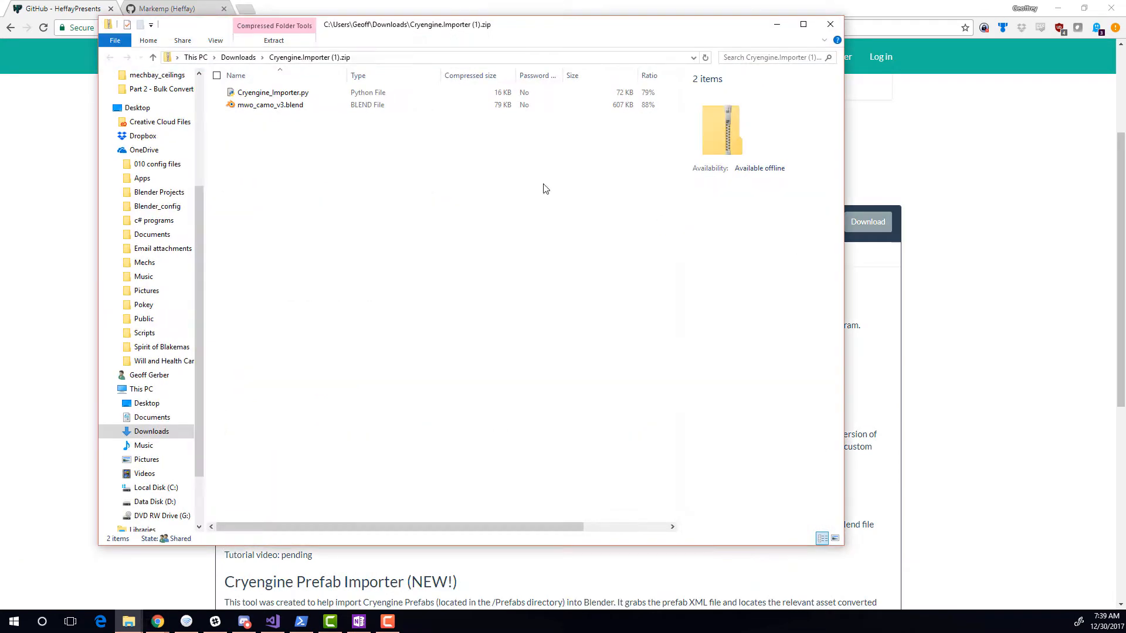
left_click(287, 94)
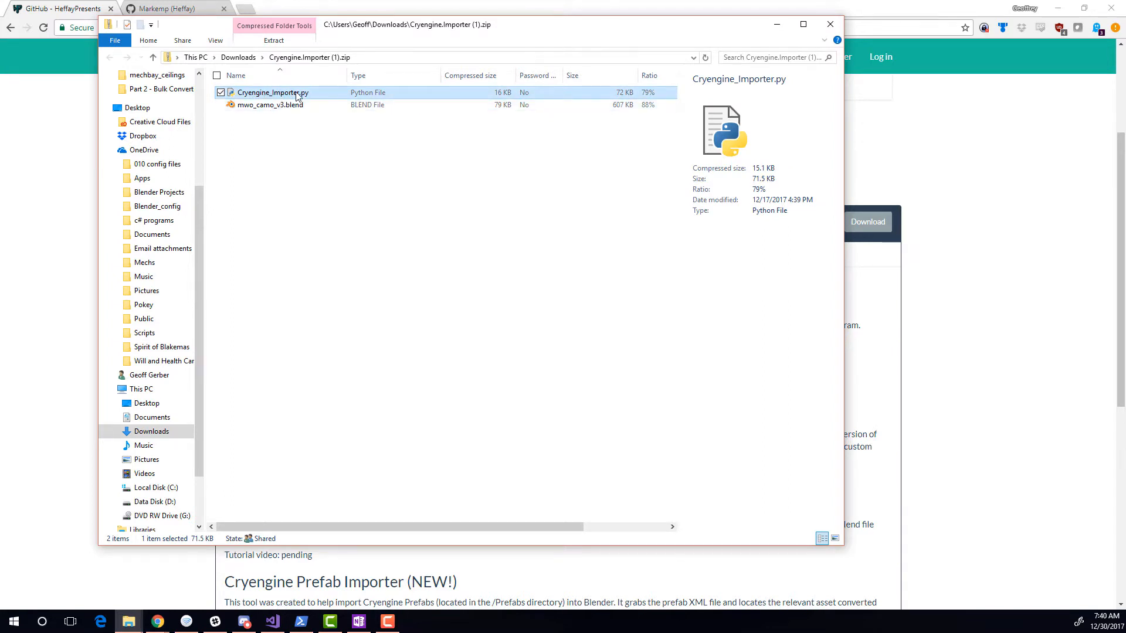
left_click(287, 108)
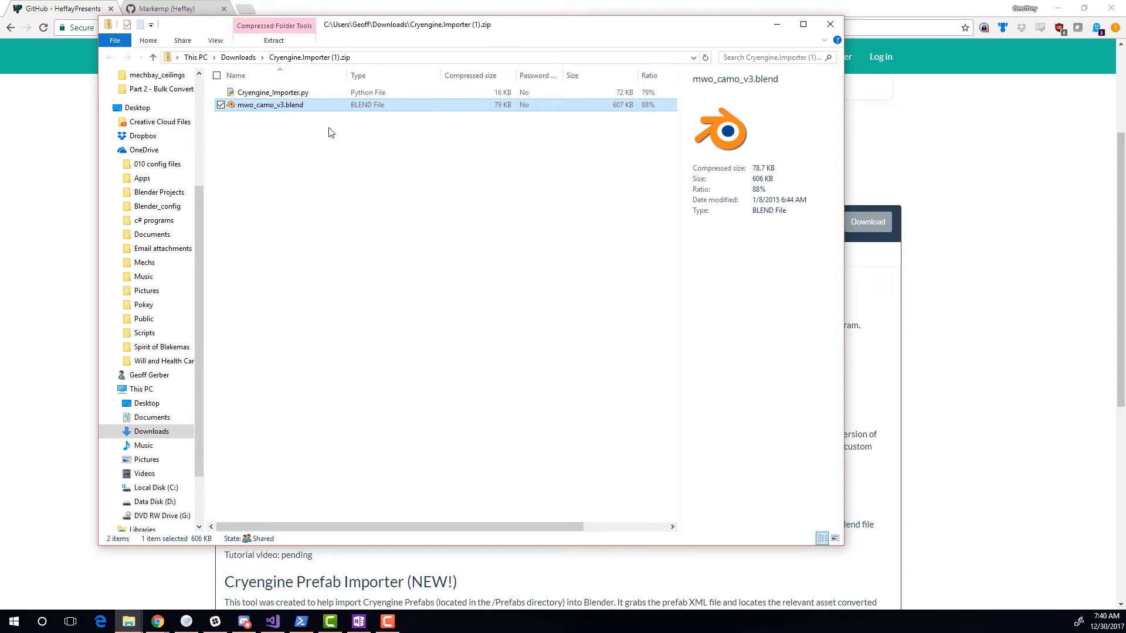
left_click(285, 94, "ctrl")
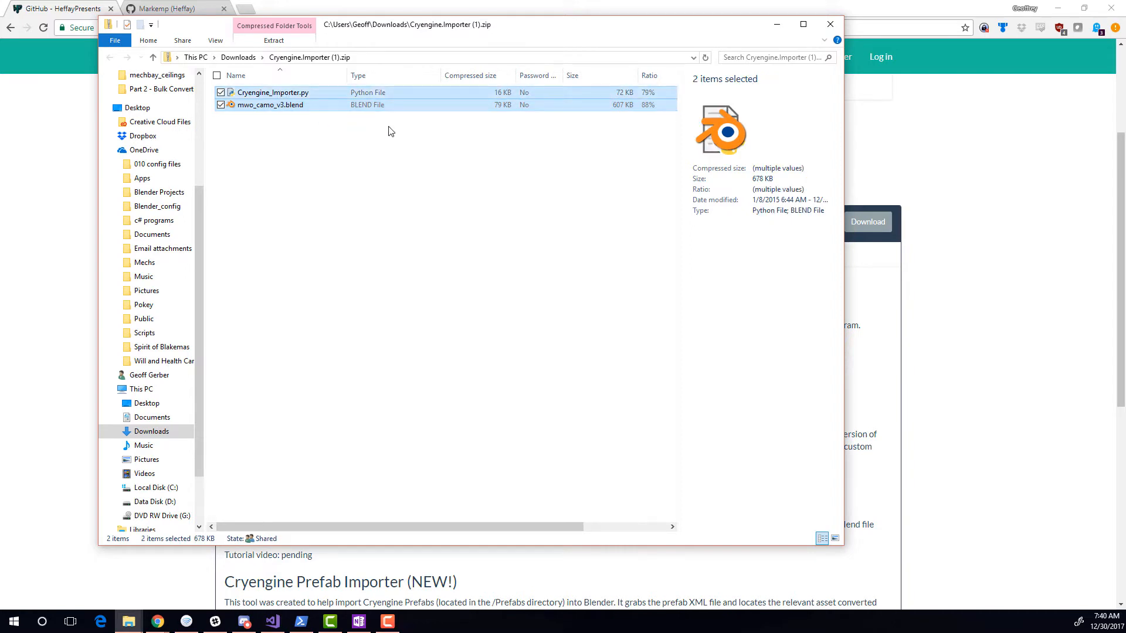
Go to the d:\scripts folder and select Cryengine_Importer.py there
left_click(428, 57)
type("d:\\")
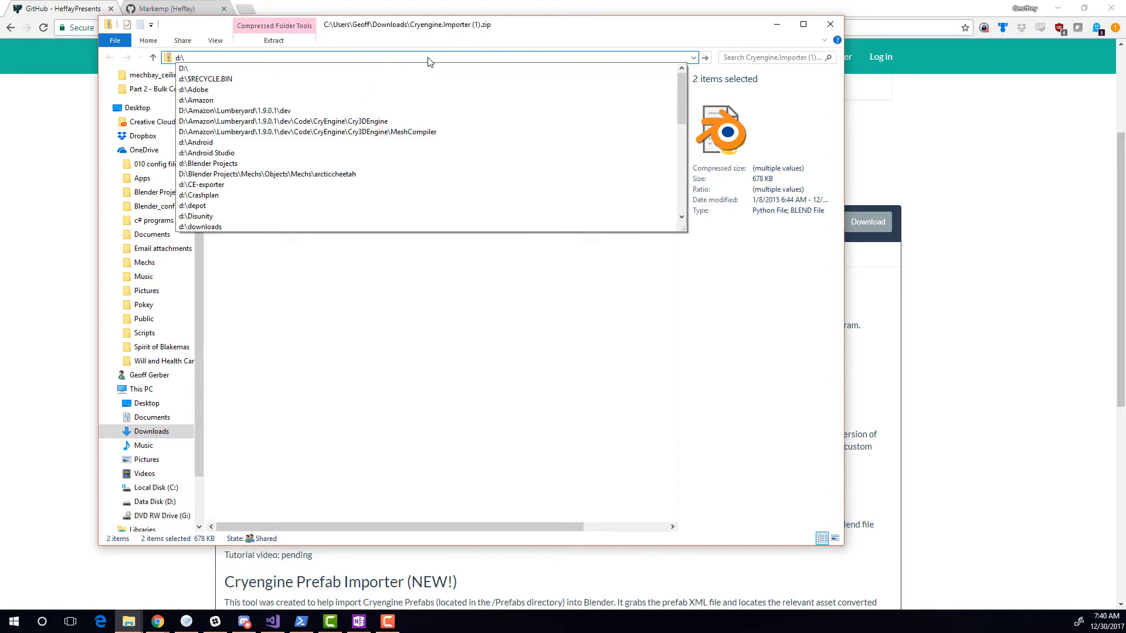
type("scripts")
key("Return")
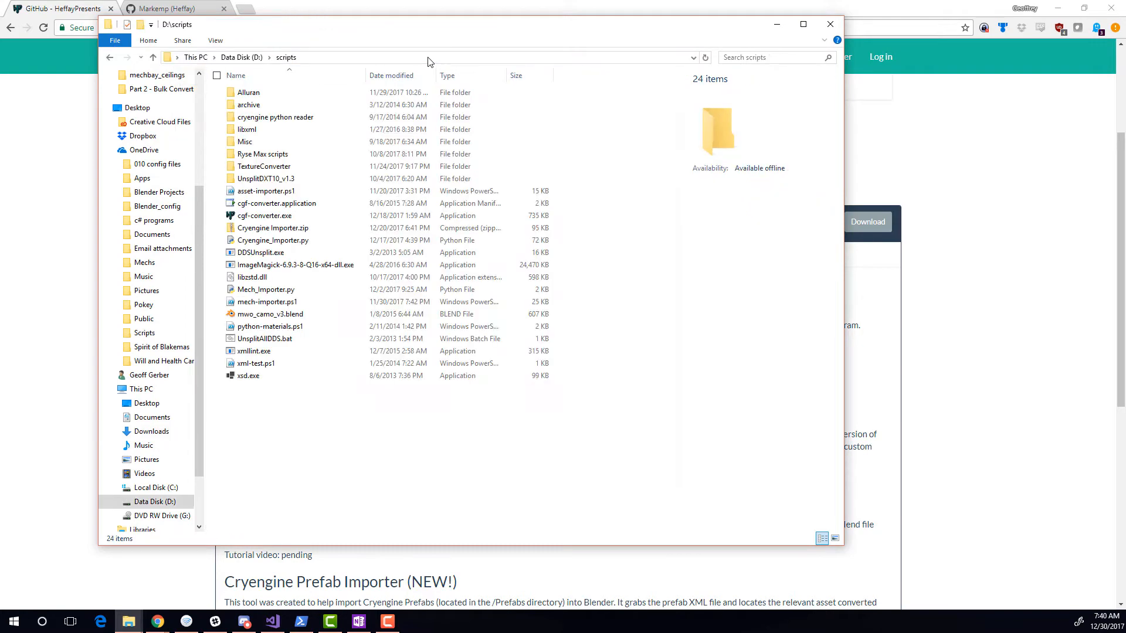
left_click(178, 208)
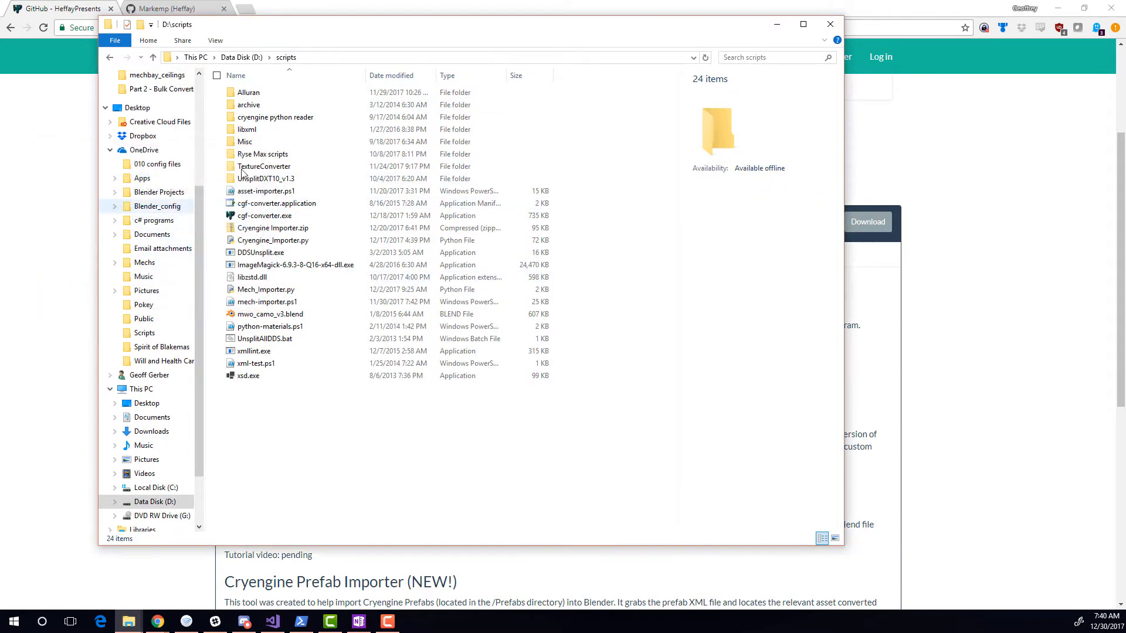
left_click(293, 242)
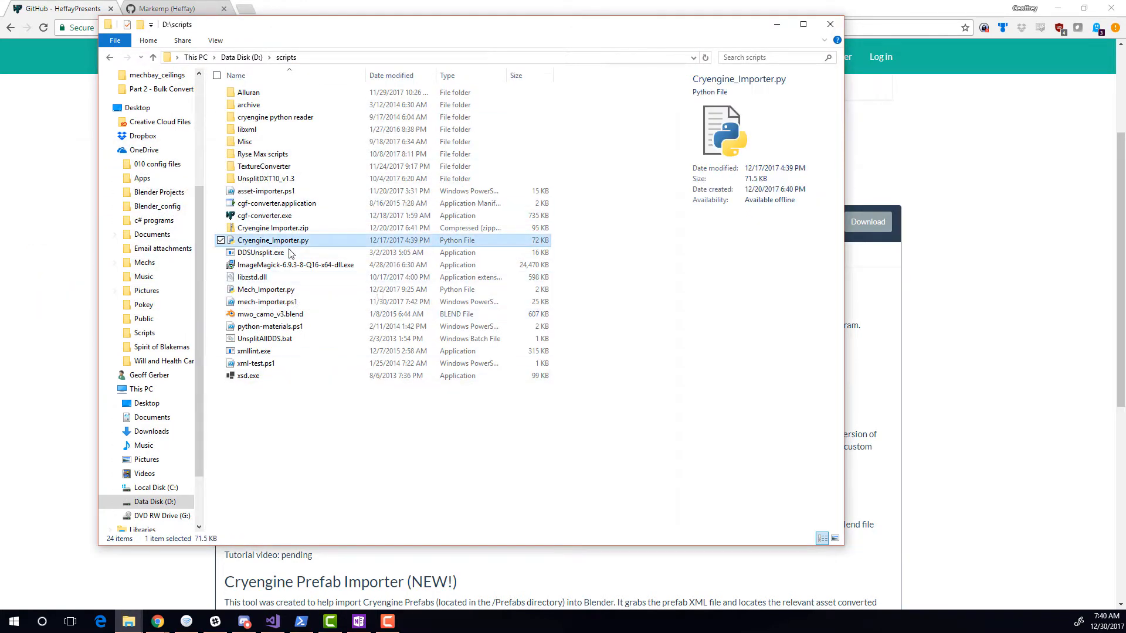
Select mwo_camo_v3.blend in the scripts folder, and switch to Blender with the Default screen layout
left_click(328, 314)
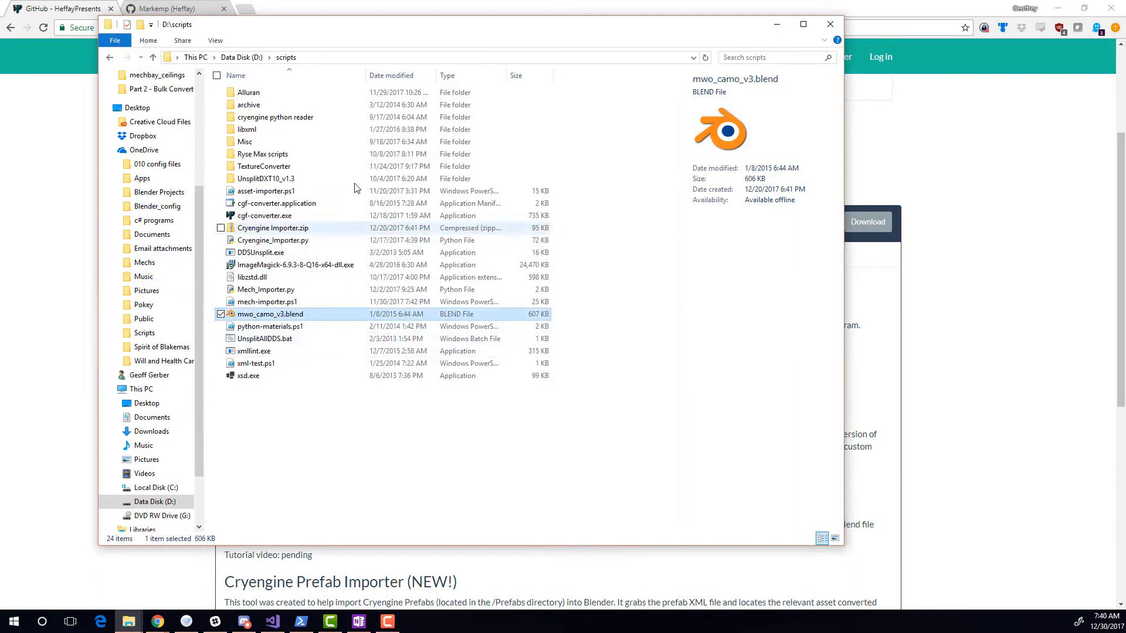
left_click(776, 24)
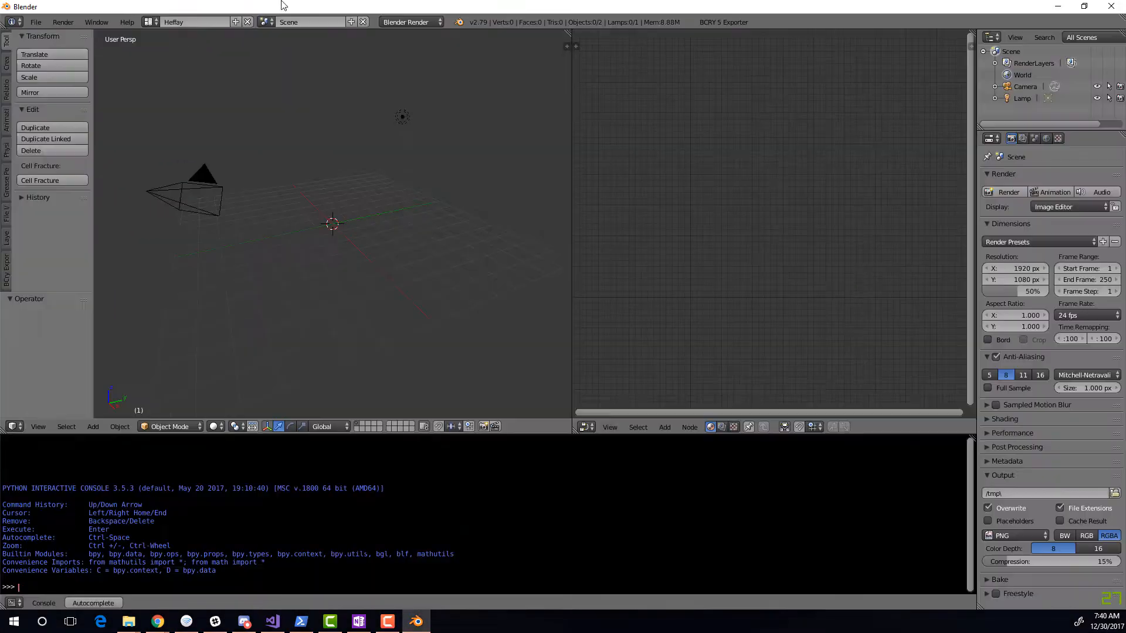
left_click(157, 24)
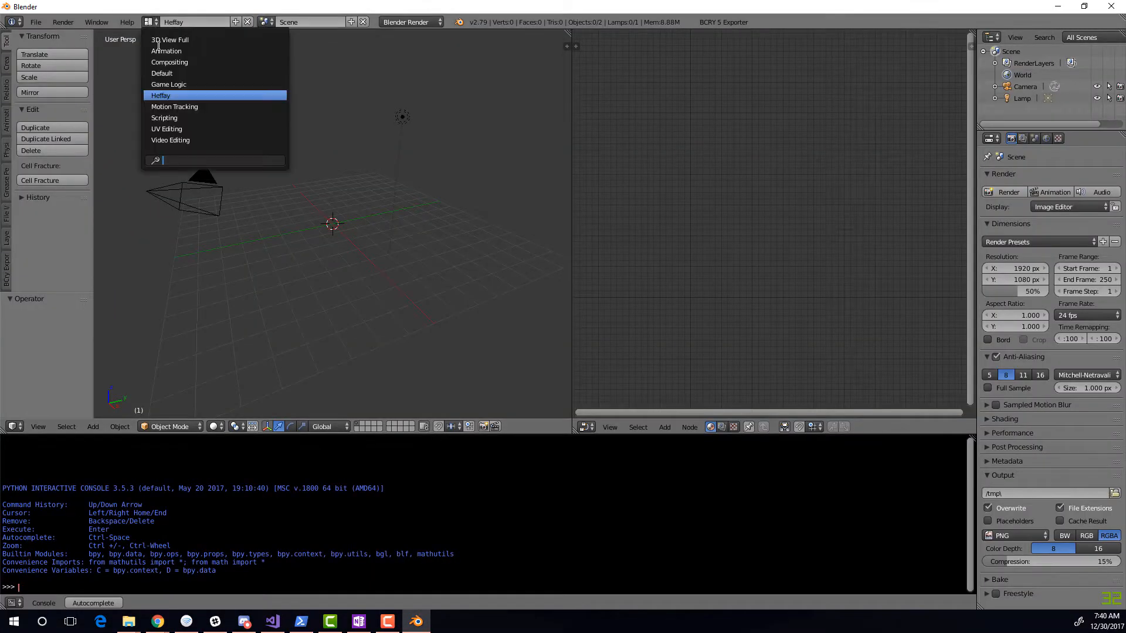
left_click(176, 83)
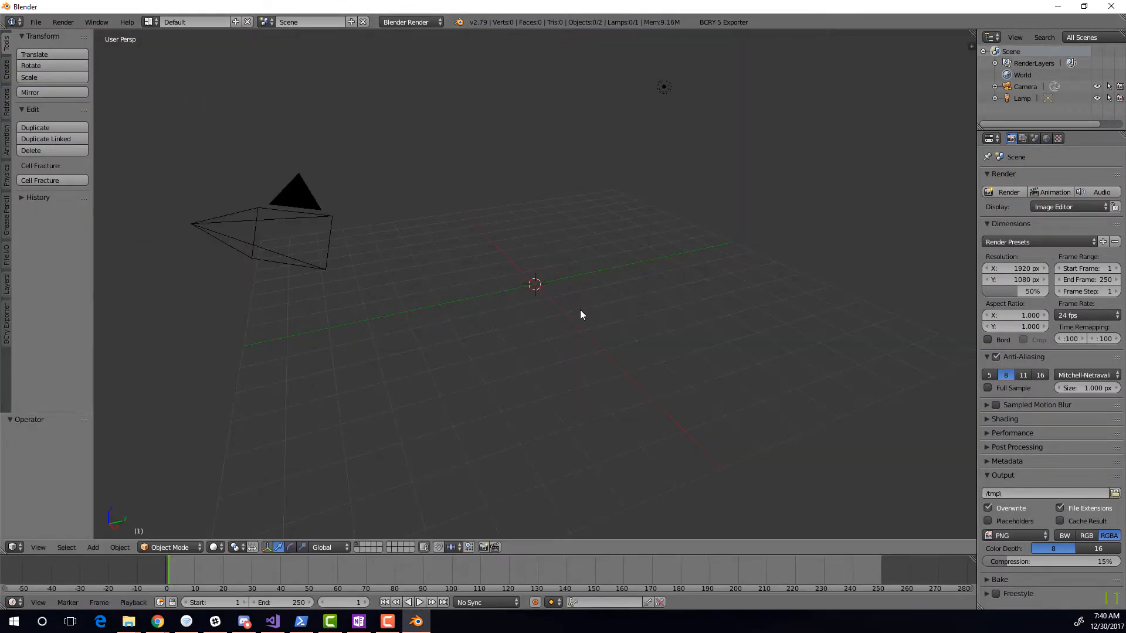
Install the Cryengine Importer add-on in Blender's user preferences from d:\scripts\Cryengine_Importer.py
left_click(32, 22)
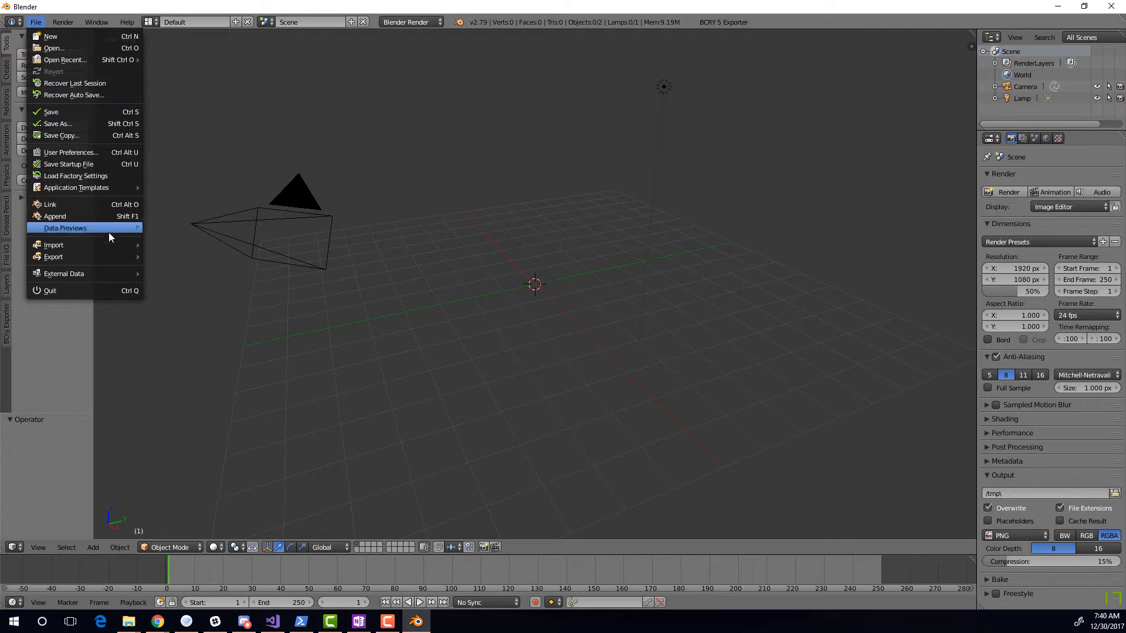
left_click(104, 150)
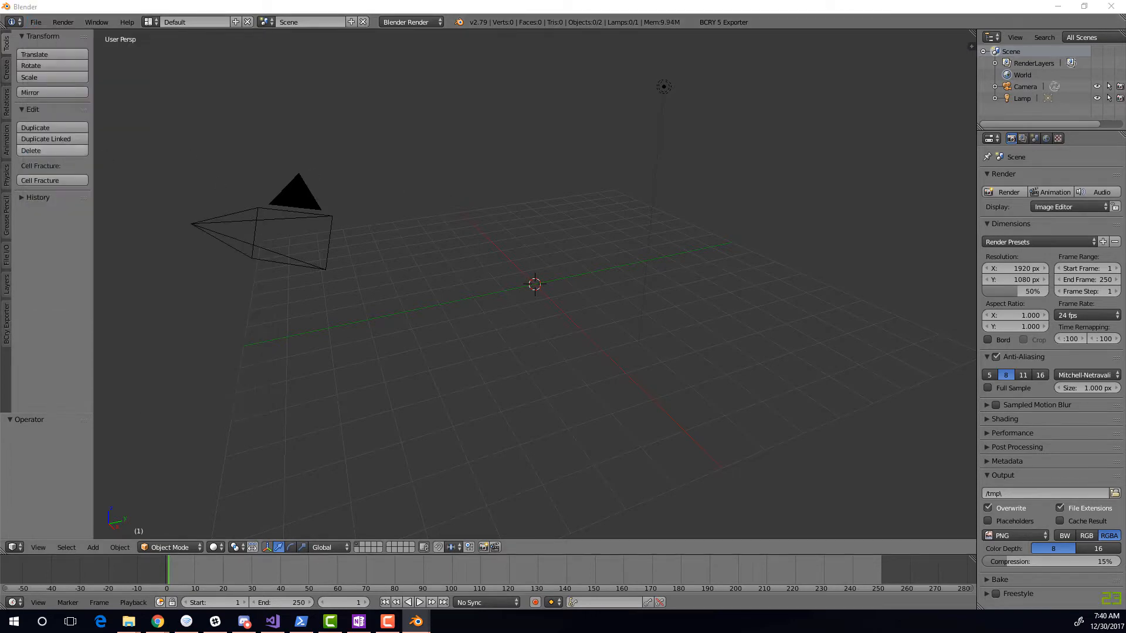
left_click_drag(543, 116, 449, 131)
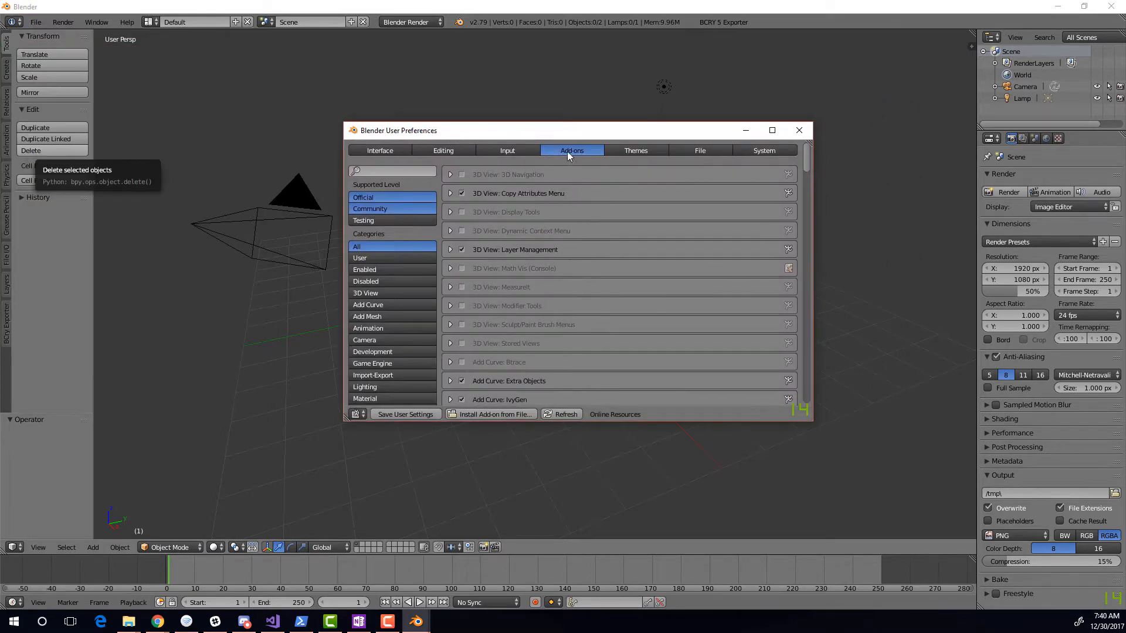
left_click(484, 412)
left_click(605, 181)
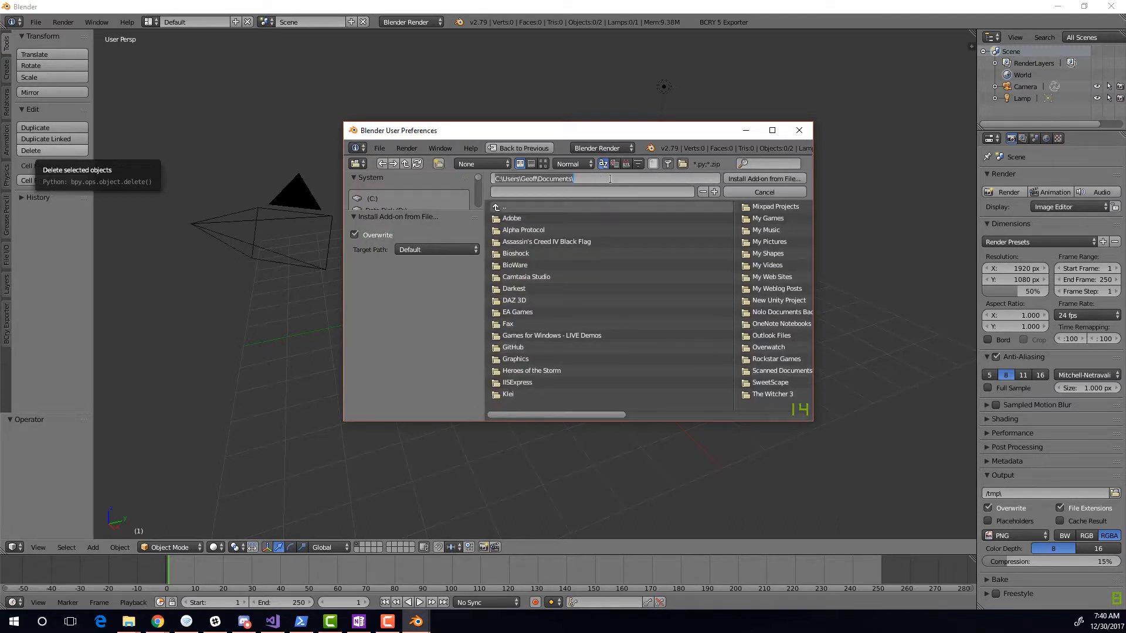
type("d:\\scripts")
key("Return")
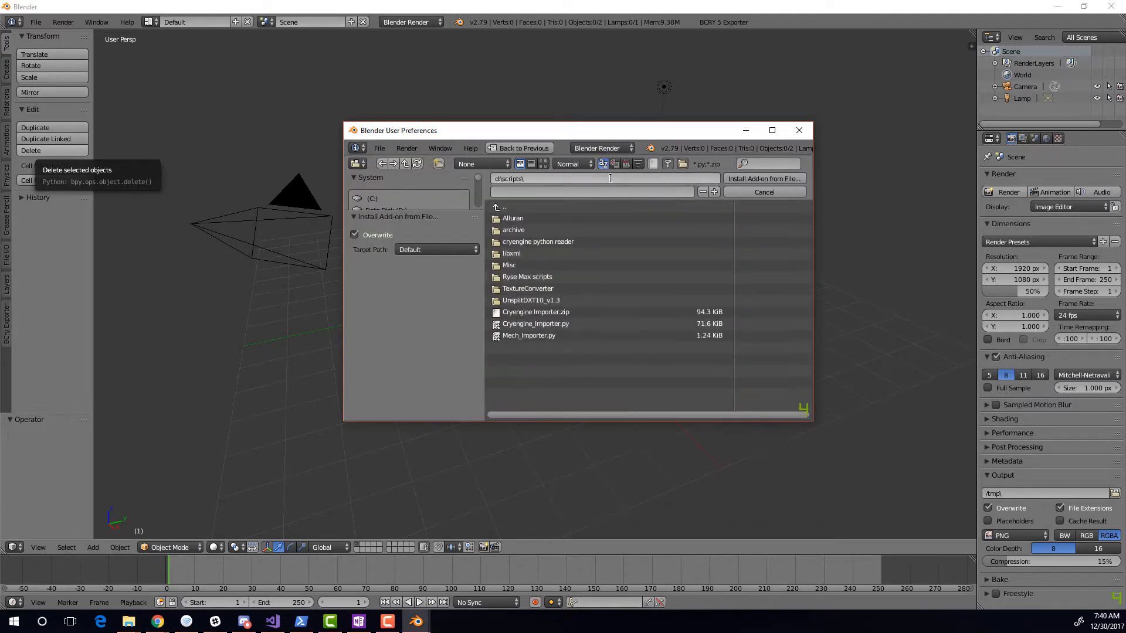
left_click(554, 324)
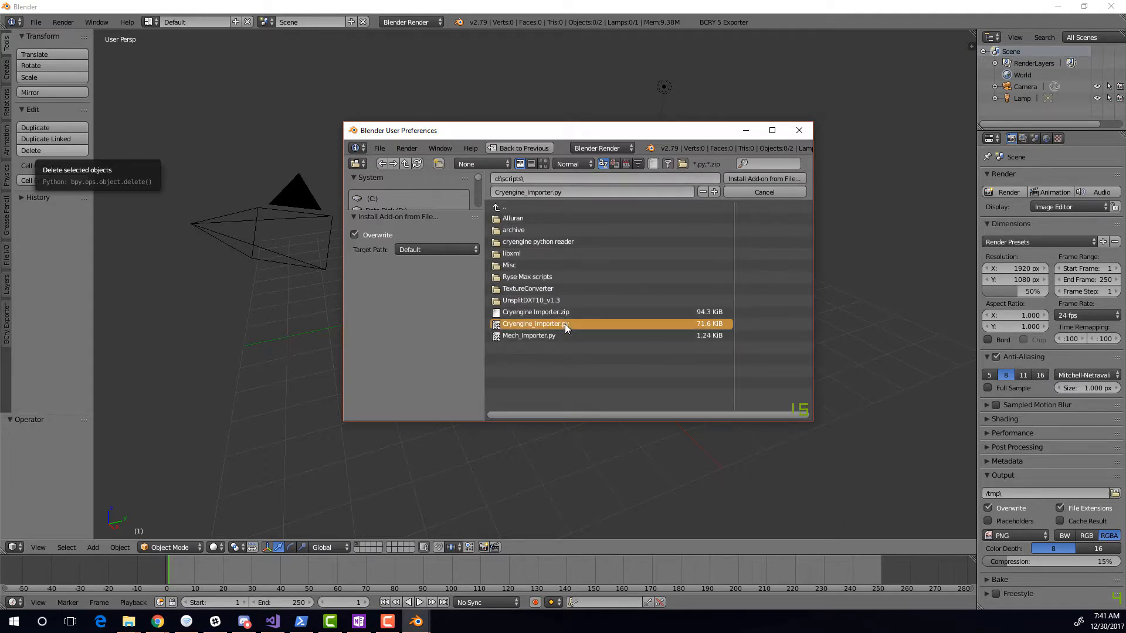
left_click(766, 177)
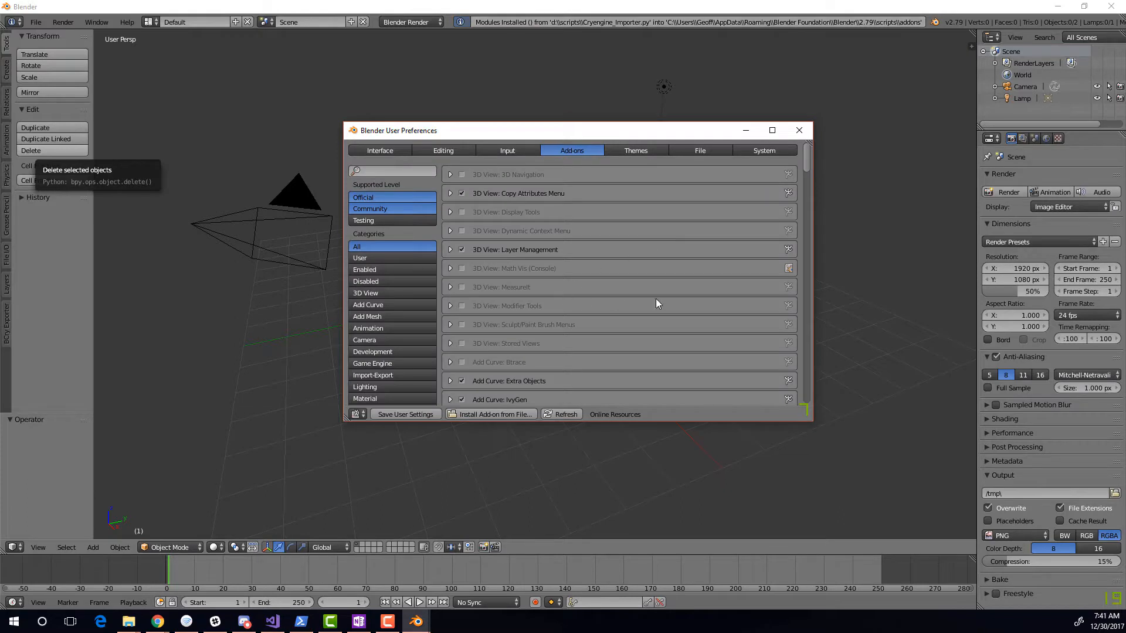
Review the details of the Cryengine Importer entry among the Import-Export add-ons and close the preferences
left_click(372, 375)
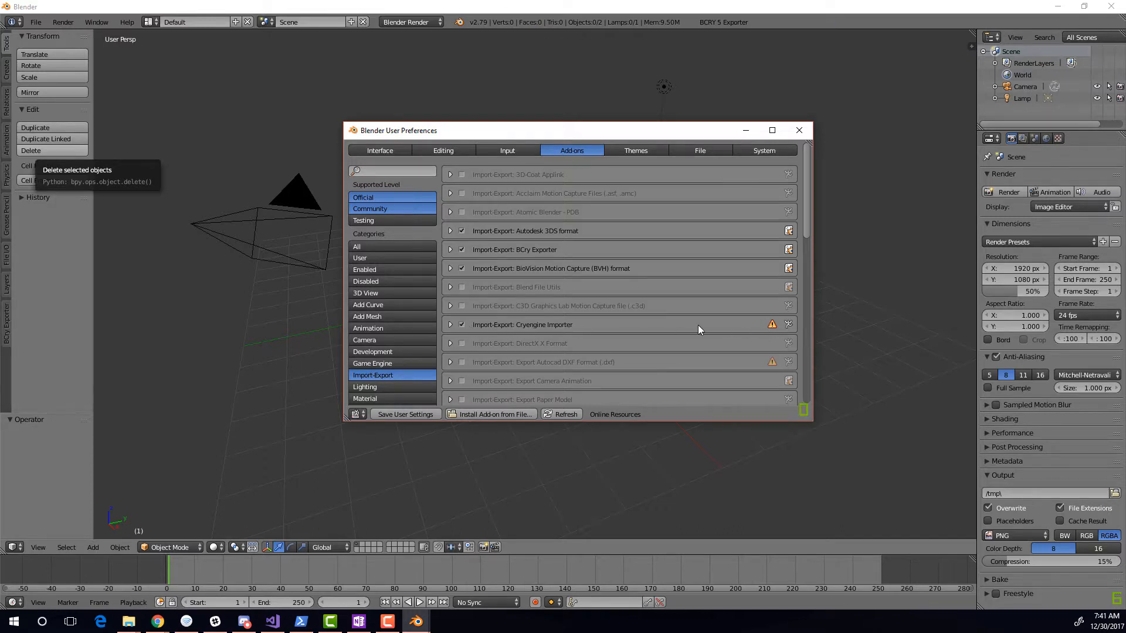
left_click(450, 326)
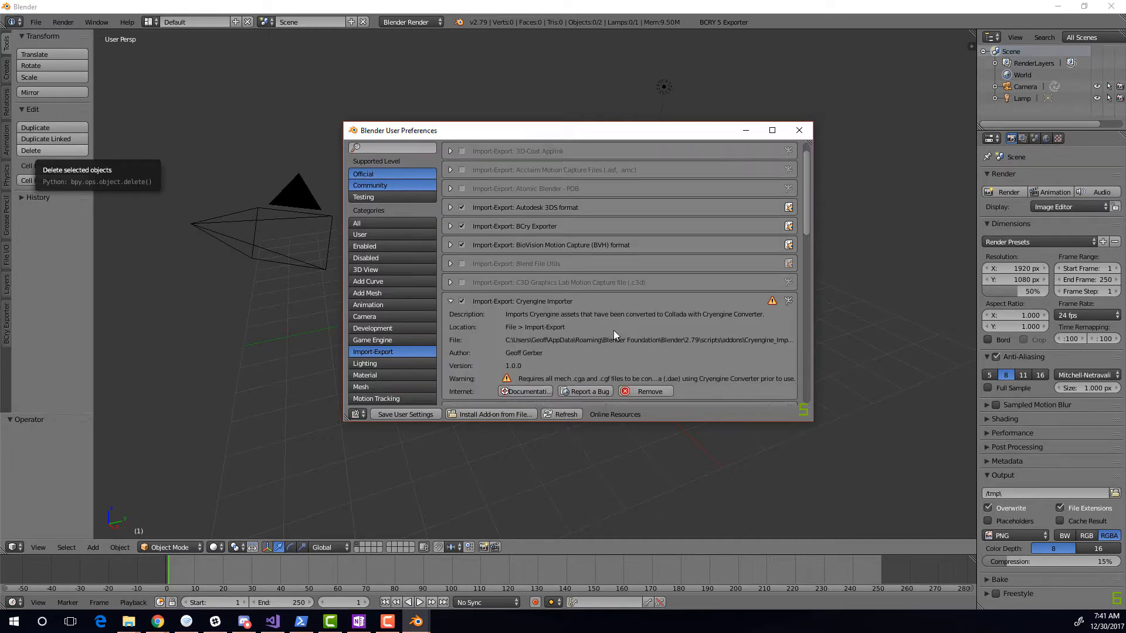
scroll(613, 330, "down", 2)
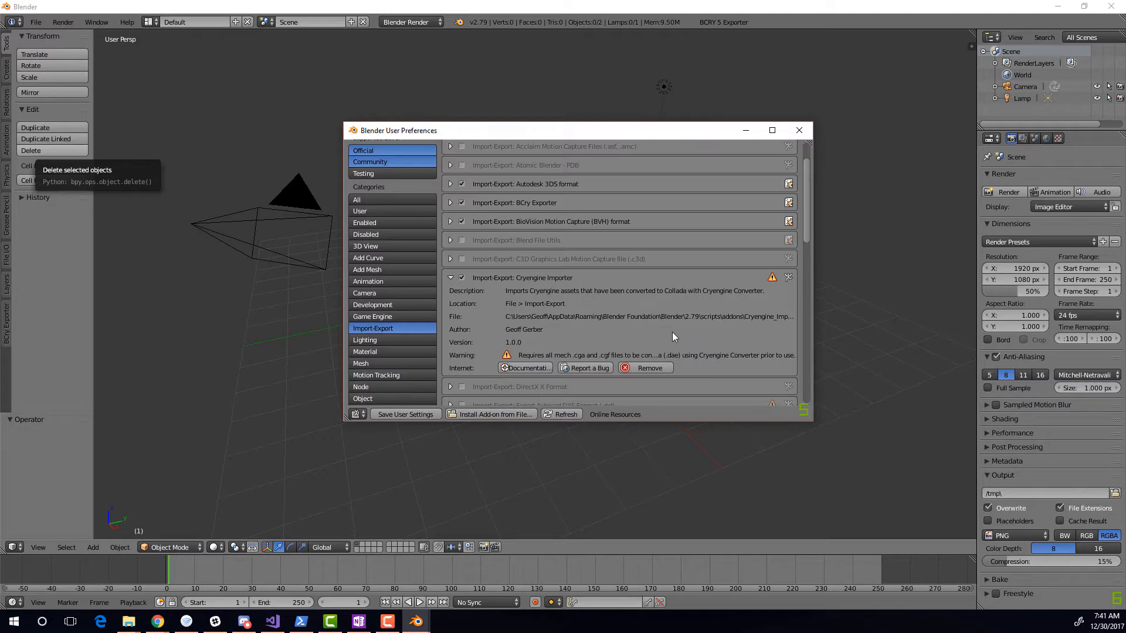
left_click(798, 130)
Start a Cryengine asset import and open the recent catwalks_railings folder as its source
left_click(36, 22)
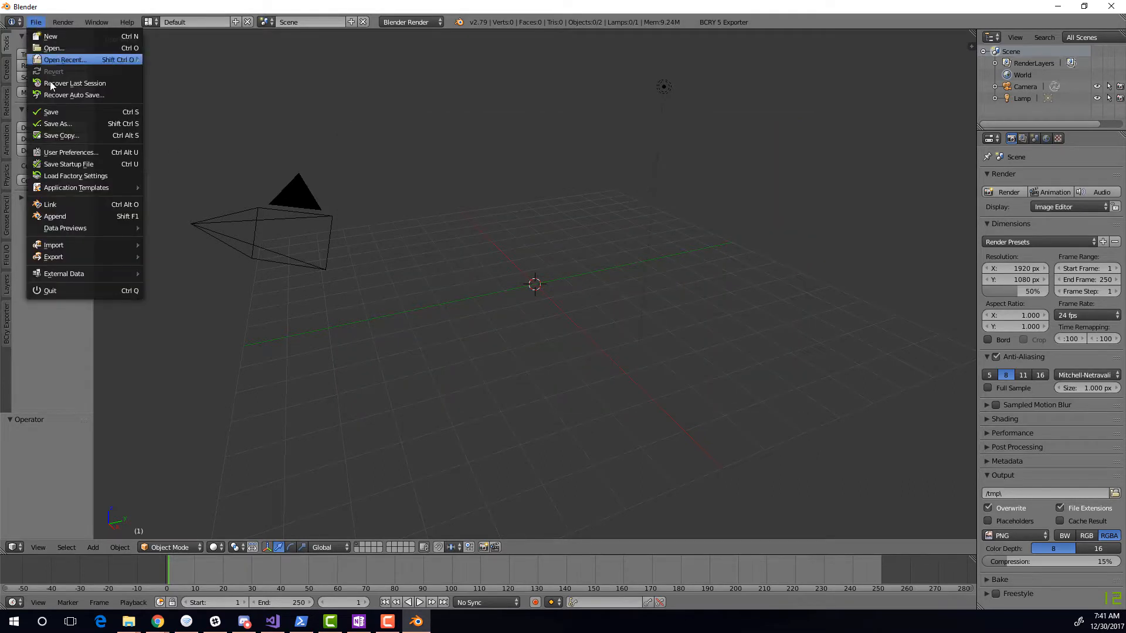
mouse_move(73, 244)
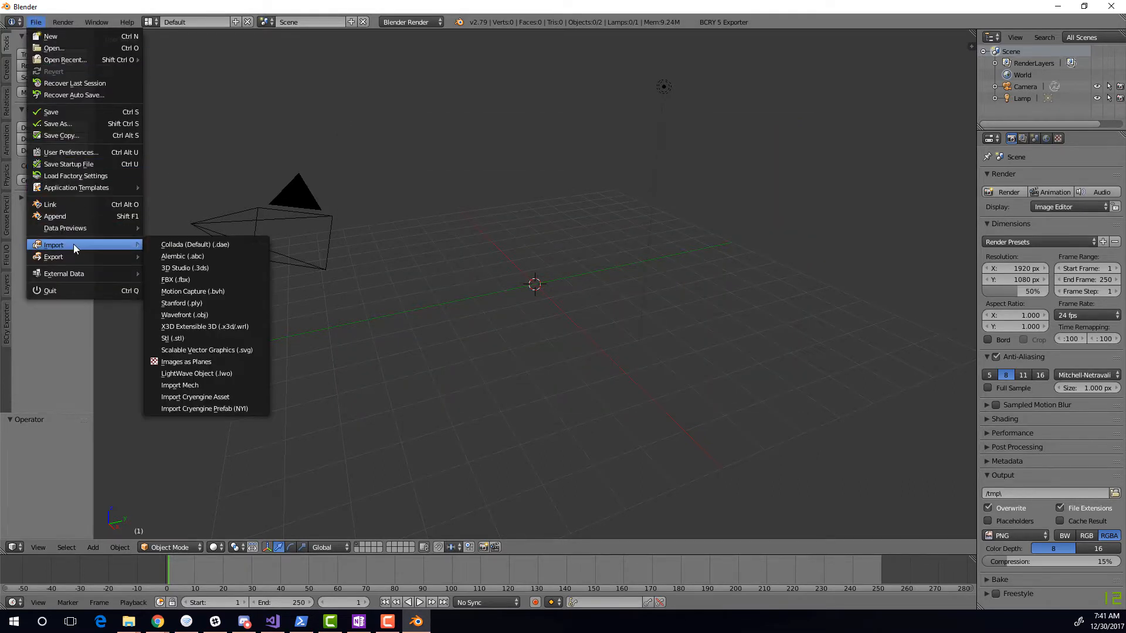
left_click(220, 398)
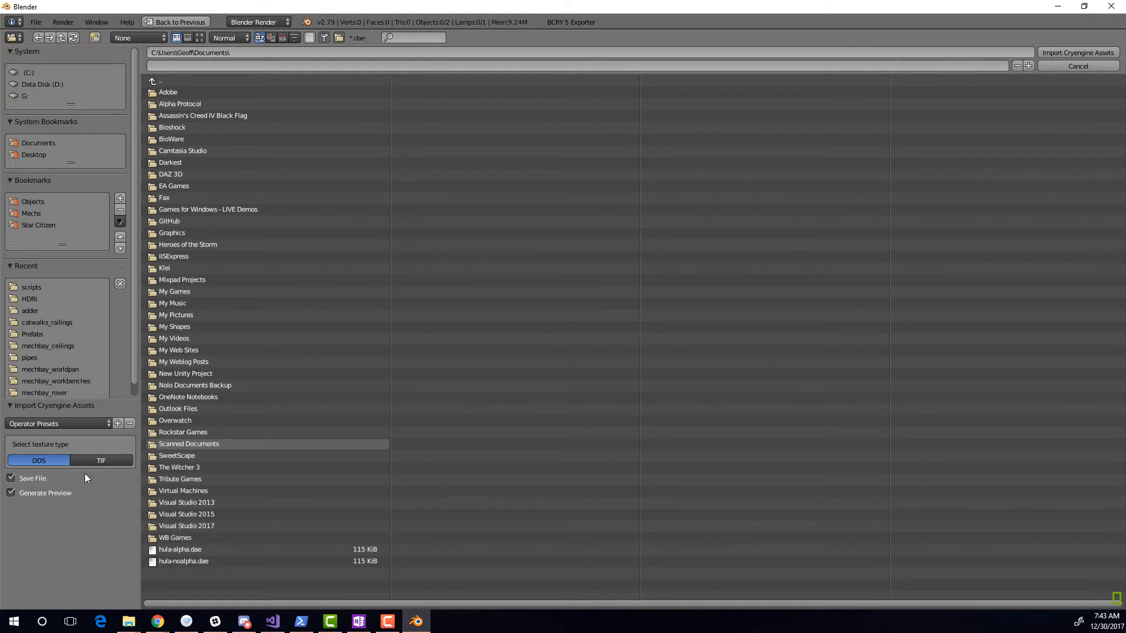
left_click(67, 322)
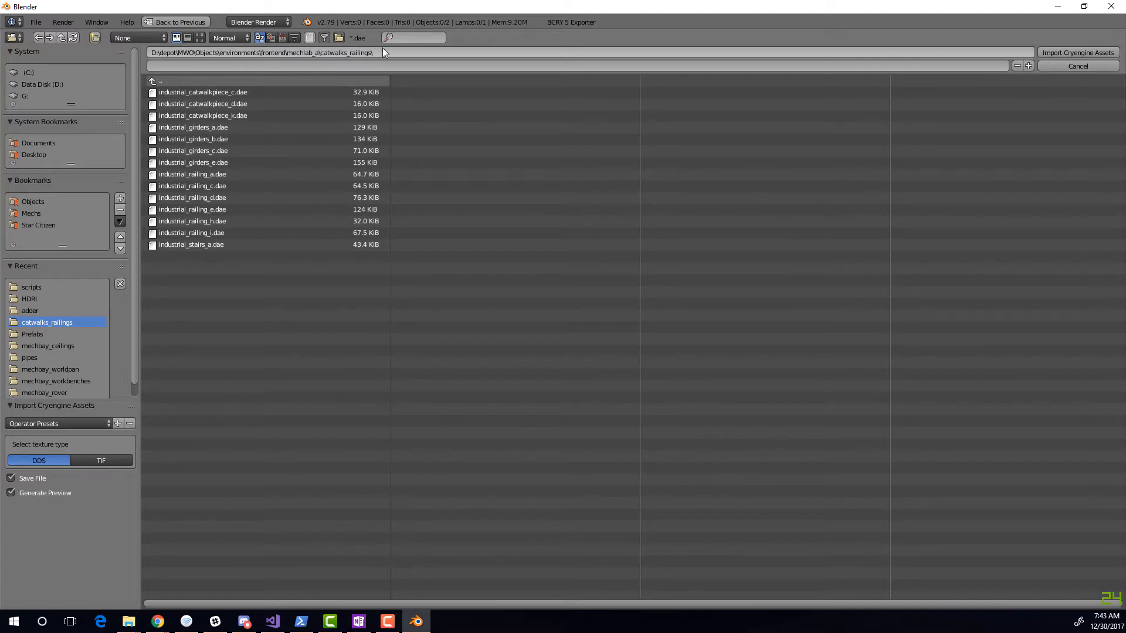
Look through the neighbouring doors and mechbay_crates folders under mechlab_a for converted .dae files
left_click(321, 53)
left_click(293, 70)
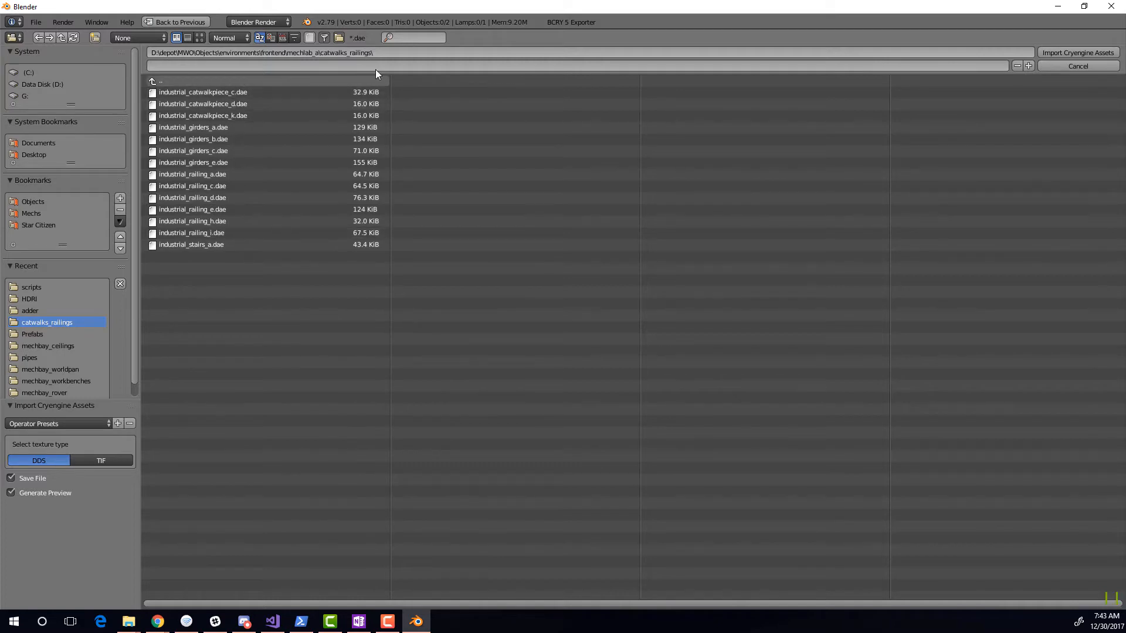
left_click(160, 80)
left_click(194, 105)
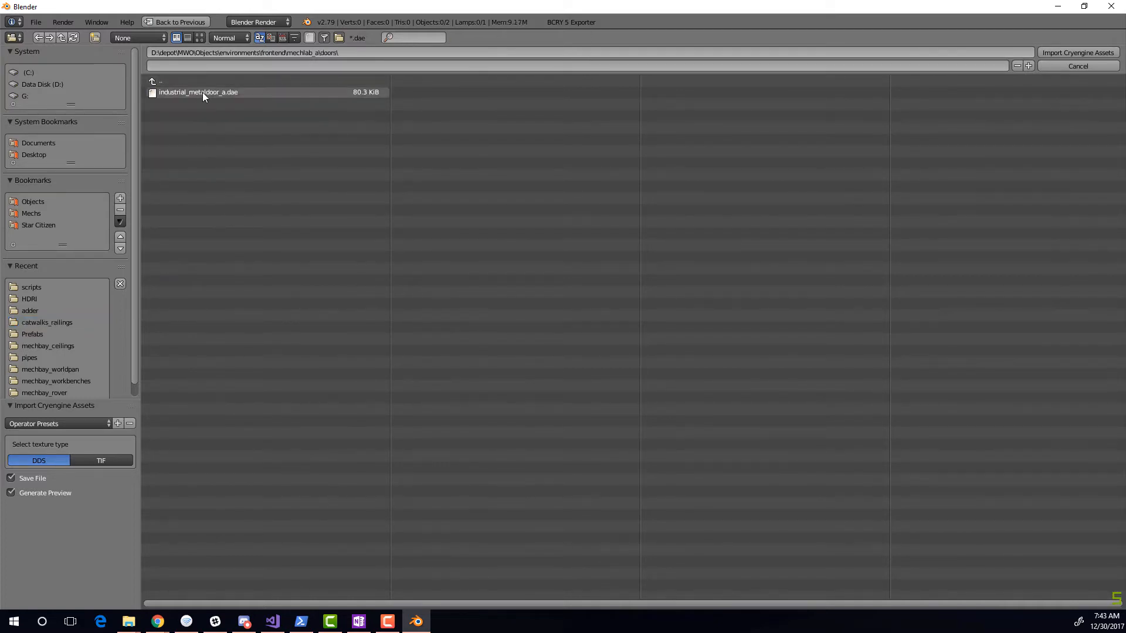
left_click(196, 82)
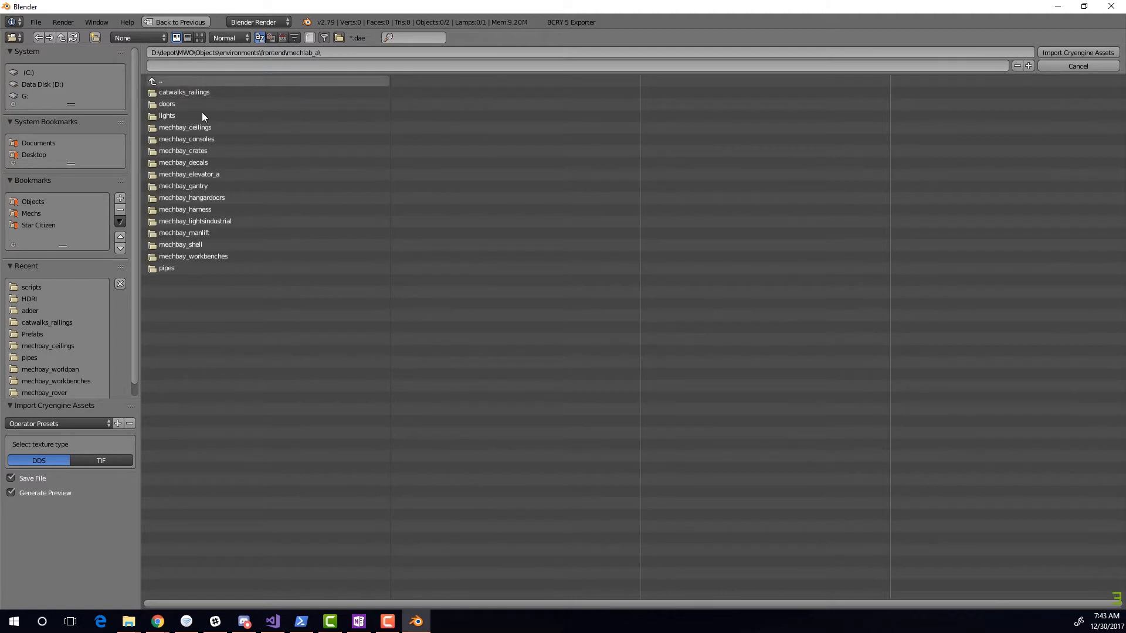
left_click(202, 150)
left_click(171, 83)
Import all Cryengine assets from the catwalks_railings folder with the DDS texture type, Save File and Generate Preview enabled
left_click(205, 92)
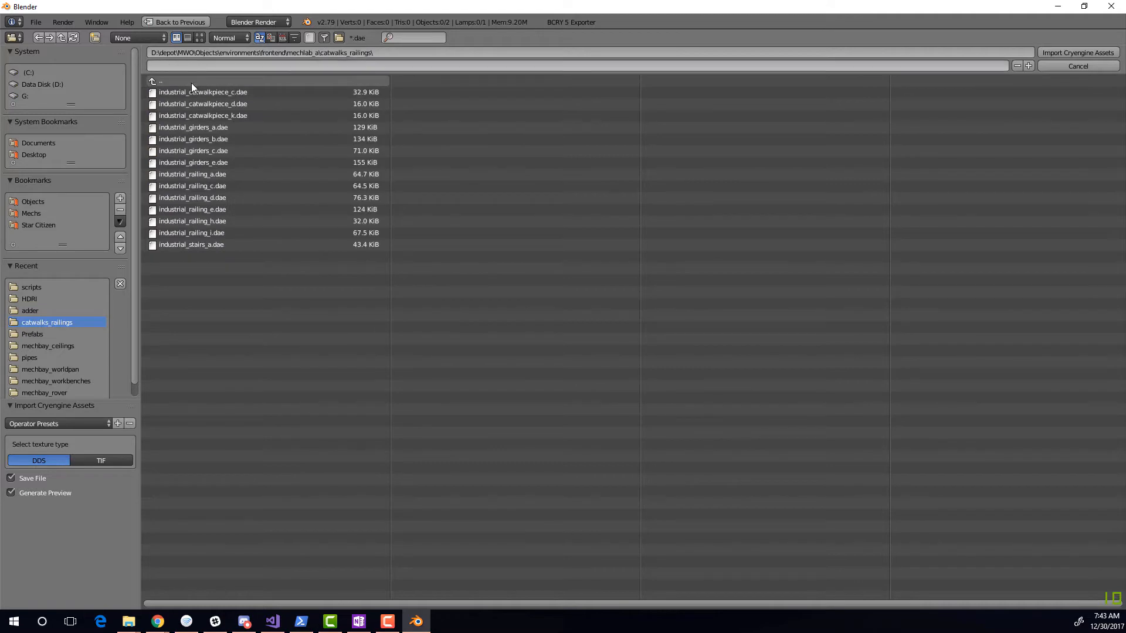
left_click(1070, 51)
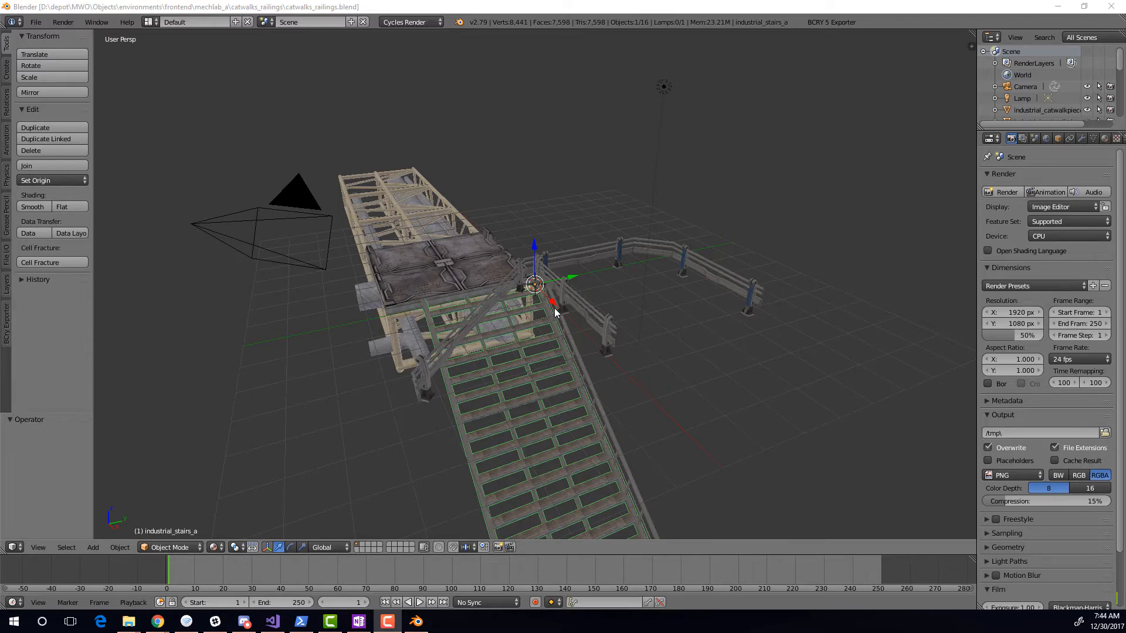
Select the two stray pieces industrial_catwalkpiece_d and industrial_catwalkpiece_k above the structure and clear their location
middle_click_drag(508, 243, 385, 180)
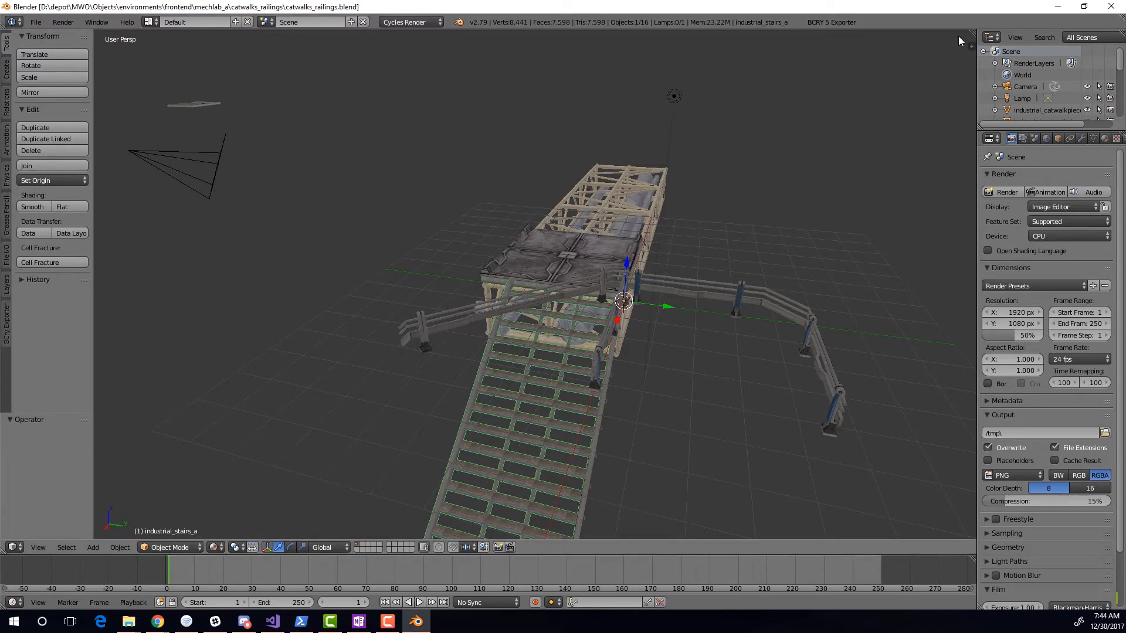
left_click_drag(968, 34, 812, 44)
middle_click_drag(593, 157, 503, 146)
right_click(542, 127)
middle_click_drag(398, 131, 742, 165, "shift")
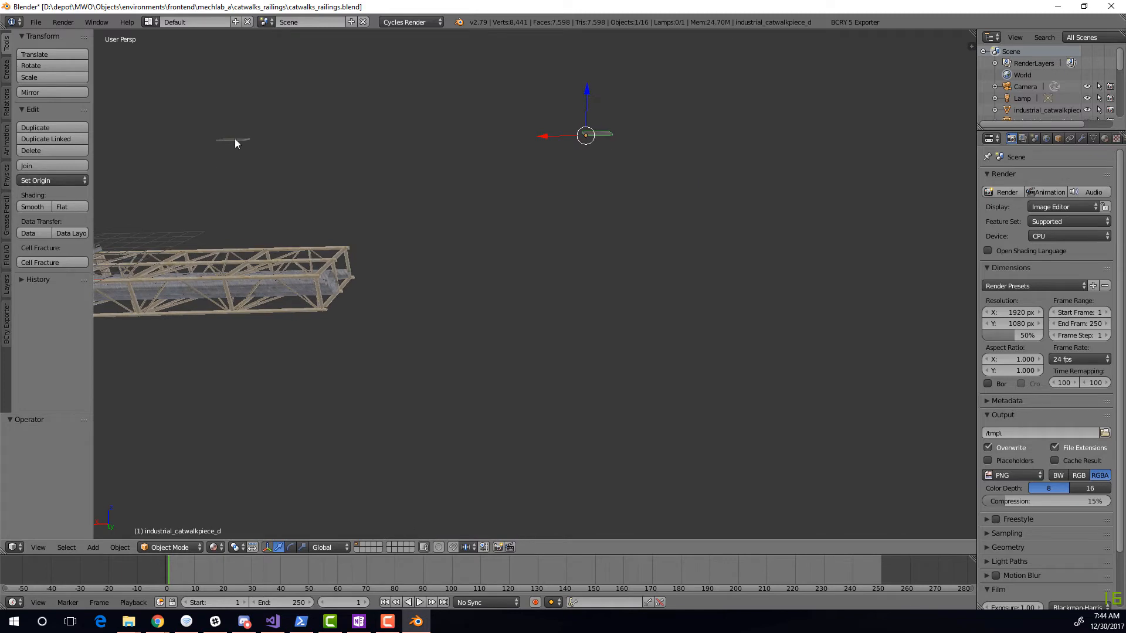
right_click(234, 140, "shift")
middle_click_drag(212, 179, 272, 185)
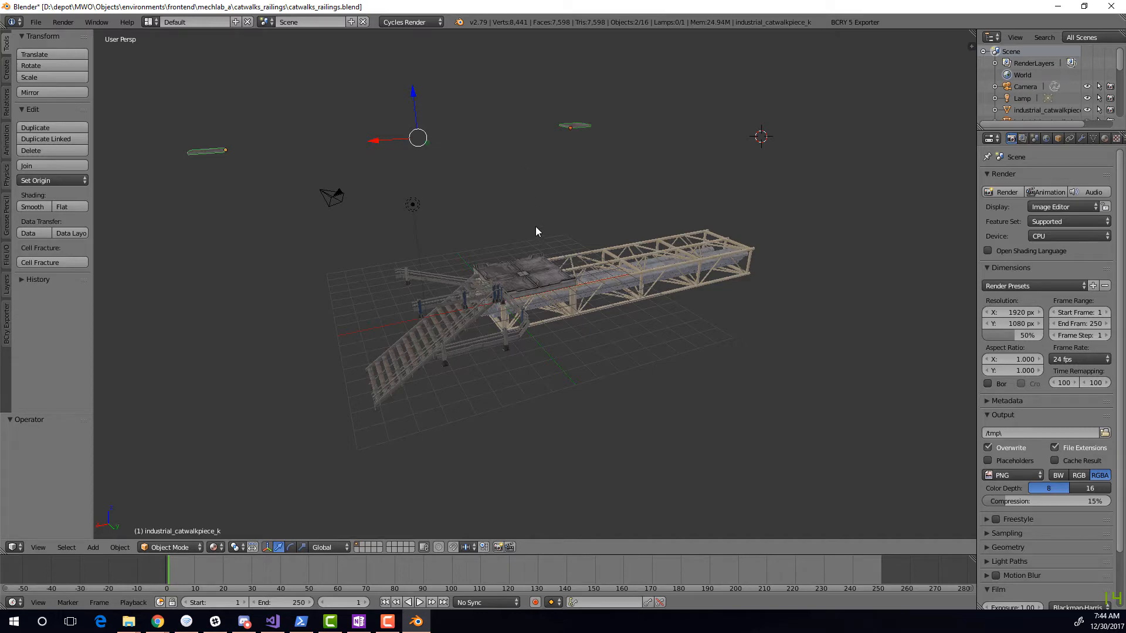
key("alt+g")
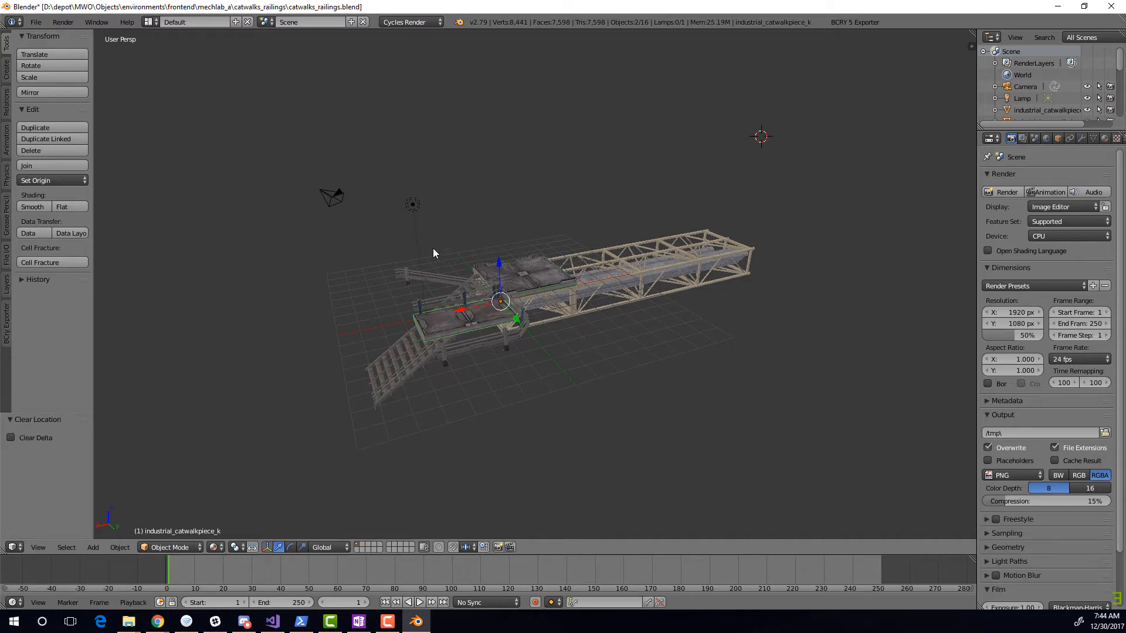
Move industrial_catwalkpiece_c up off the overlapping catwalk piece by about X -0.556, Y 0.260, Z 0.980
middle_click_drag(432, 251, 494, 280)
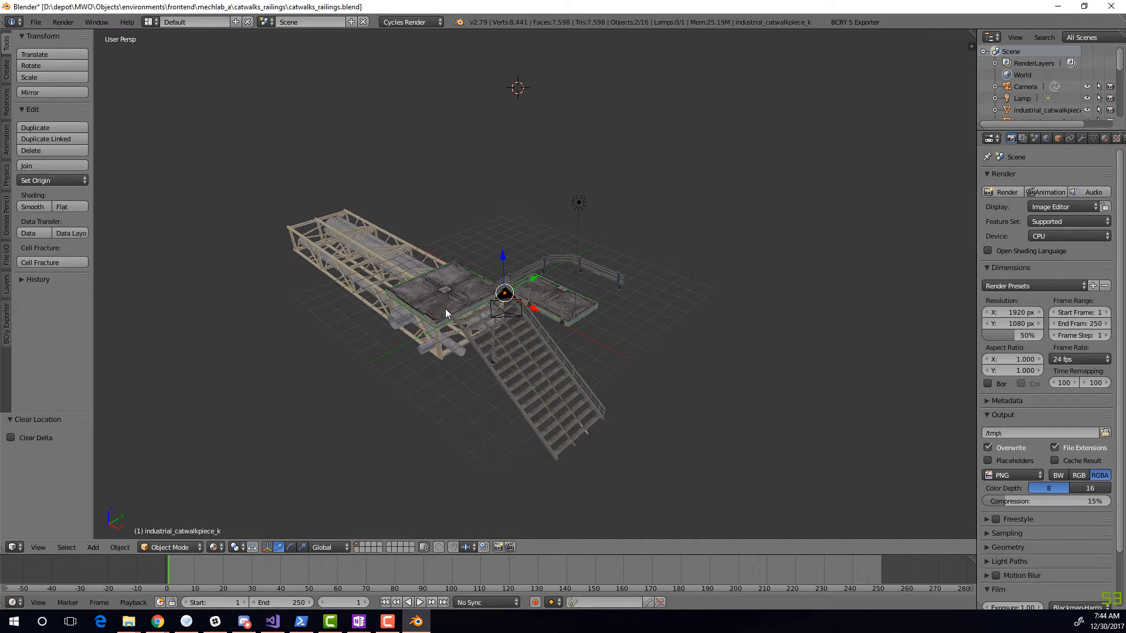
middle_click_drag(445, 309, 426, 269, "shift")
scroll(469, 266, "up", 4)
right_click(456, 272)
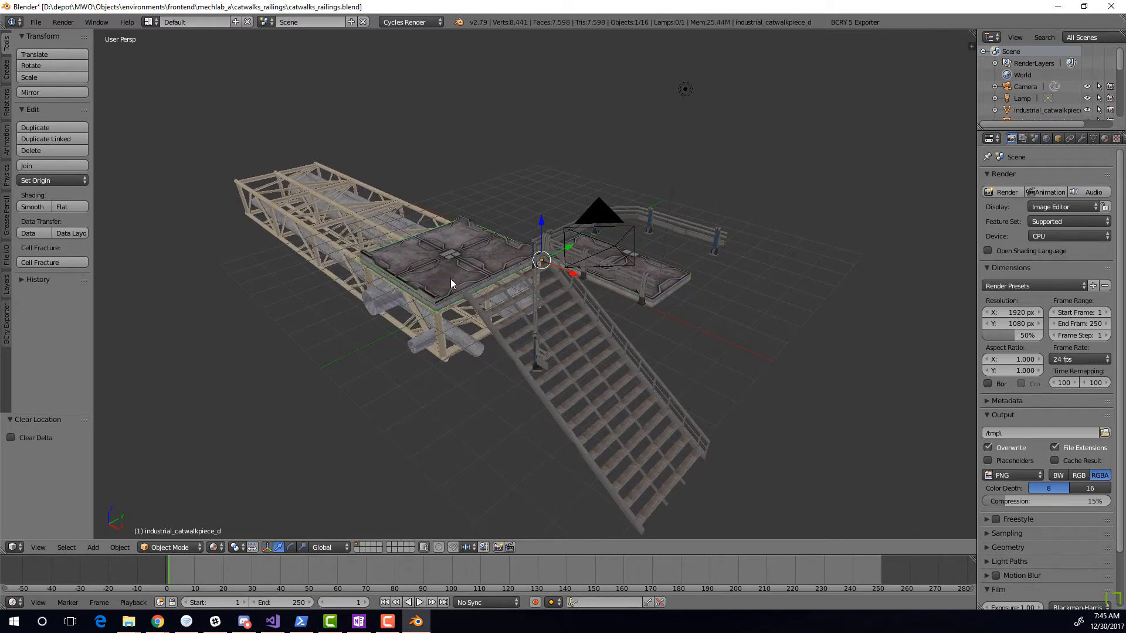
right_click(465, 235)
key("g")
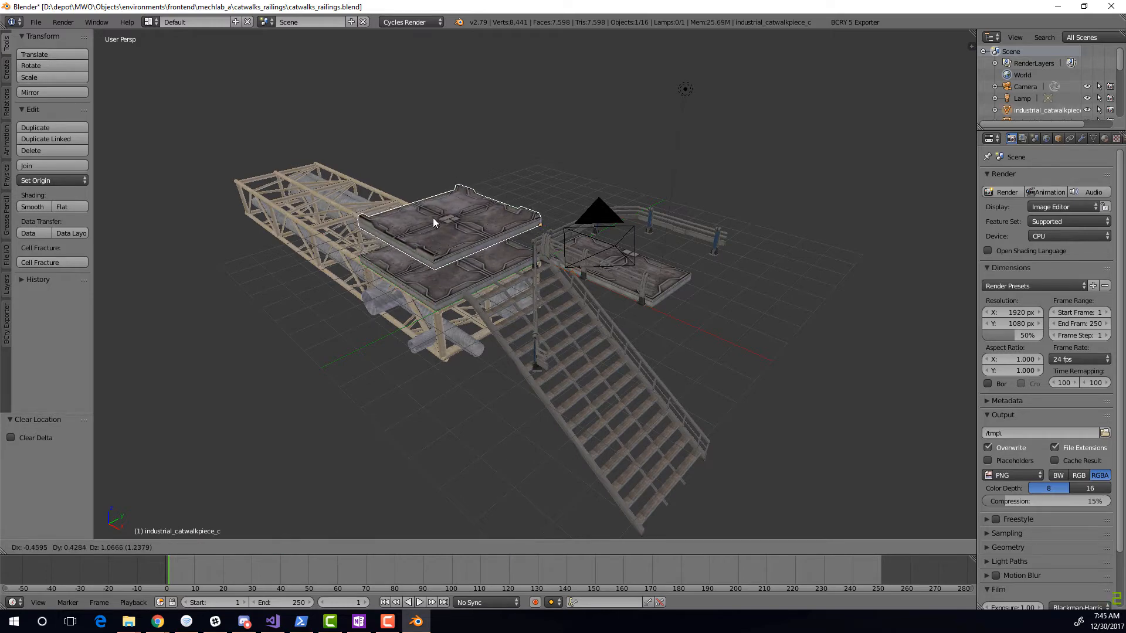
left_click(434, 226)
Examine the separated catwalk plates, railings and stairs up close in orthographic view
middle_click_drag(450, 203, 452, 223)
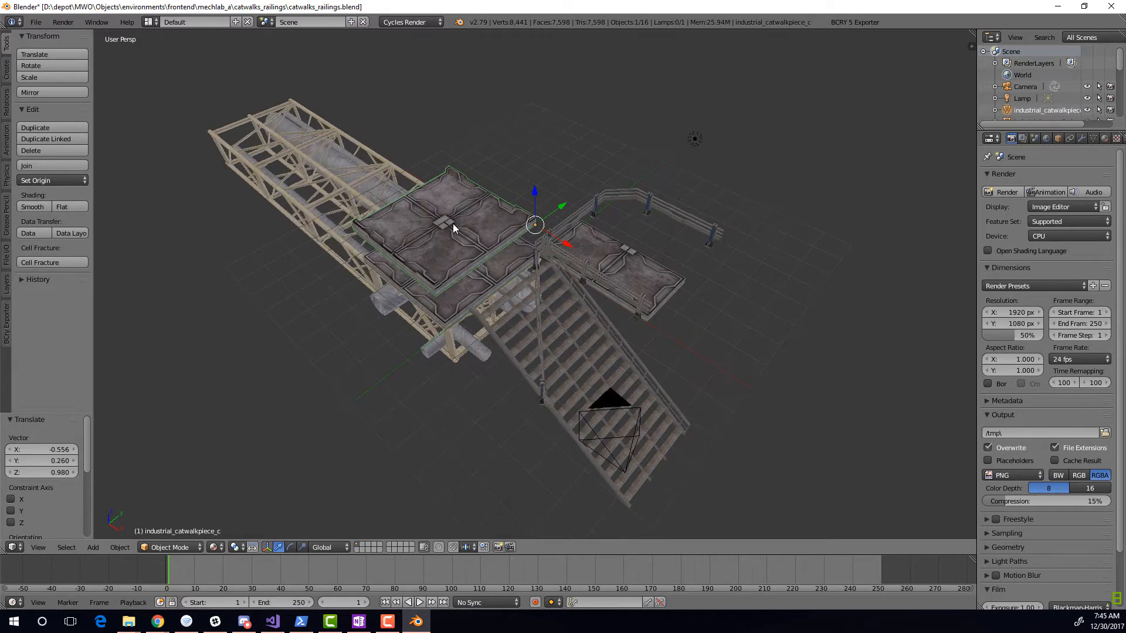
scroll(452, 224, "up", 5)
scroll(451, 224, "down", 2)
scroll(434, 215, "up", 5)
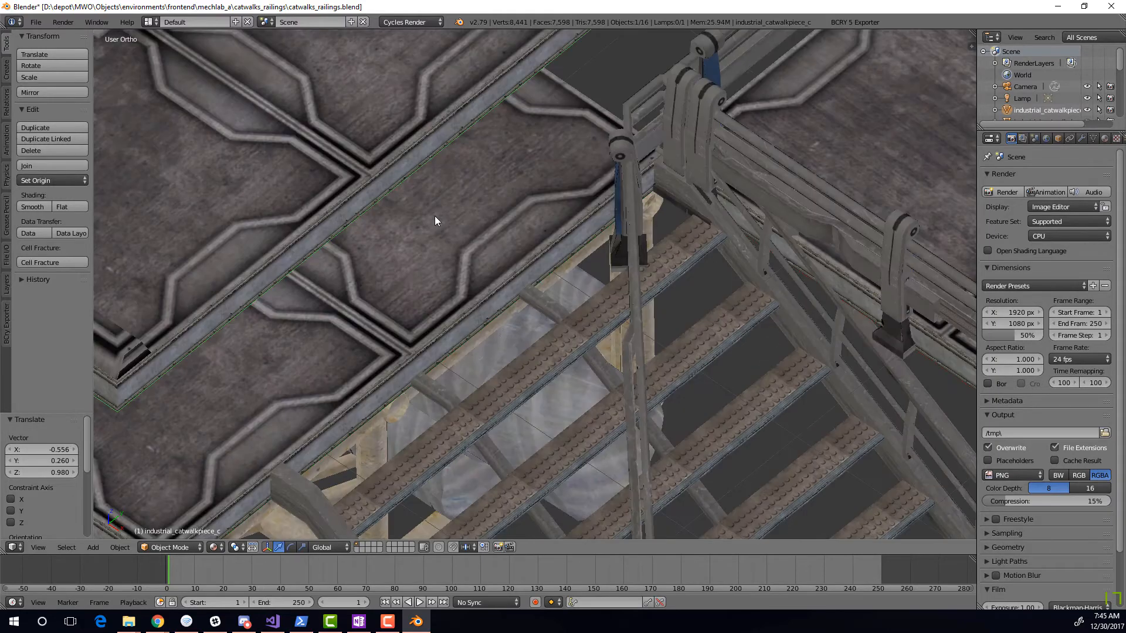
scroll(434, 216, "down", 5)
key("KP_5")
scroll(437, 319, "up", 2)
mouse_move(445, 305)
middle_mouse_down()
mouse_move(445, 272)
mouse_move(462, 272)
mouse_move(428, 314)
middle_mouse_up()
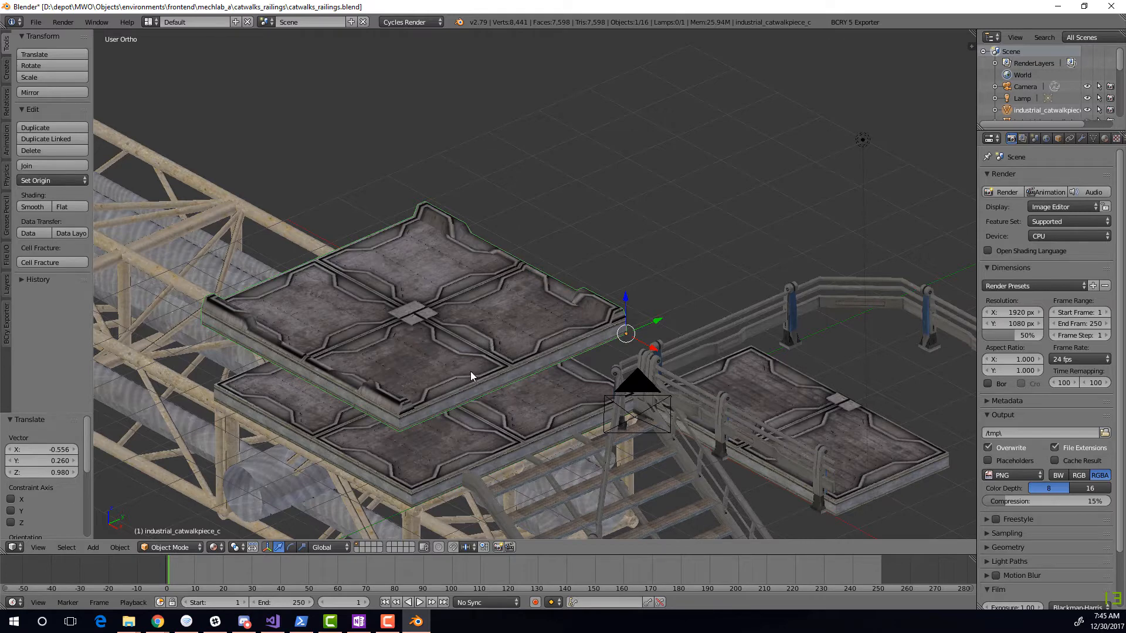
Replace the grill.001 and trim.001 materials on industrial_catwalkpiece_c with the existing grill and trim materials
left_click(1104, 139)
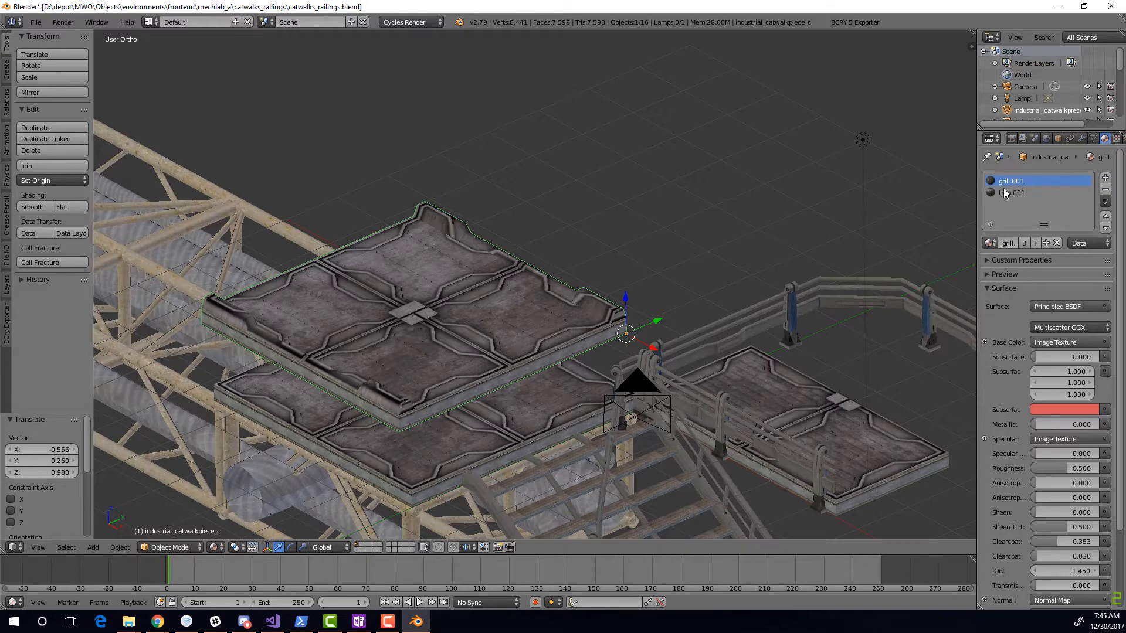
left_click(989, 243)
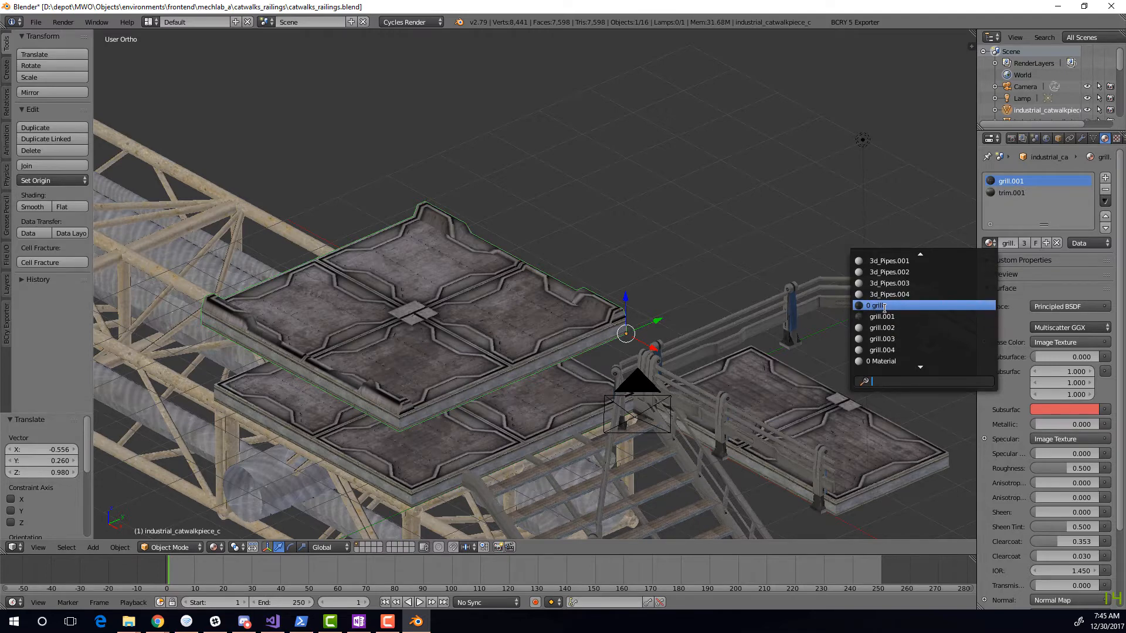
left_click(879, 305)
left_click(1004, 193)
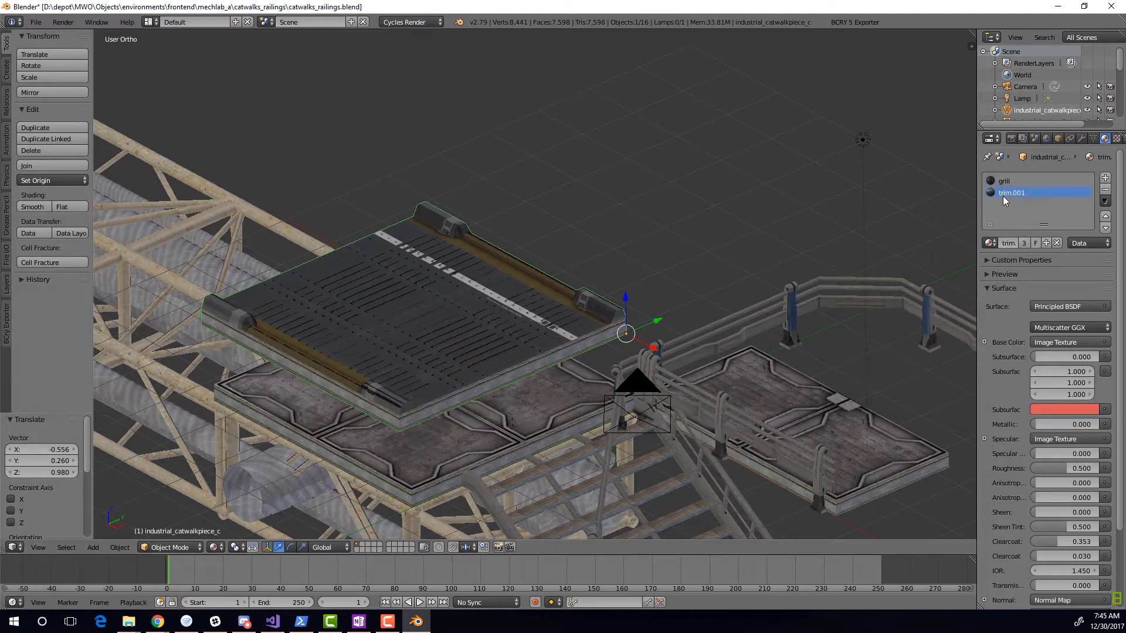
left_click(989, 243)
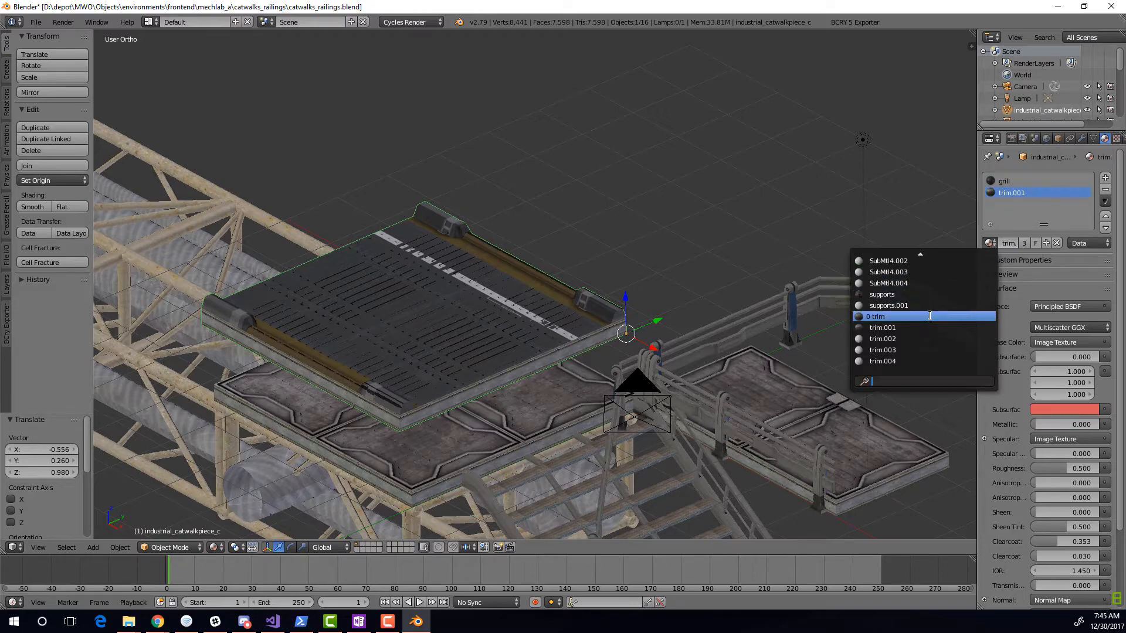
left_click(930, 316)
Clear the location of industrial_catwalkpiece_c and save the catwalks_railings.blend file
middle_click_drag(643, 258, 536, 268)
key("alt+g")
scroll(575, 183, "down", 3)
left_click(36, 22)
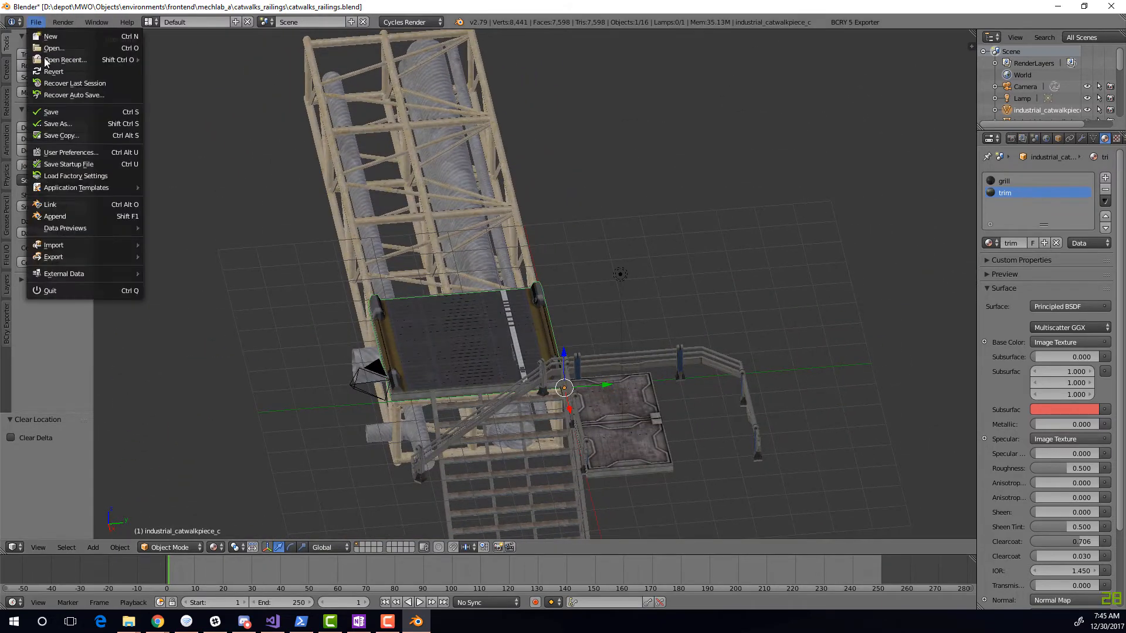
left_click(95, 112)
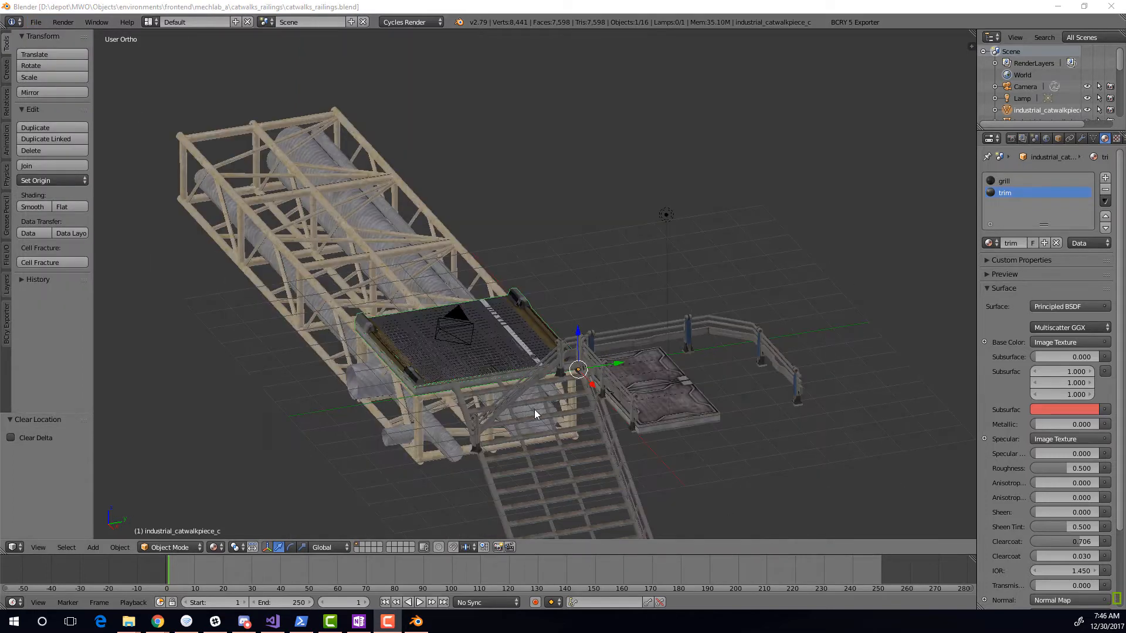
Move the camera by about X -0.556, Y -1.443, Z 0.076, and in camera view by about X -0.696, Y -1.296, Z -0.770
right_click(442, 323)
middle_click_drag(504, 316, 617, 285, "shift")
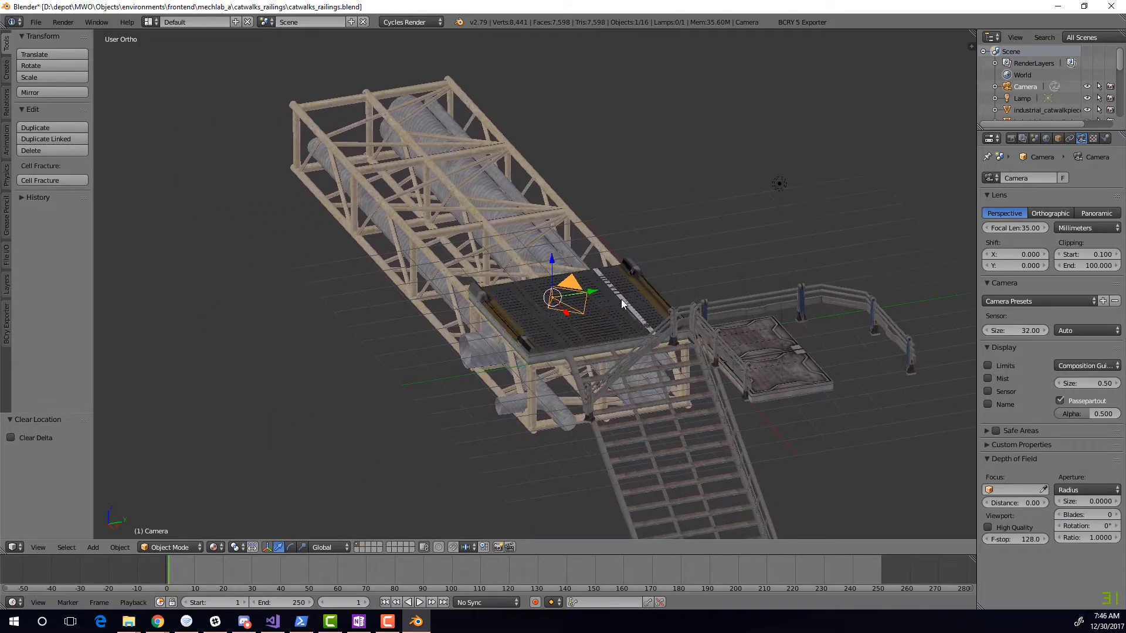
key("g")
left_click(540, 302)
key("KP_0")
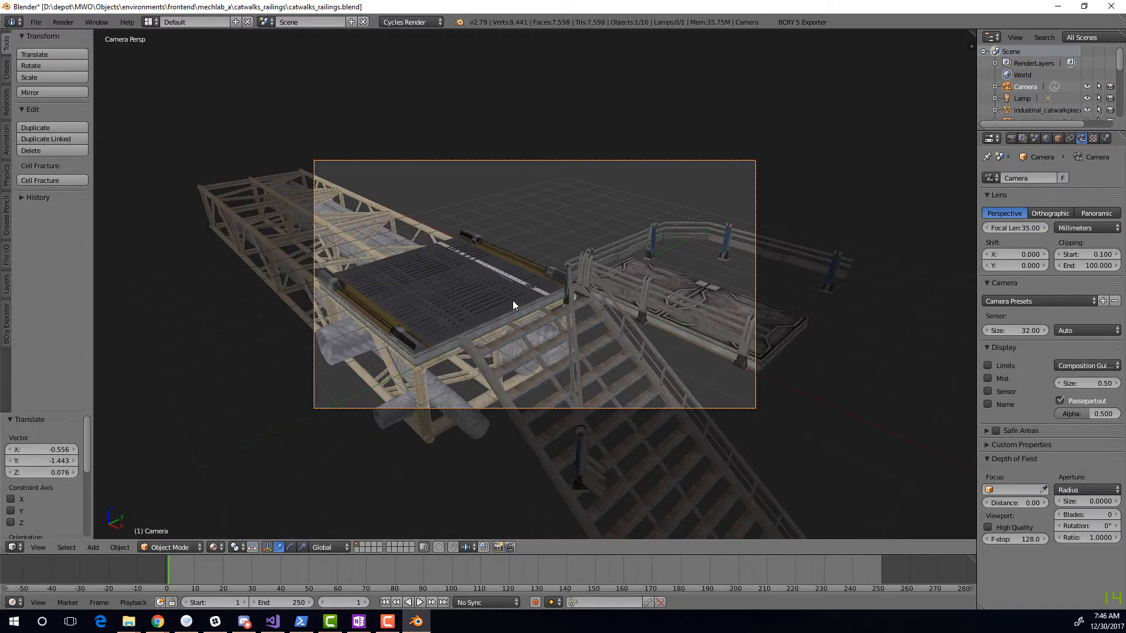
key("g")
left_click(430, 375)
Move industrial_catwalkpiece_d about -5.086 along the X axis, off the grill-covered catwalk piece
right_click(551, 280)
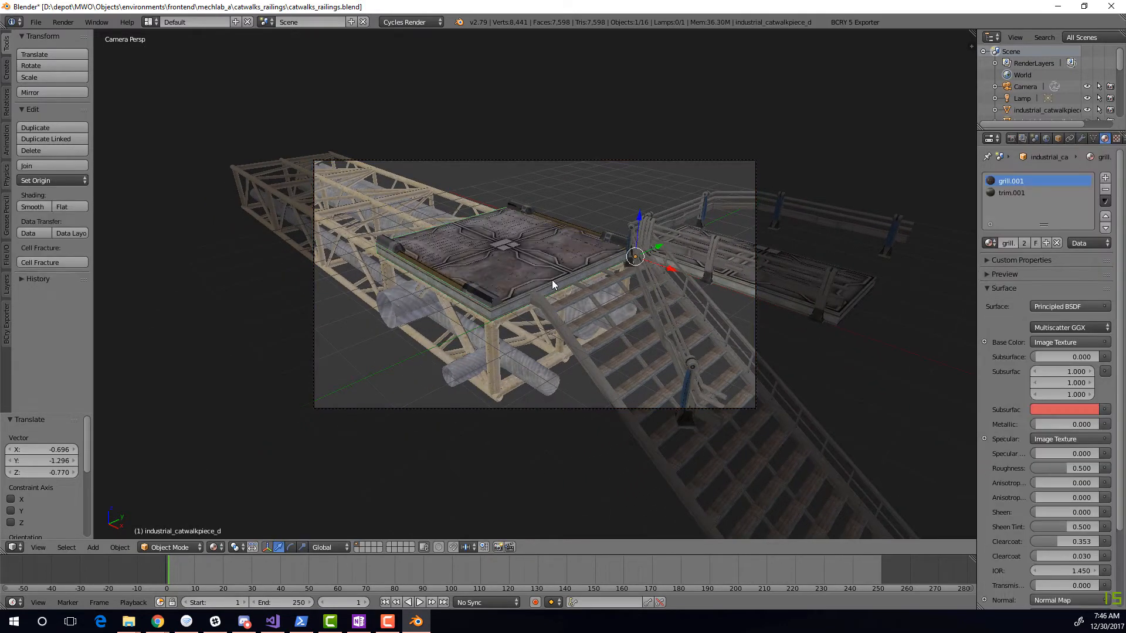
key("g")
key("x")
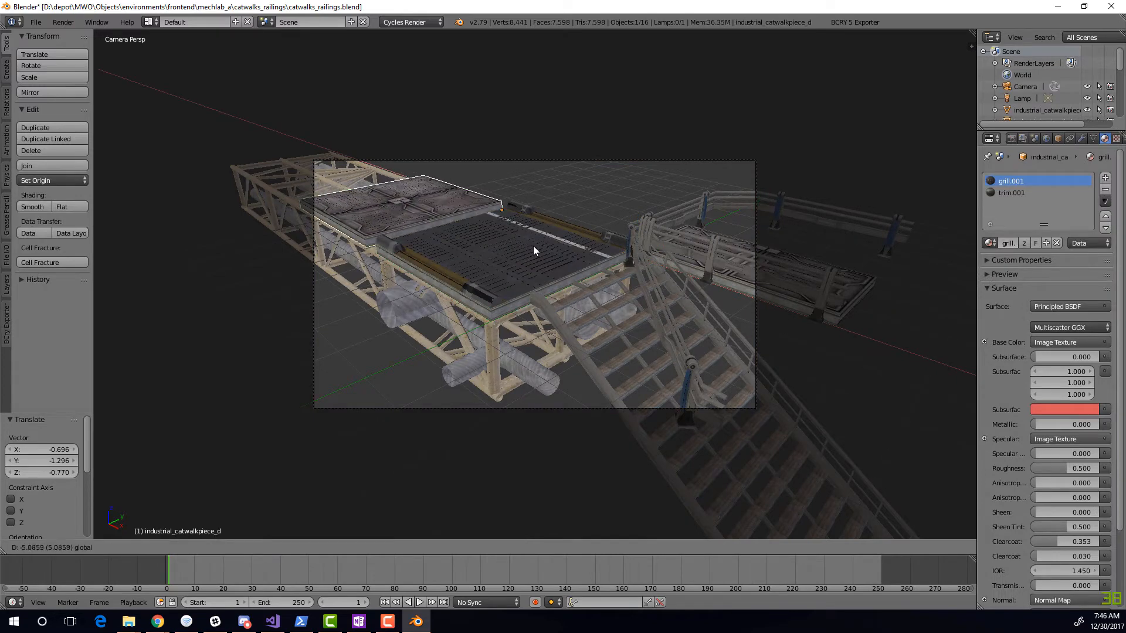
left_click(532, 245)
Set the render device to GPU Compute, the resolution scale to 100% and the film to transparent
left_click(1012, 139)
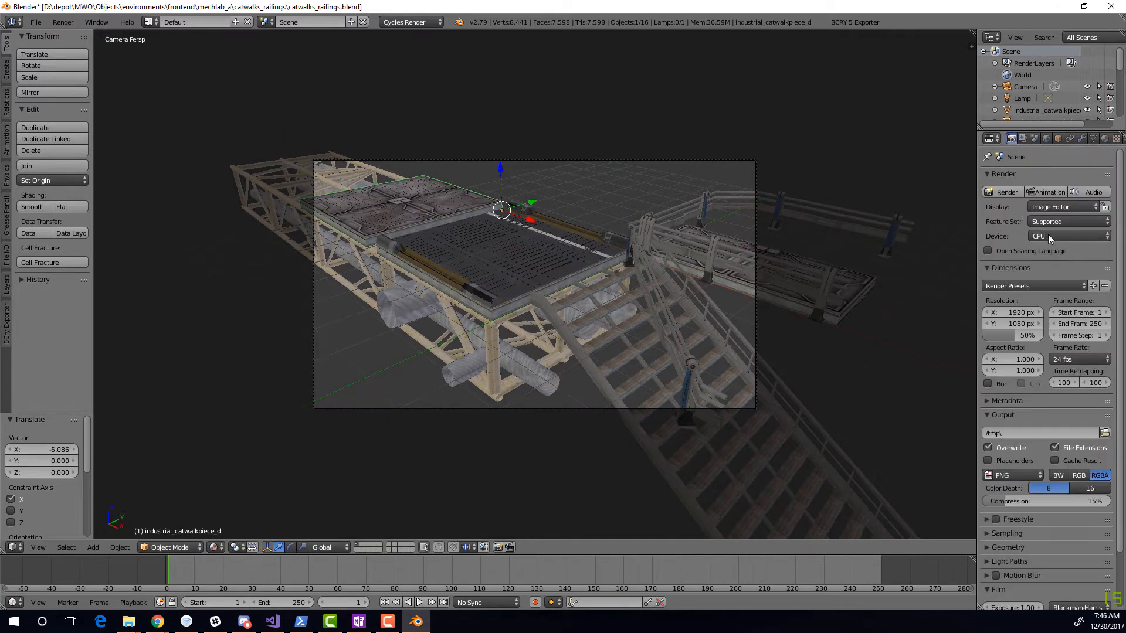
left_click(1068, 236)
left_click(1046, 209)
left_click_drag(1027, 317, 1031, 317)
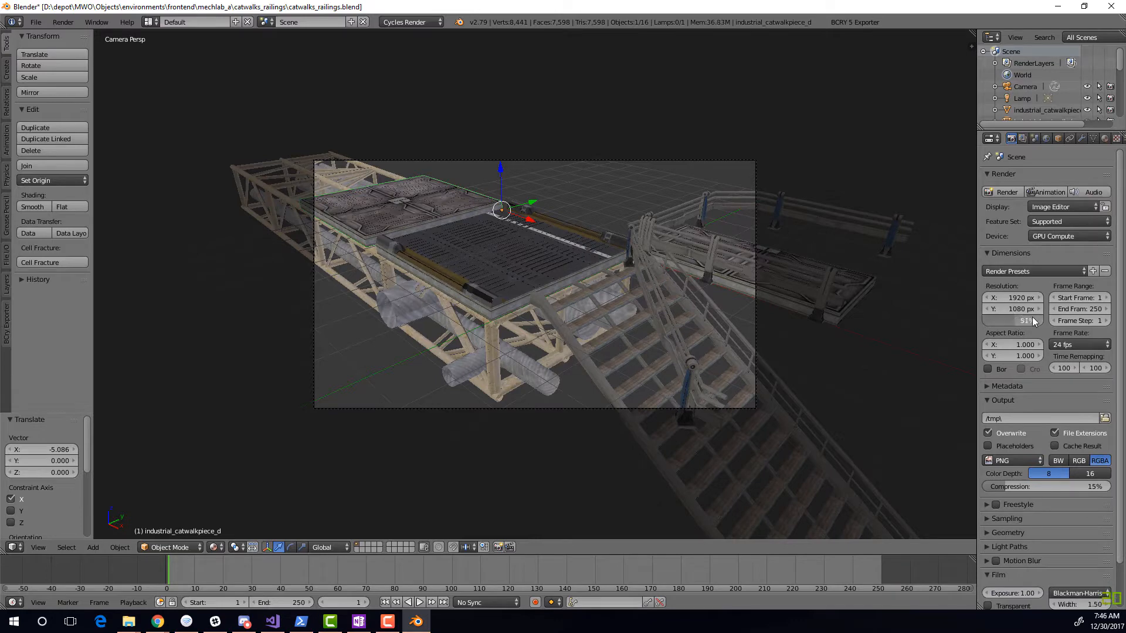
scroll(983, 553, "down", 2)
left_click(988, 557)
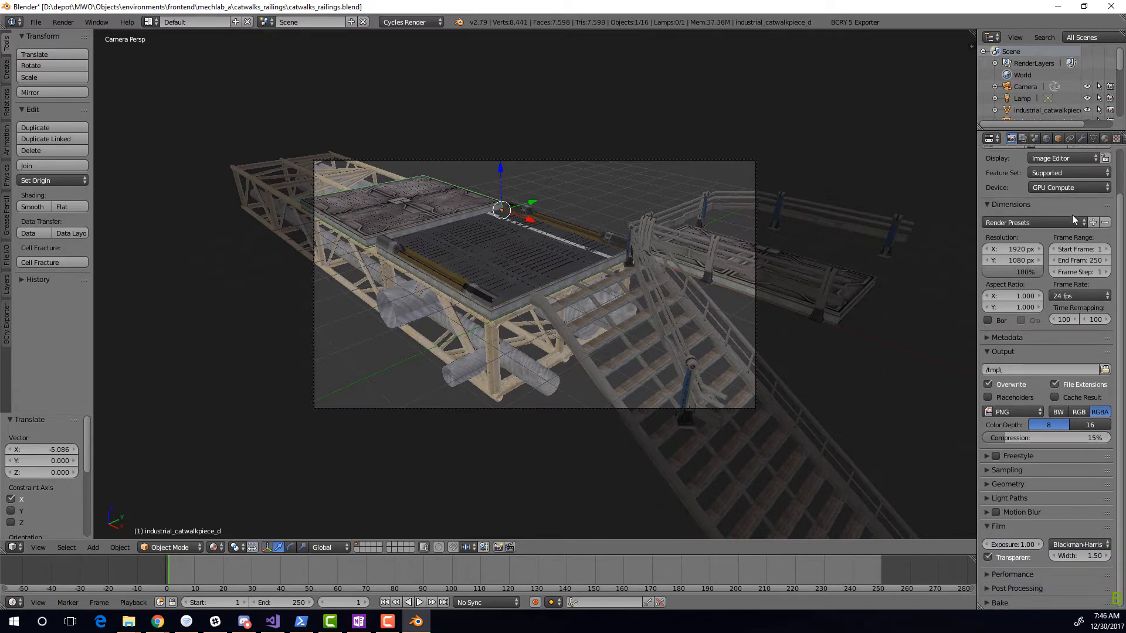
Enable nodes for the World surface and set its background color to an Environment Texture
left_click(1047, 138)
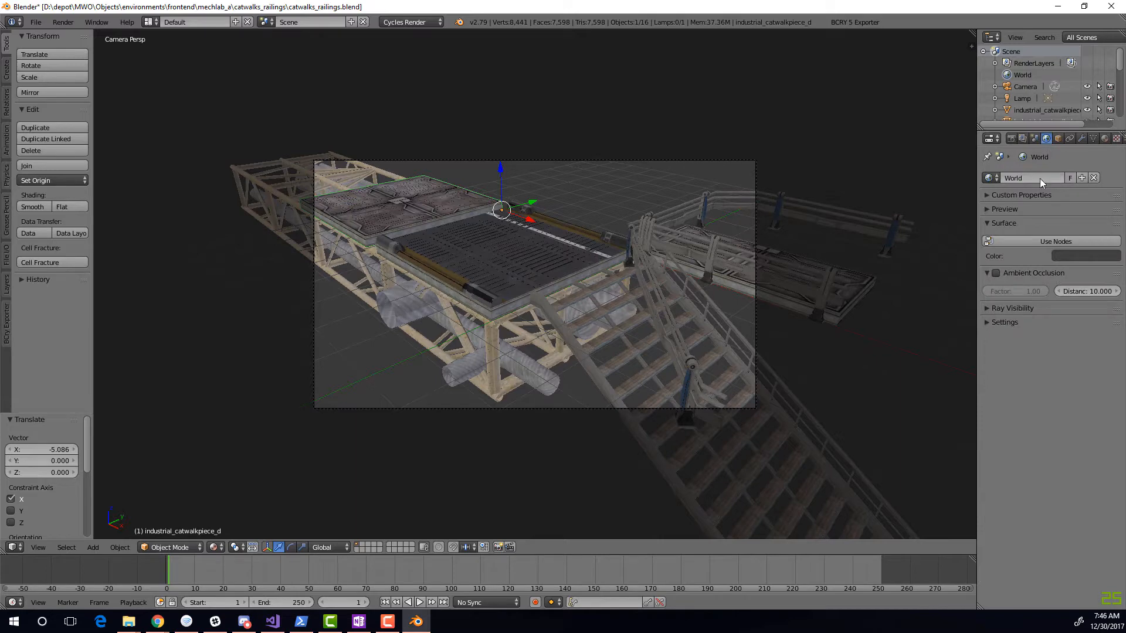
left_click(1067, 242)
left_click(1114, 262)
left_click(1029, 245)
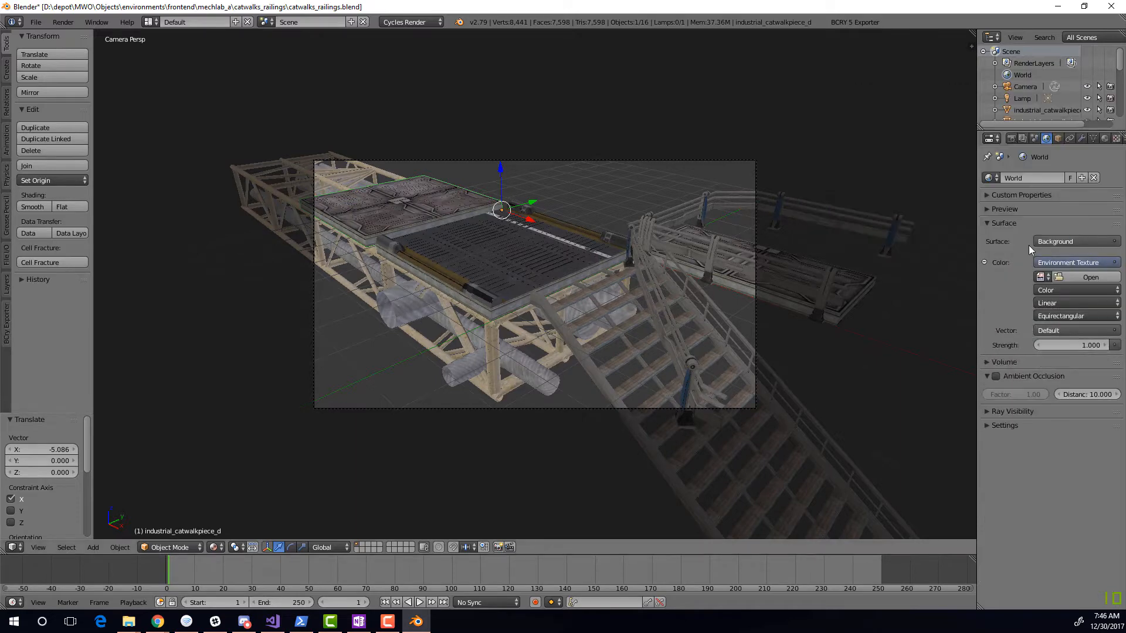
left_click(1095, 262)
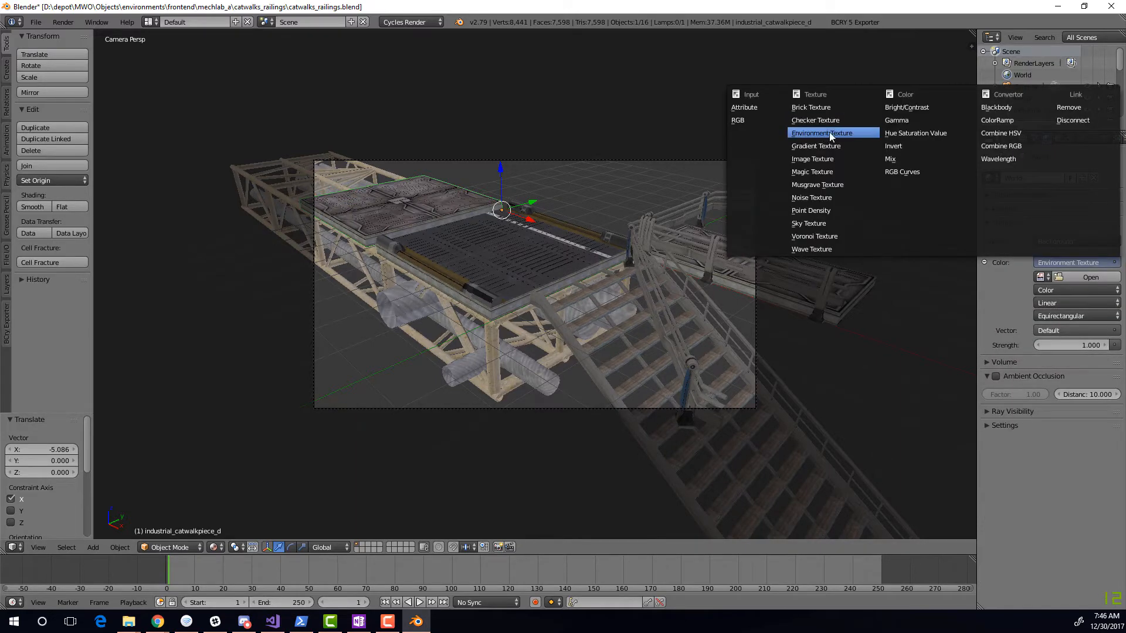
left_click(830, 135)
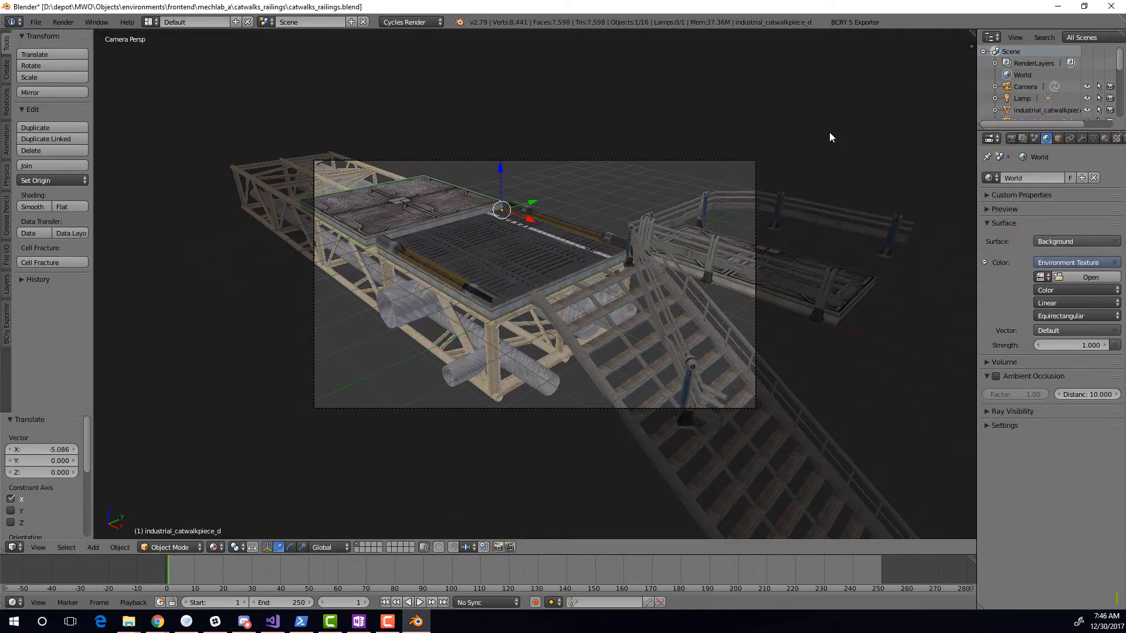
Load corporateInterior_001_L.jpg from the Textures HDRI folder as the environment image
left_click(1065, 278)
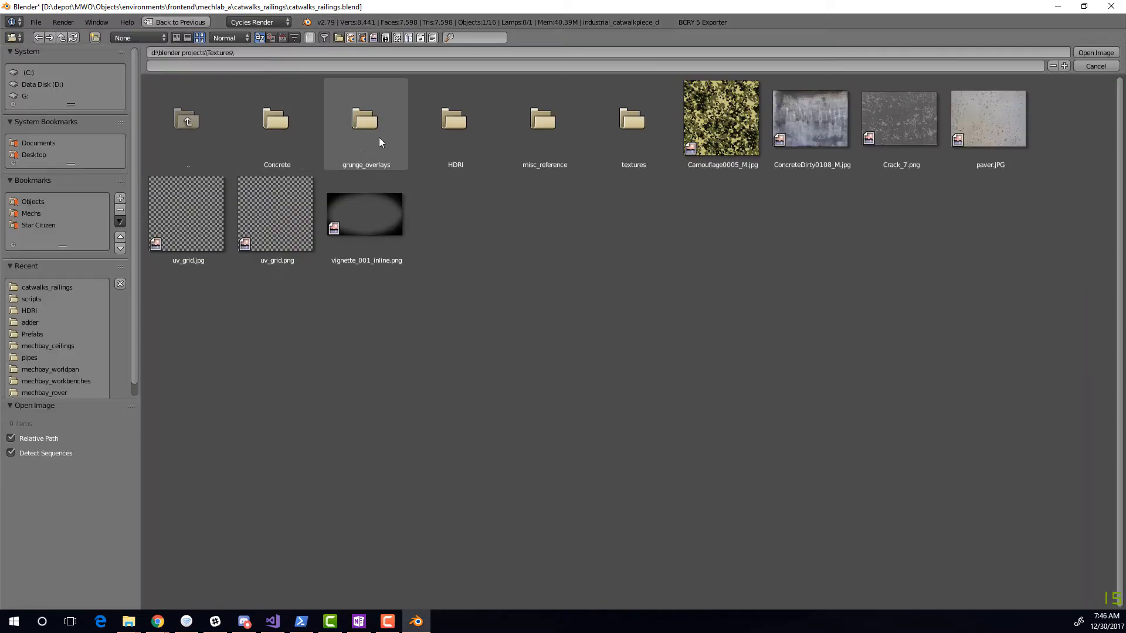
left_click(445, 128)
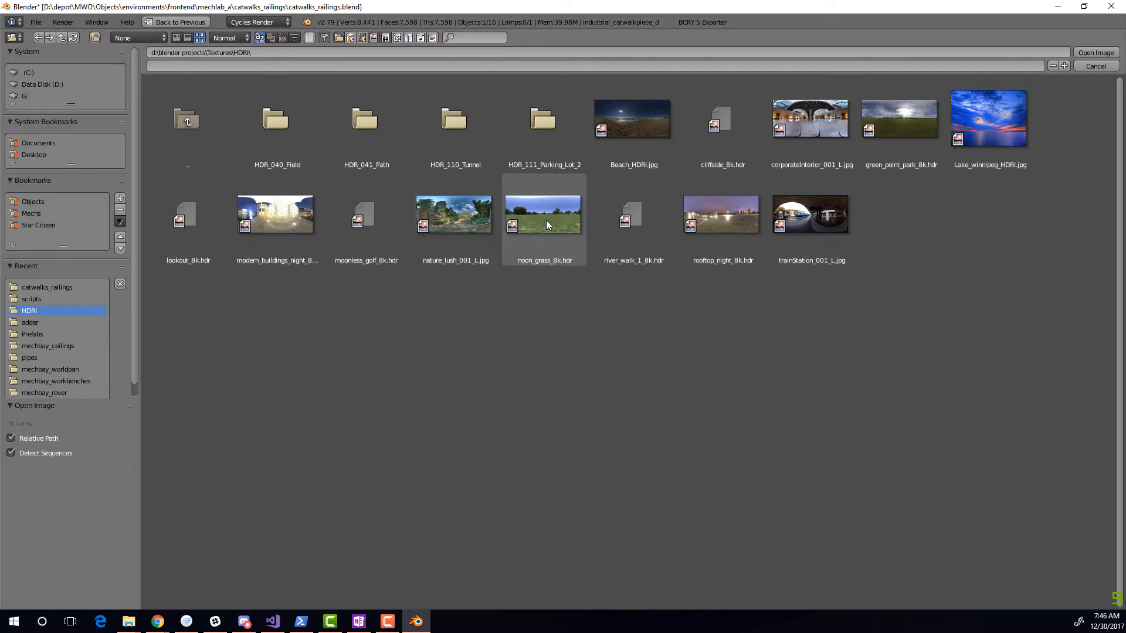
left_click(809, 158)
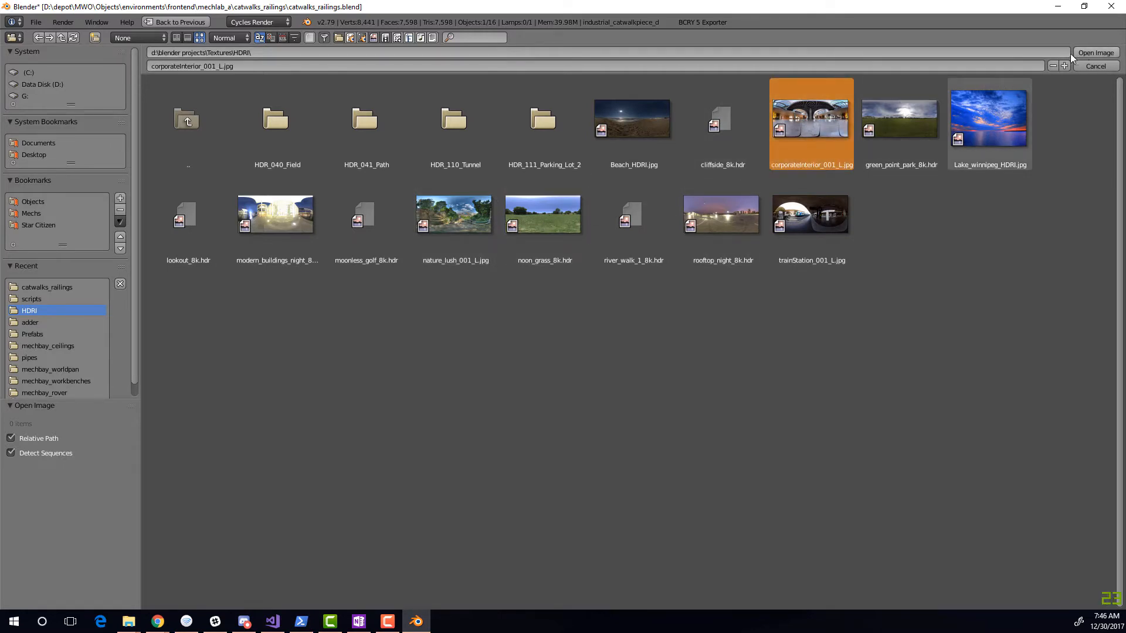
left_click(1092, 52)
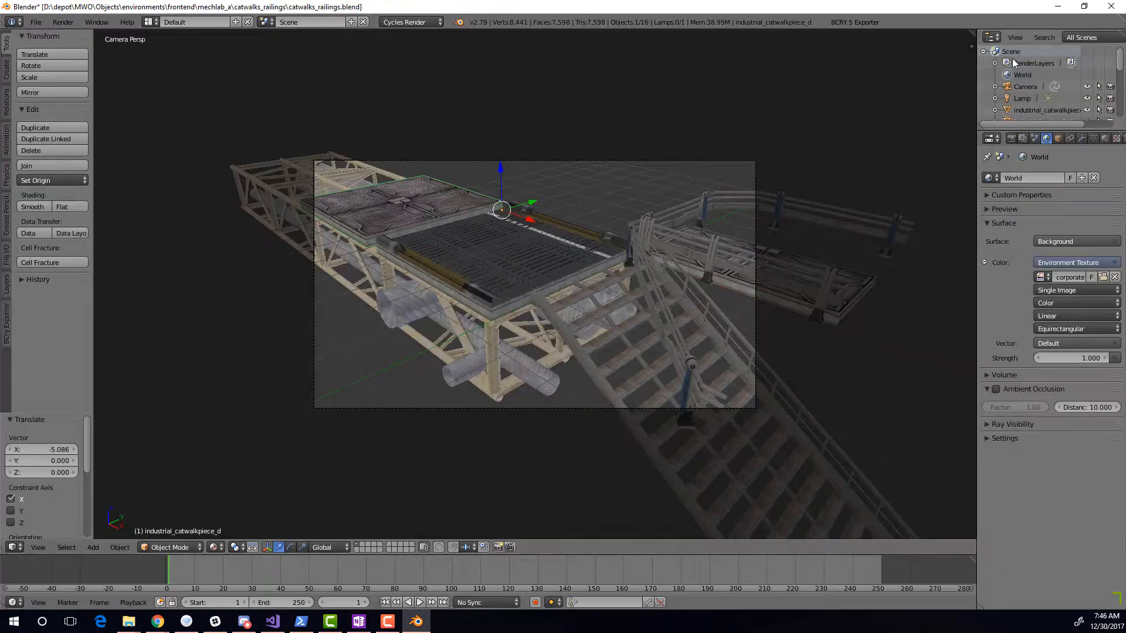
Set the render tile size to 256 by 256 in the performance settings
middle_click_drag(735, 274, 739, 273)
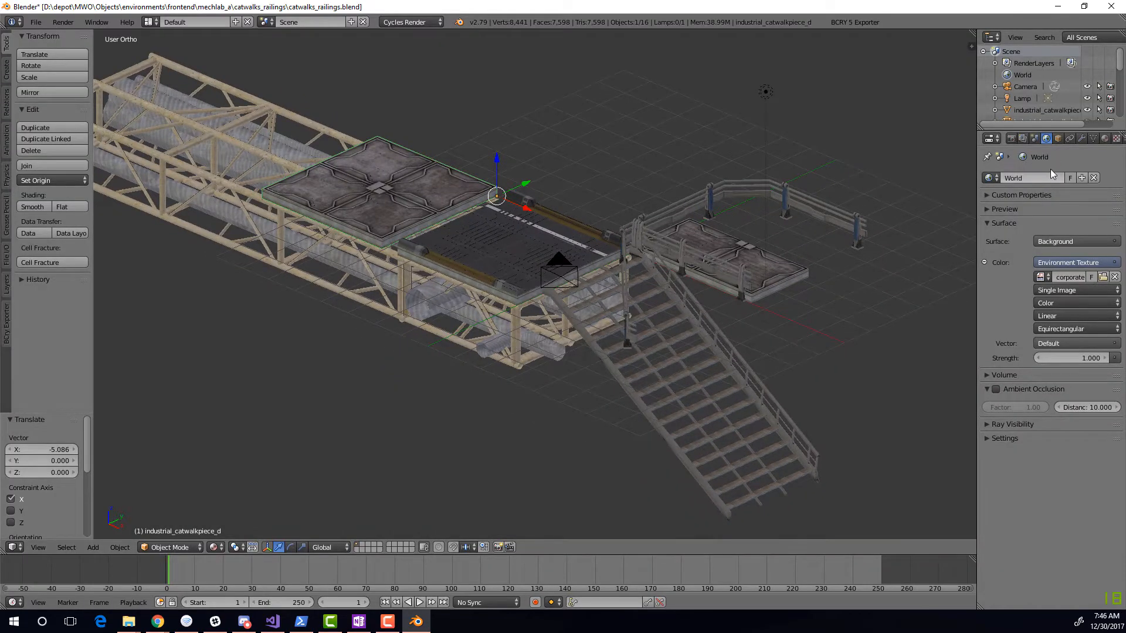
left_click(1010, 139)
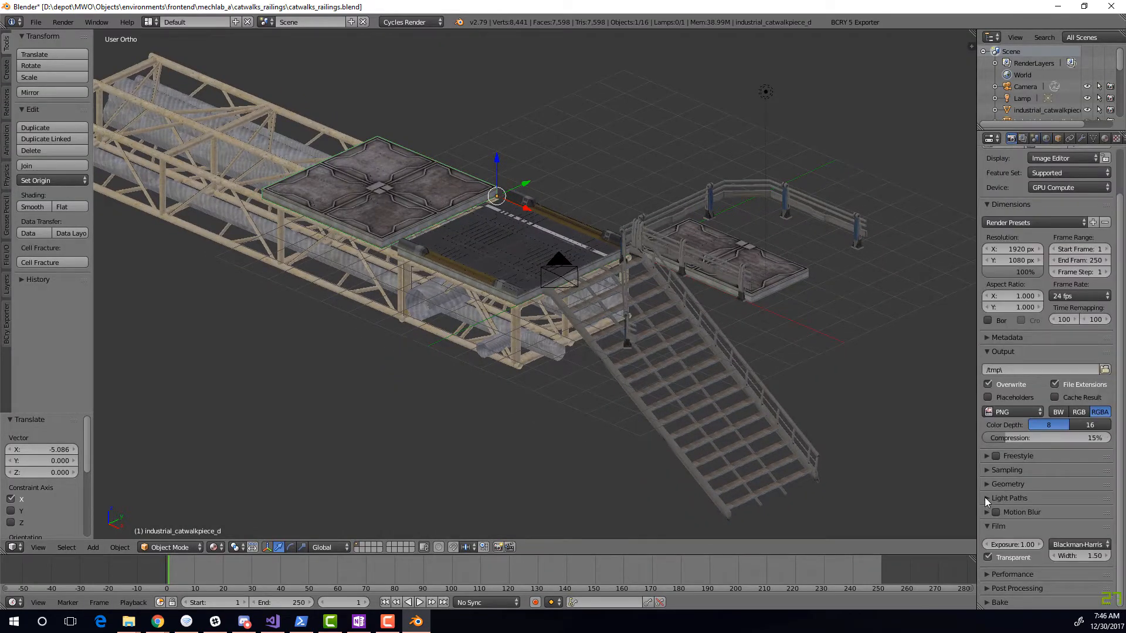
left_click(987, 574)
scroll(1027, 539, "down", 5)
left_click(1023, 526)
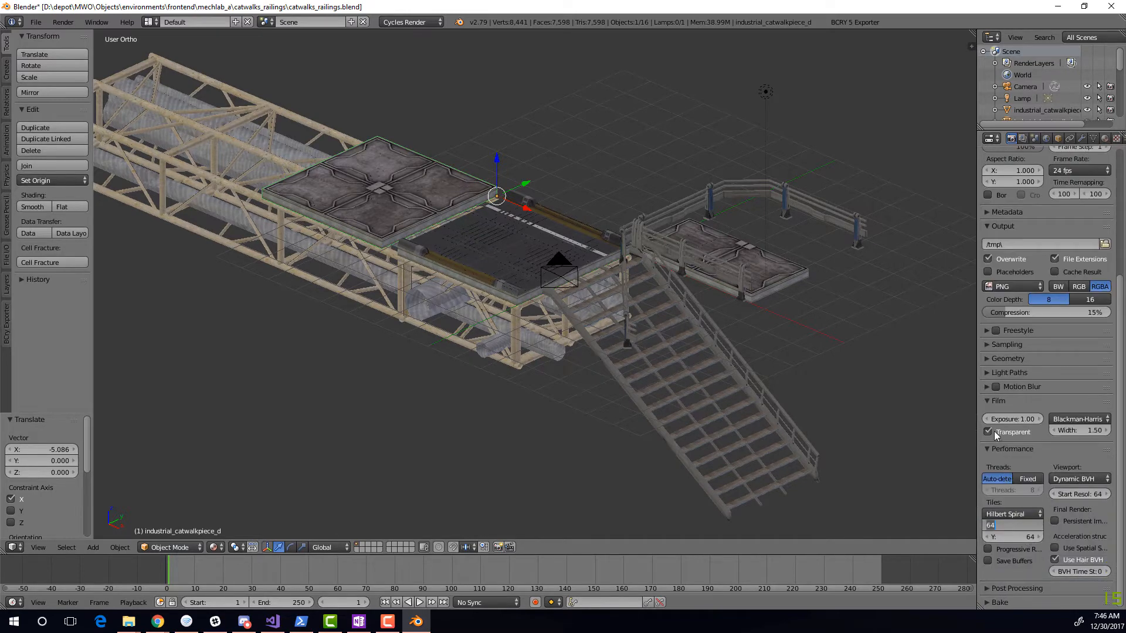
type("256")
key("Tab")
type("256")
key("Return")
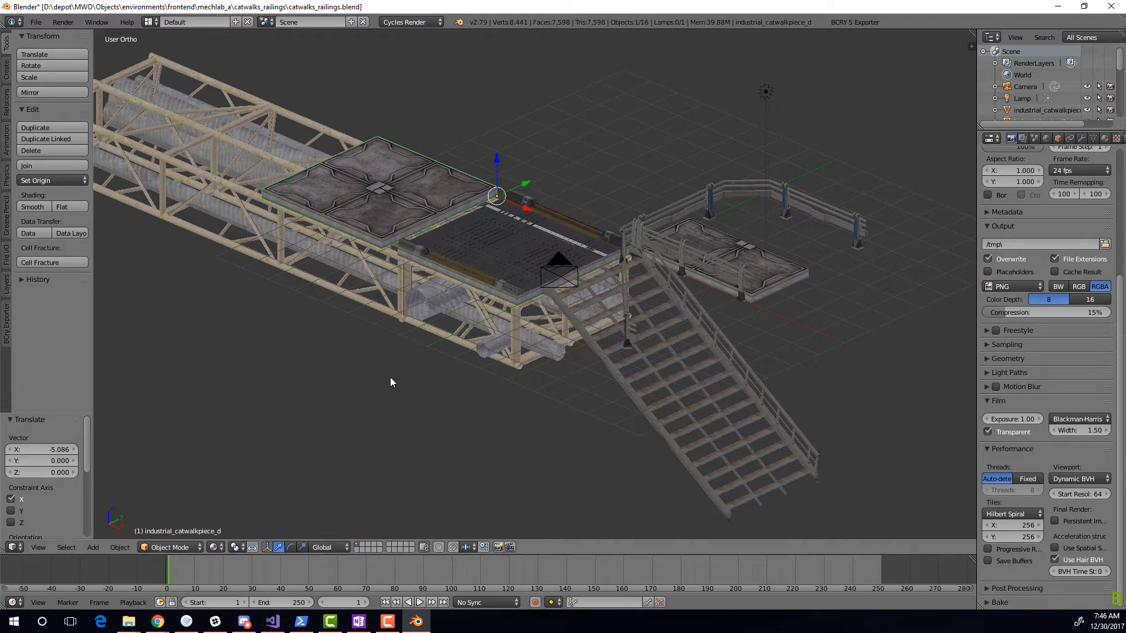
Render the scene from the camera view and switch the render result to Slot 2
key("KP_0")
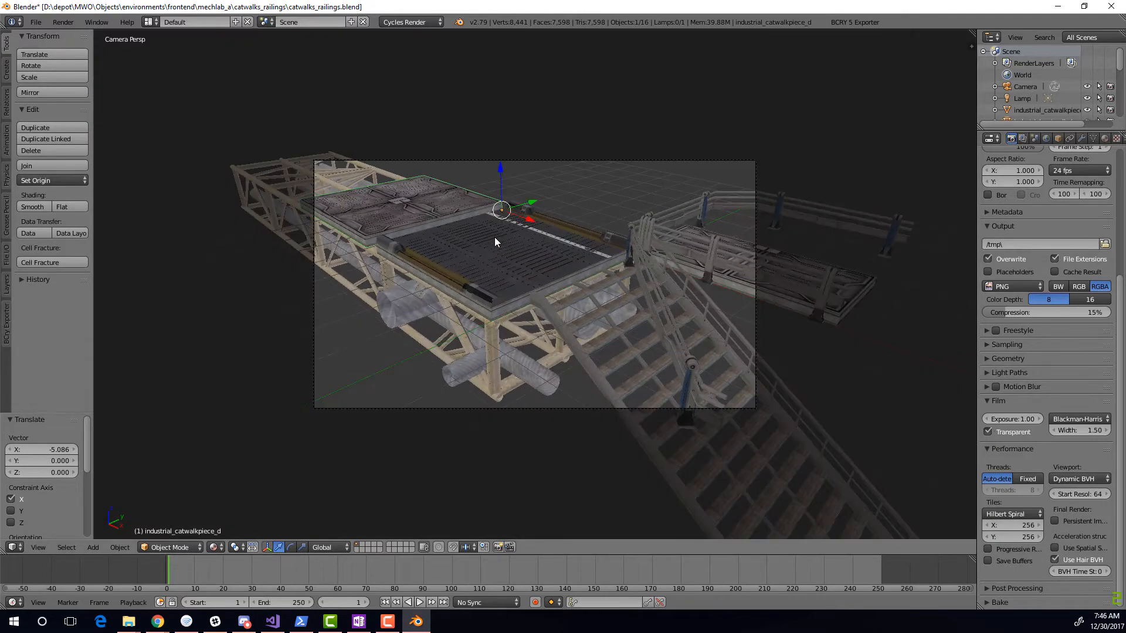
key("F12")
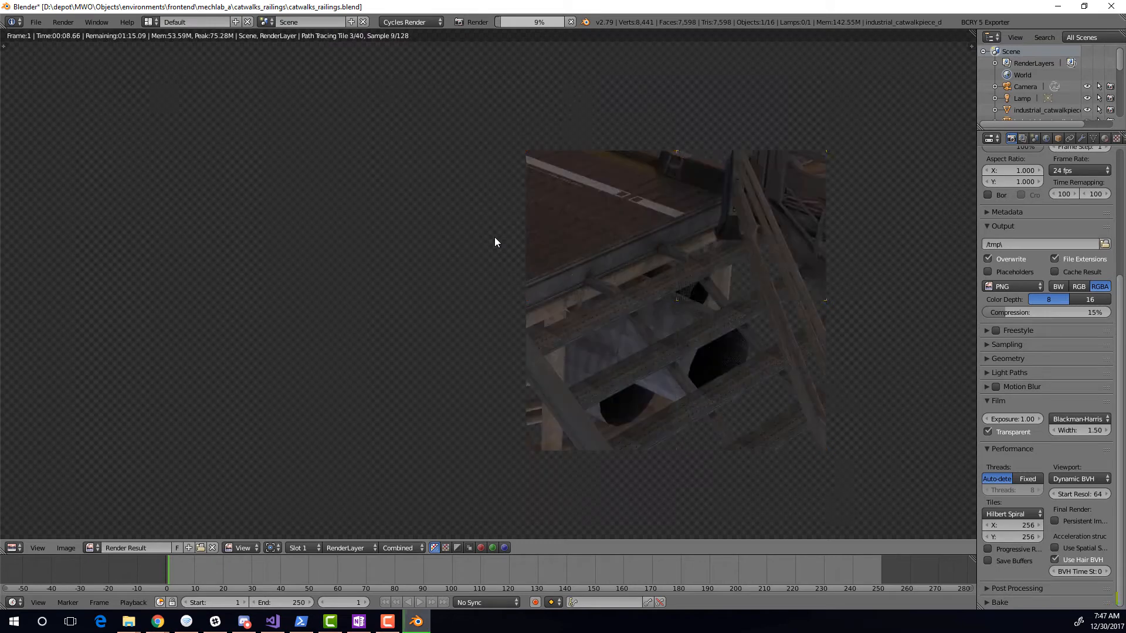
scroll(494, 241, "down", 2)
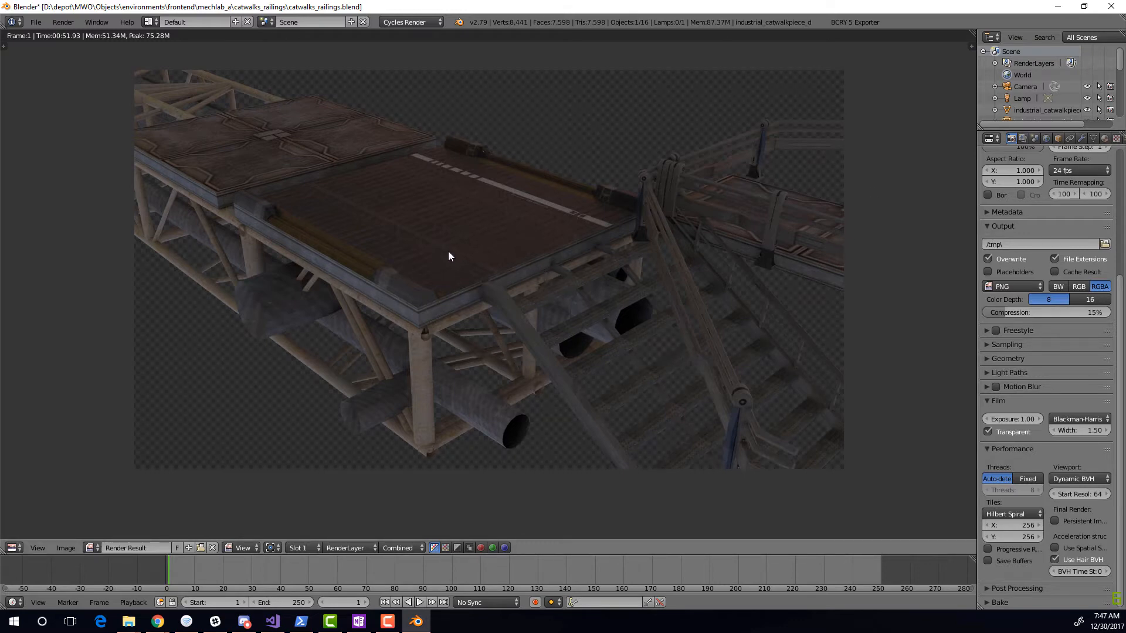
left_click(301, 547)
left_click(304, 522)
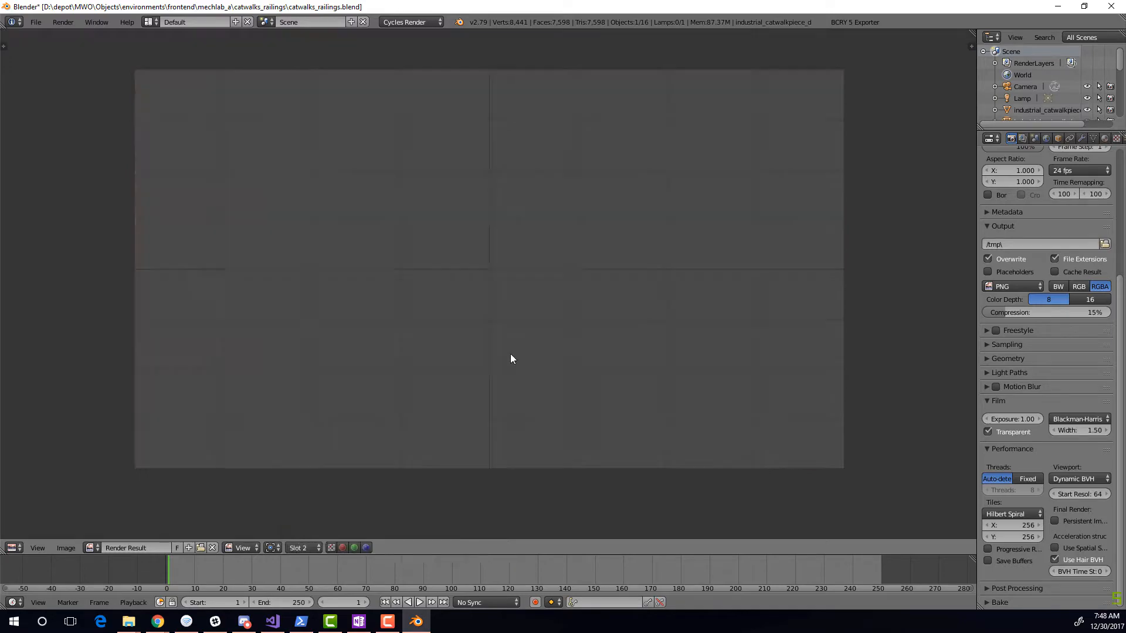
Return to the 3D view, clear the location and scale of industrial_catwalkpiece_d, and save the file
key("Escape")
middle_click_drag(546, 299, 475, 281)
key("alt+s")
left_click(34, 23)
key("ctrl+s")
left_click(486, 278)
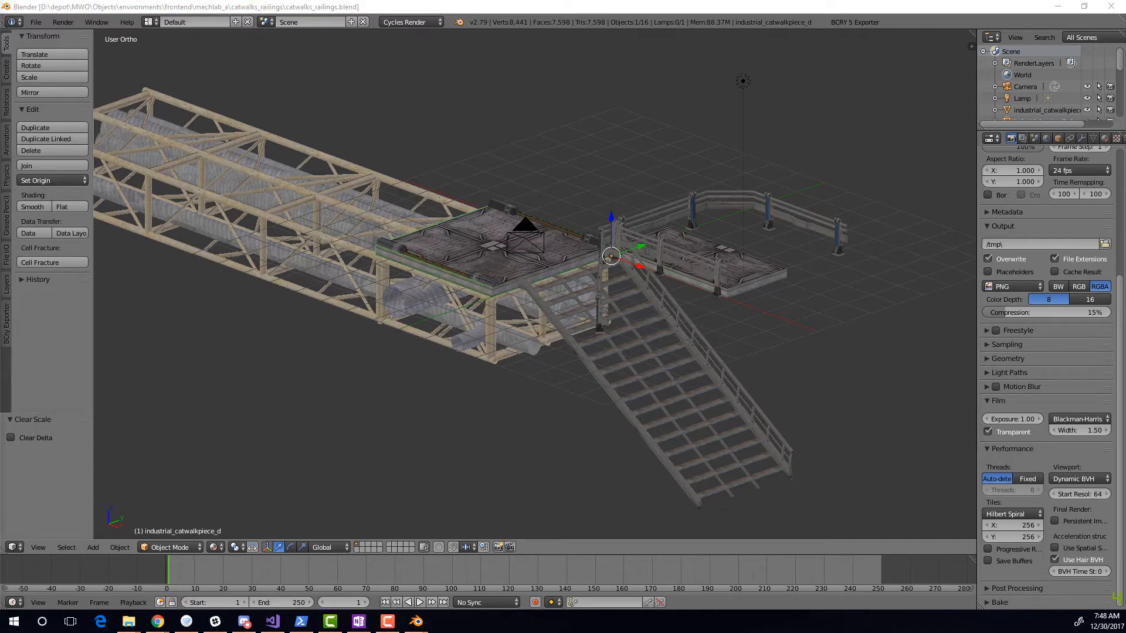
Bring the second, empty Blender window onto the screen and maximize it
left_click_drag(0, 202, 29, 205)
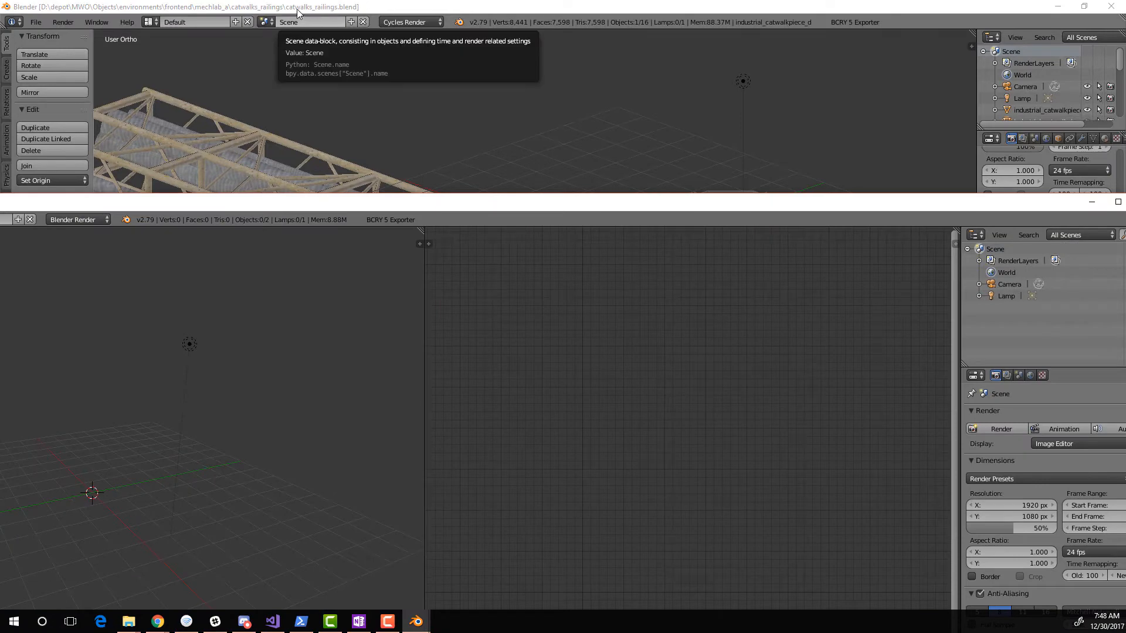
left_click_drag(337, 208, 474, 86)
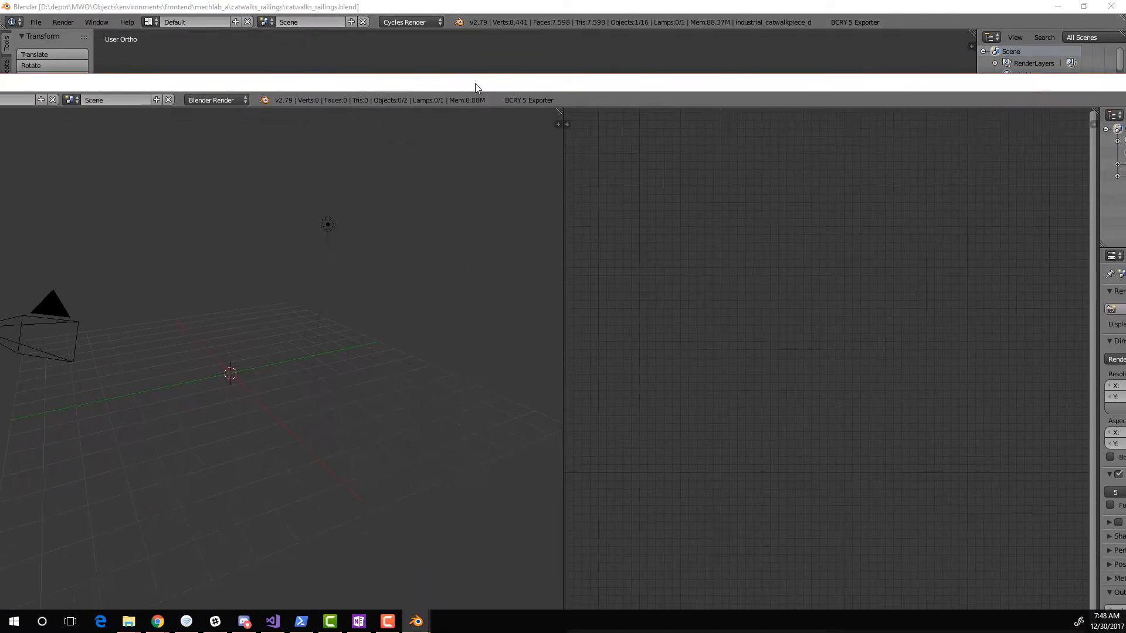
double_click(475, 84)
Set the render engine to Cycles Render and change the screen layout to Default
left_click(408, 22)
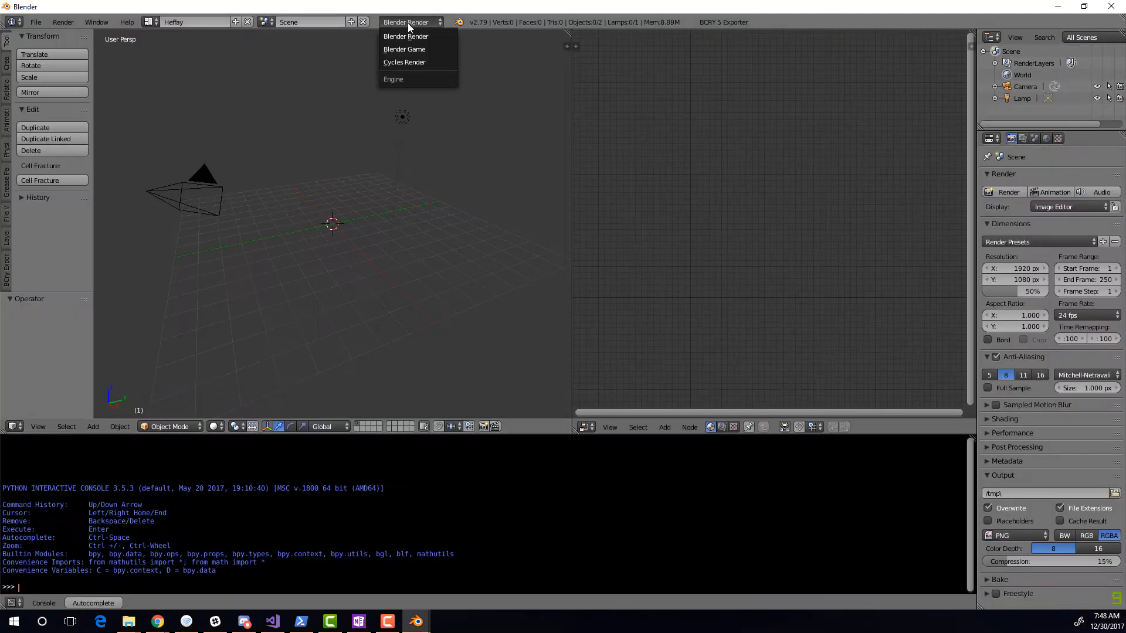
left_click(410, 62)
left_click(564, 36)
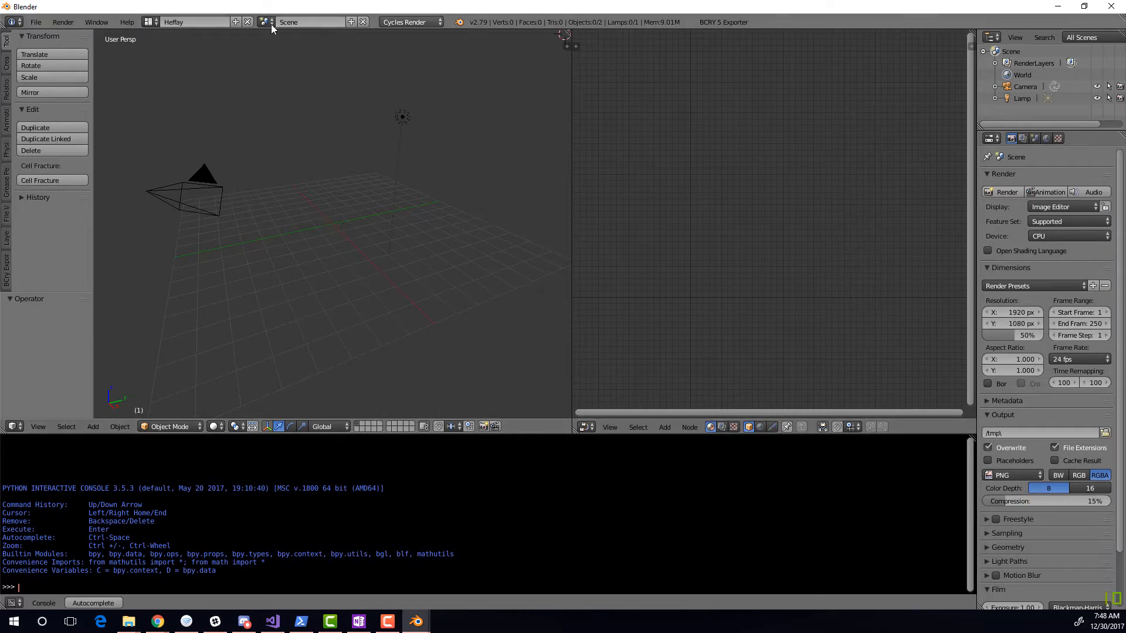
left_click(150, 23)
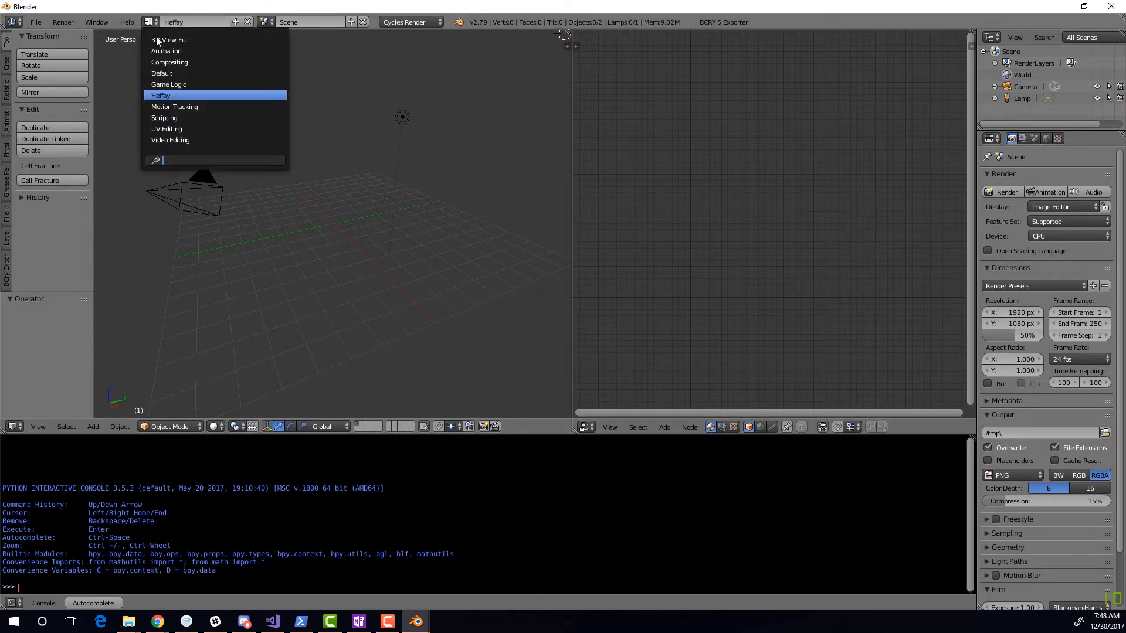
left_click(173, 73)
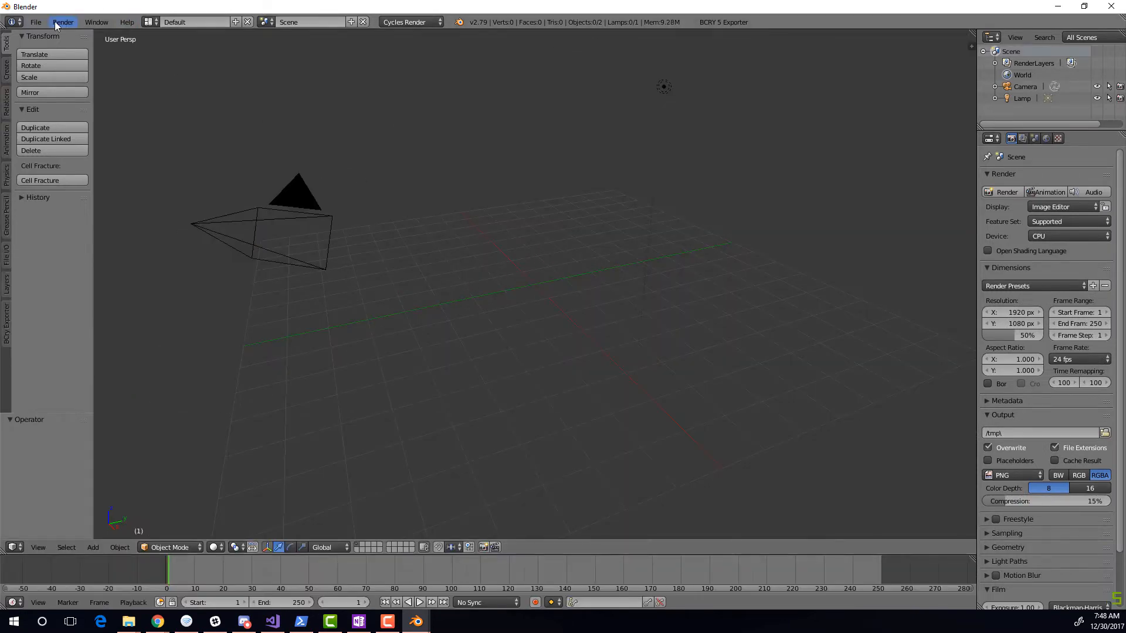
Start linking from a library and browse to the Group folder inside catwalks_railings.blend
left_click(35, 21)
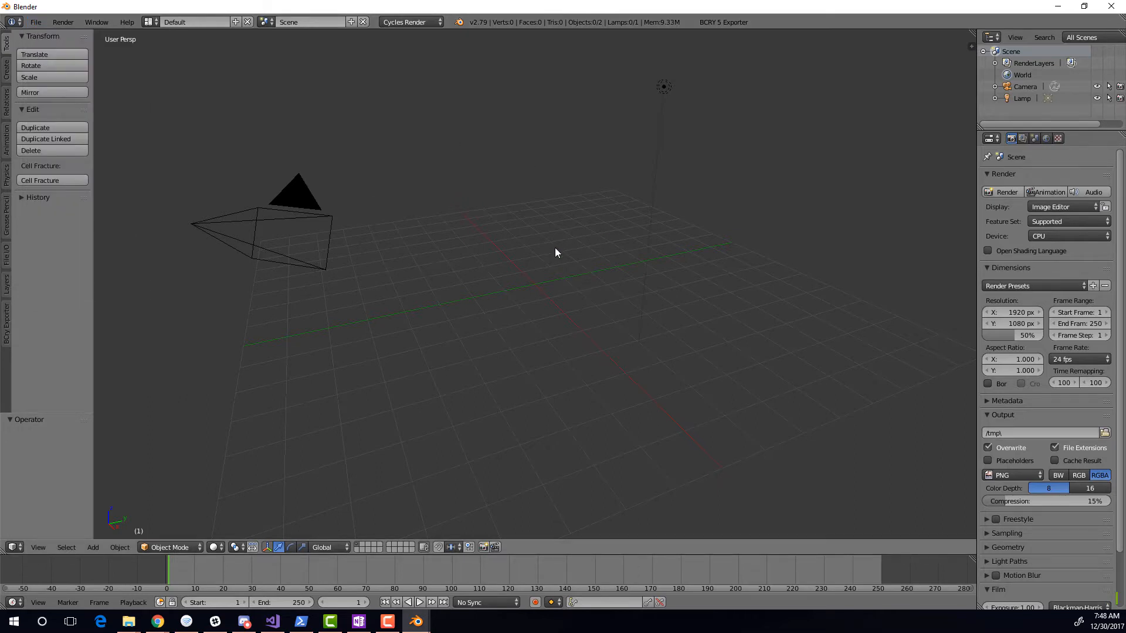
left_click(36, 21)
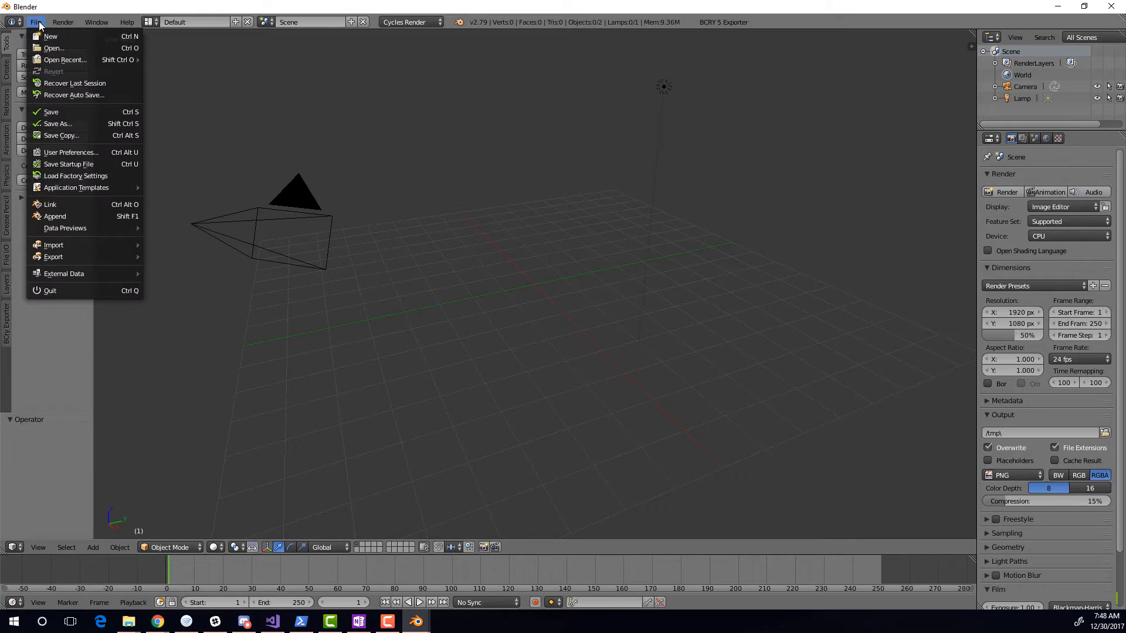
left_click(76, 204)
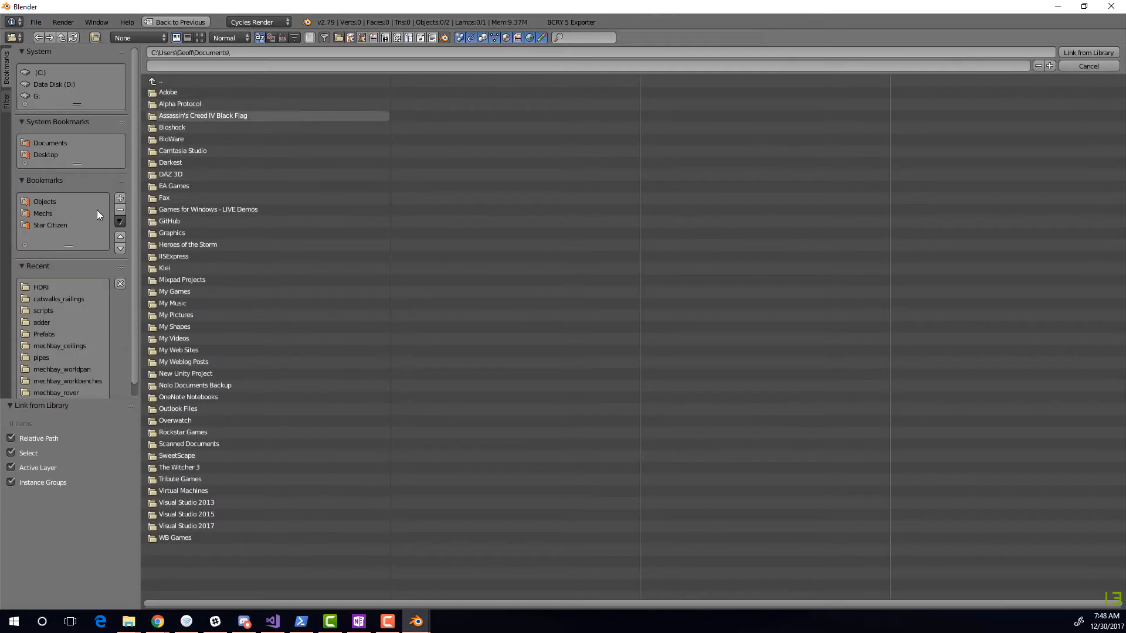
left_click(51, 298)
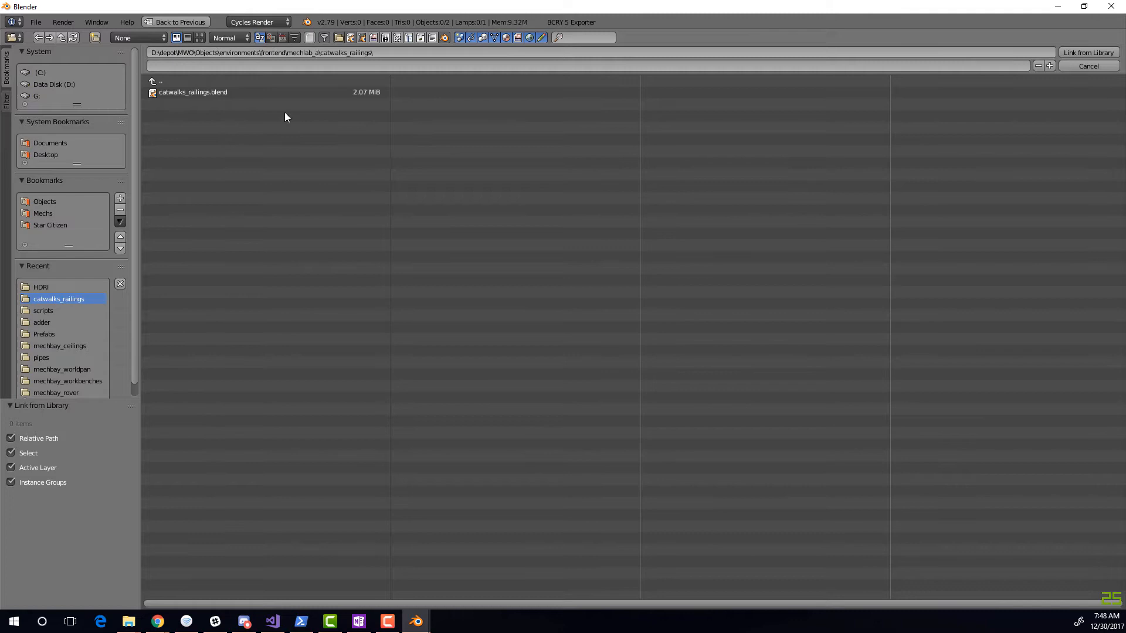
left_click(207, 92)
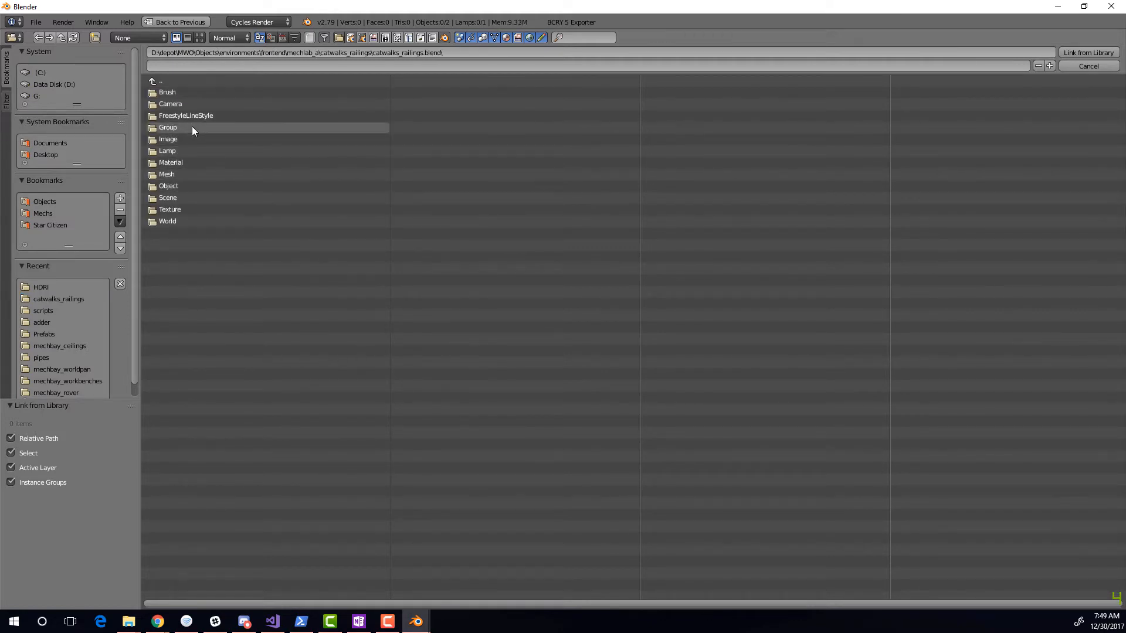
left_click(191, 127)
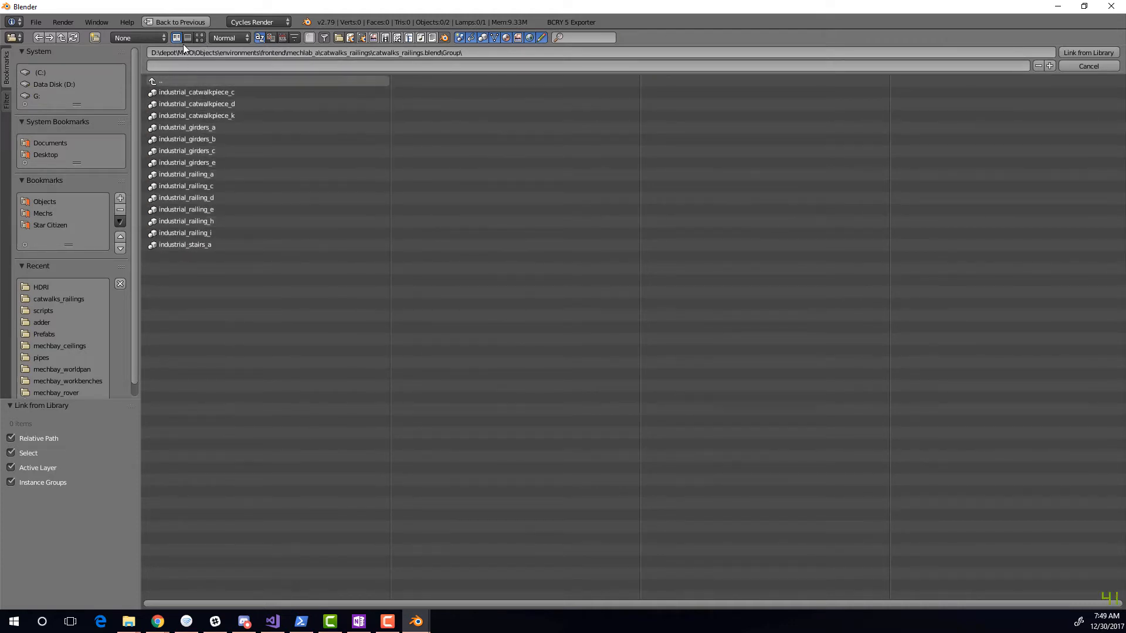
Show the groups as thumbnails and link industrial_catwalkpiece_c, industrial_catwalkpiece_d, industrial_railing_i, industrial_stairs_a and industrial_girders_c into the scene
left_click(199, 37)
left_click(245, 149)
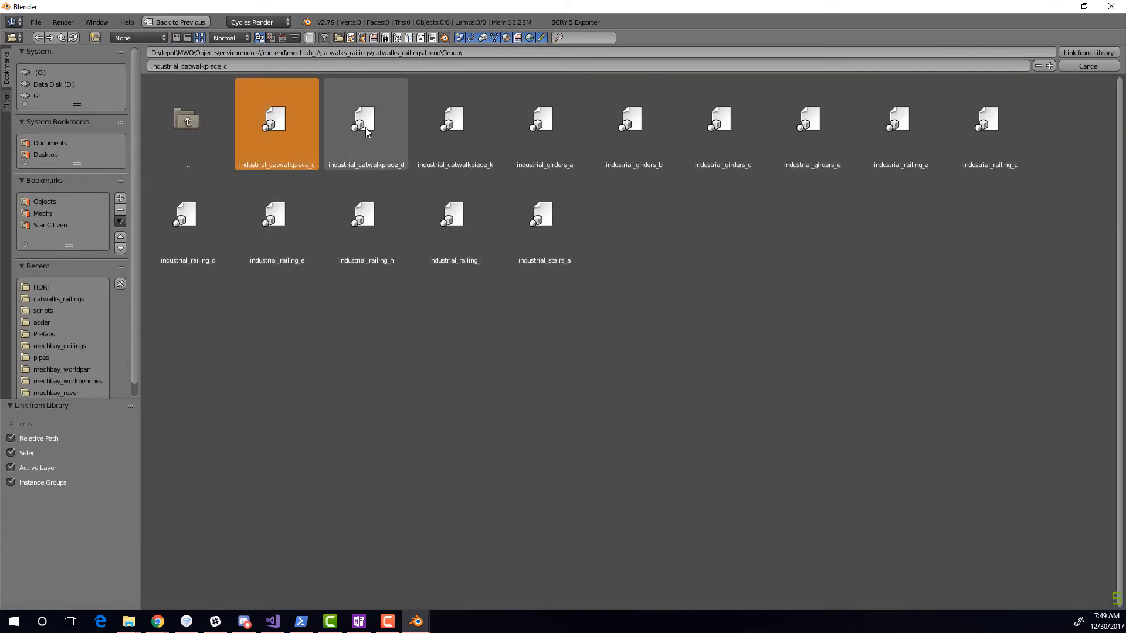
left_click(366, 138, "shift")
left_click(540, 243, "shift")
left_click(450, 234, "shift")
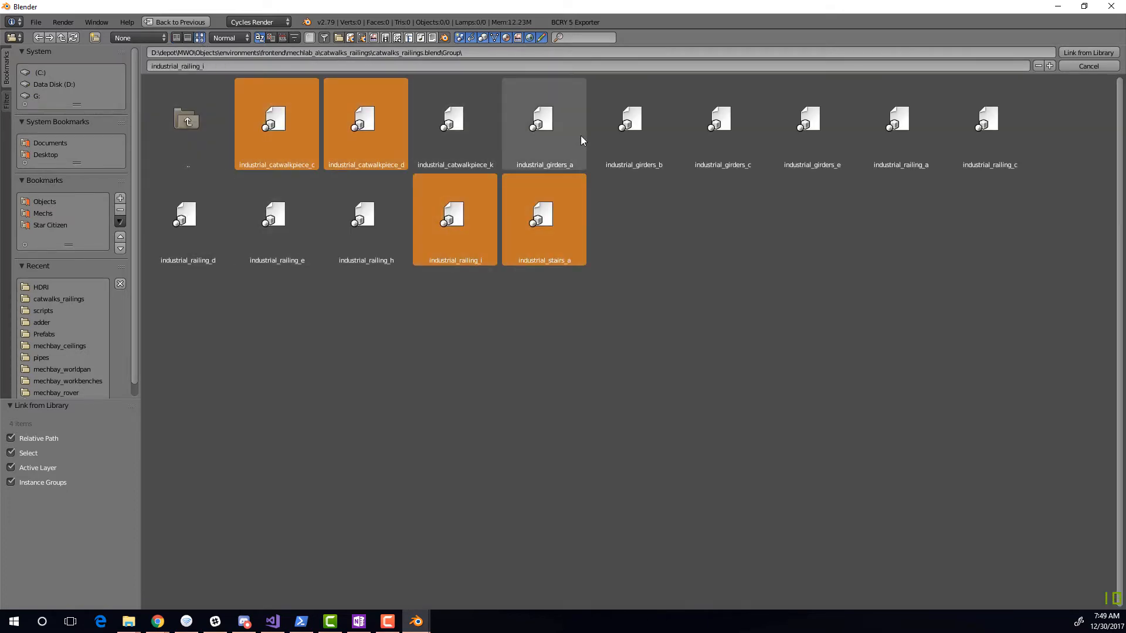
left_click(704, 115, "shift")
left_click(1078, 54)
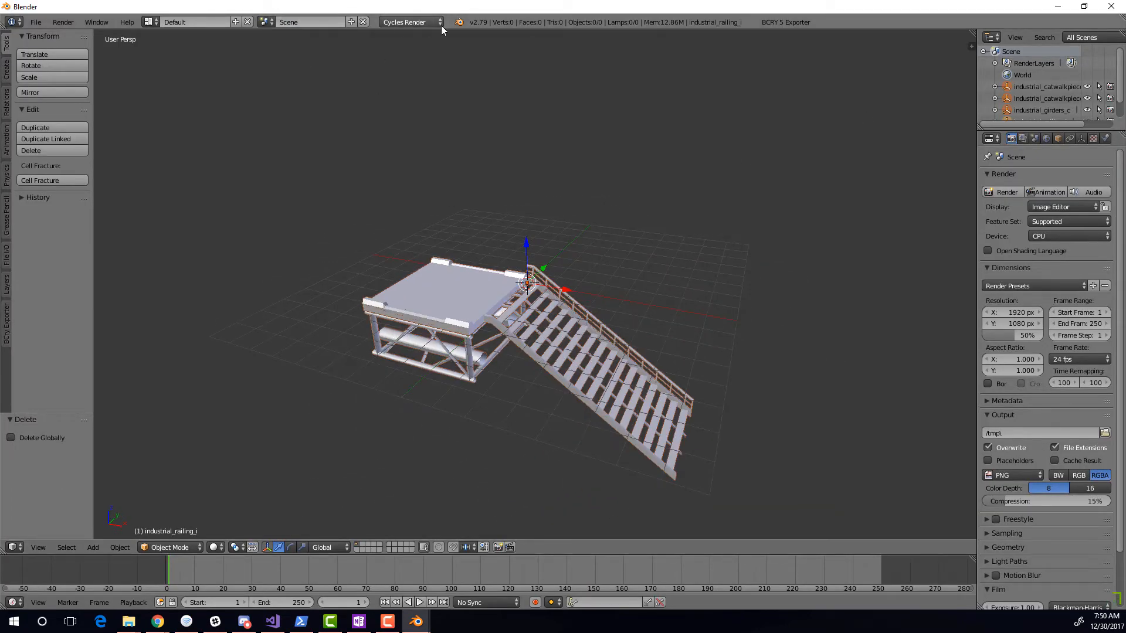
Set the viewport shading to Texture and move industrial_catwalkpiece_d about 4.73 units along Y, beside the other platform
left_click(213, 547)
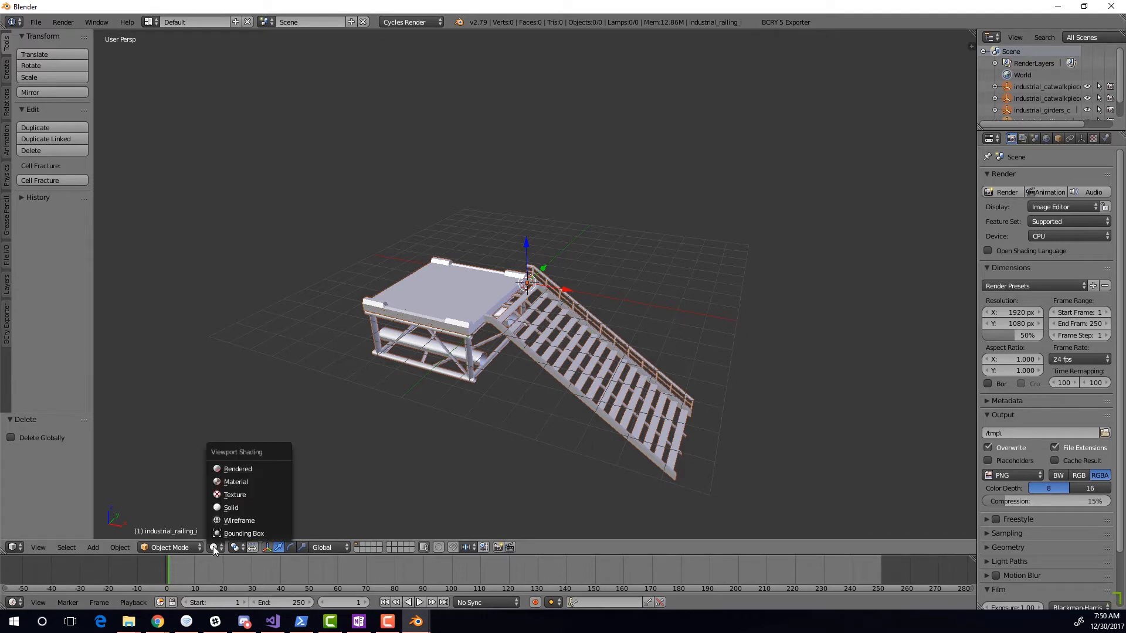
left_click(246, 494)
middle_click_drag(621, 262, 560, 286)
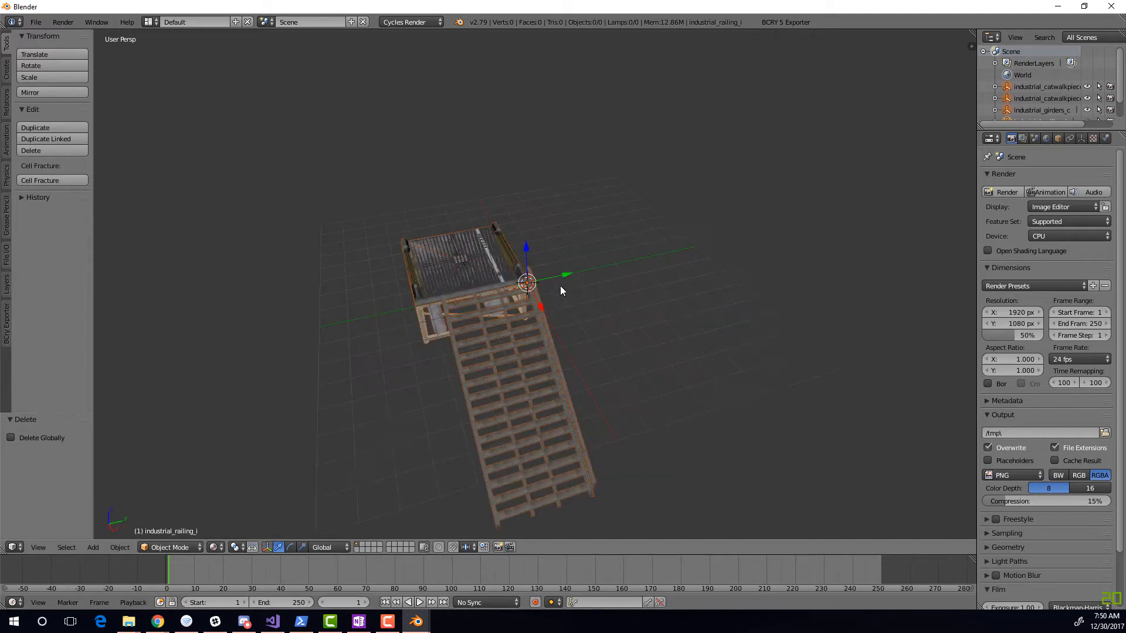
left_click_drag(568, 273, 669, 258)
Duplicate industrial_catwalkpiece_c and place the copy about 4.59 units along negative X to extend the walkway
right_click(503, 282)
right_click(460, 243)
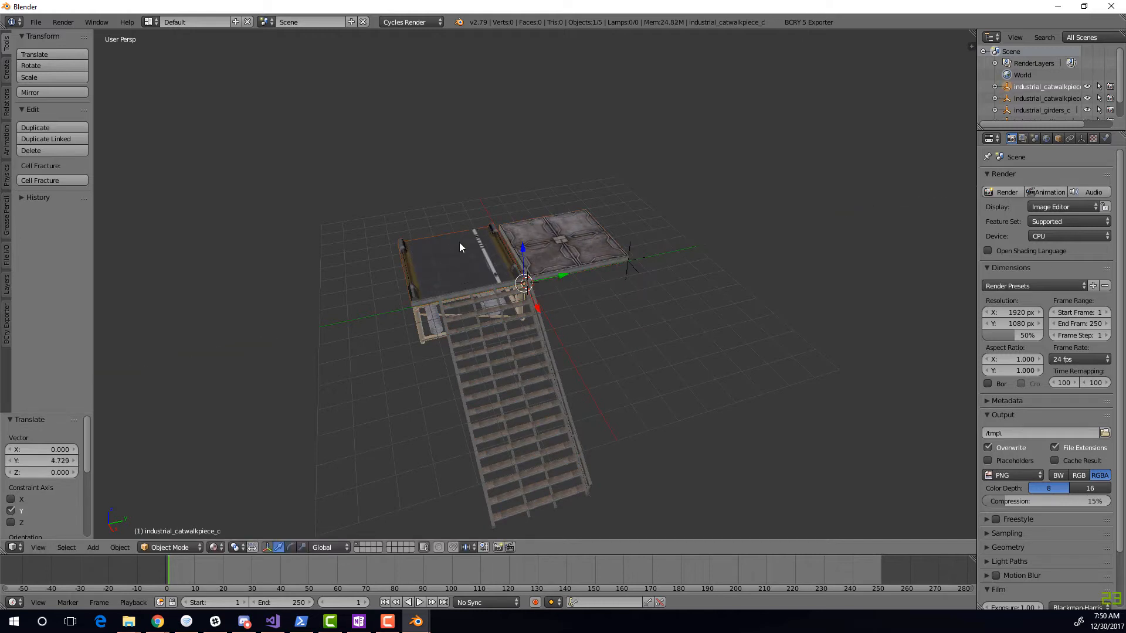
key("shift+d")
key("x")
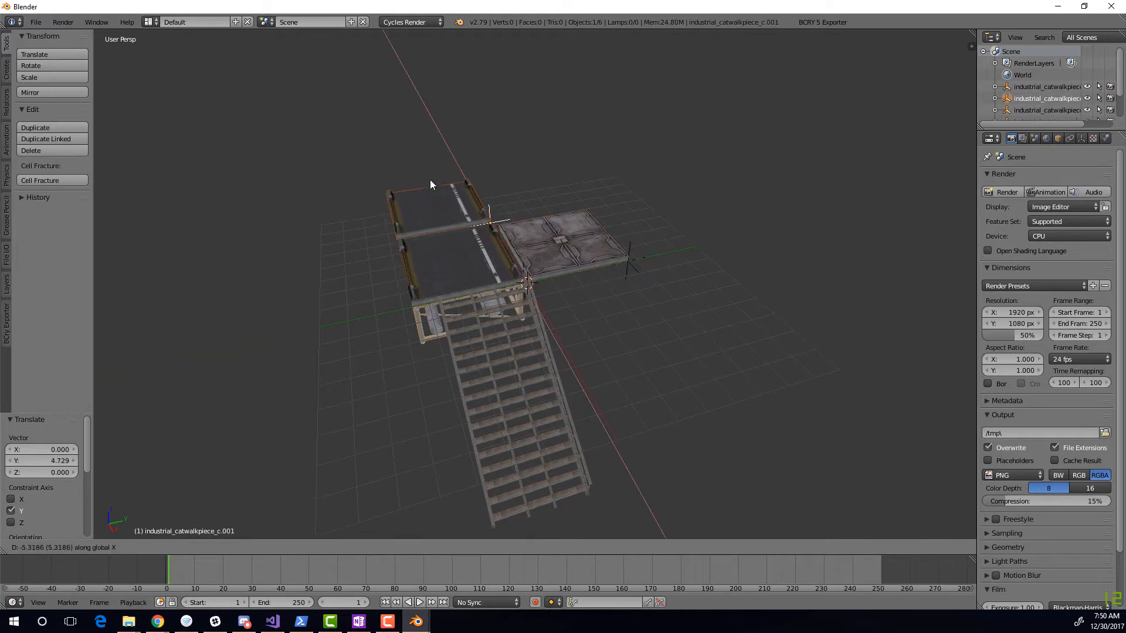
left_click(432, 188)
Duplicate industrial_girders_c and place the copy about 4.39 units along negative X, under the second walkway section
middle_click_drag(433, 188, 599, 316)
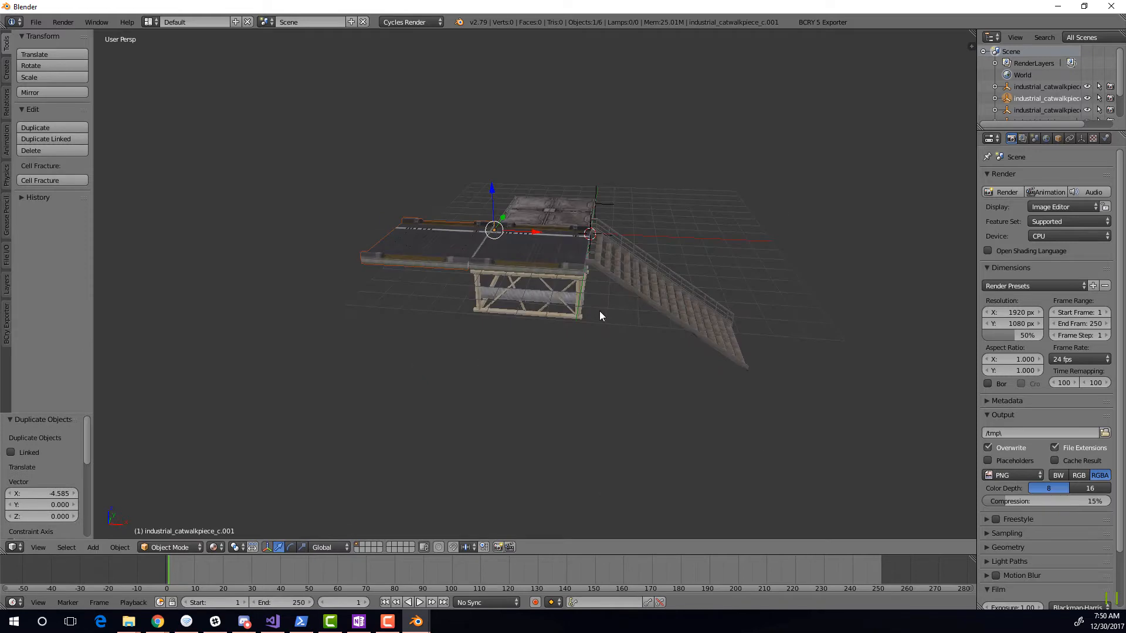
right_click(540, 301)
key("shift+d")
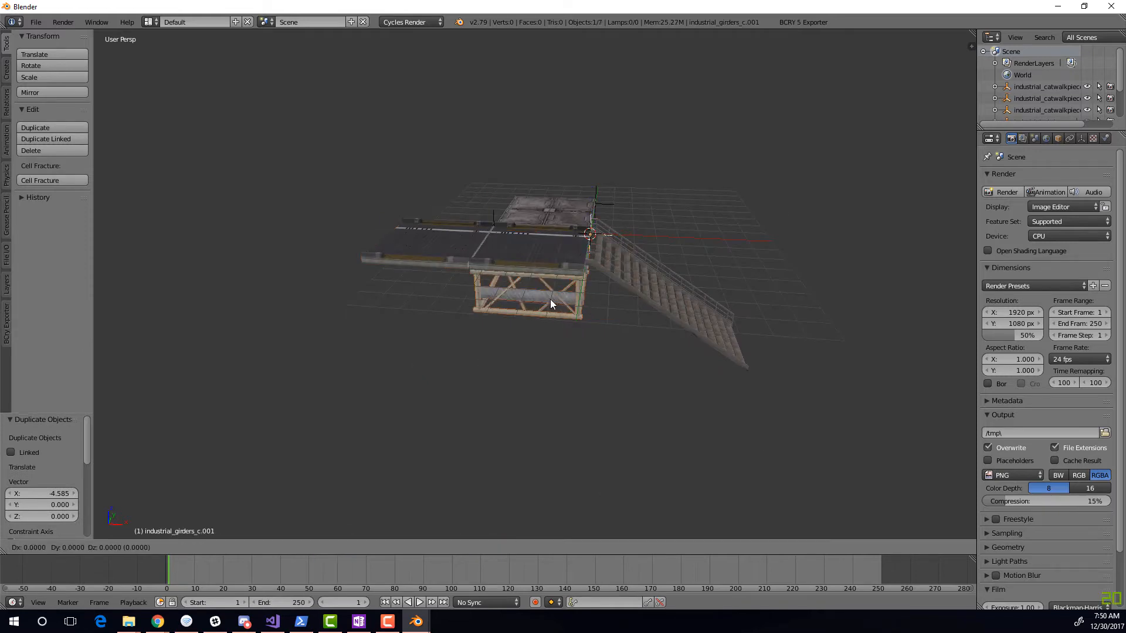
key("x")
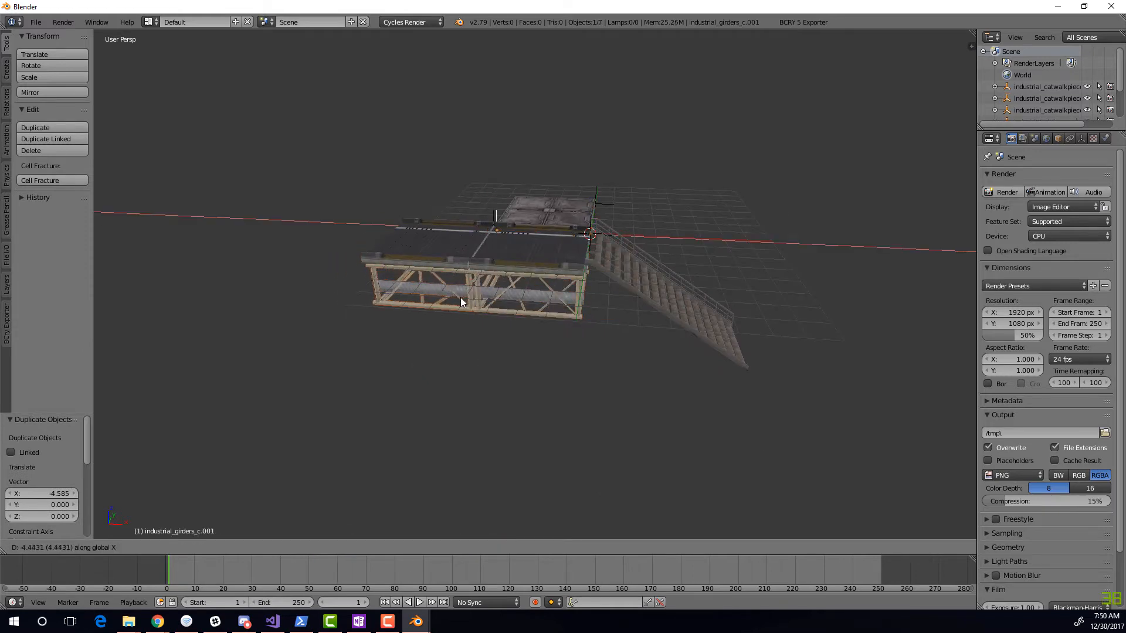
left_click(459, 297)
middle_click_drag(459, 297, 571, 319)
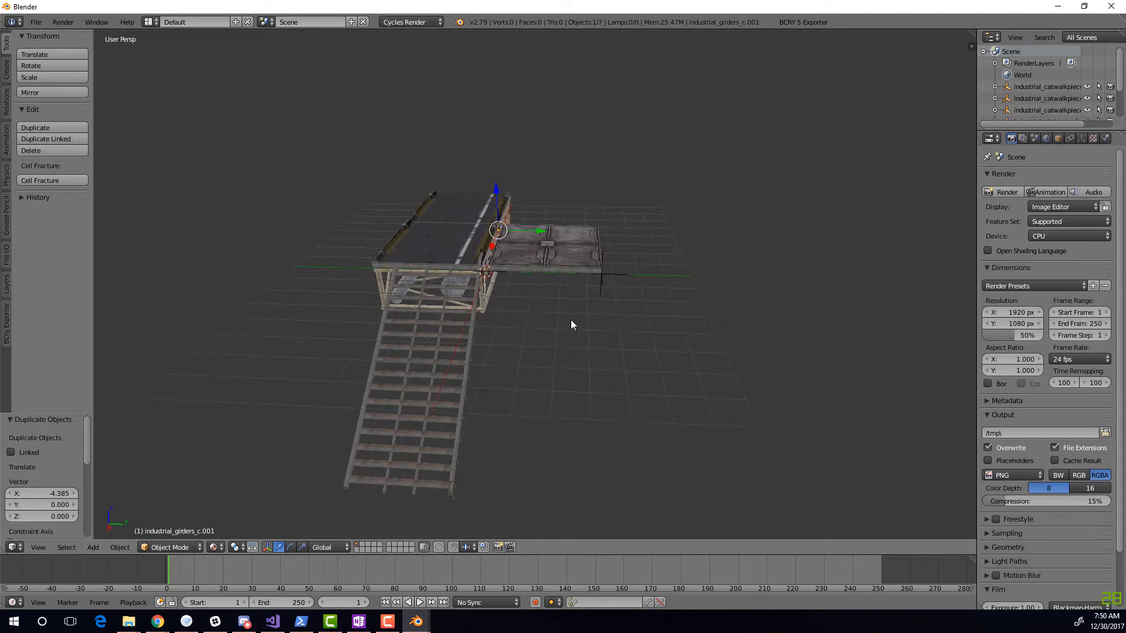
right_click(606, 284)
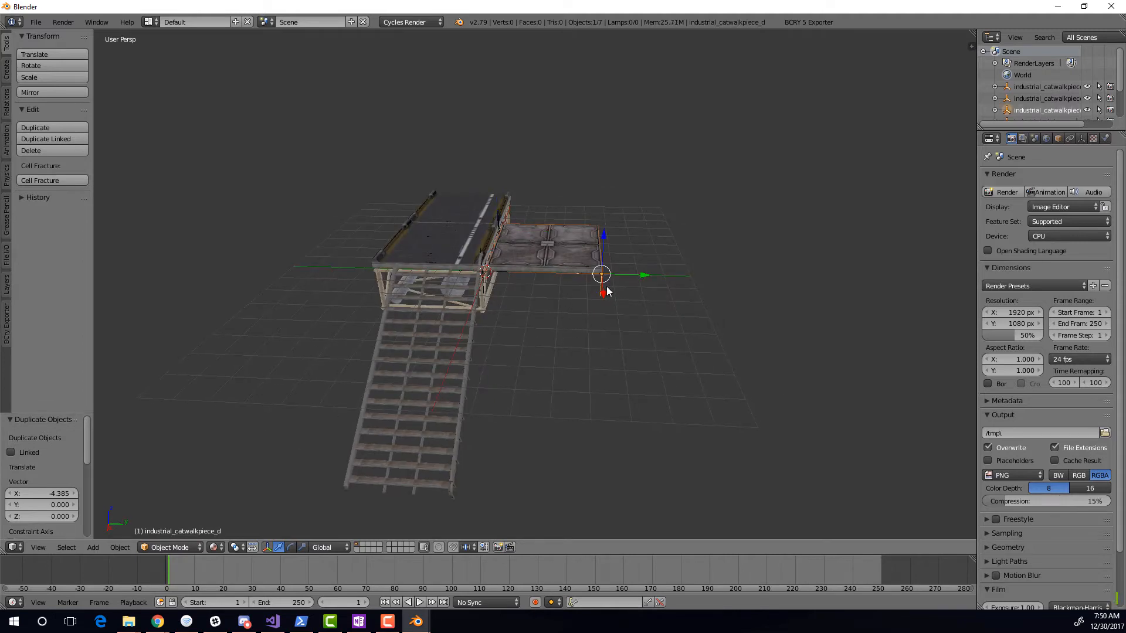
key("g")
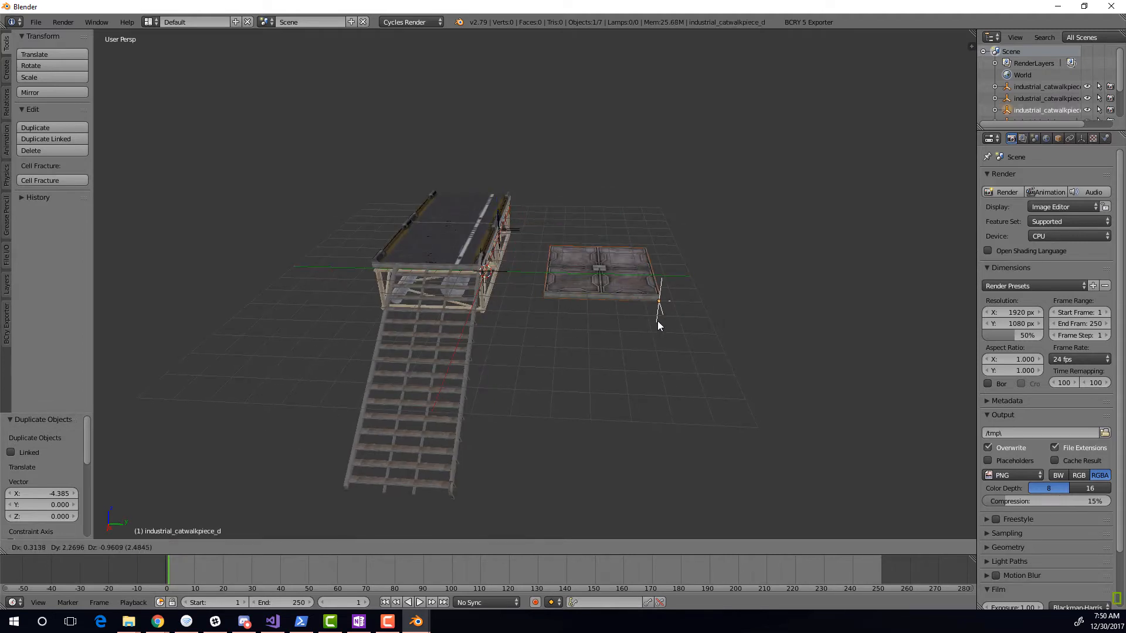
right_click(613, 294)
Examine the linked catwalk pieces up close and compare them with the original models in the catwalks_railings.blend window
middle_click_drag(613, 294, 548, 272)
scroll(548, 272, "up", 4)
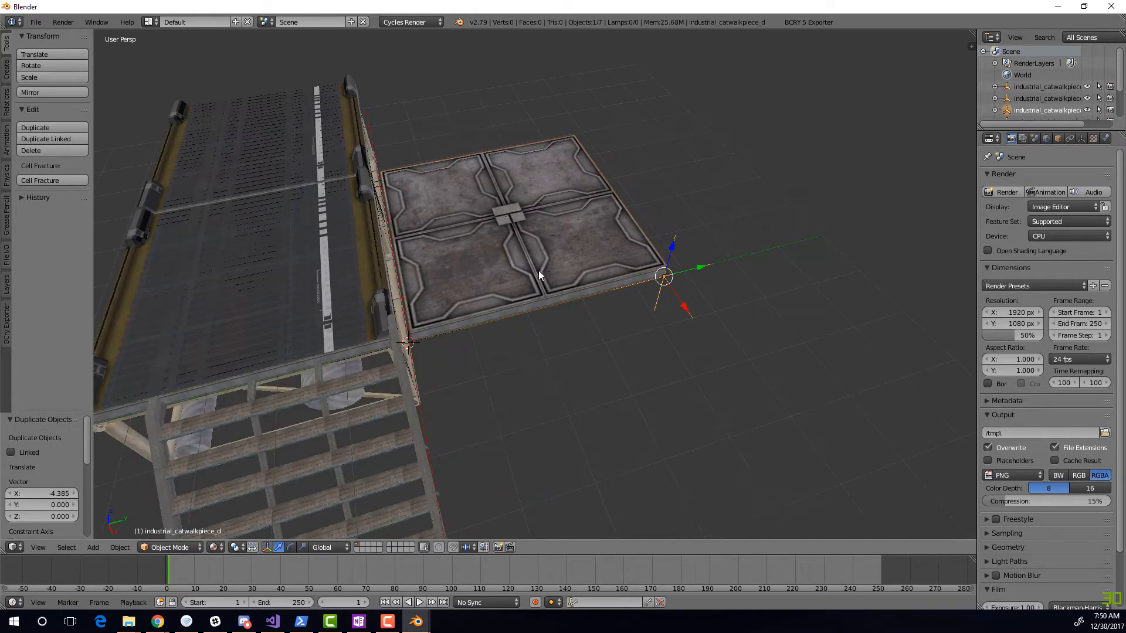
middle_click_drag(448, 261, 1022, 196)
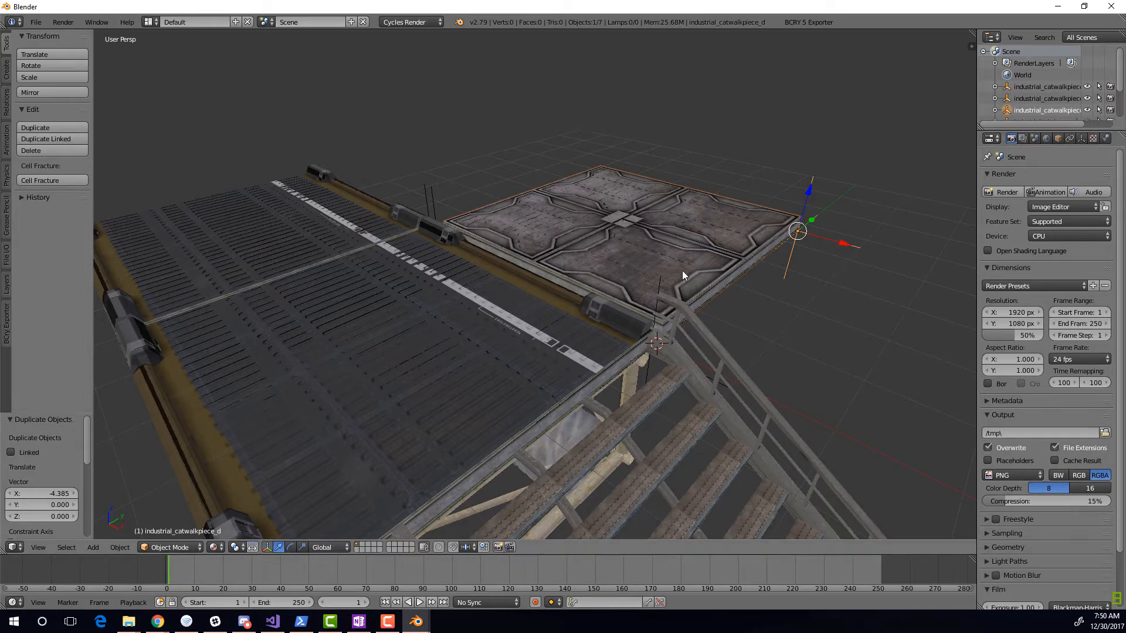
mouse_move(416, 623)
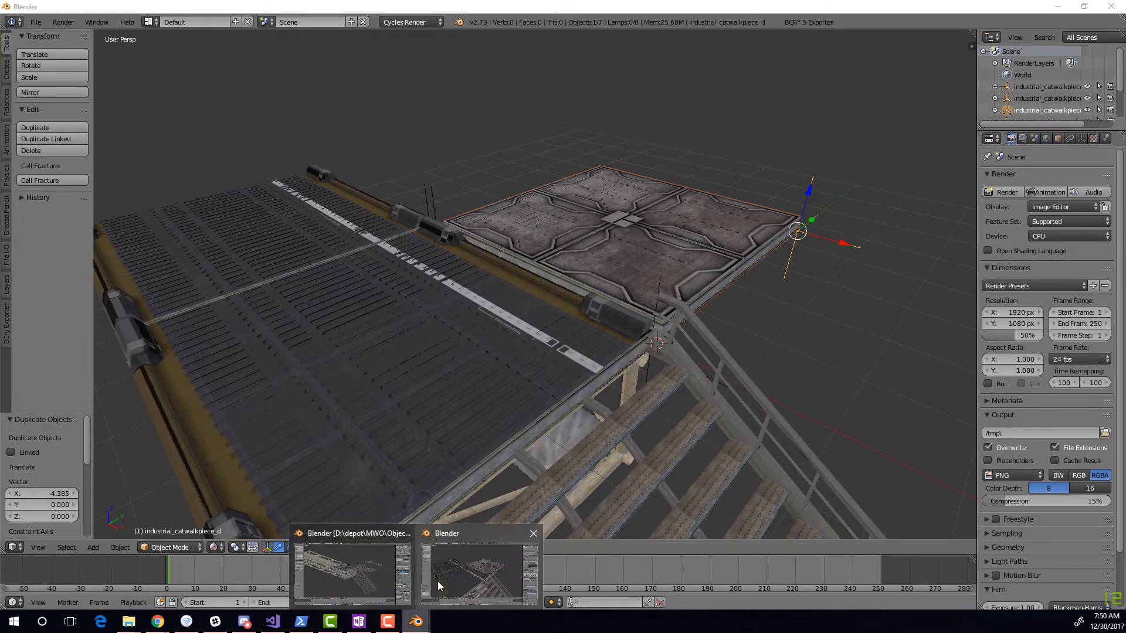
left_click(379, 572)
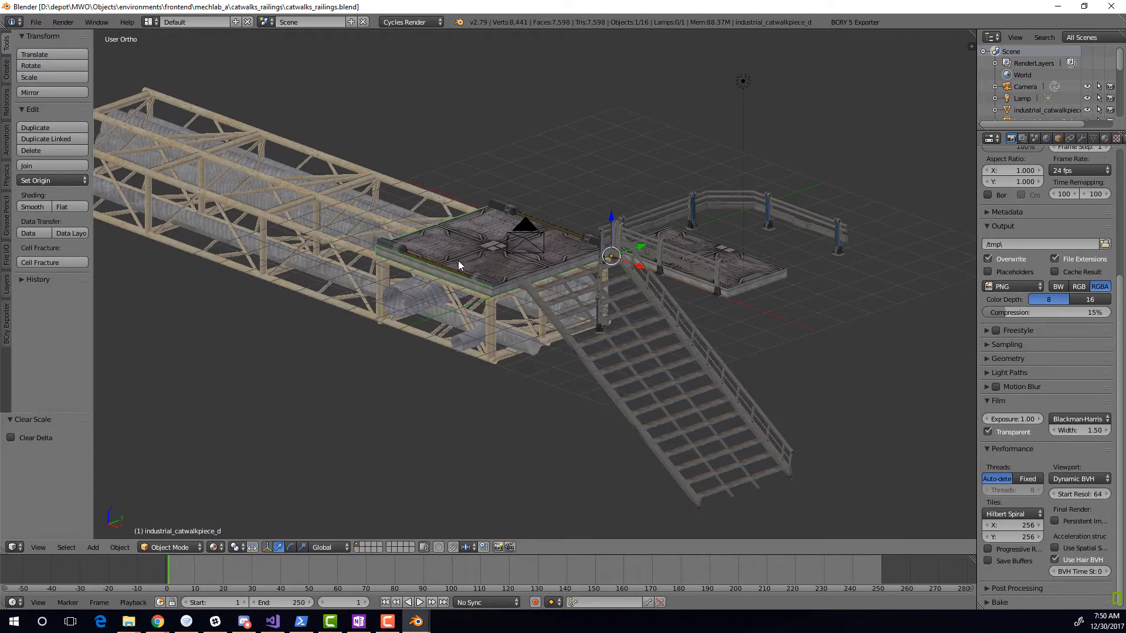
key("alt+Tab")
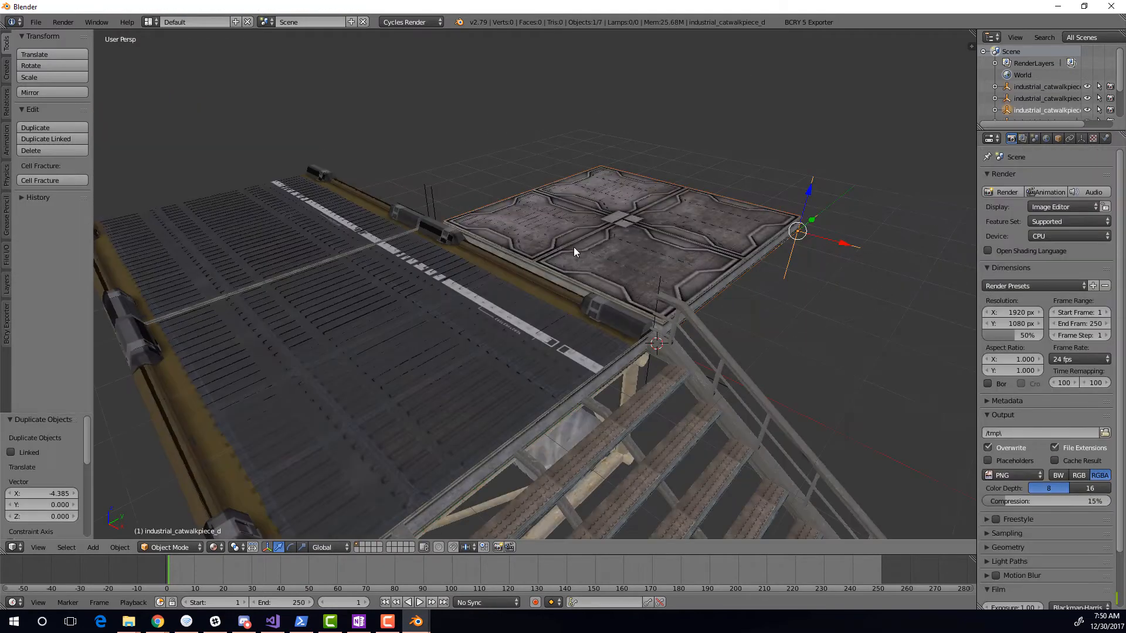
key("alt+Tab")
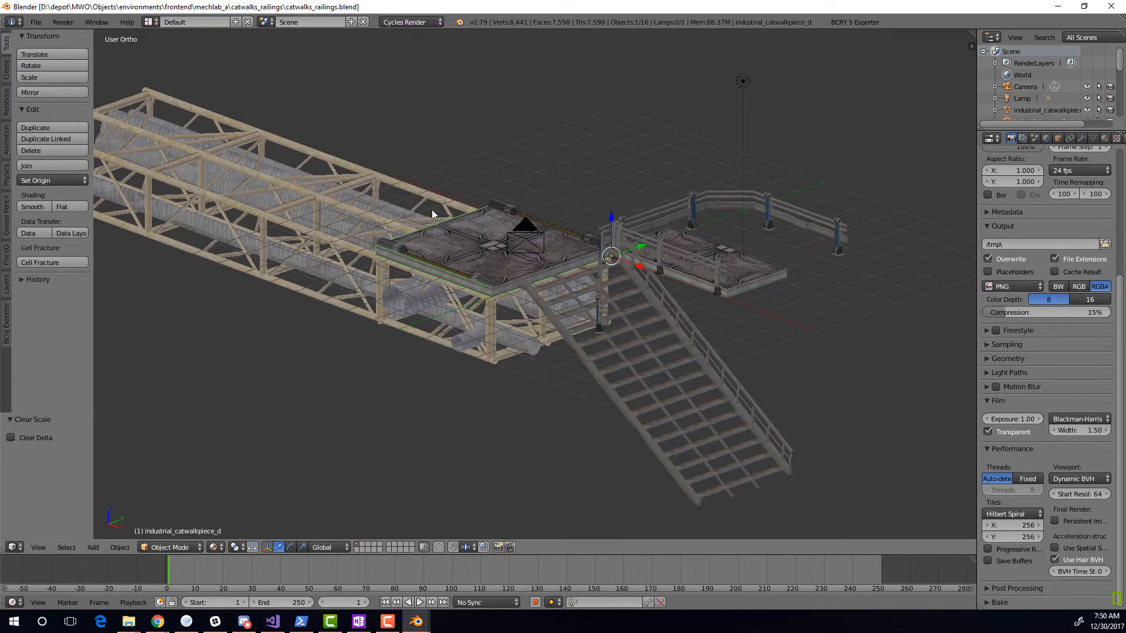
middle_click_drag(565, 263, 501, 224)
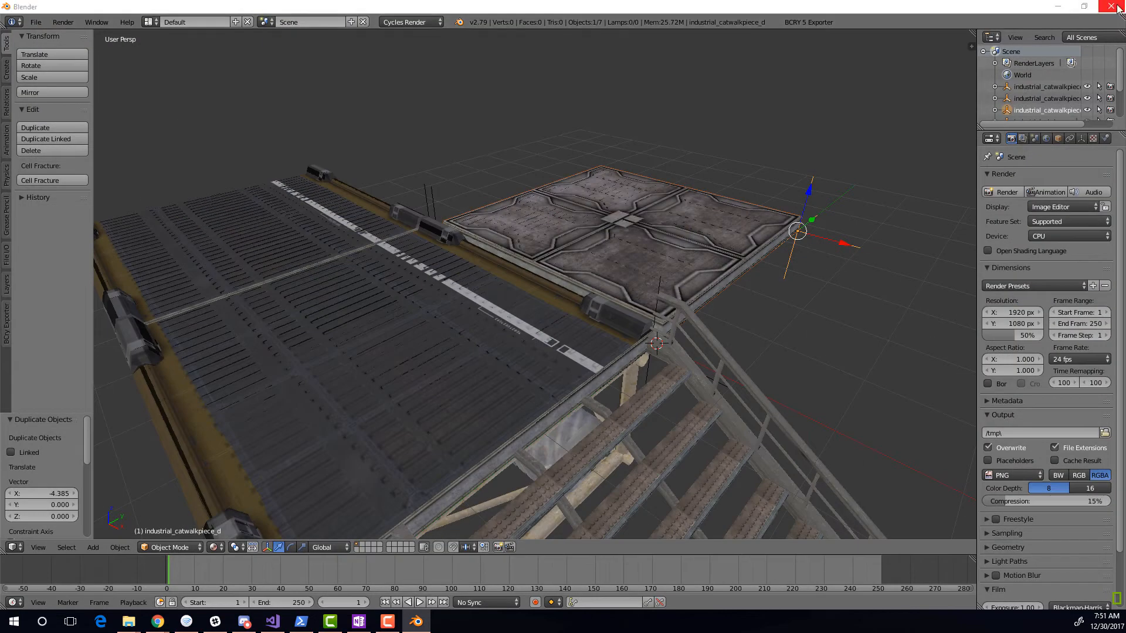
Quit the linked Blender scene without saving and return to the GitHub Projects page in the browser
left_click(1104, 7)
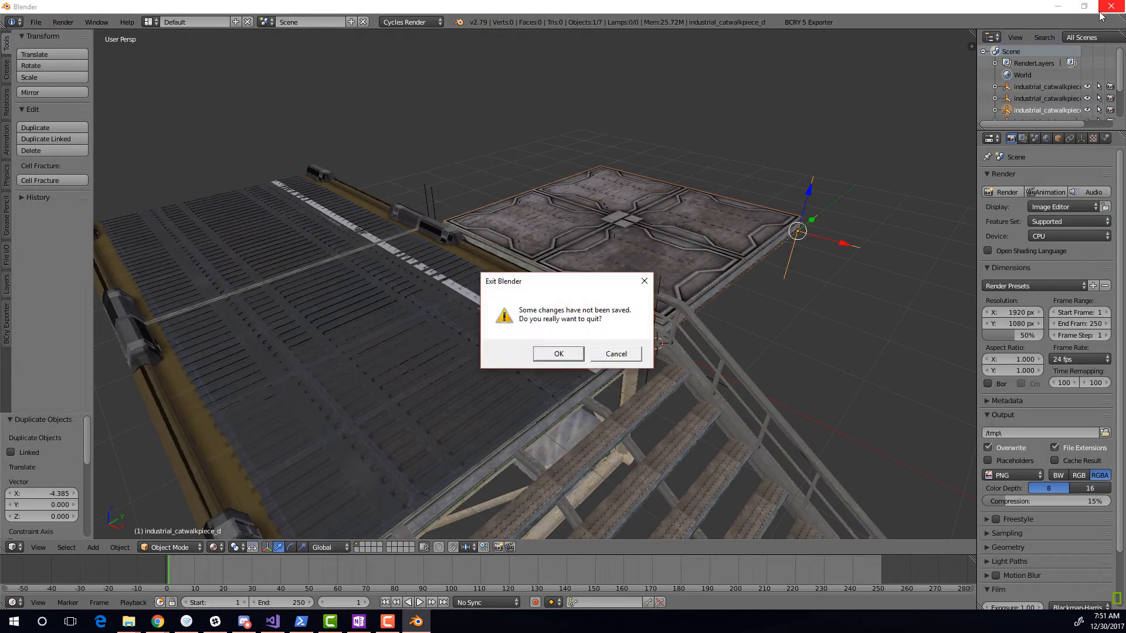
left_click(552, 355)
scroll(479, 375, "up", 3)
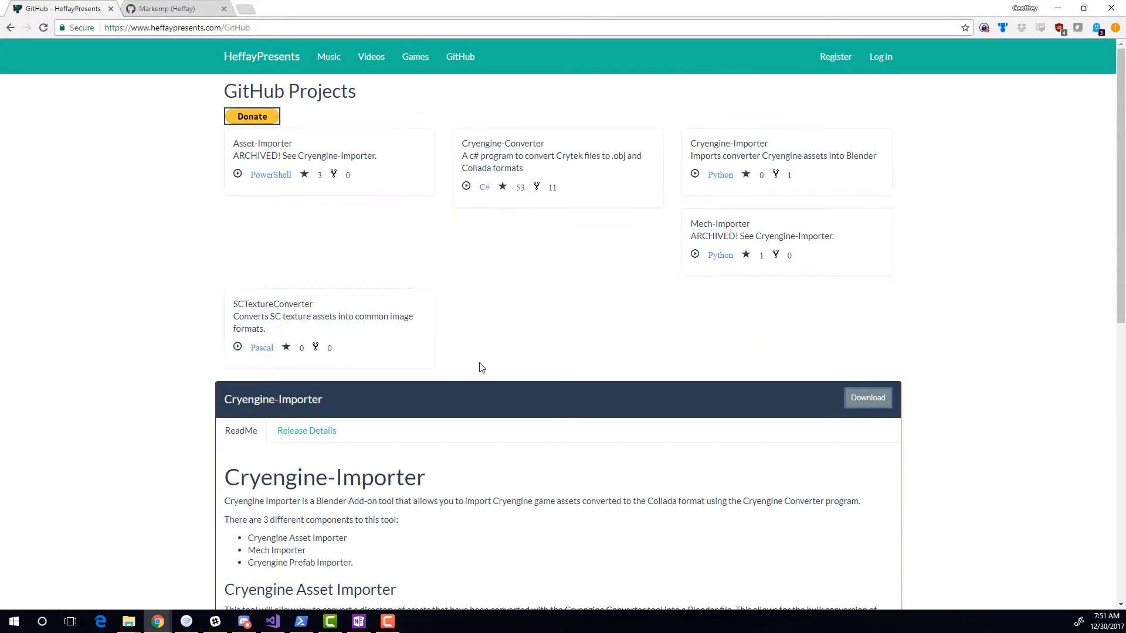
Switch to Windows PowerShell and go up four folder levels from catwalks_railings to D:\depot\mwo\objects
left_click(302, 625)
type("cd..")
key("Return")
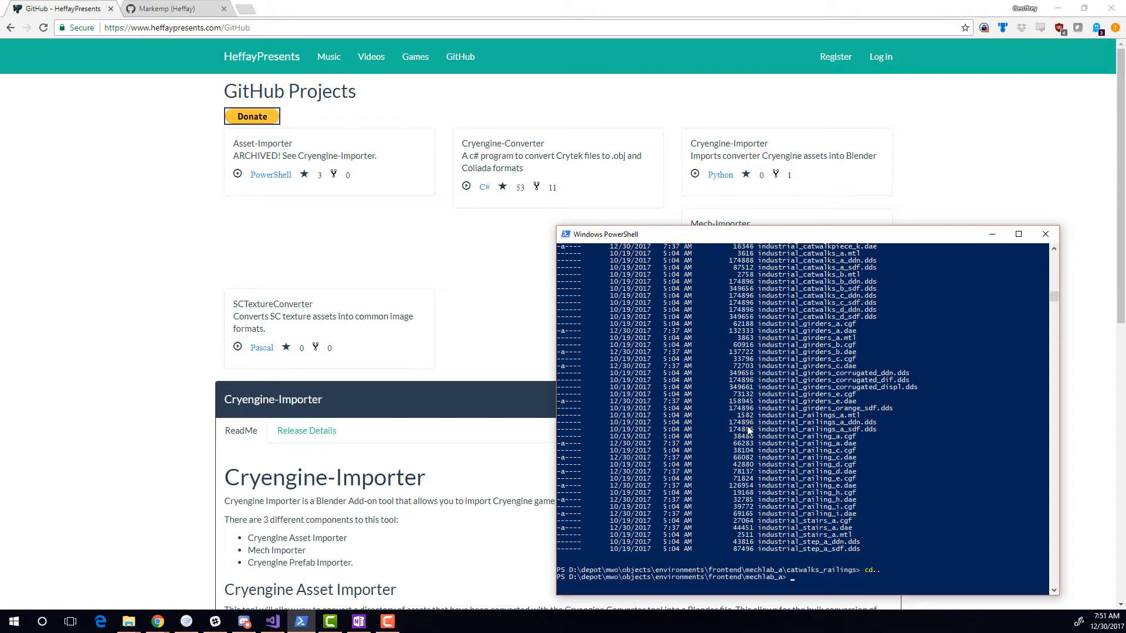
type("cd..")
key("Return")
type("cd..")
key("Return")
type("cd.")
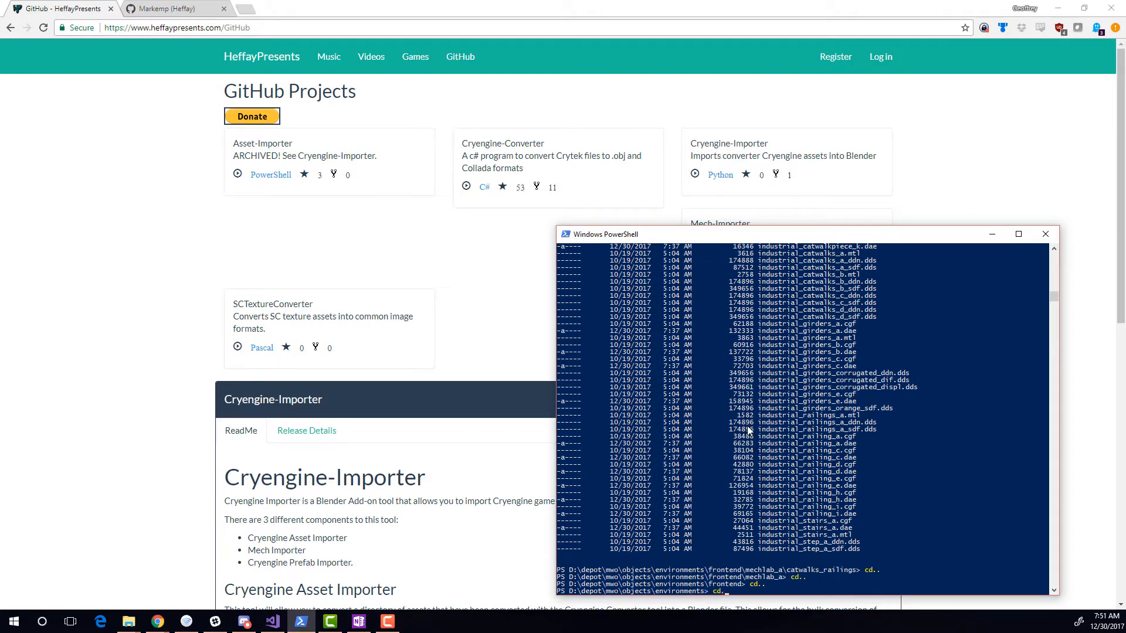
type(".")
key("Return")
Change into the mechs folder under D:\depot\mwo\objects and list its contents
type("cd")
type(" .\\me")
key("Tab")
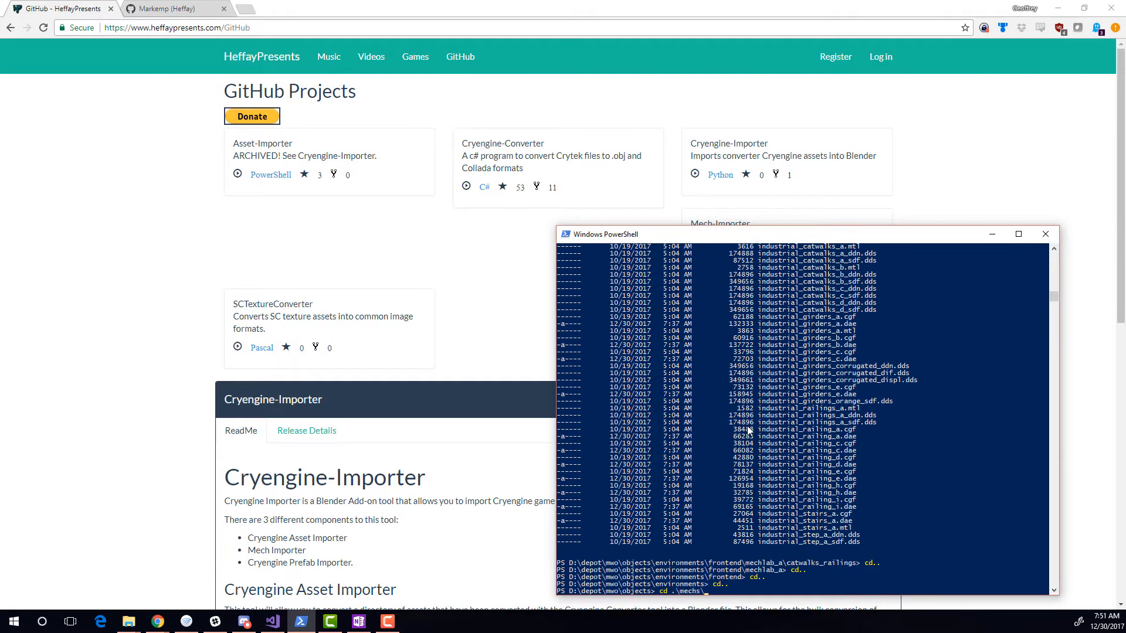
key("Return")
type("dir")
key("Return")
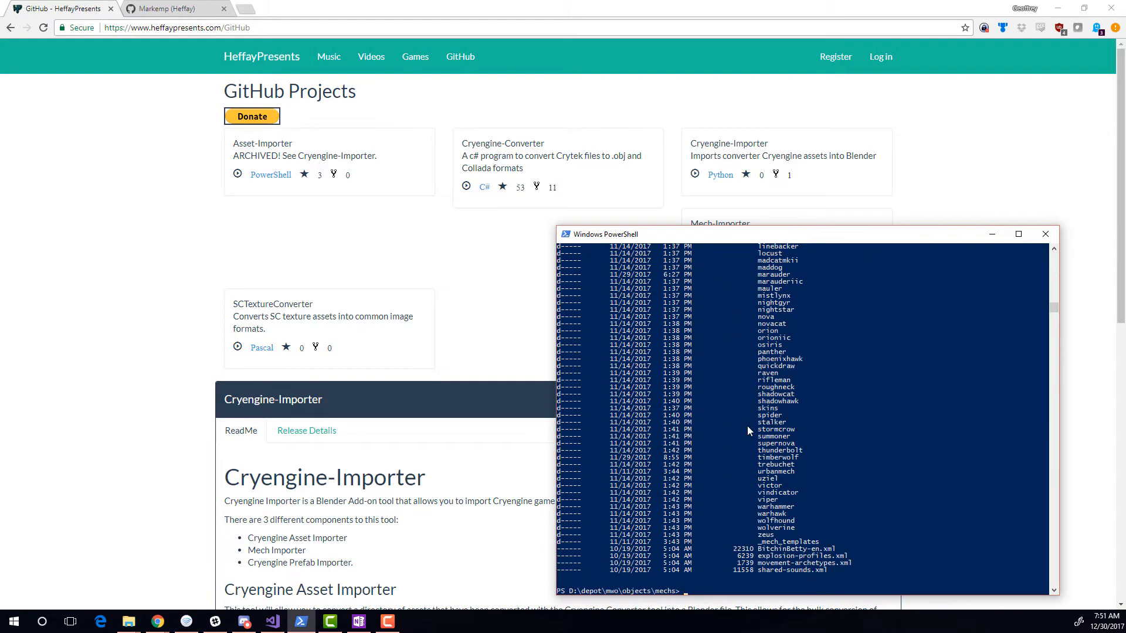
Change into the adder mech folder and list its files
type("cd adder")
key("Return")
type("dir")
key("Return")
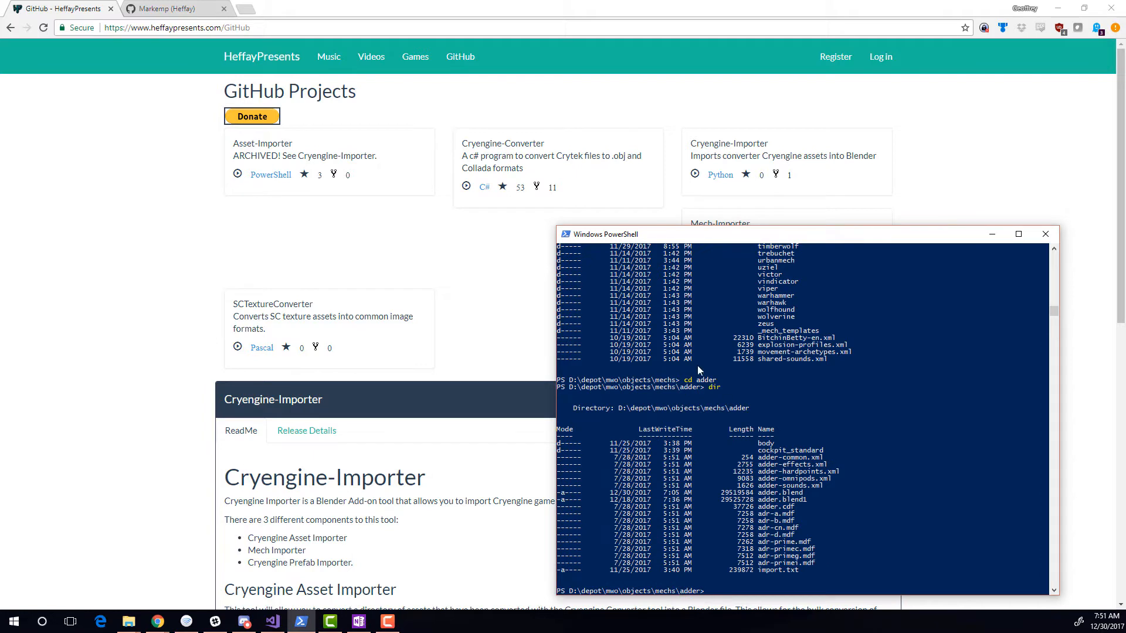
Recall the recursive cgf-converter foreach command with object directory d:\depot\mwo at the adder folder prompt
type("cd..")
key("Up")
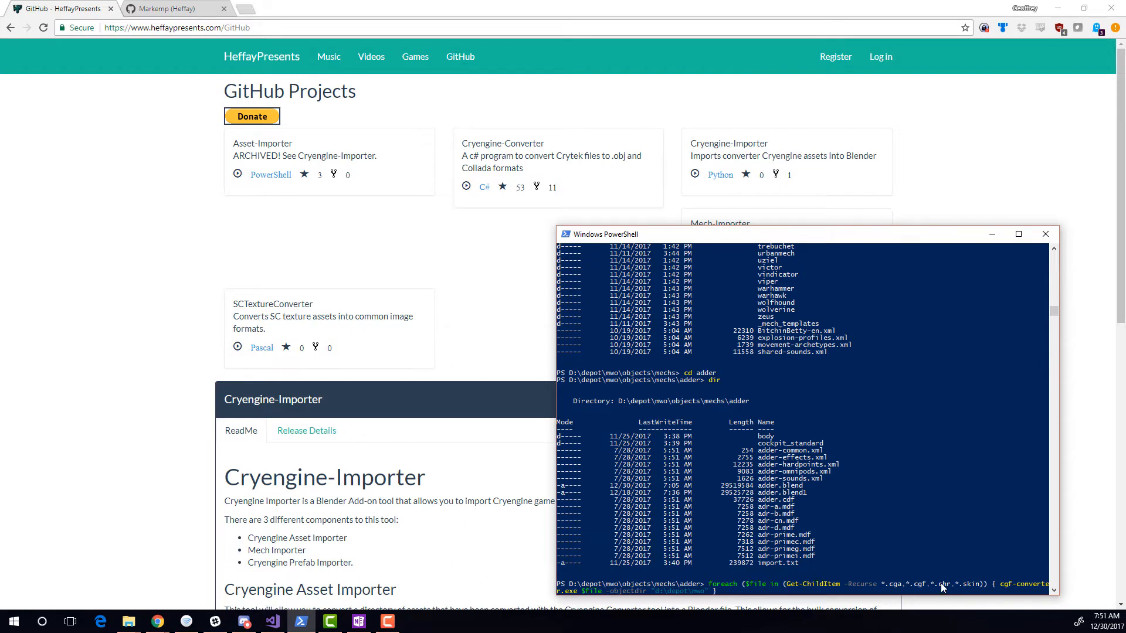
scroll(938, 562, "down", 2)
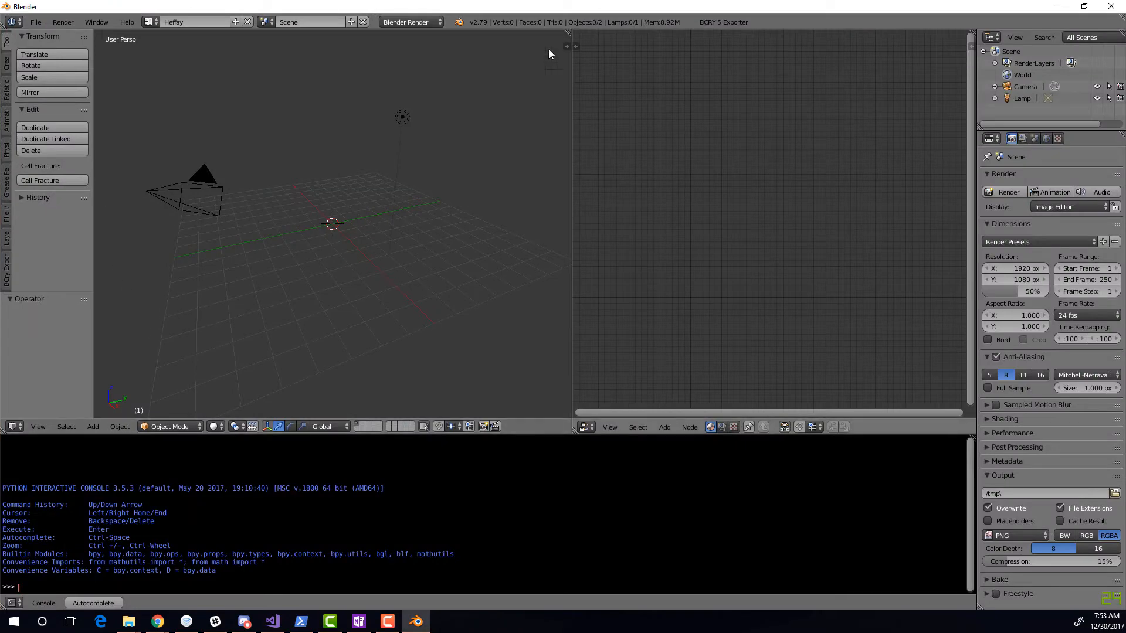
In Blender, switch to the Default screen layout and import the mech adder.cdf from the adder folder with DDS textures and Save File enabled
left_click(152, 23)
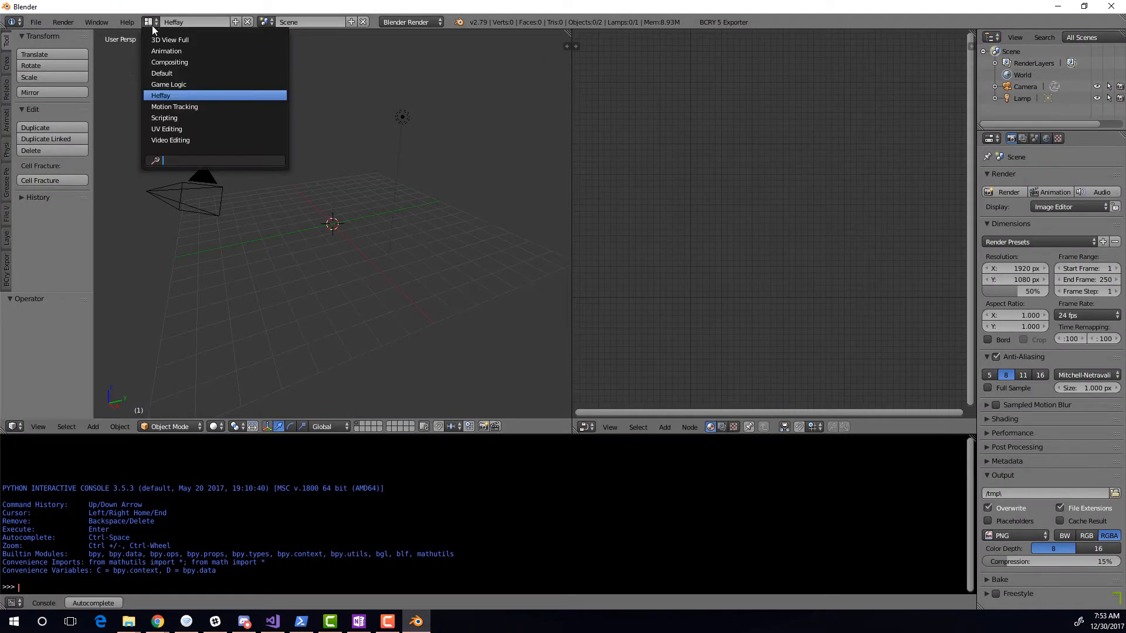
left_click(190, 74)
left_click(36, 22)
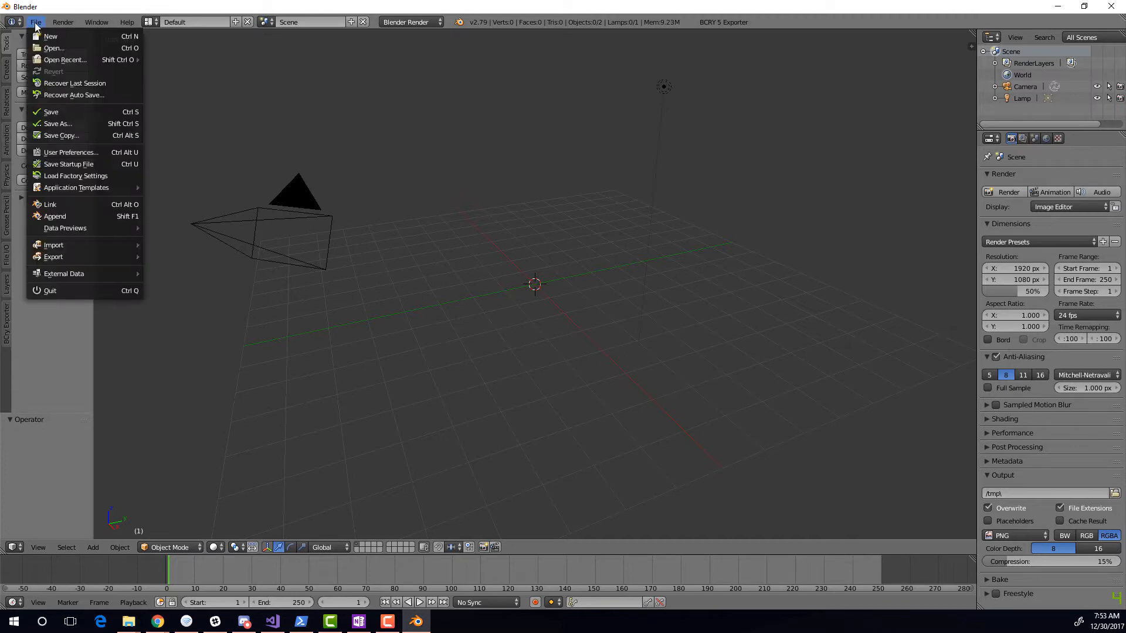
mouse_move(100, 242)
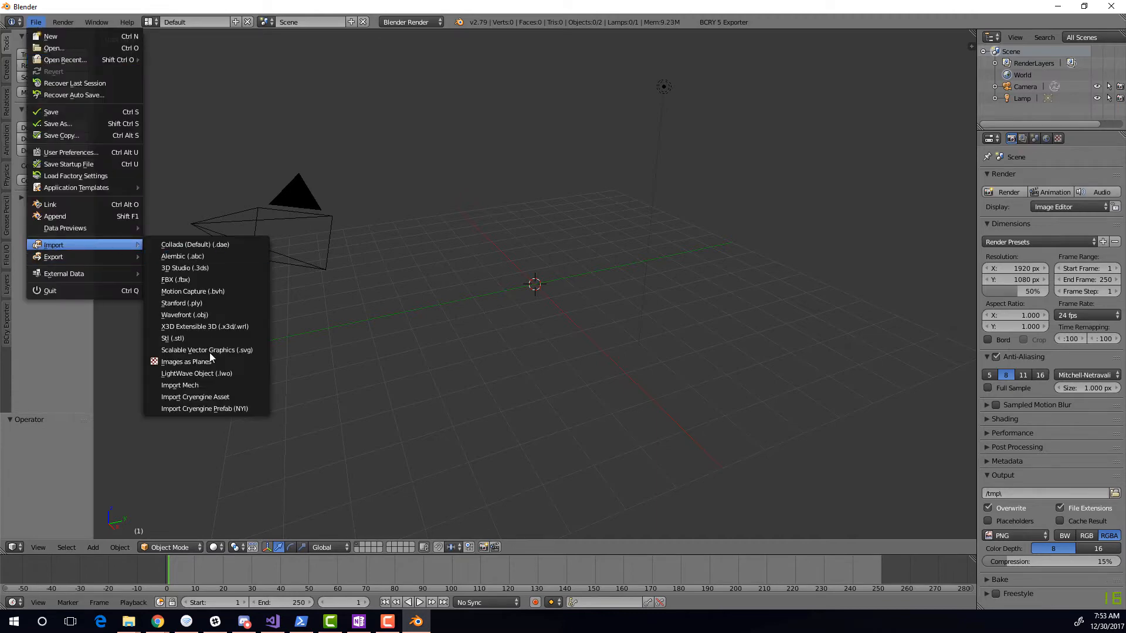
left_click(190, 384)
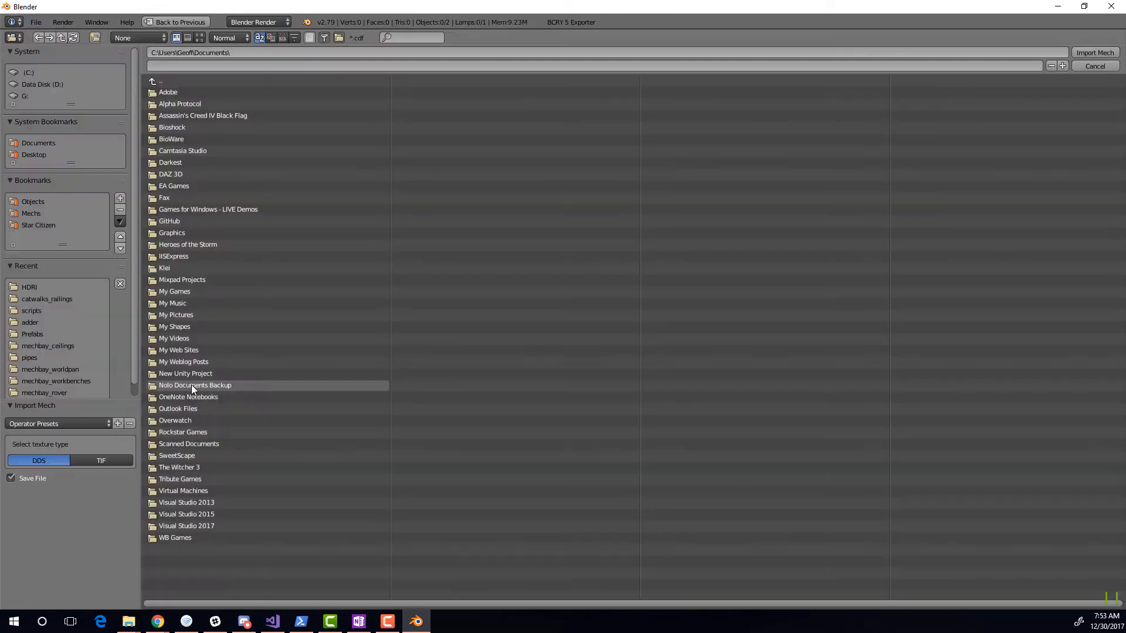
left_click(38, 322)
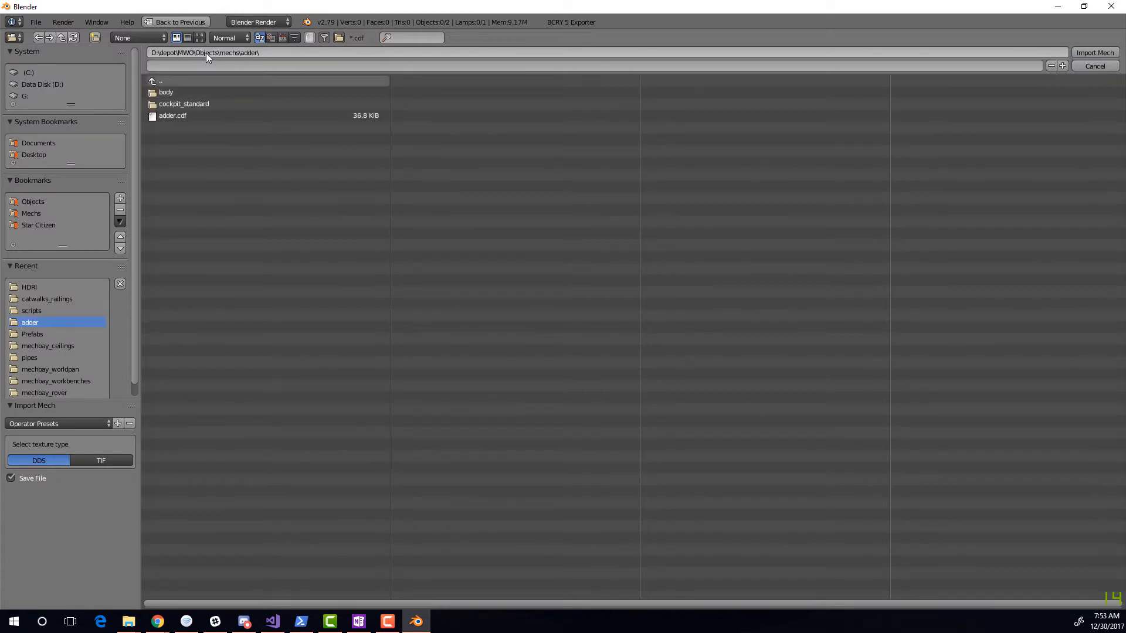
left_click(181, 116)
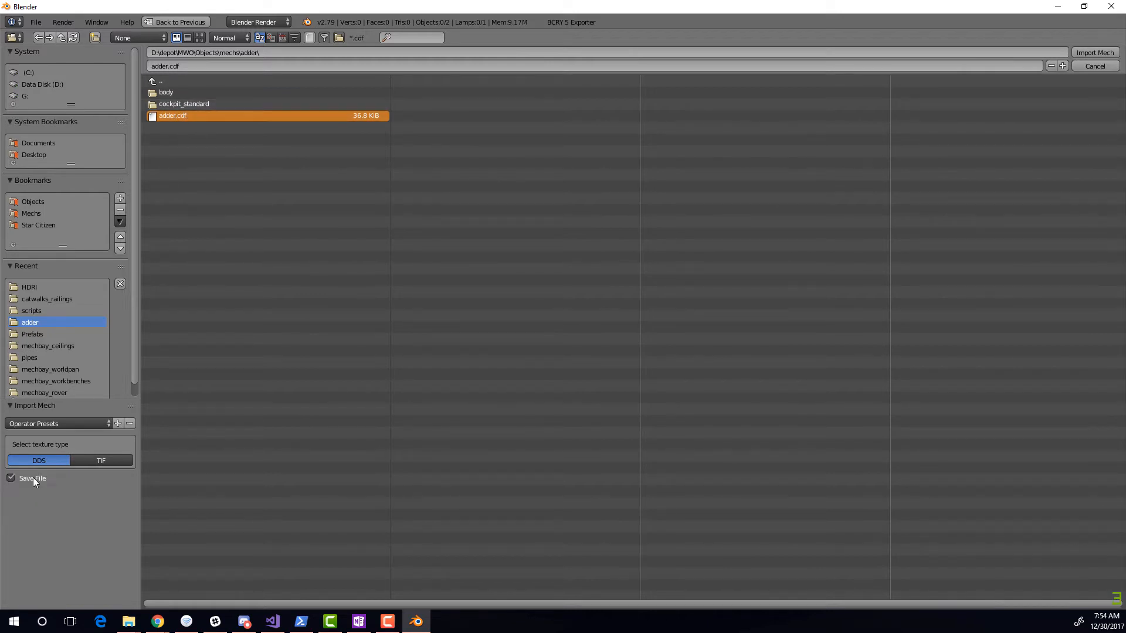
left_click(1099, 54)
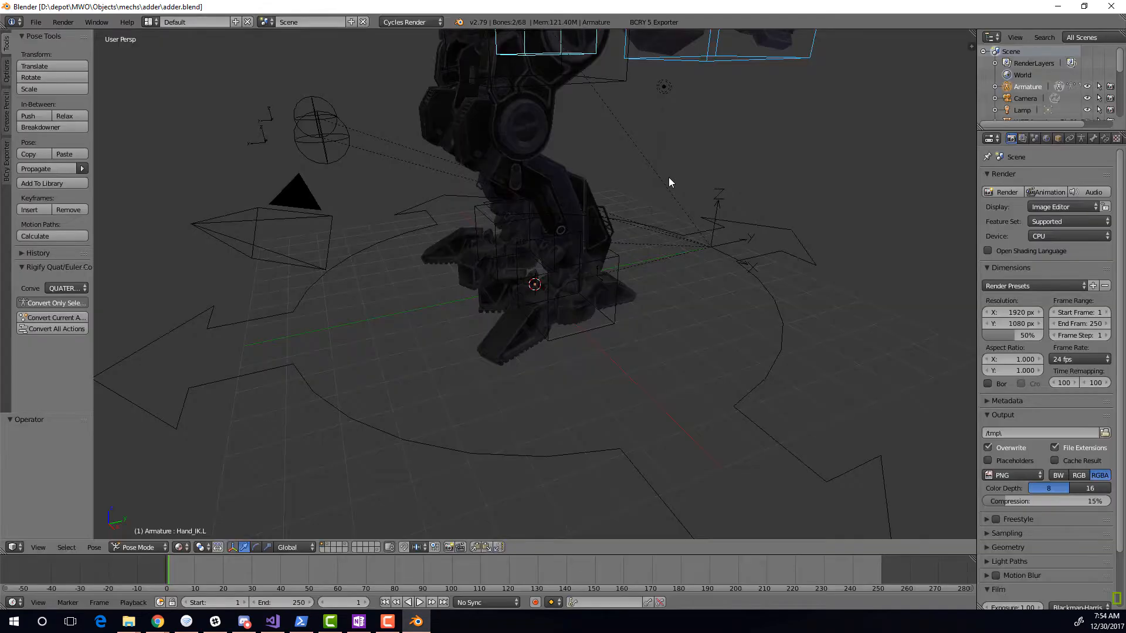
Try rotating and moving the whole mech with its Bip01 ground control
middle_click_drag(818, 99, 670, 146)
scroll(682, 217, "down", 2)
right_click(646, 316)
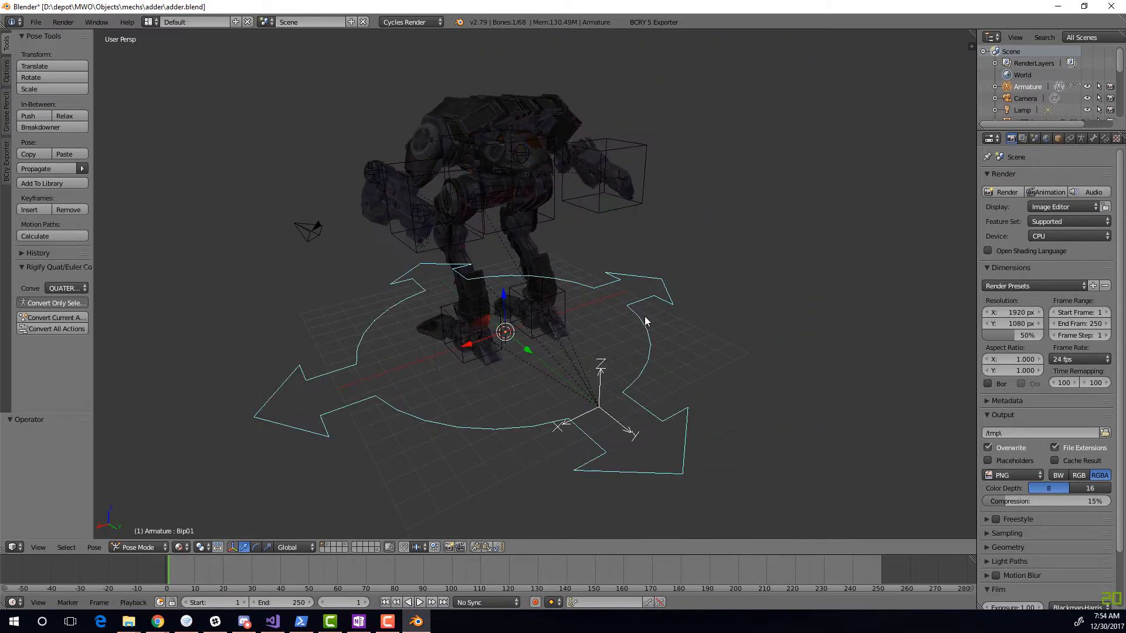
key("r")
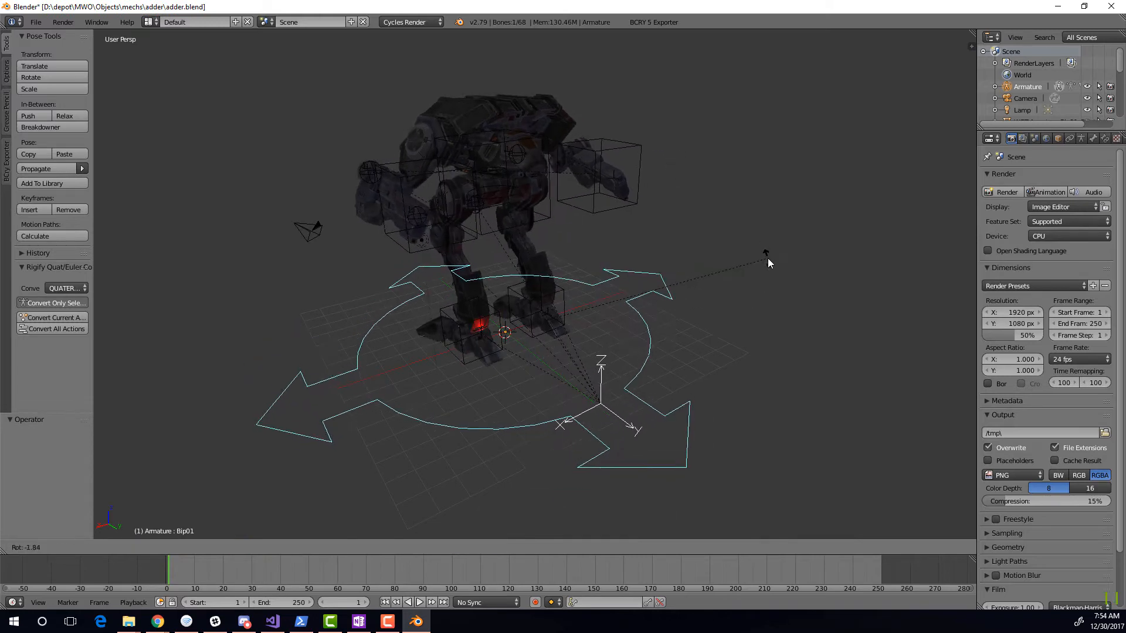
right_click(764, 268)
key("r")
right_click(755, 303)
key("g")
right_click(711, 259)
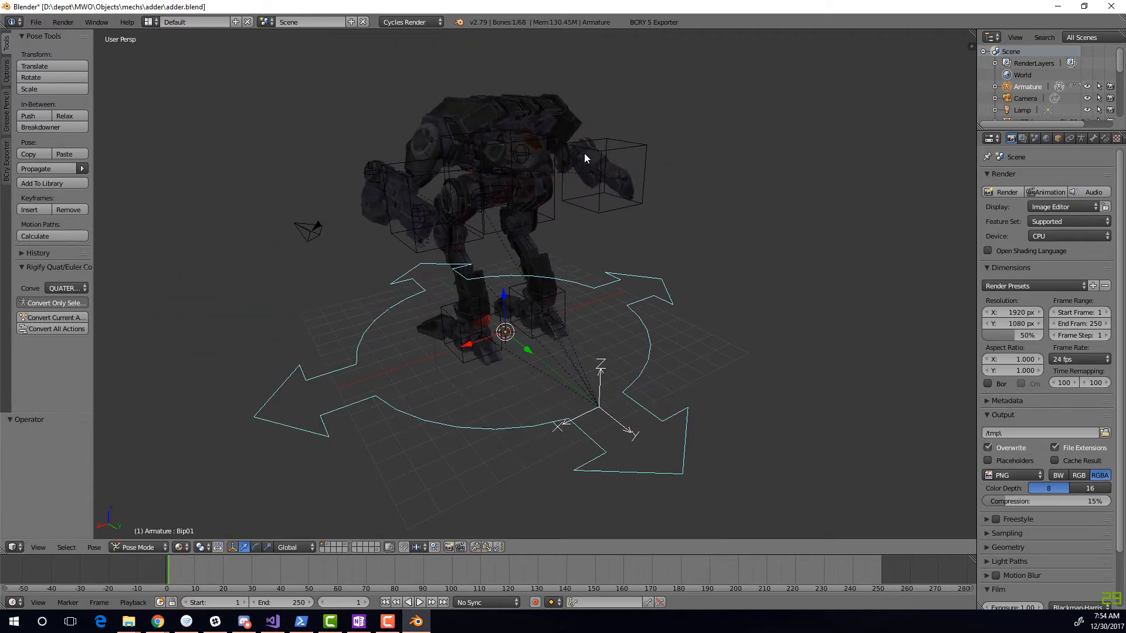
Move the left hand control Hand_IK.L by about 0.825 along X, 1.492 along Y and 0.483 along Z
right_click(631, 156)
key("g")
right_click(699, 173)
middle_click_drag(700, 176, 627, 197)
key("g")
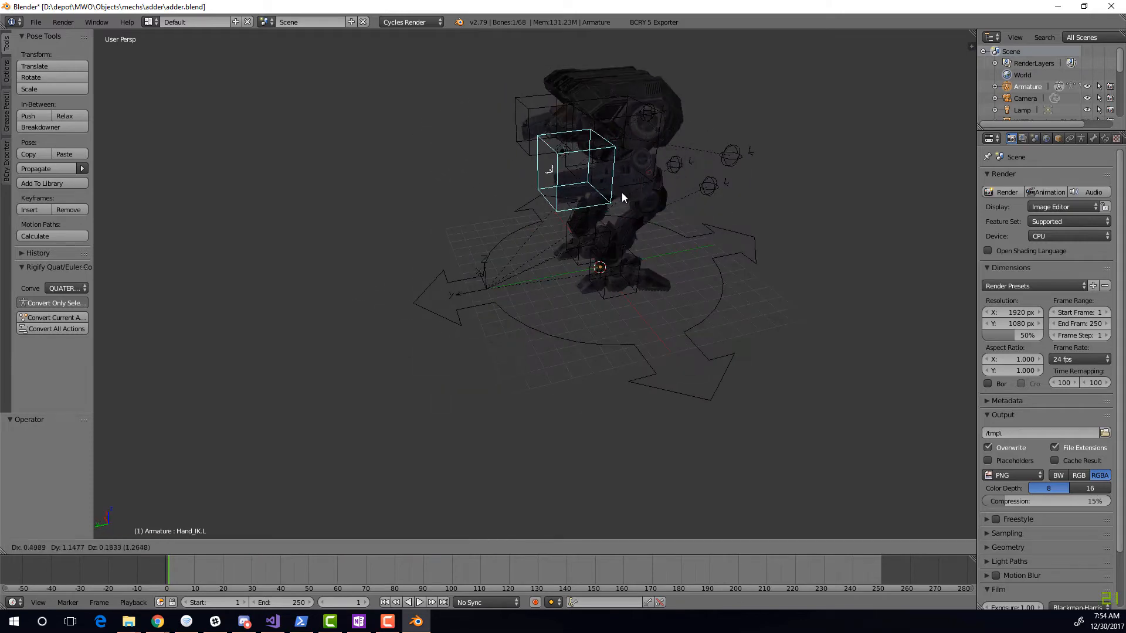
left_click(612, 186)
Try moving the left elbow control Elbow_IK.L behind the mech
middle_click_drag(760, 198, 702, 195)
right_click(745, 232)
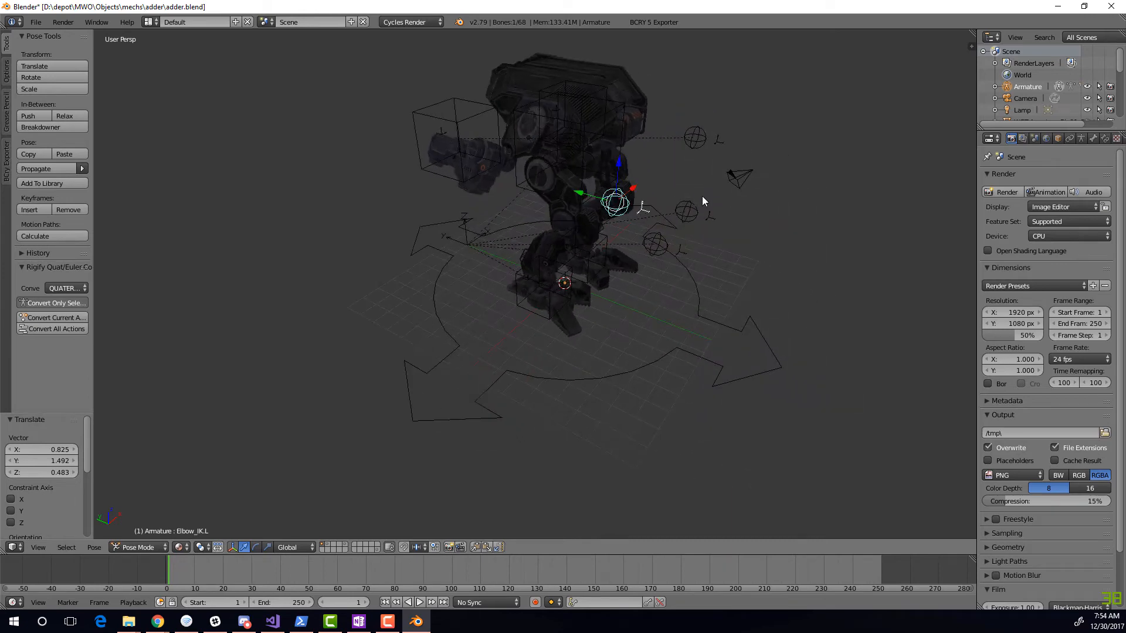
key("g")
key("Escape")
Try transforming the mech's hips with the Hip_Root control
middle_click_drag(604, 274, 490, 219)
scroll(537, 252, "down", 3)
right_click(490, 219)
key("g")
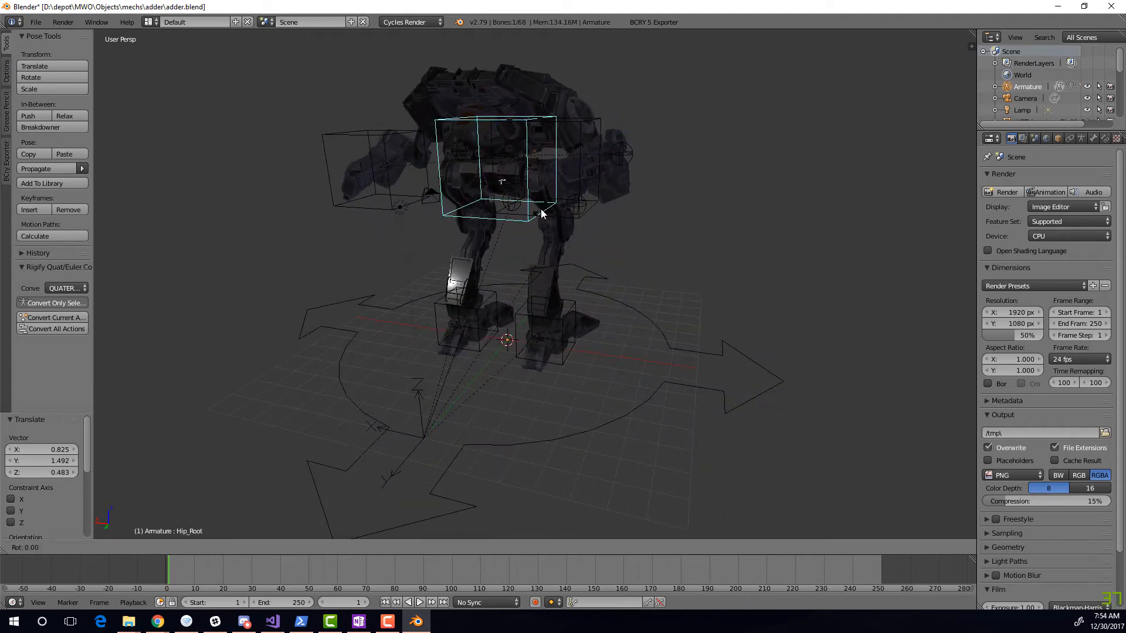
key("z")
key("Escape")
Set the 3D view's shading to Solid and view the whole mech from the front
scroll(507, 199, "up", 4)
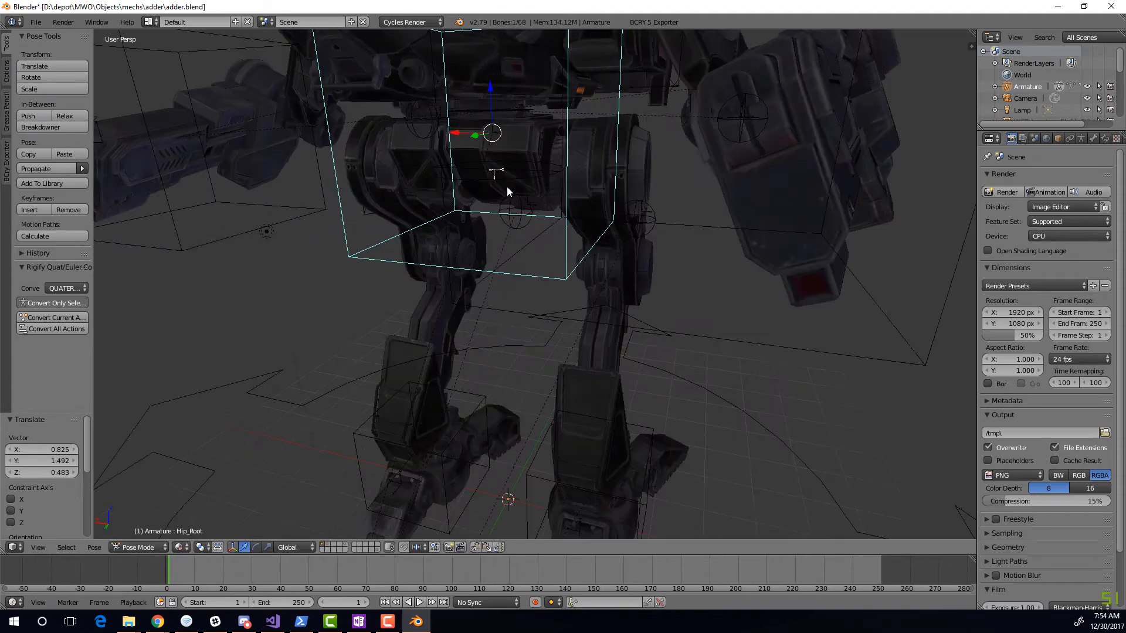
left_click(183, 547)
left_click(196, 507)
scroll(496, 210, "down", 5)
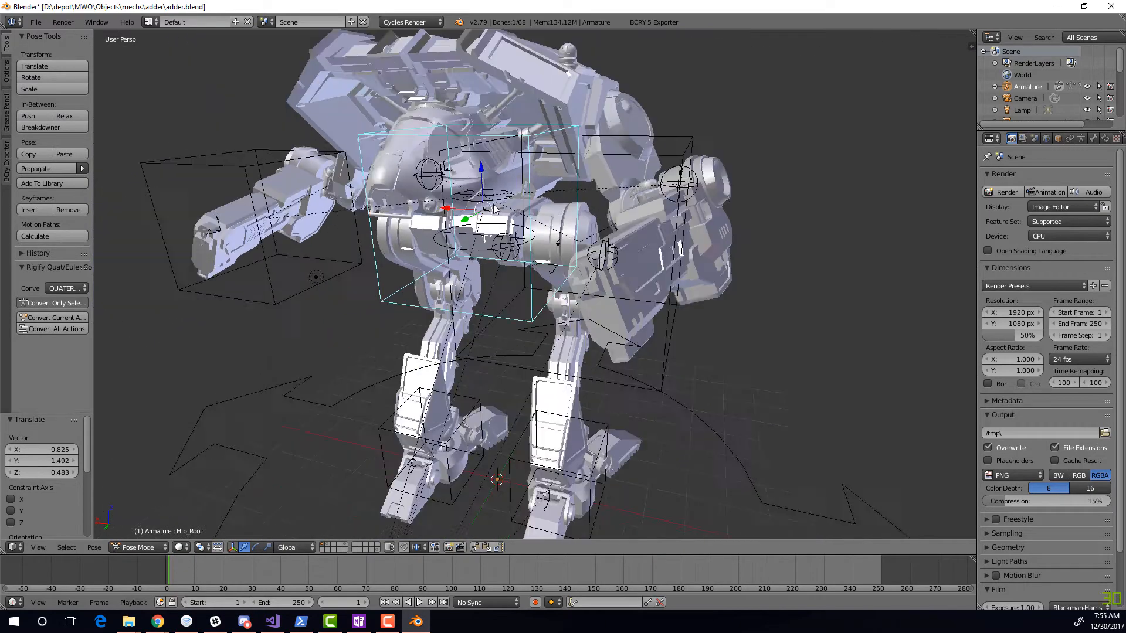
scroll(495, 209, "down", 2)
middle_click_drag(498, 204, 544, 206)
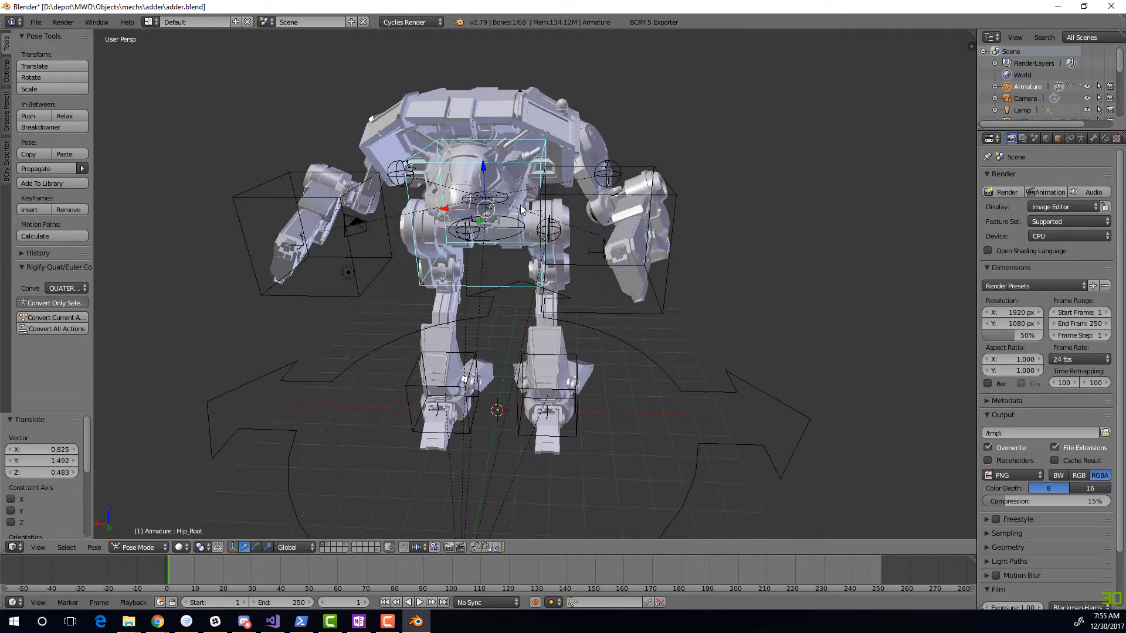
Try turning the torso by rotating the Bip01_Pitch and Bip01_Pelvis controls about the global Z axis
right_click(503, 203)
key("r")
key("z")
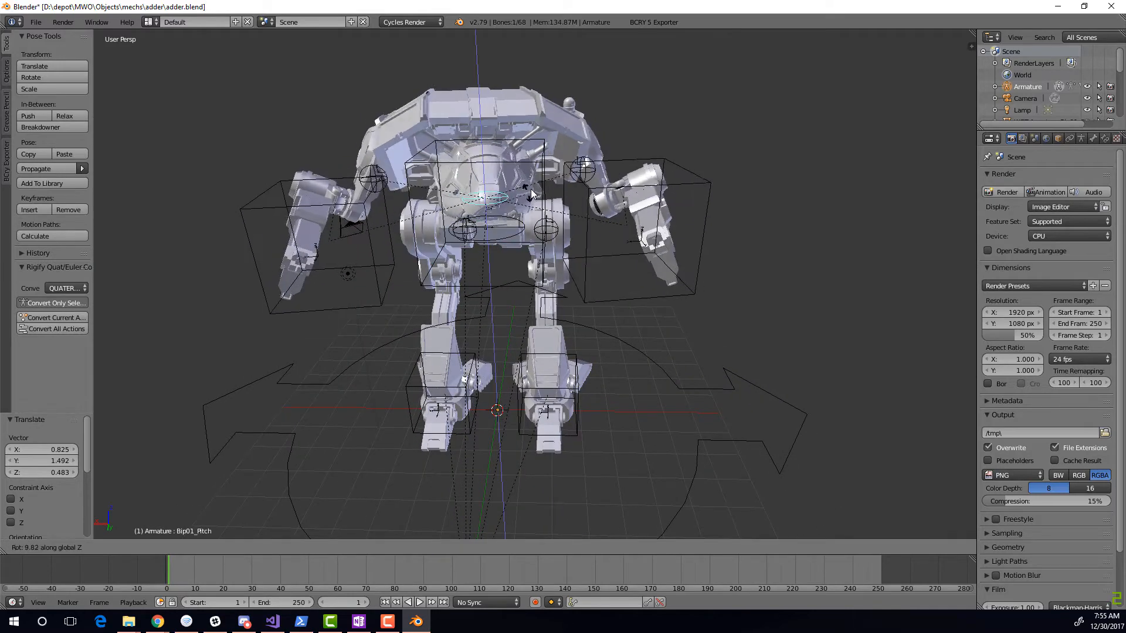
right_click(519, 229)
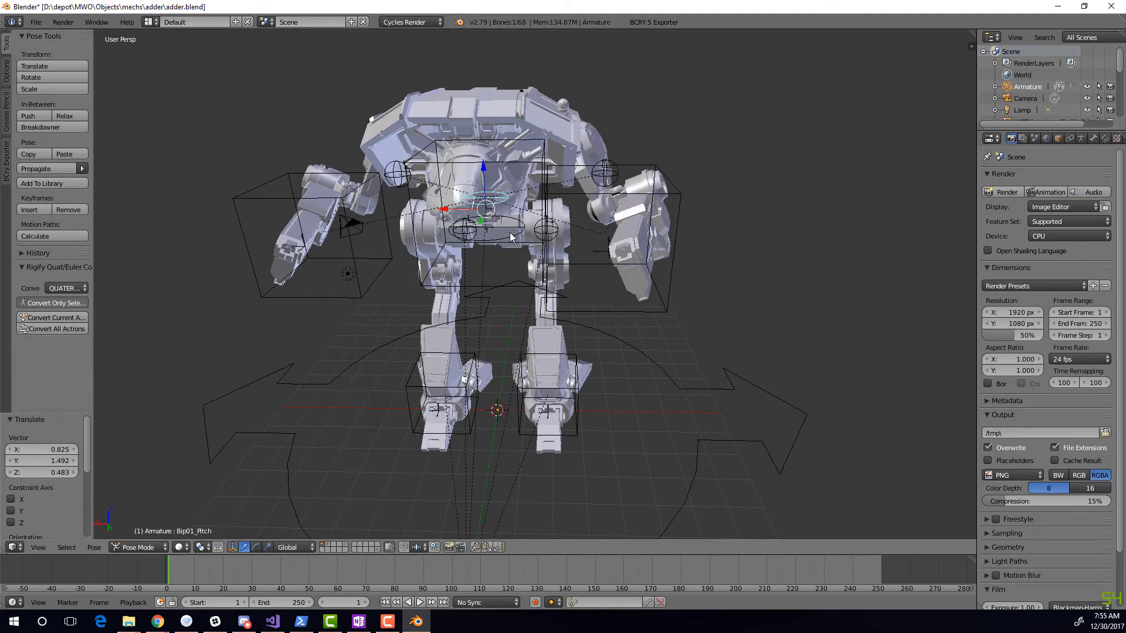
right_click(509, 233)
key("r")
key("z")
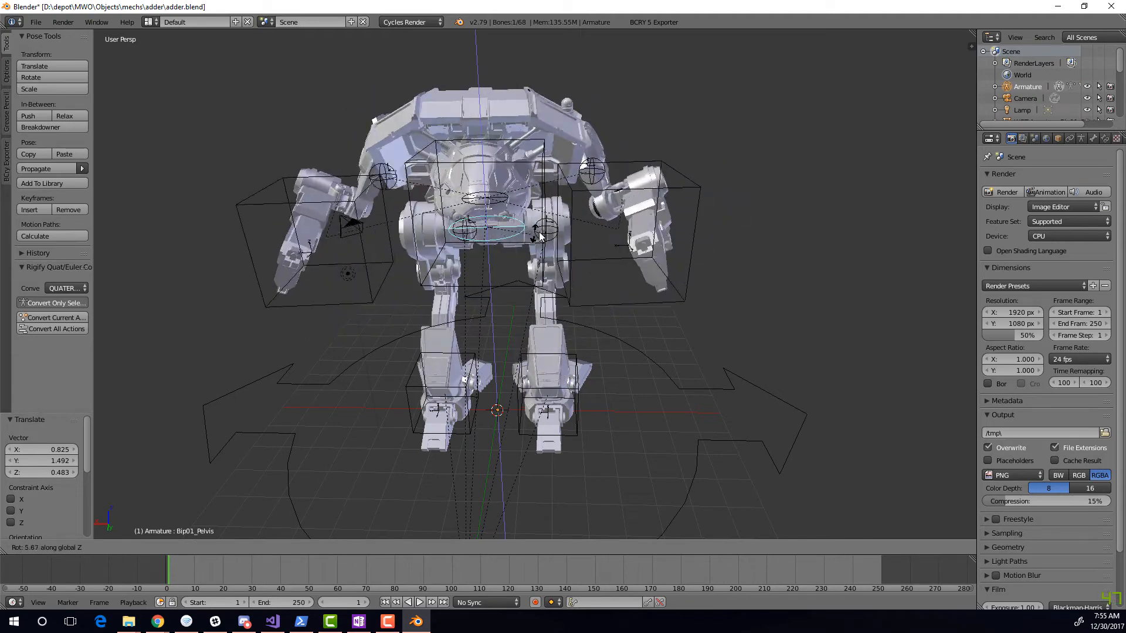
right_click(502, 240)
Try tilting and raising the mech's body by rotating and moving the Hip_Root control
right_click(502, 240)
key("r")
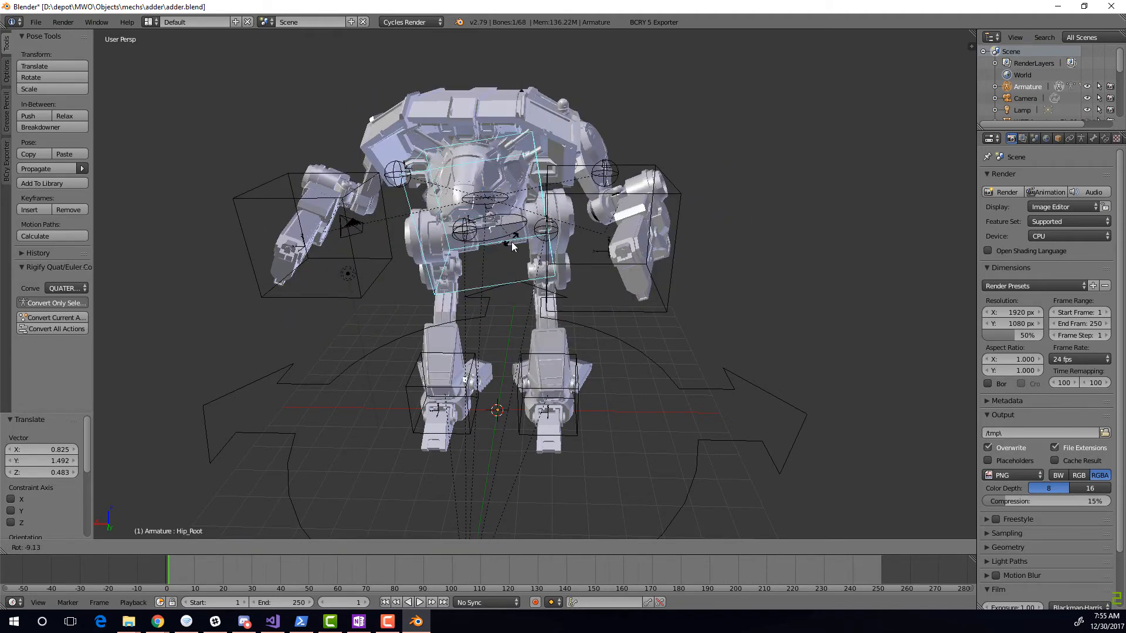
right_click(520, 231)
middle_click_drag(516, 211, 543, 208)
key("g")
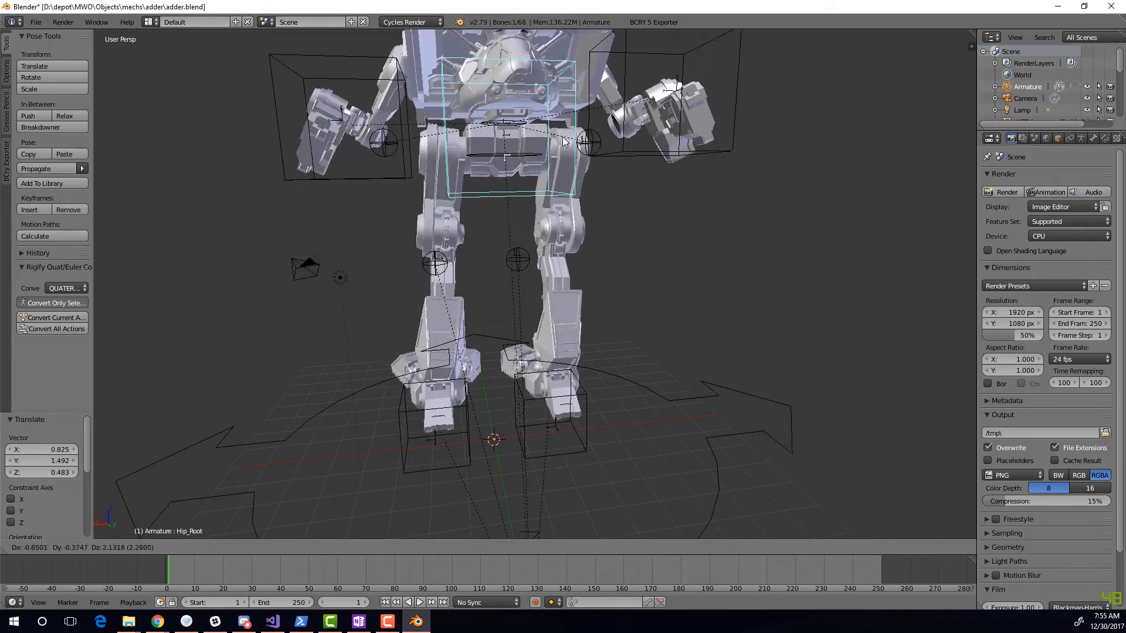
left_click(565, 170)
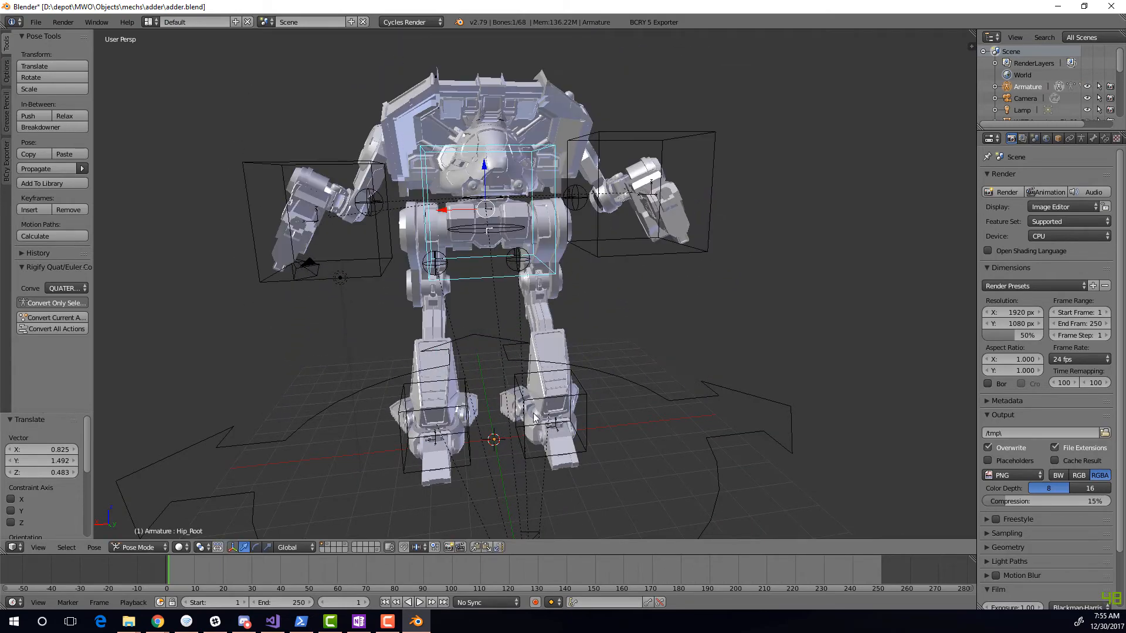
Try moving the left foot control Foot_IK.L and the left knee control Knee_IK.L
right_click(530, 437)
key("g")
left_click(545, 387)
middle_click_drag(545, 387, 578, 393)
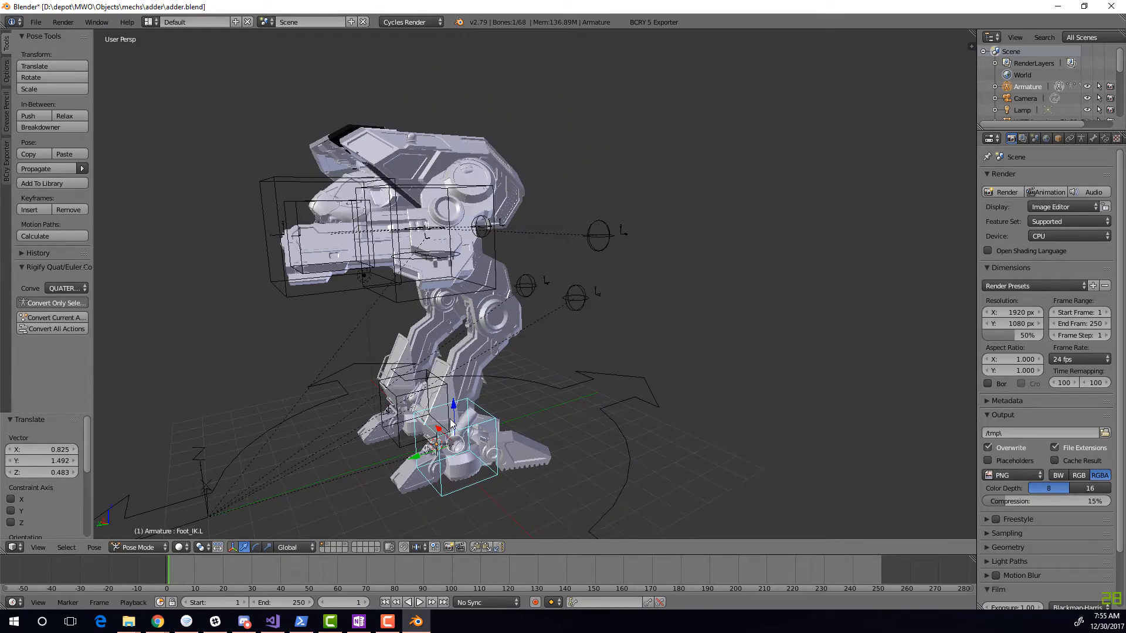
middle_click_drag(471, 404, 484, 404)
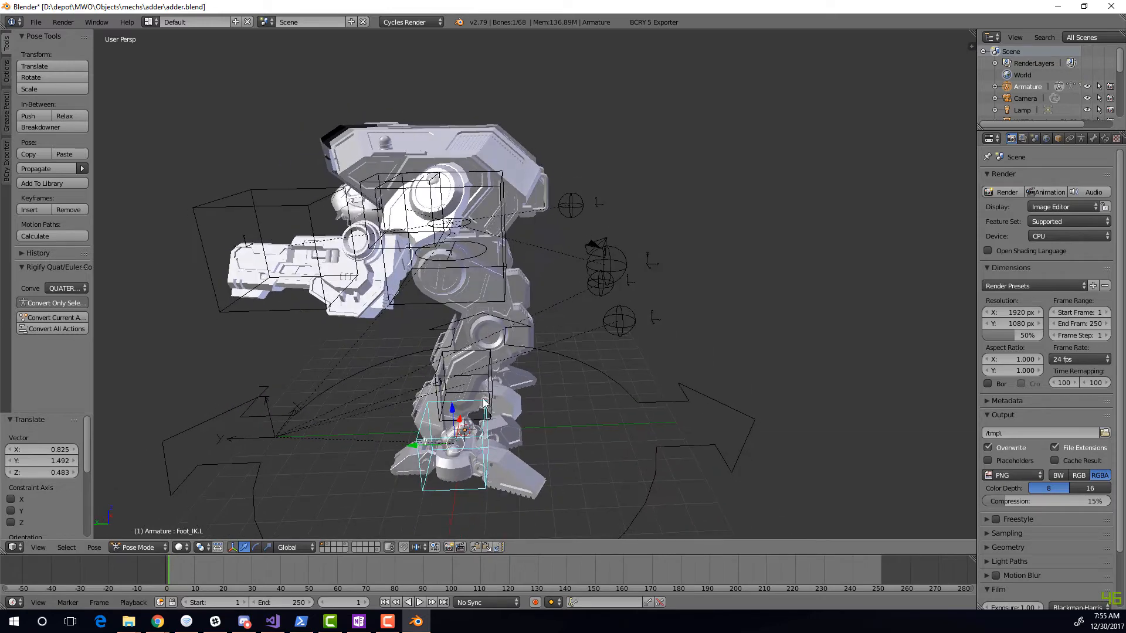
right_click(620, 326)
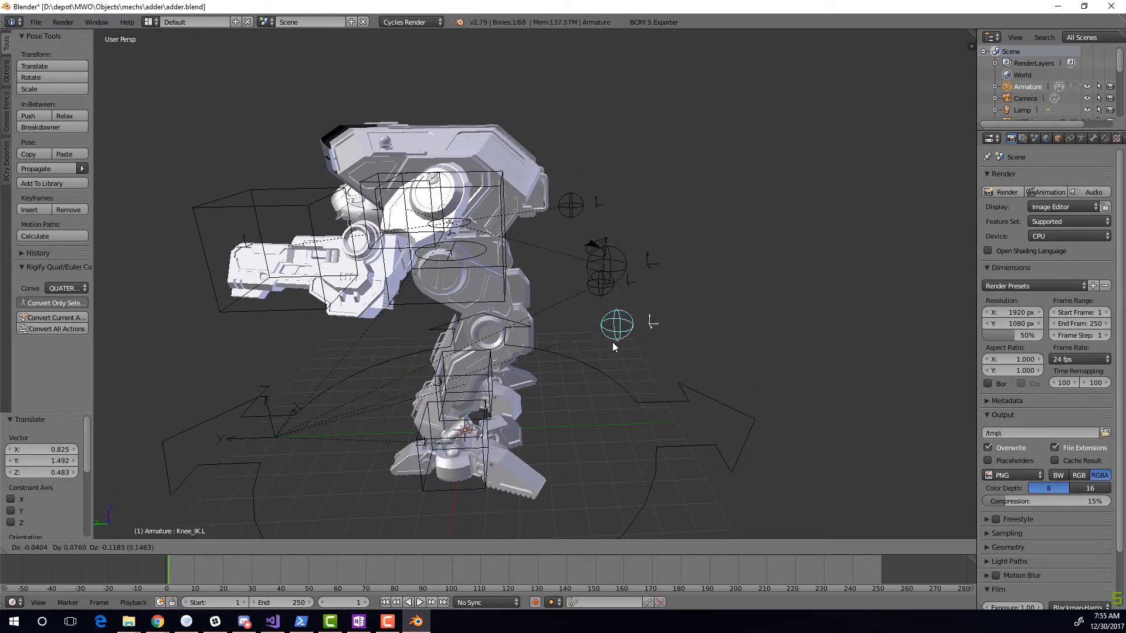
Move the left foot control Foot_IK.L forward and up by about 0.946 along X, 4.014 along Y and 2.183 along Z
right_click(444, 435)
key("g")
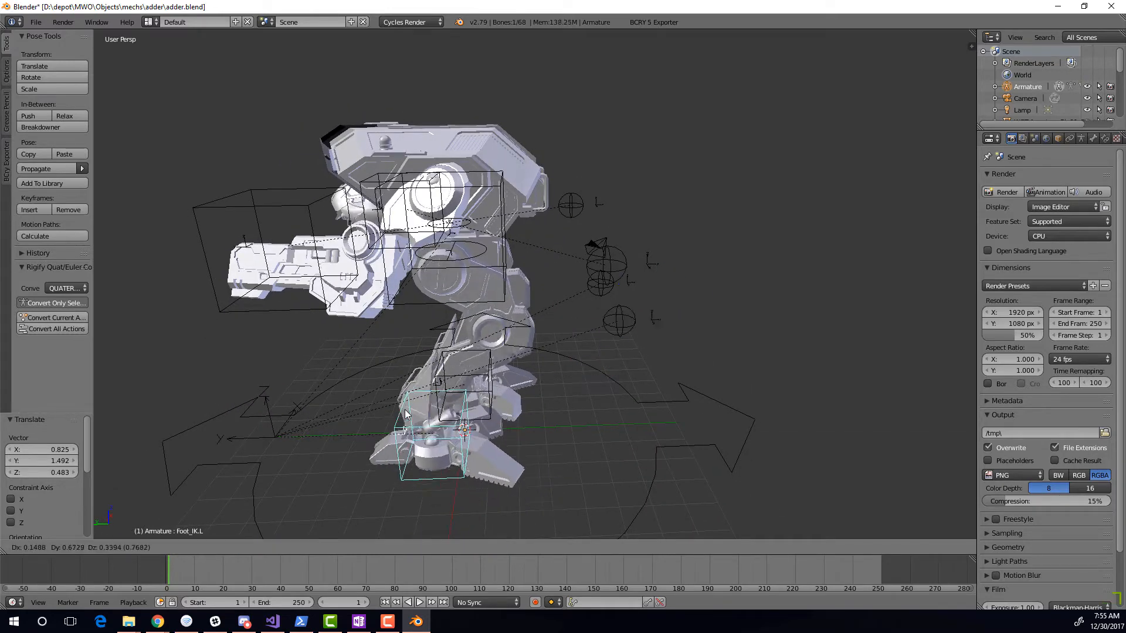
left_click(322, 367)
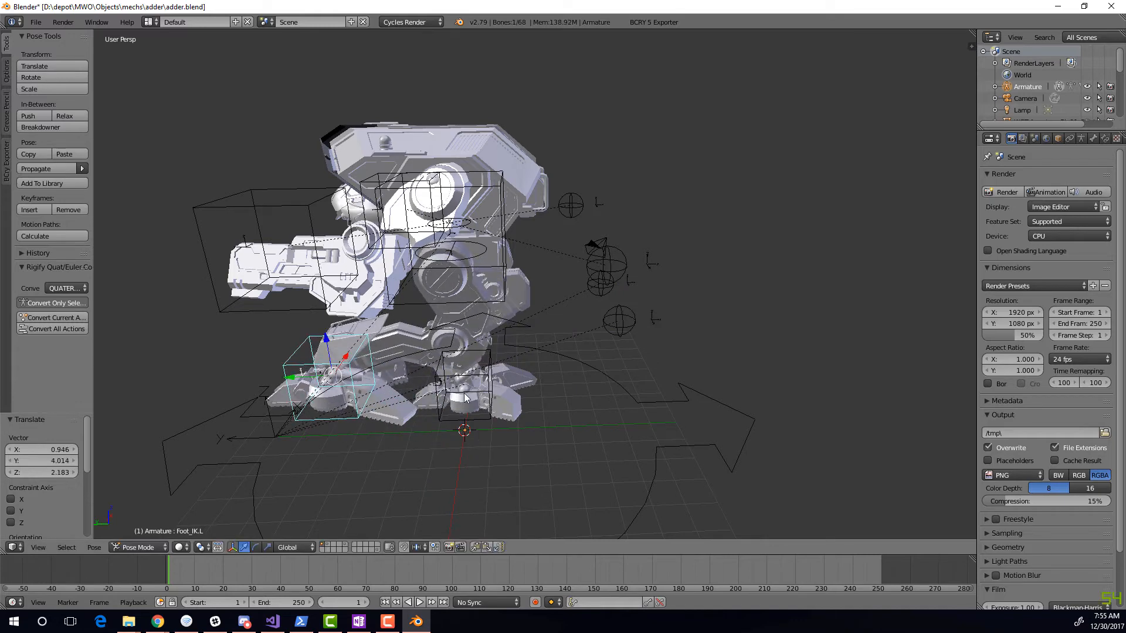
Move the right foot control Foot_IK.R about -4.77 along Y and 1.946 along Z, and rotate it about -66.4° around global X
right_click(494, 388)
key("KP_3")
key("g")
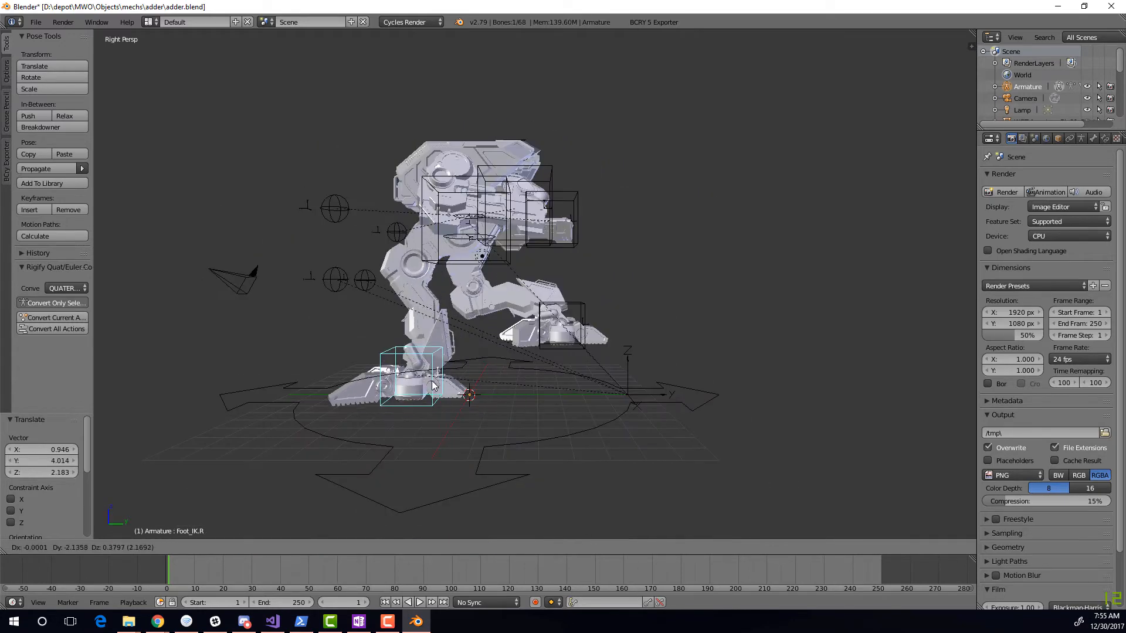
left_click(368, 346)
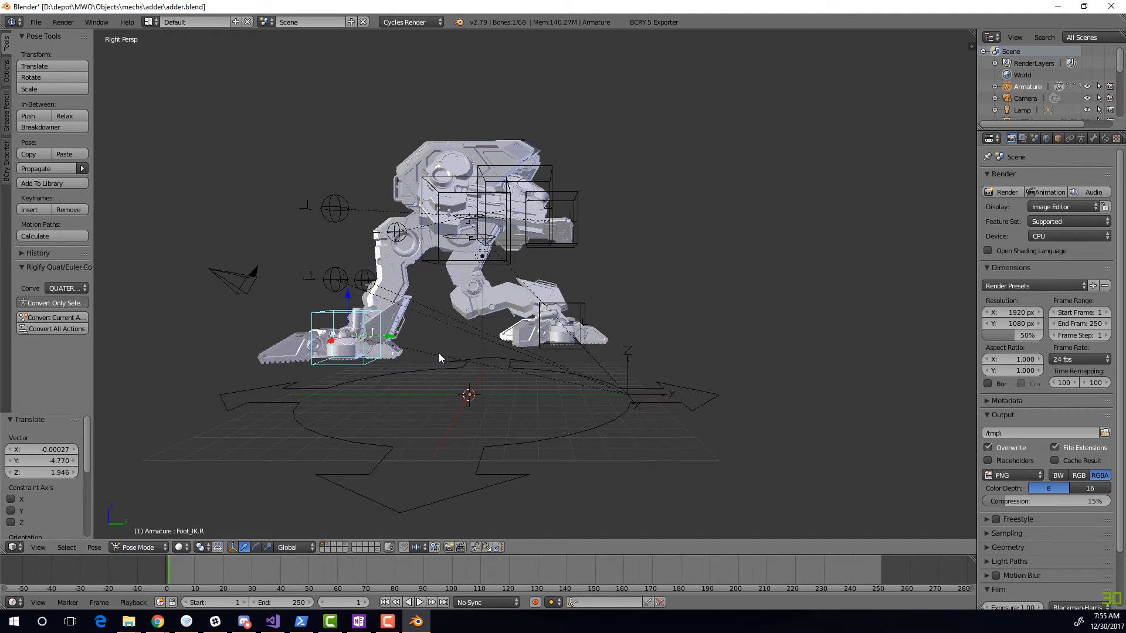
key("r")
key("x")
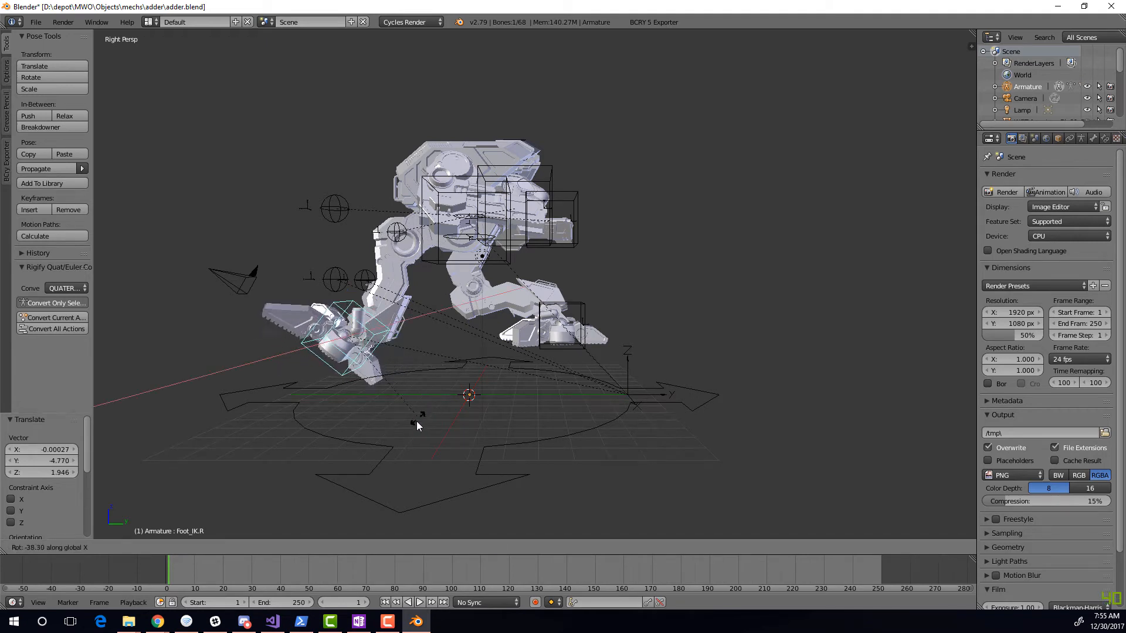
left_click(381, 461)
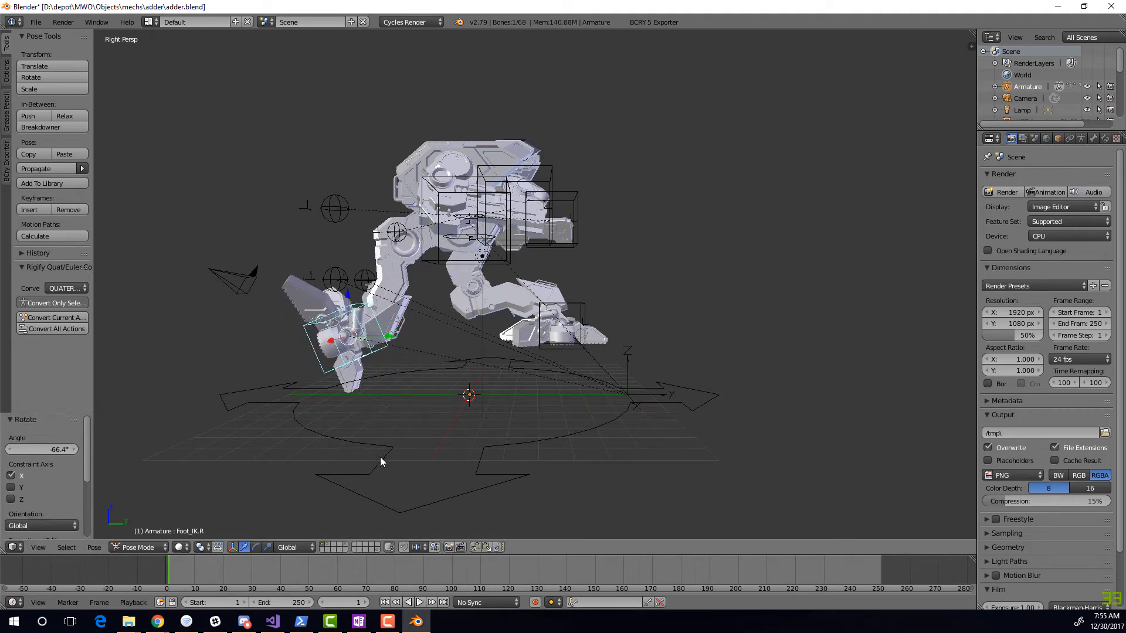
Move the left foot control Foot_IK.L about 0.571 along global Y and about 1.273 along global Z
right_click(582, 309)
key("g")
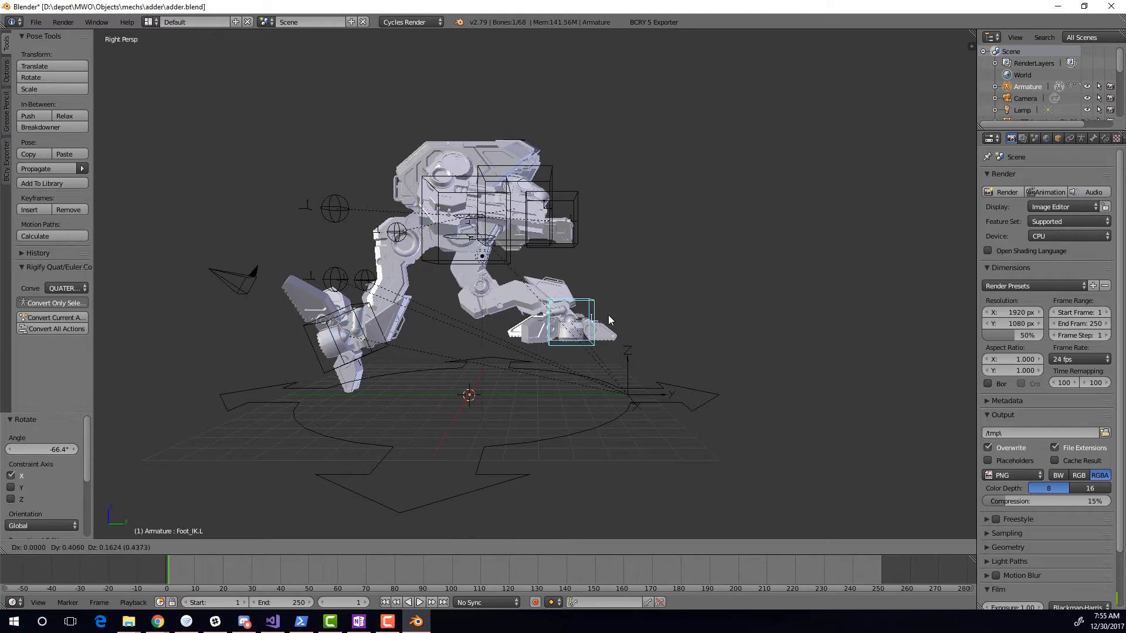
key("y")
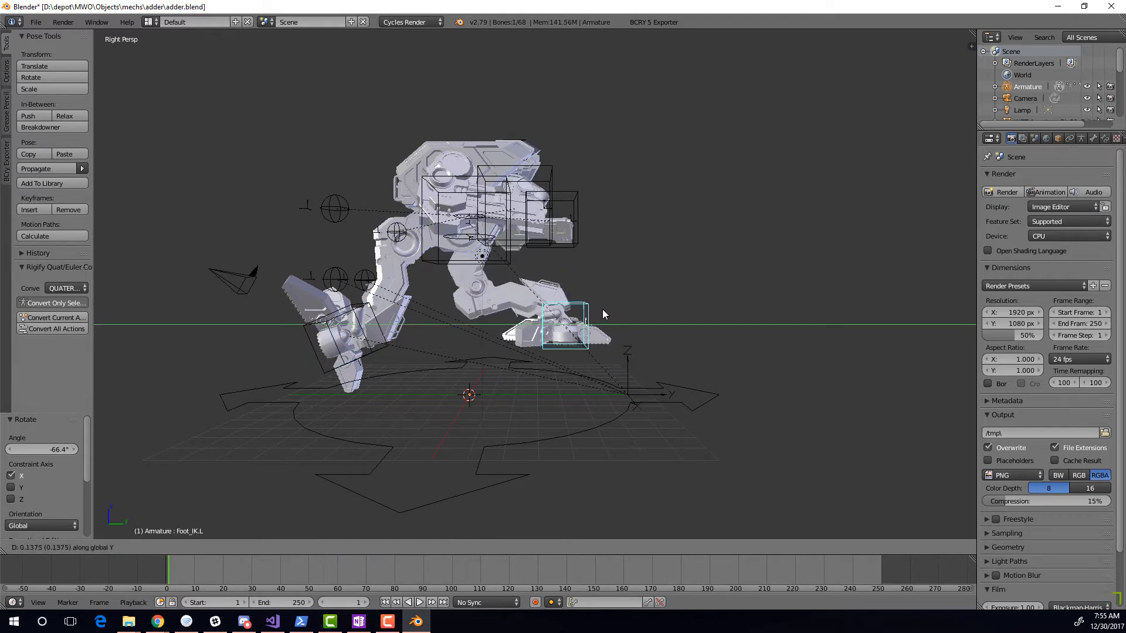
left_click(613, 314)
key("g")
key("z")
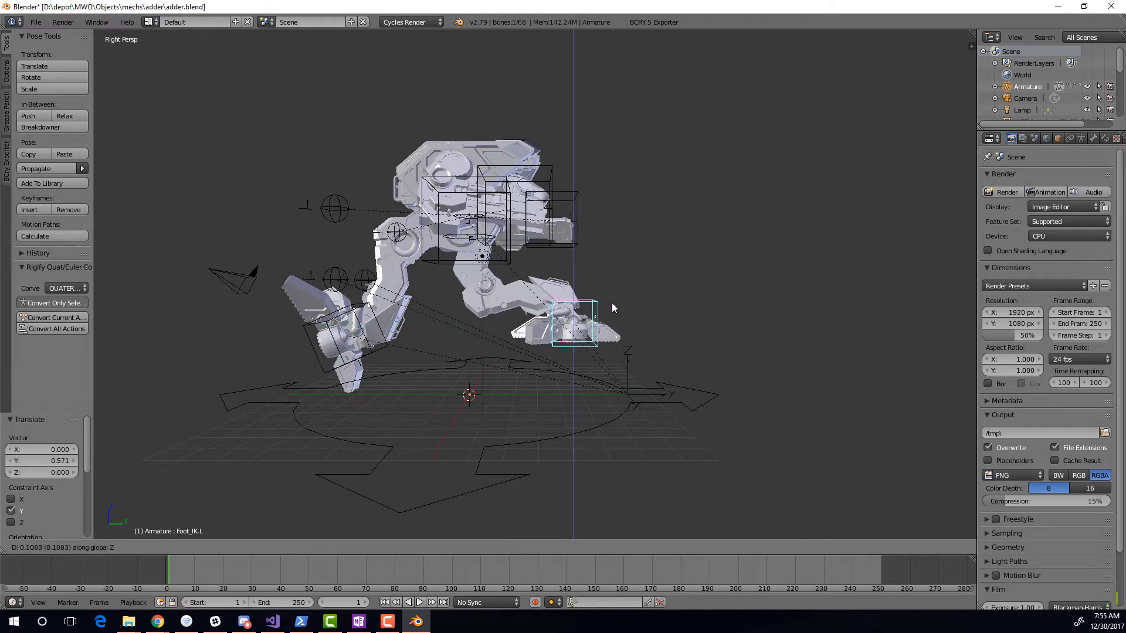
left_click(624, 283)
Rotate the left foot control Foot_IK.L by about 65.3° around the global X axis
key("r")
key("z")
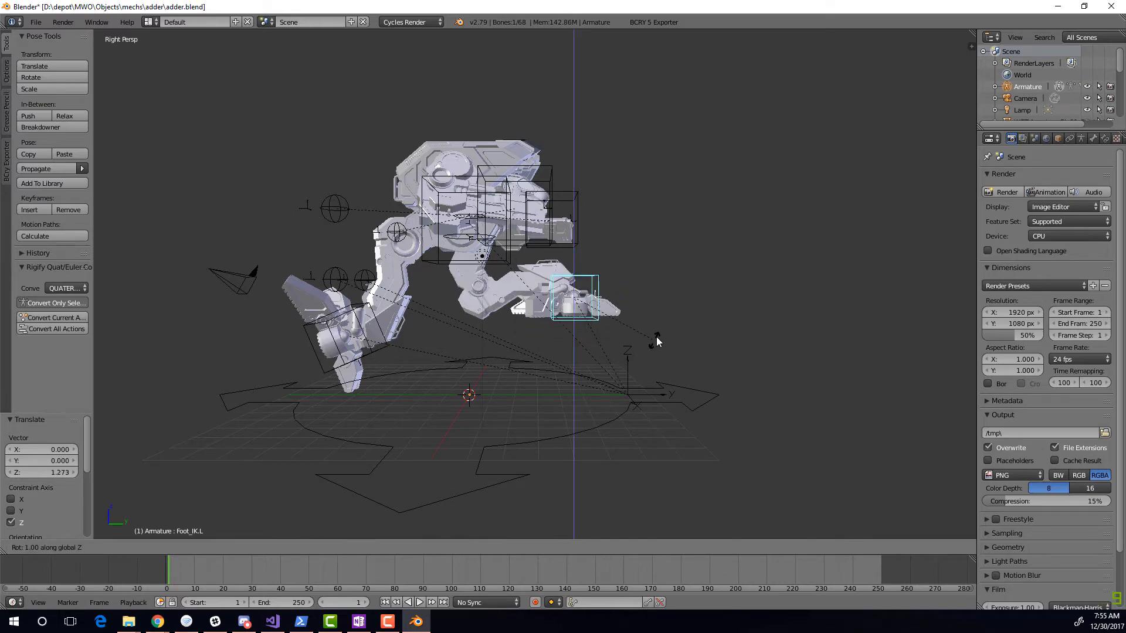
key("x")
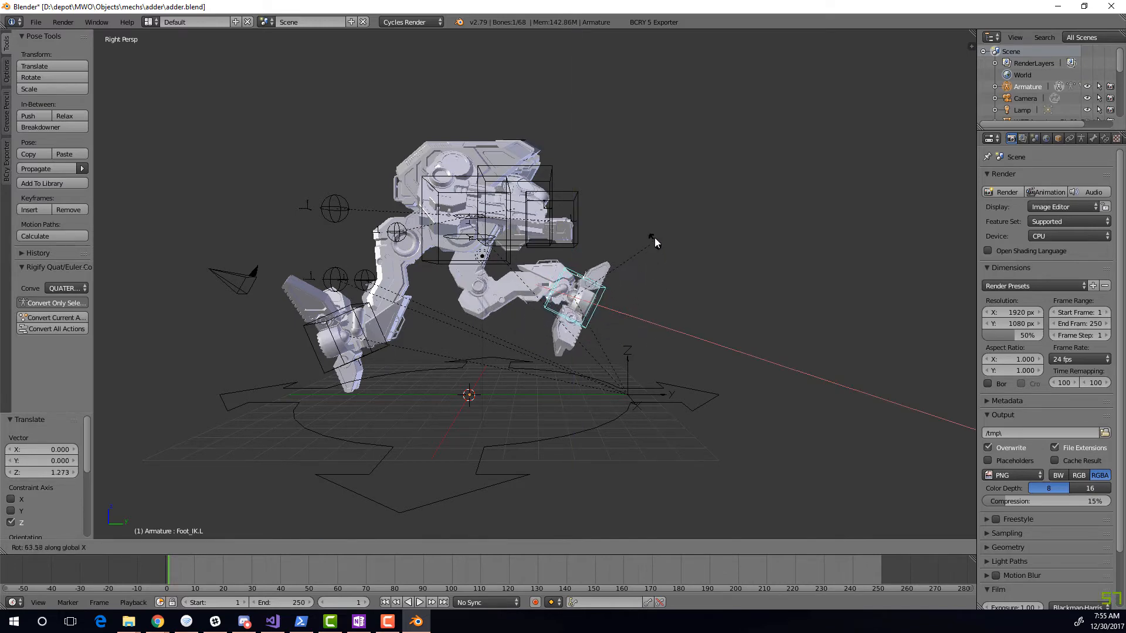
left_click(653, 238)
From the front view, shift the left foot control Foot_IK.L about -1.11 along the global X axis
middle_click_drag(653, 238, 559, 268)
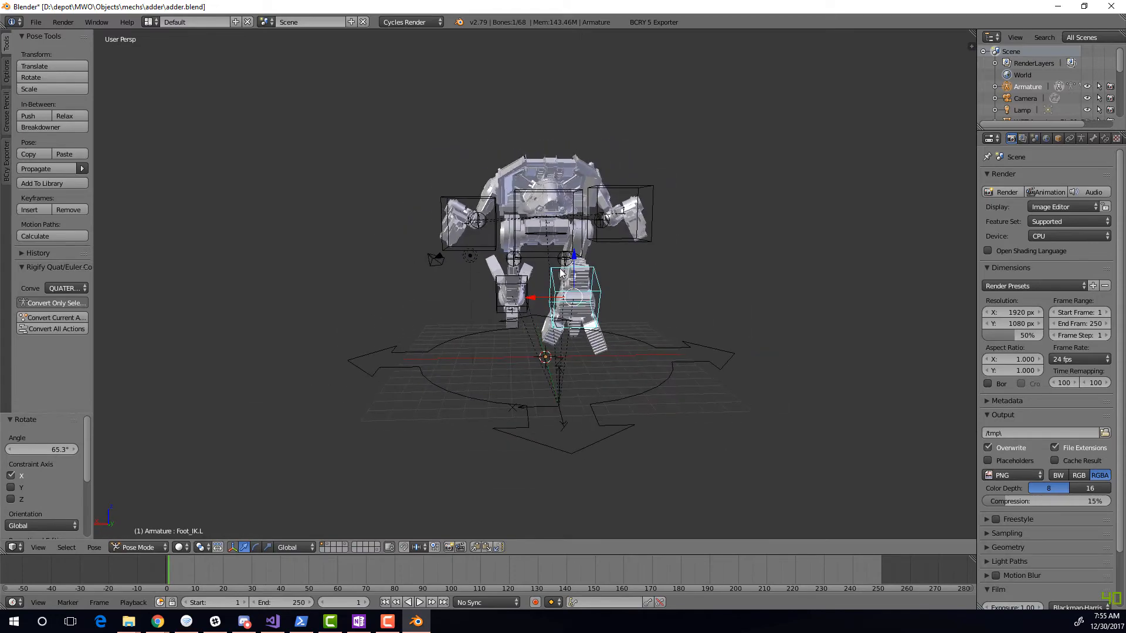
key("KP_3")
key("KP_1")
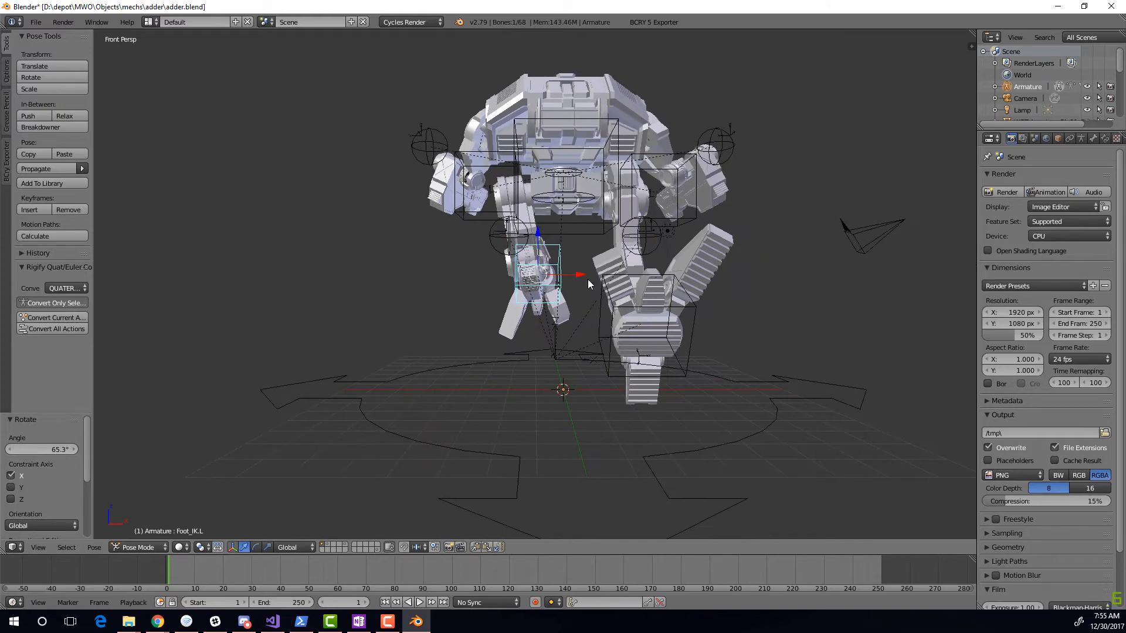
key("g")
key("x")
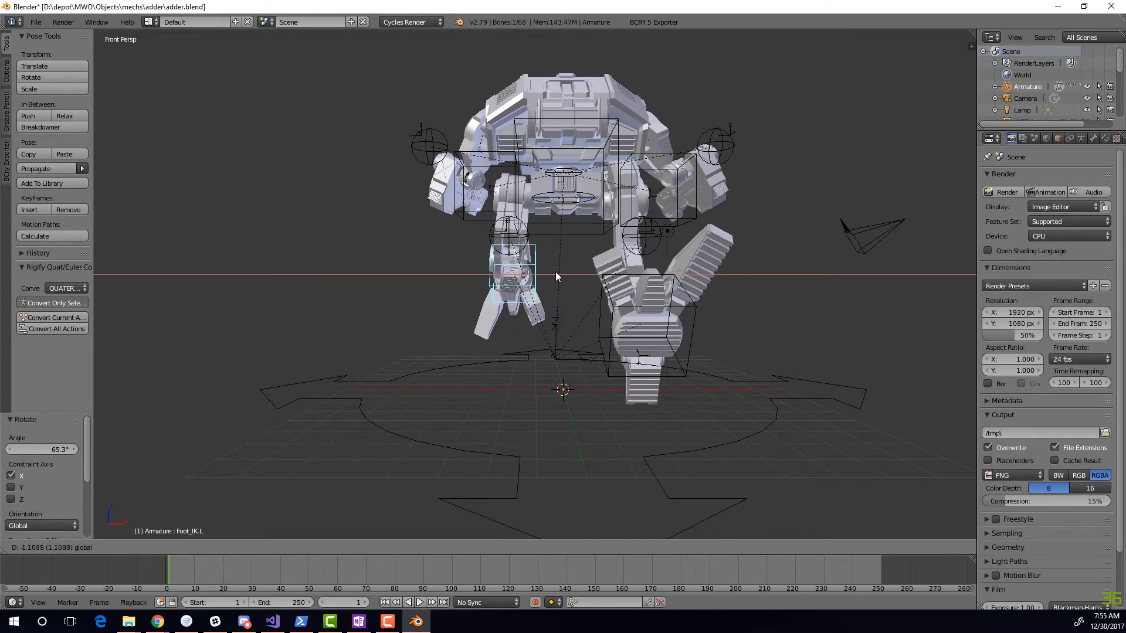
left_click(554, 272)
Shift the right foot control Foot_IK.R outward by about 0.566 along X and -0.094 along Z
right_click(642, 326)
key("g")
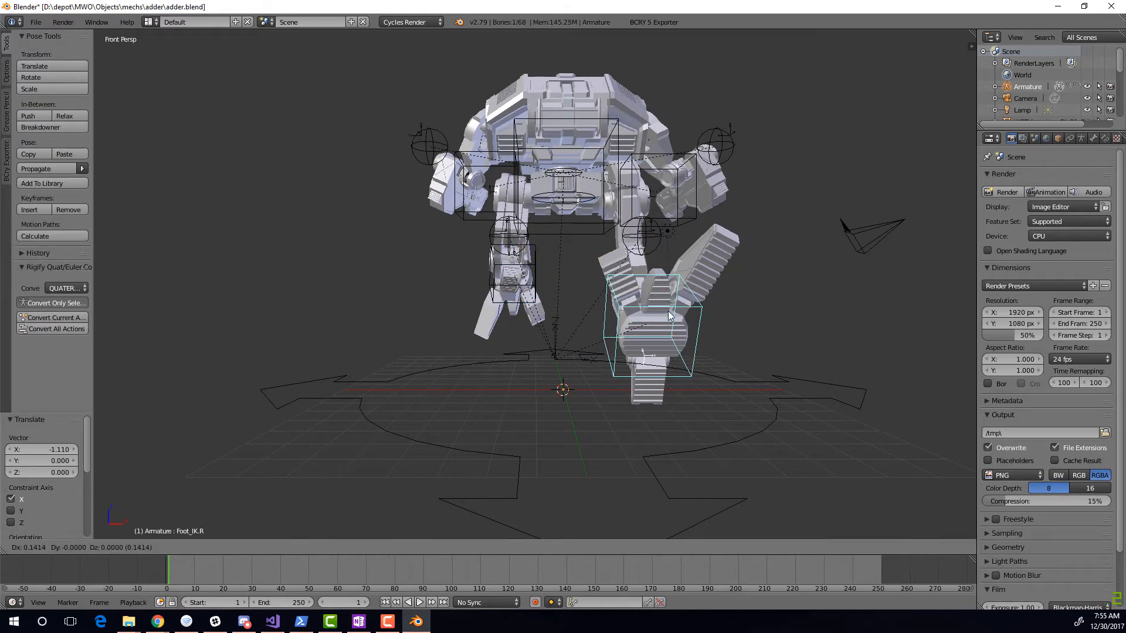
right_click(678, 310)
key("g")
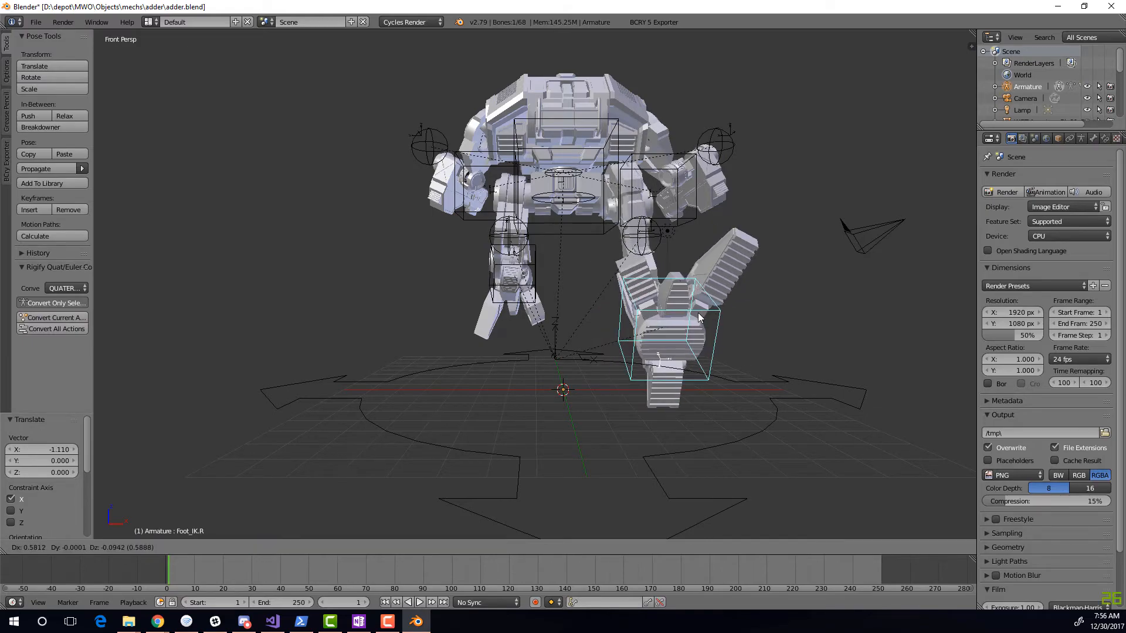
left_click(697, 312)
Show only the second scene layer with the weapon parts and switch the viewport to textured material shading
middle_click_drag(537, 259, 744, 274)
scroll(702, 237, "down", 4)
middle_click_drag(702, 234, 585, 72)
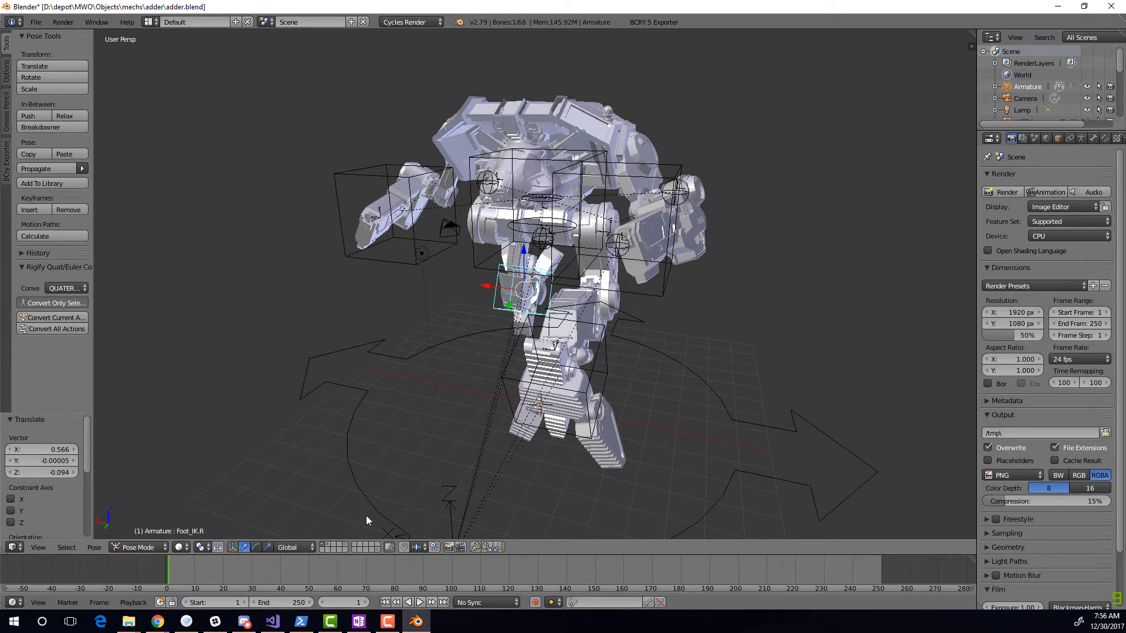
left_click(328, 543)
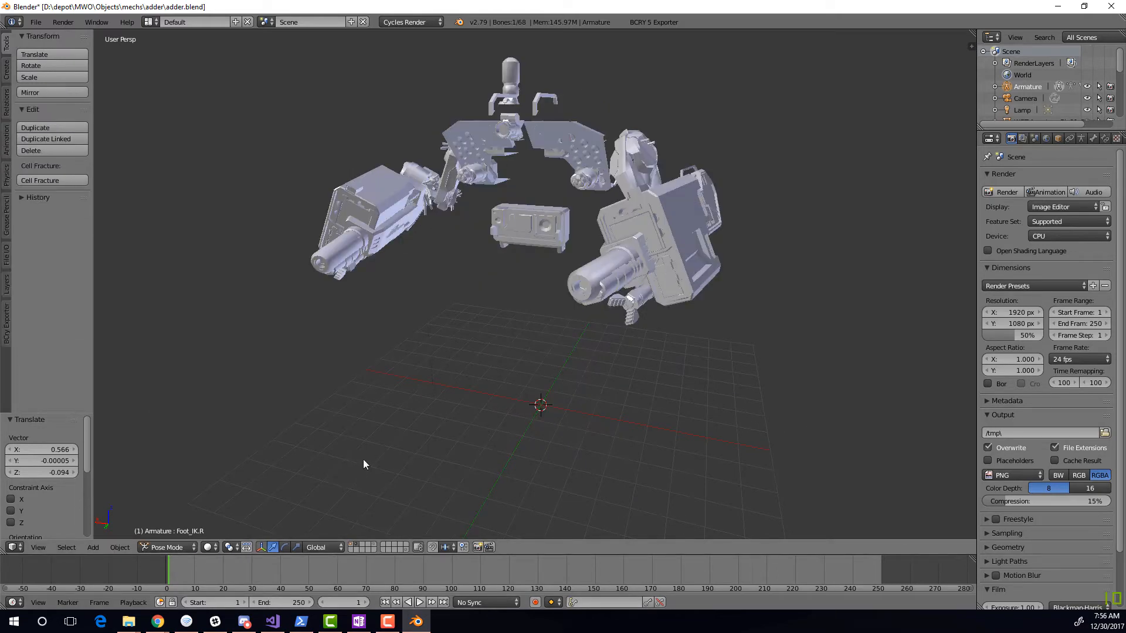
left_click(209, 547)
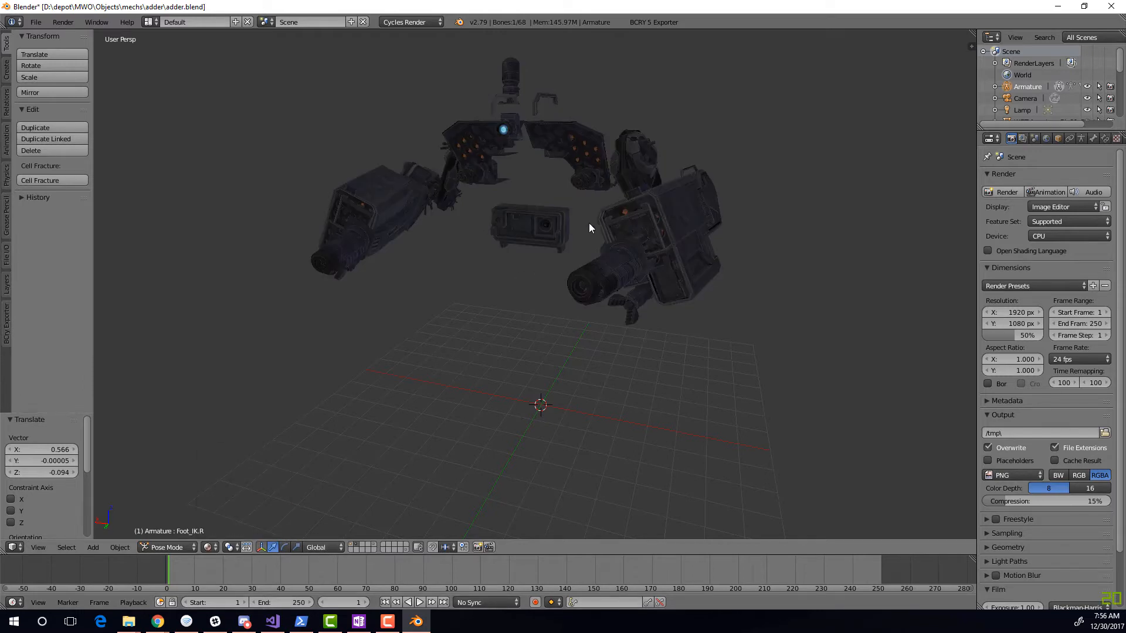
middle_click_drag(663, 157, 589, 215, "shift")
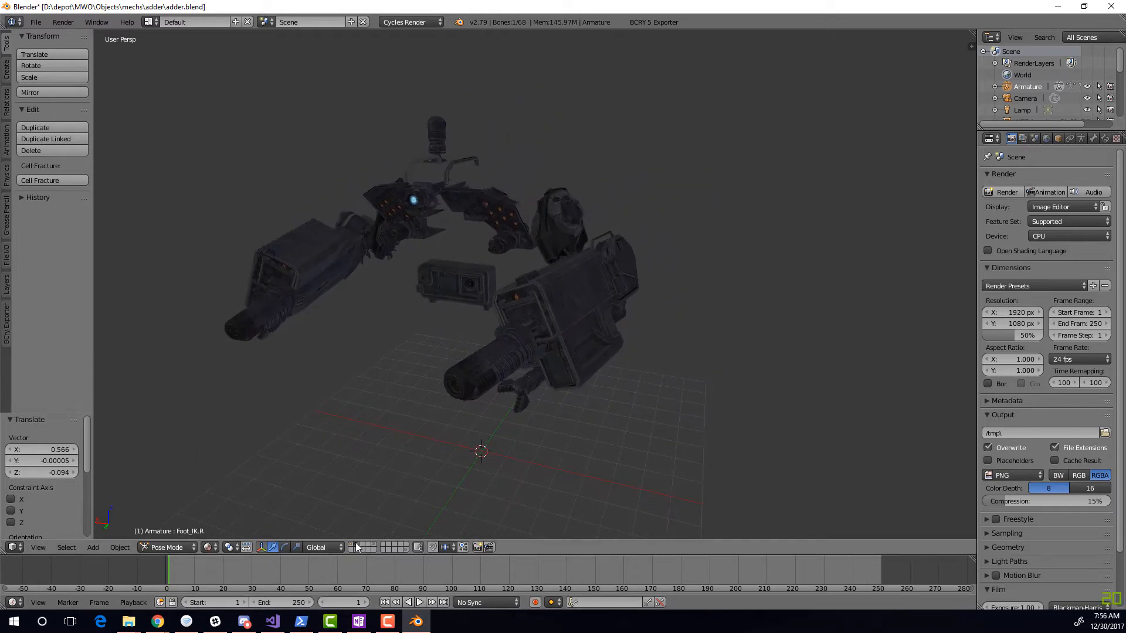
Assign the lbx10 weapon objects on both forearms to the first layer and display that layer
right_click(475, 367)
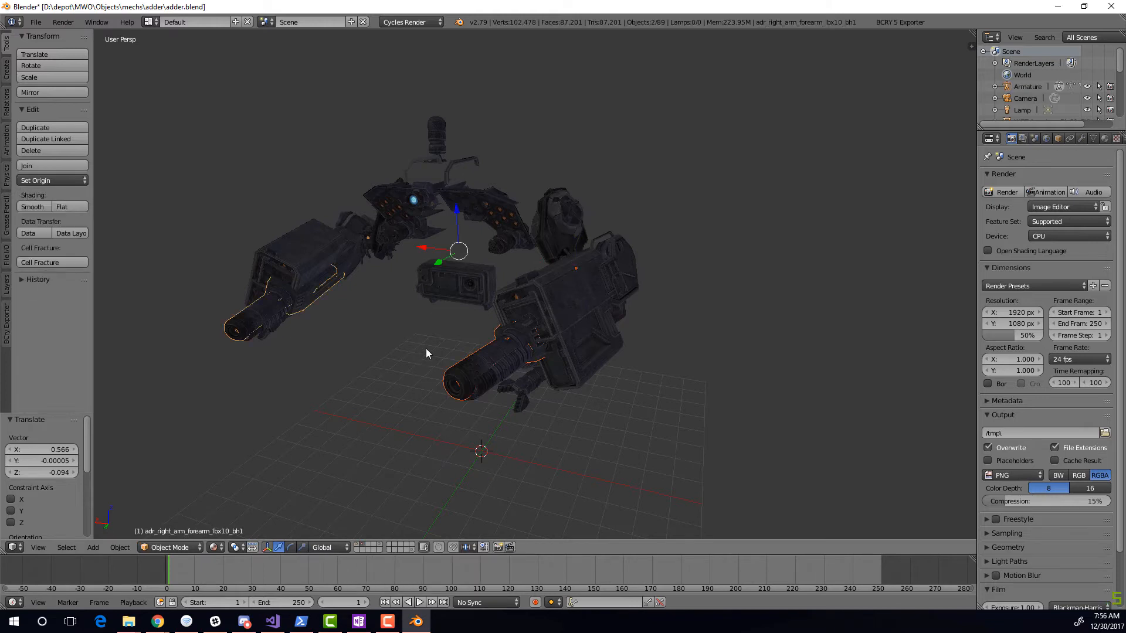
key("m")
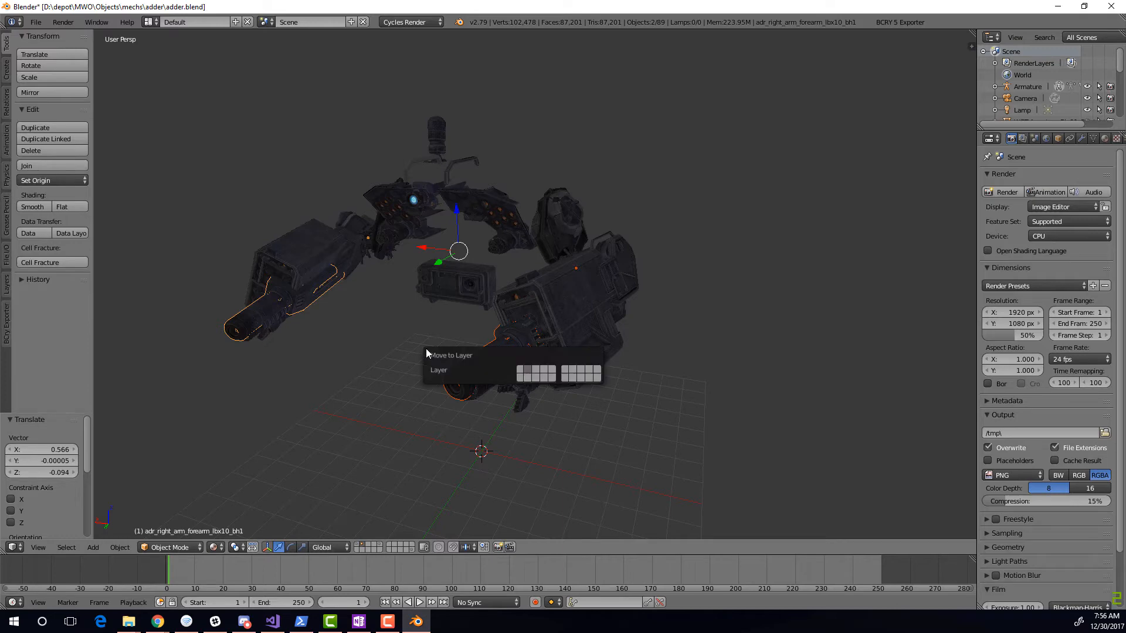
left_click(522, 370)
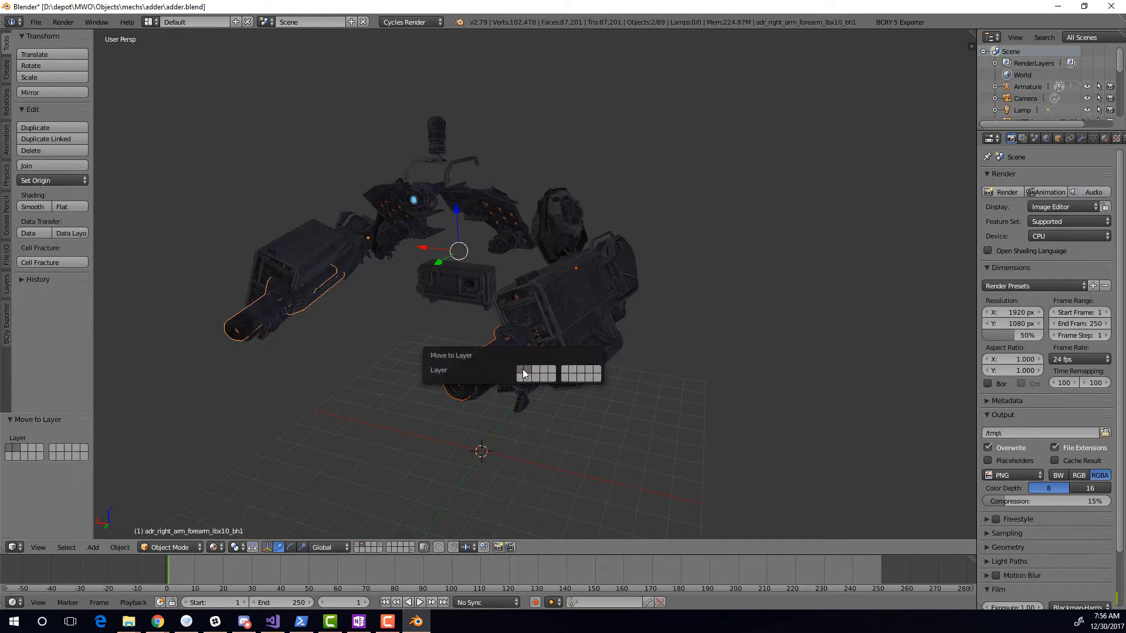
left_click(355, 546)
middle_click_drag(396, 417, 526, 385)
Reset the location and rotation of all the armature's pose bones, and deselect them
key("a")
key("a")
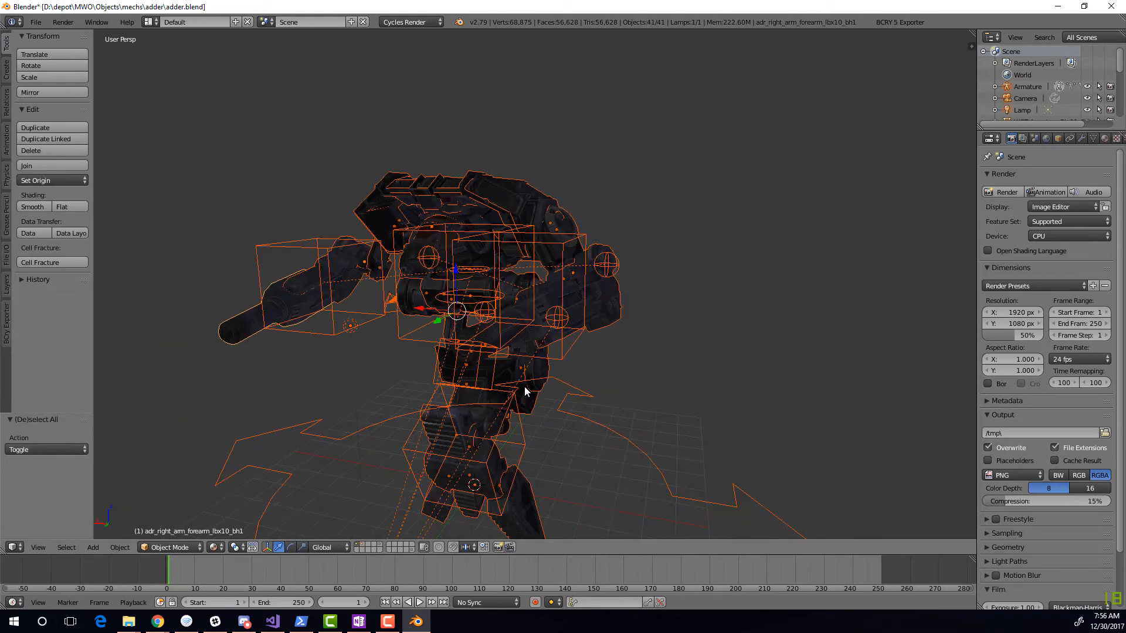
right_click(555, 322)
right_click(562, 283)
key("a")
key("a")
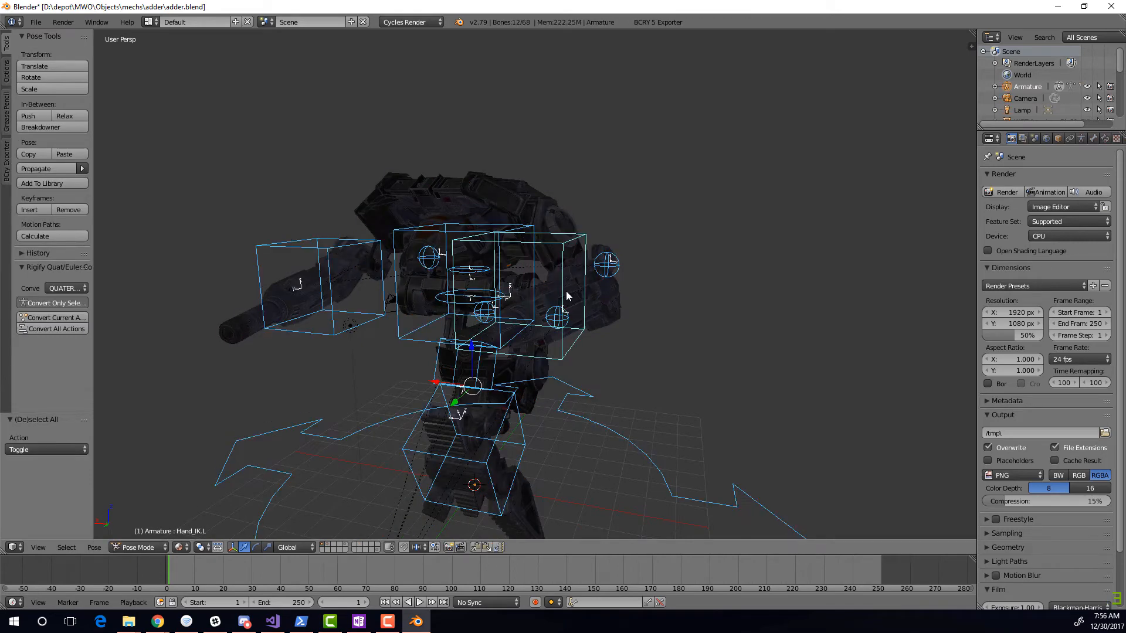
key("alt+r")
middle_click_drag(566, 296, 408, 298)
key("a")
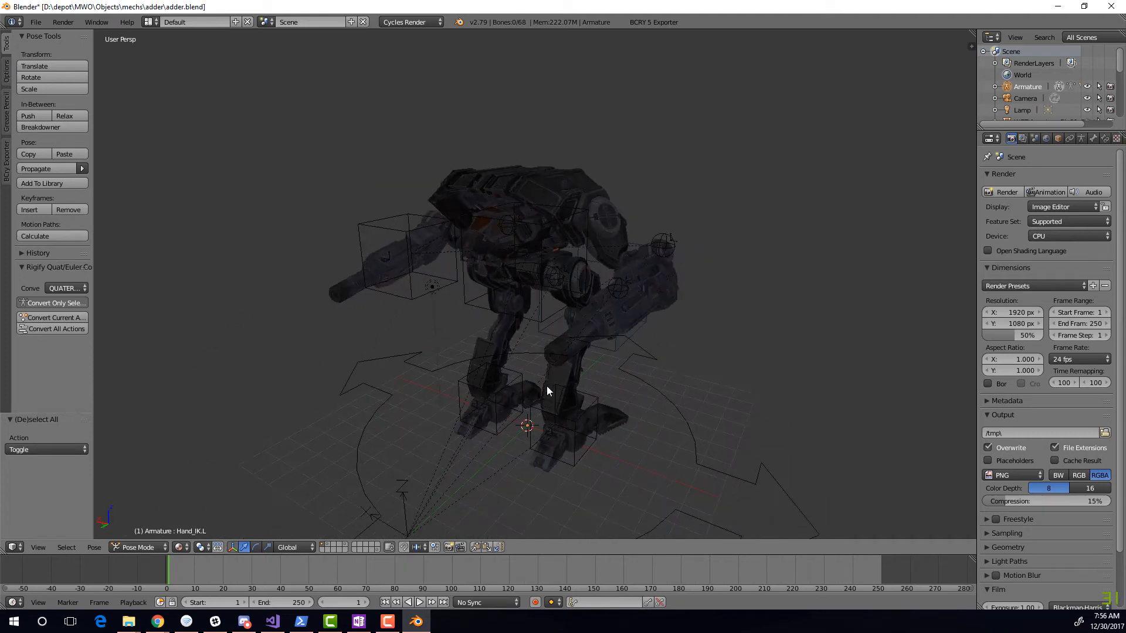
Split the 3D view into two side-by-side areas of roughly equal width
middle_click_drag(575, 250, 532, 247)
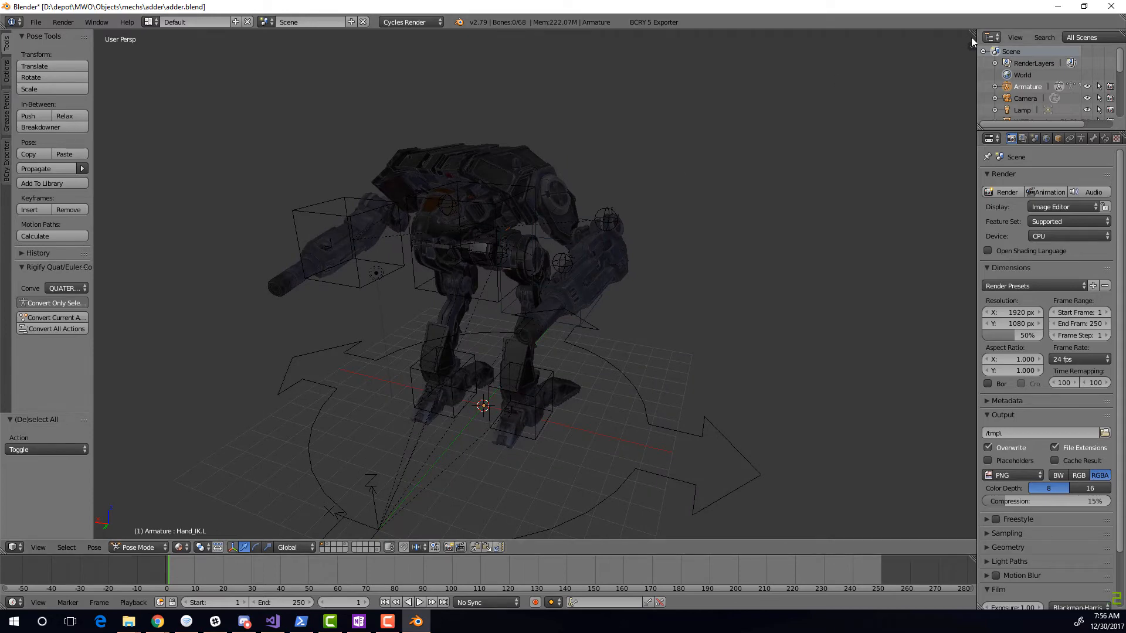
left_click_drag(969, 38, 530, 87)
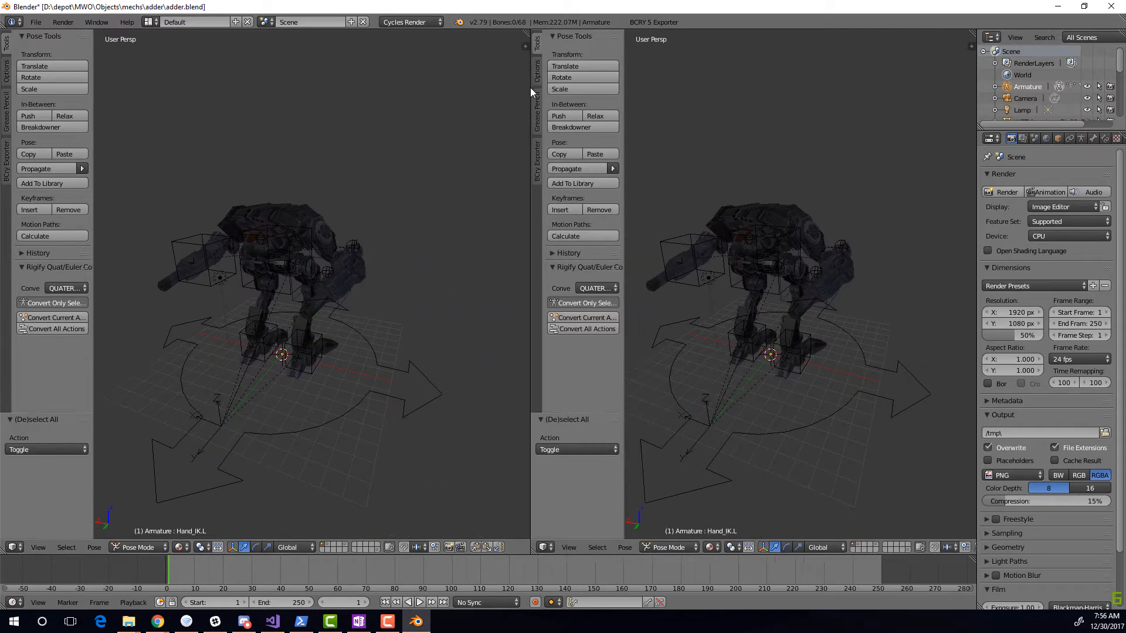
middle_click_drag(331, 187, 339, 220)
Select the adr_left_leg_calf mesh, display its adder_body material settings and enlarge the material slot list
right_click(352, 213)
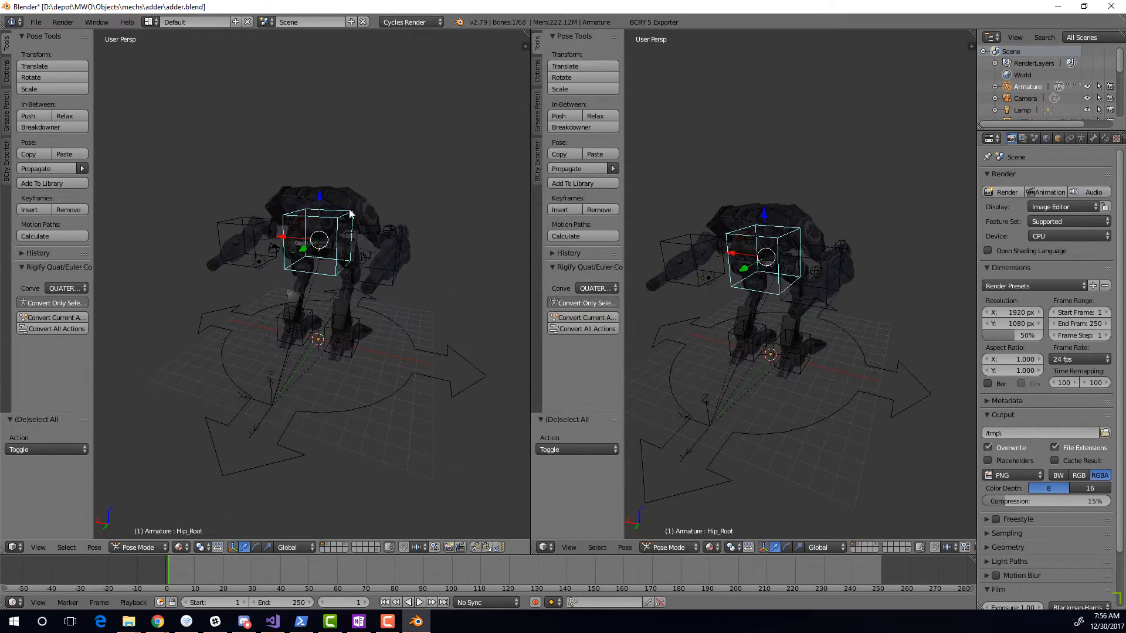
right_click(324, 199)
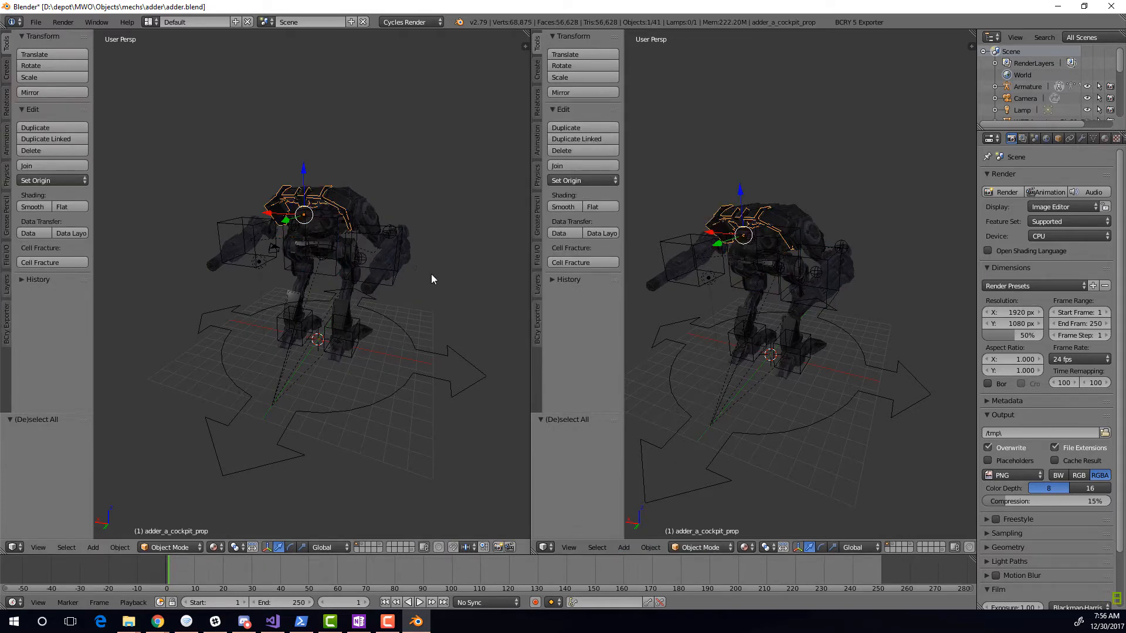
right_click(344, 311)
right_click(343, 304)
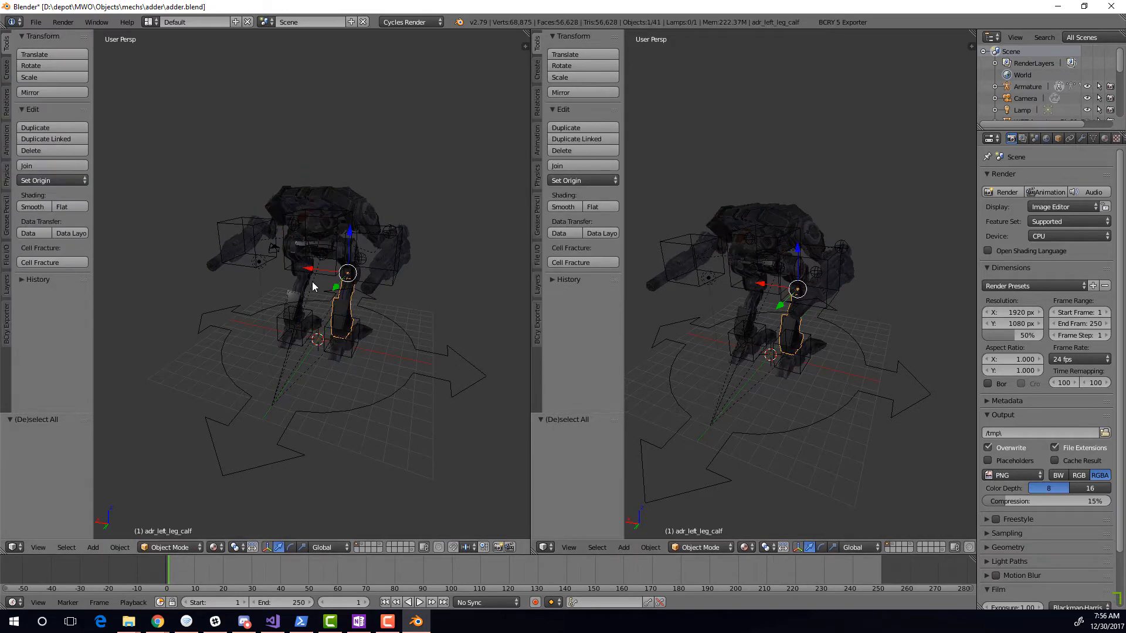
left_click(1105, 138)
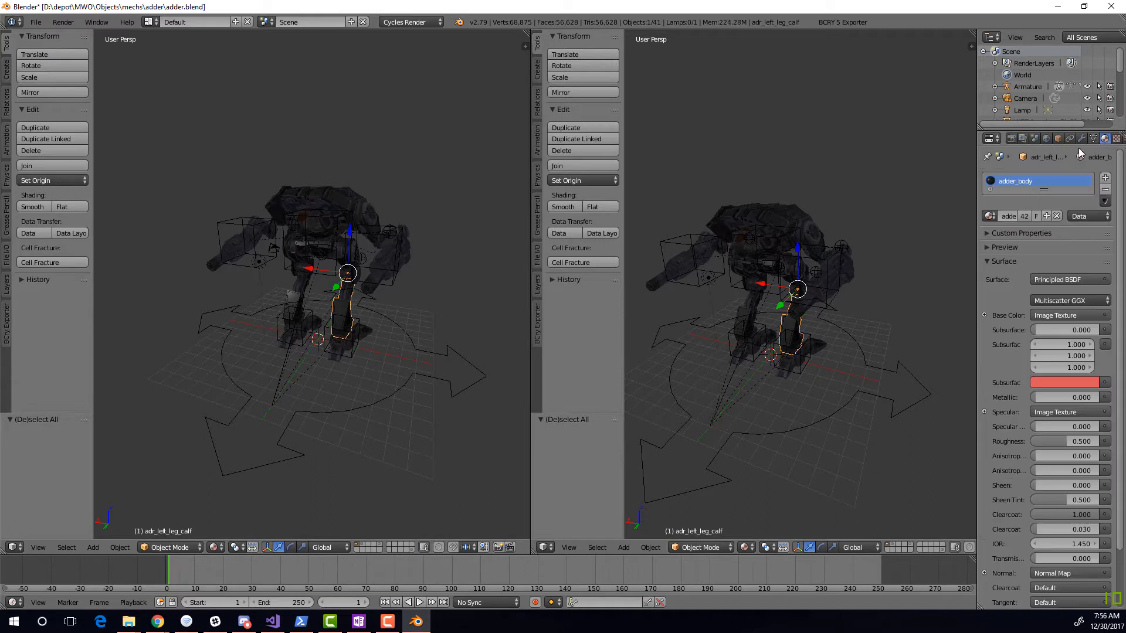
left_click_drag(1043, 190, 1044, 229)
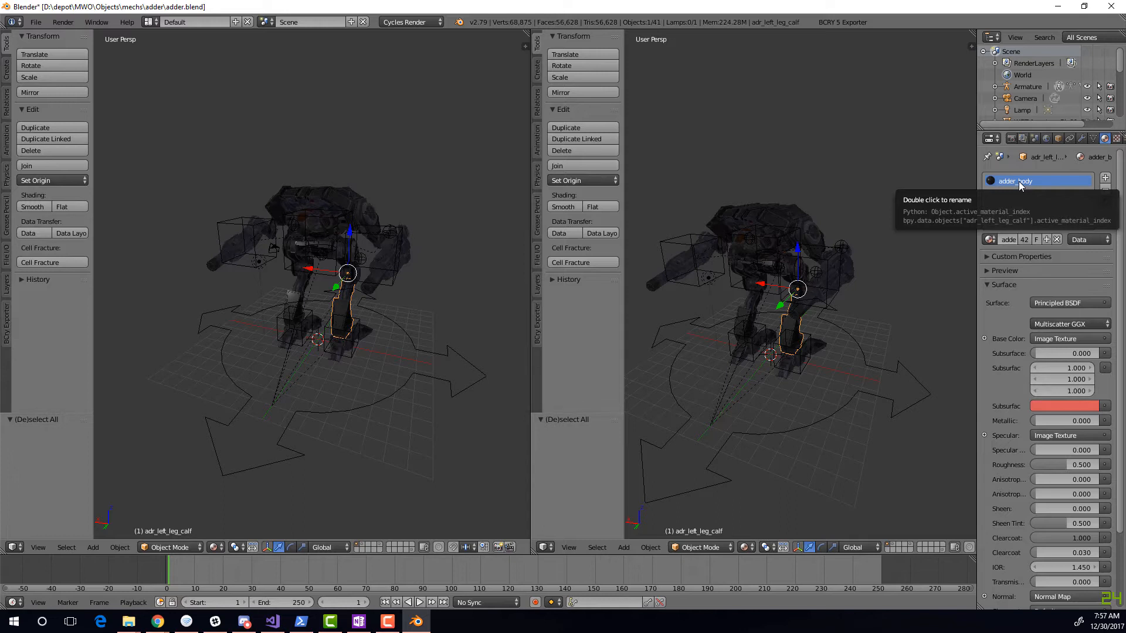
Turn the second 3D view into a Node Editor and widen it to show the adder_body material nodes
left_click(544, 547)
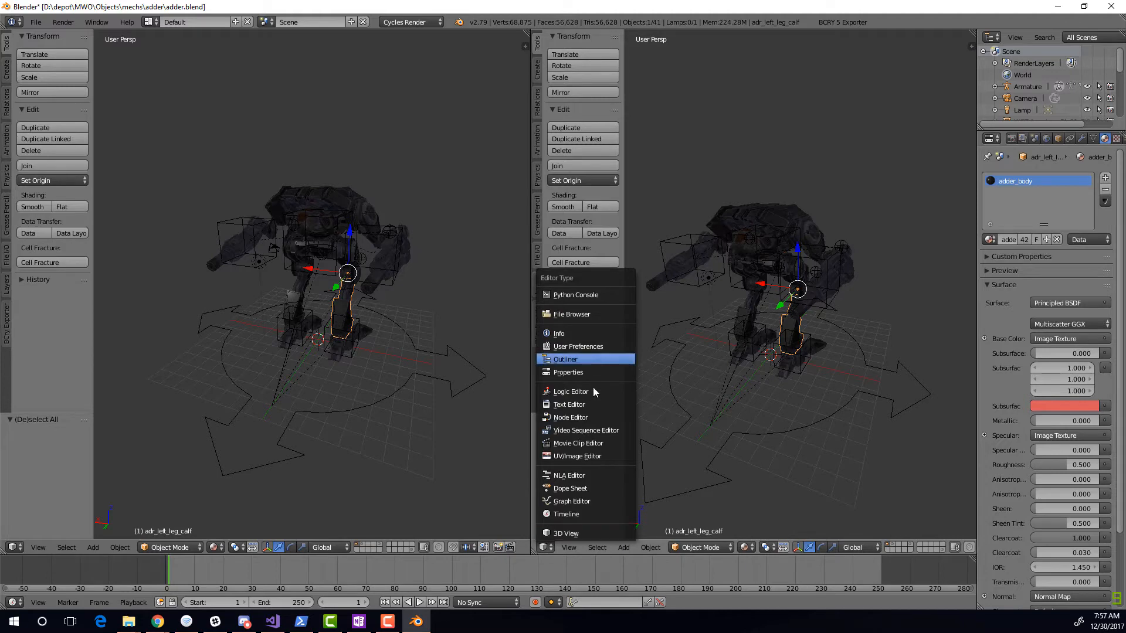
left_click(593, 419)
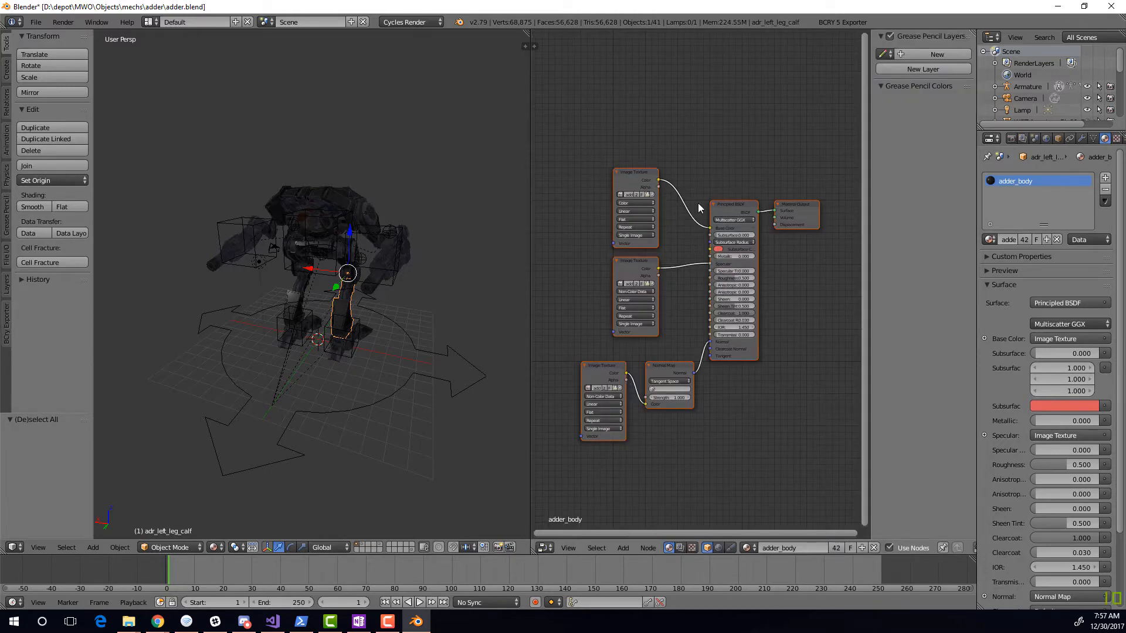
left_click_drag(529, 223, 440, 223)
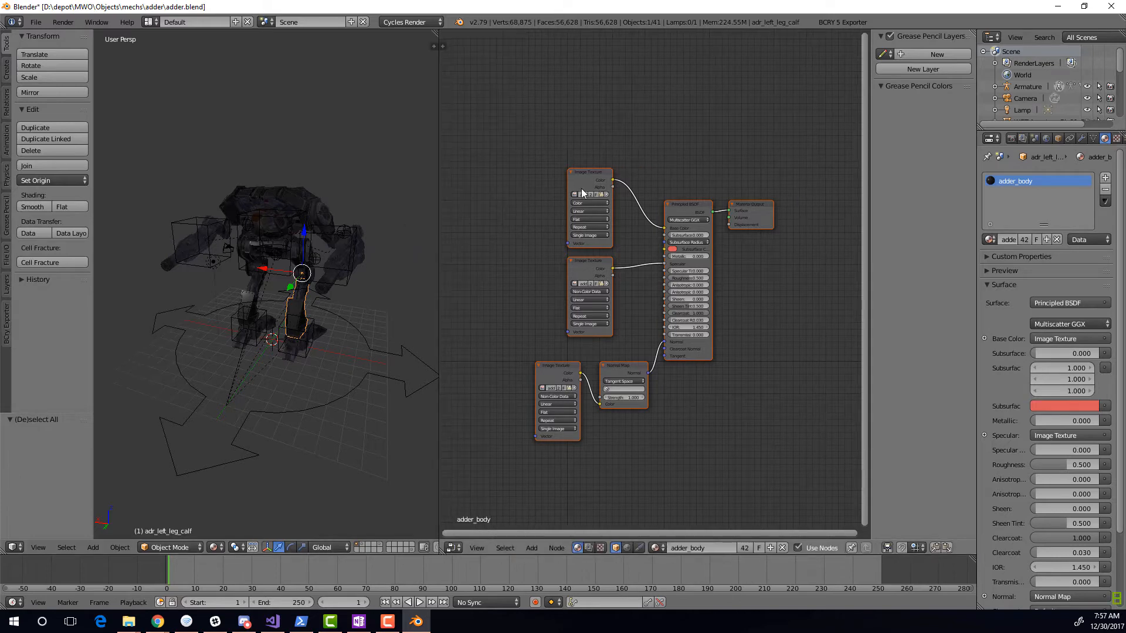
Widen the two Image Texture nodes feeding Base Color and Specular so their texture file names are readable
left_click(588, 170)
left_click_drag(568, 181, 510, 181)
left_click_drag(567, 272, 503, 271)
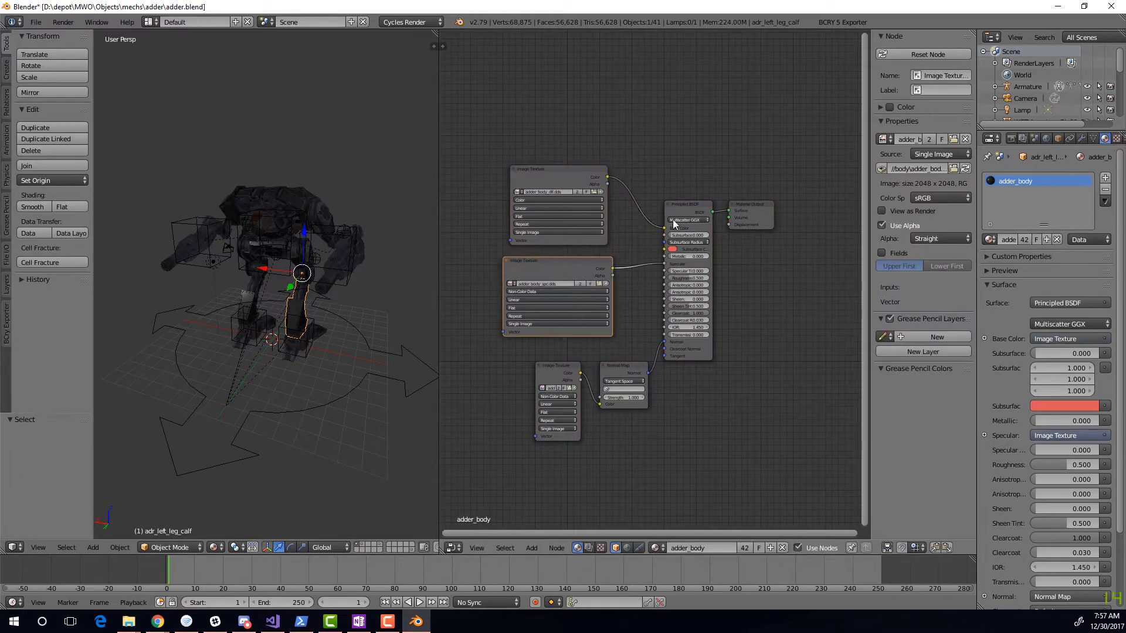
Select the Principled BSDF node, and append the MWO_CAMO material from d:\scripts\mwo_camo_v3.blend
left_click(690, 205)
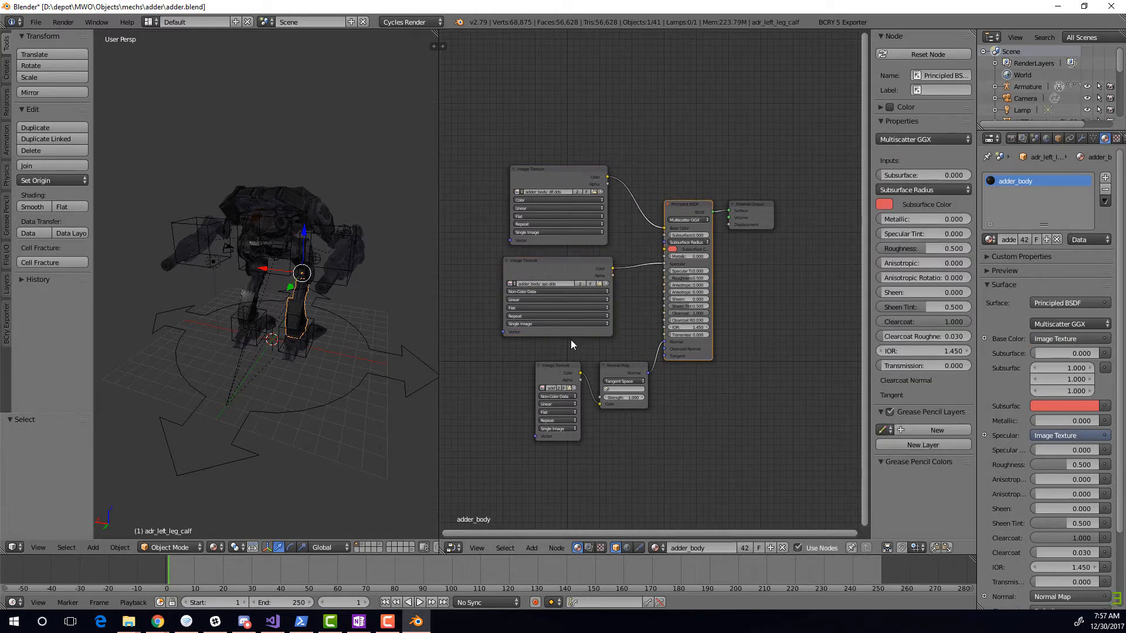
left_click(36, 22)
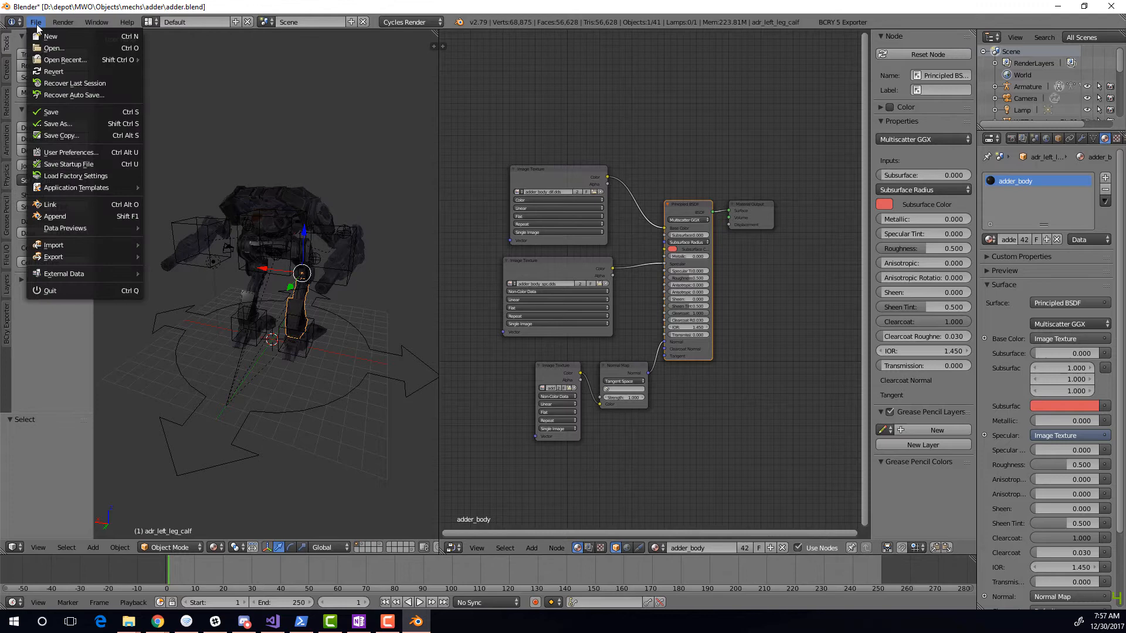
left_click(77, 217)
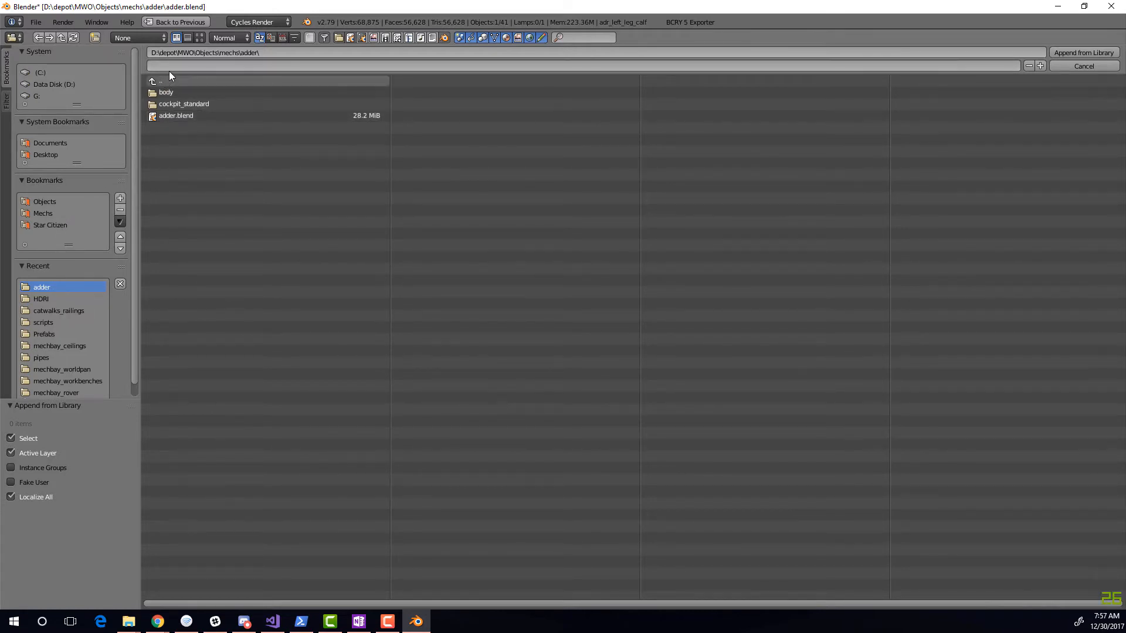
left_click(272, 53)
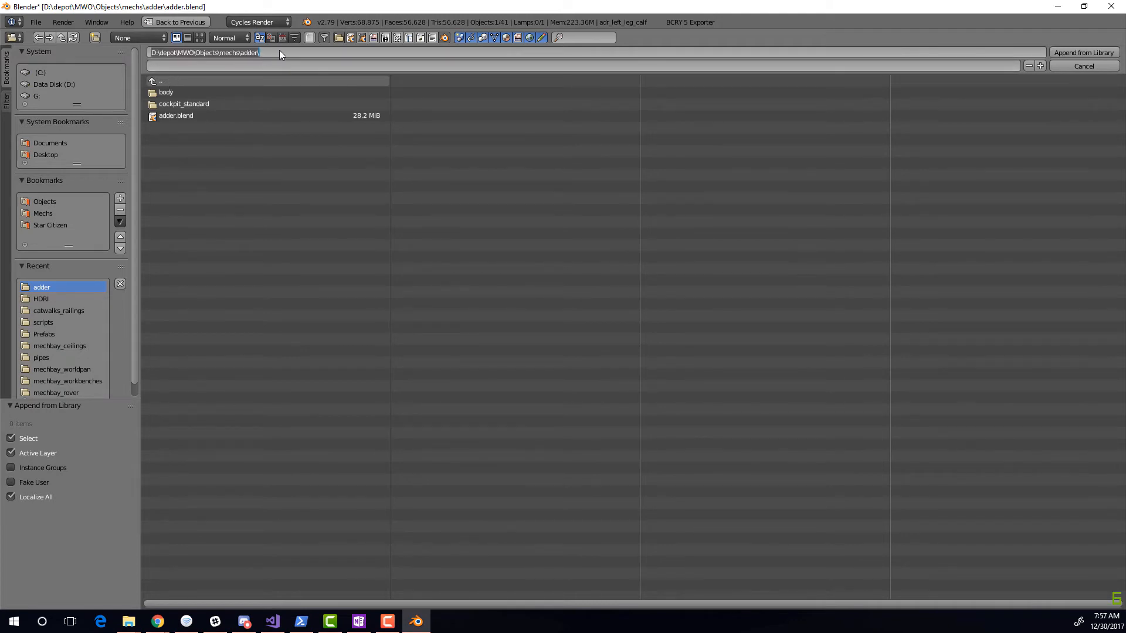
type("d:\\scripts\\")
key("Return")
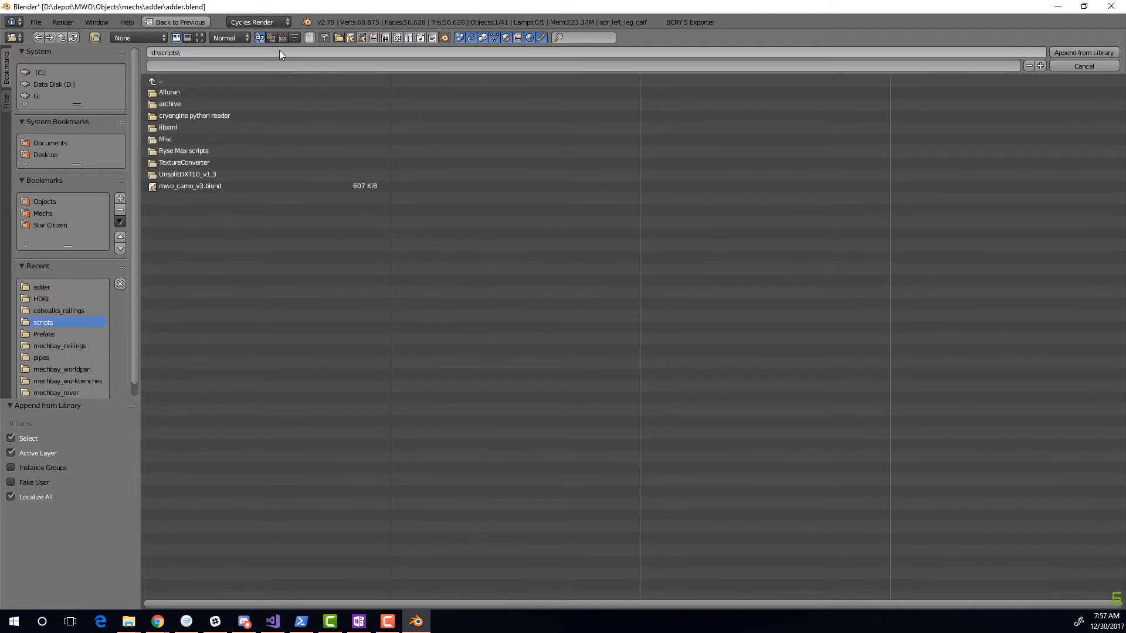
left_click(185, 185)
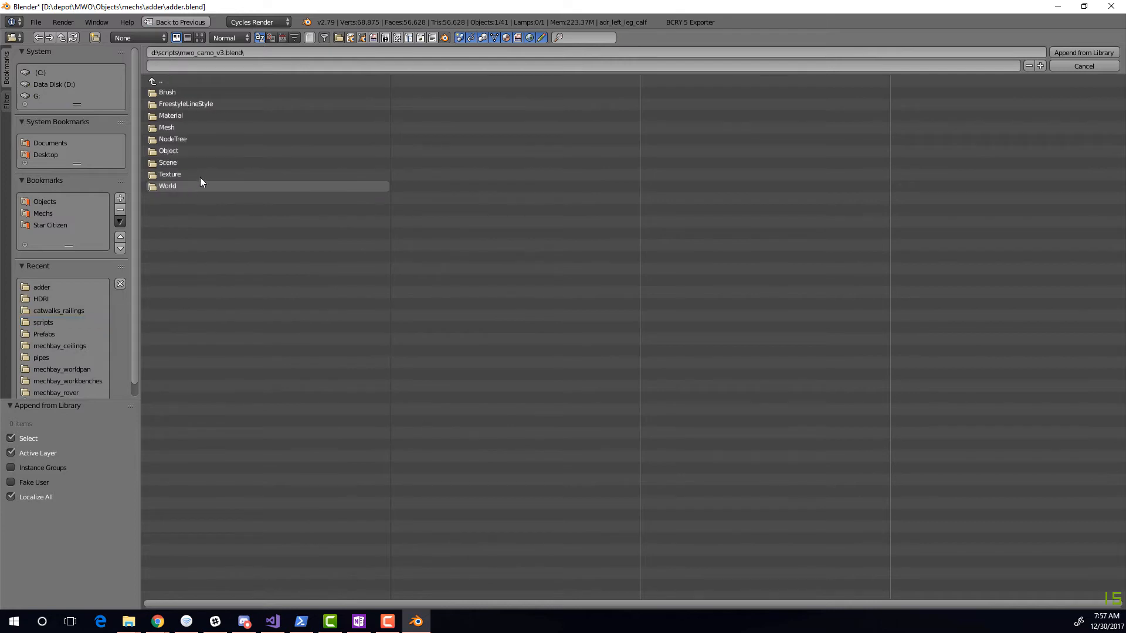
left_click(173, 116)
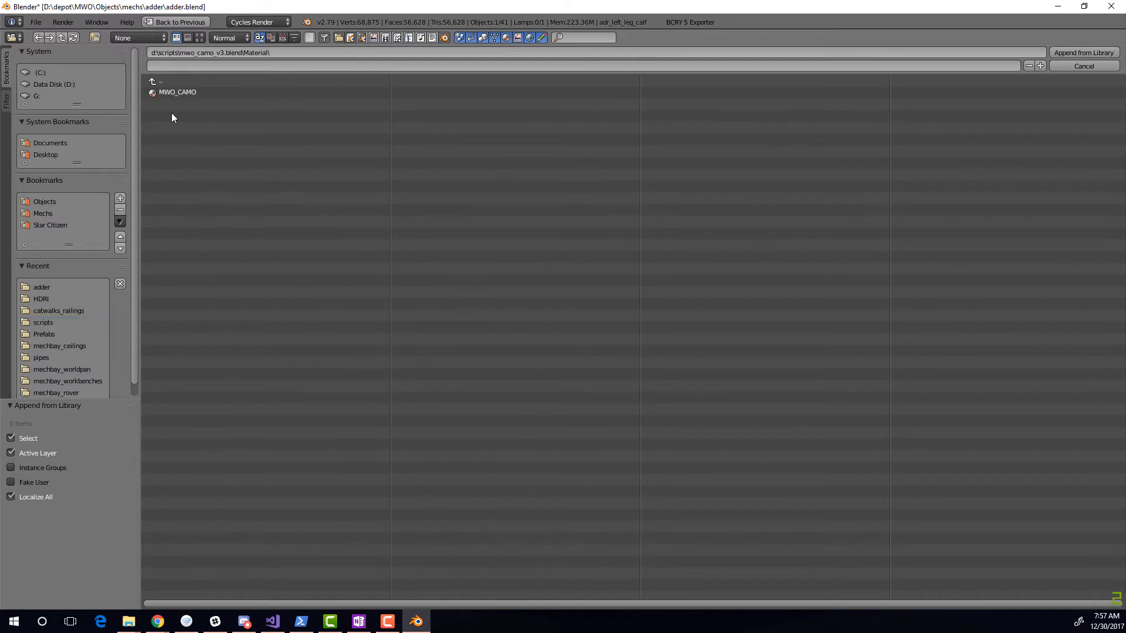
left_click(181, 92)
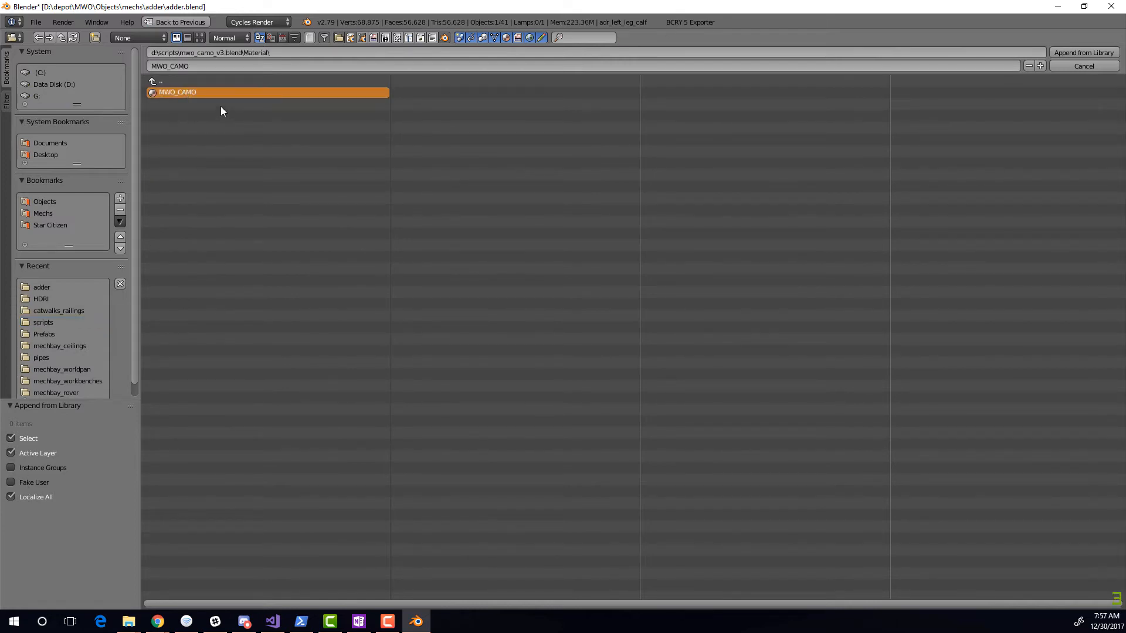
left_click(1082, 54)
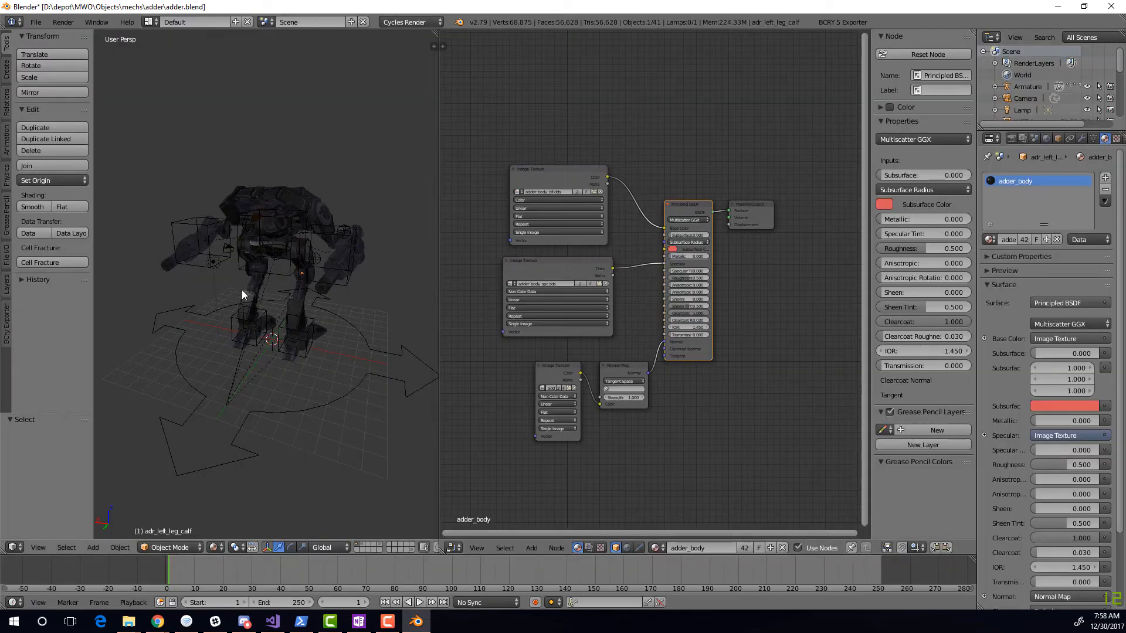
Add a second material slot to adr_left_leg_calf and assign the MWO_CAMO material to it
middle_click_drag(241, 289, 255, 272)
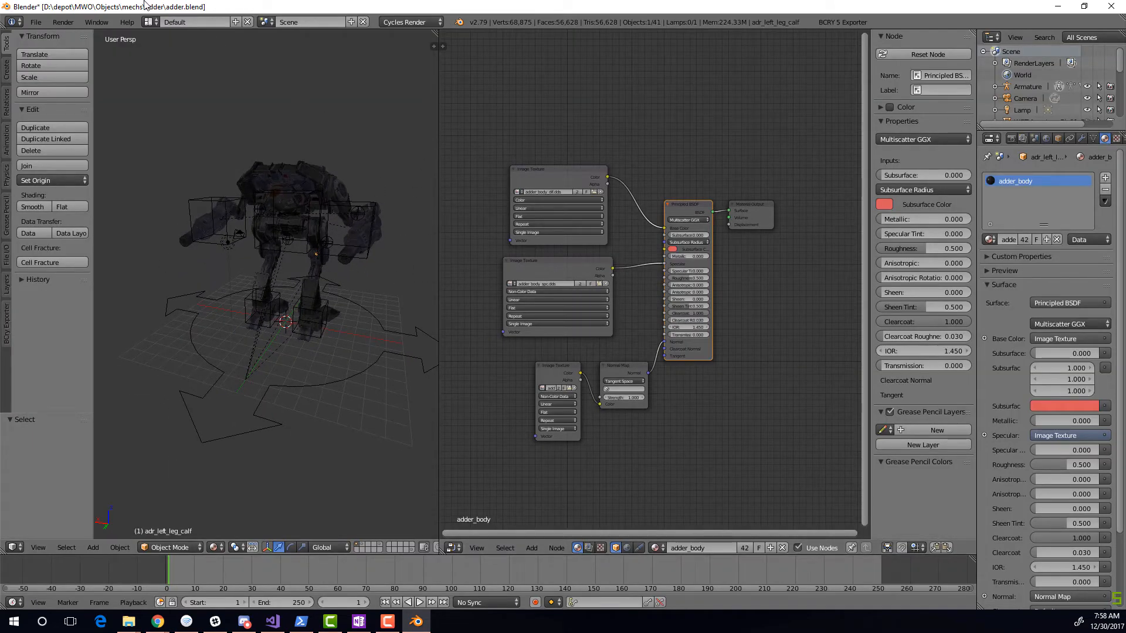
left_click(1105, 177)
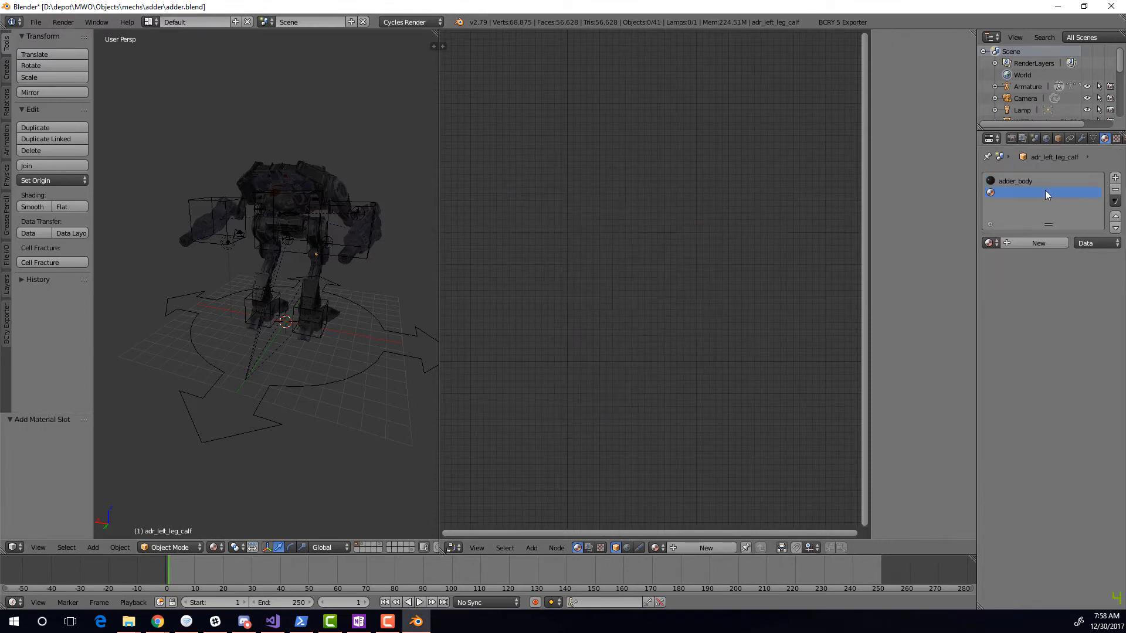
left_click(992, 242)
type("camo")
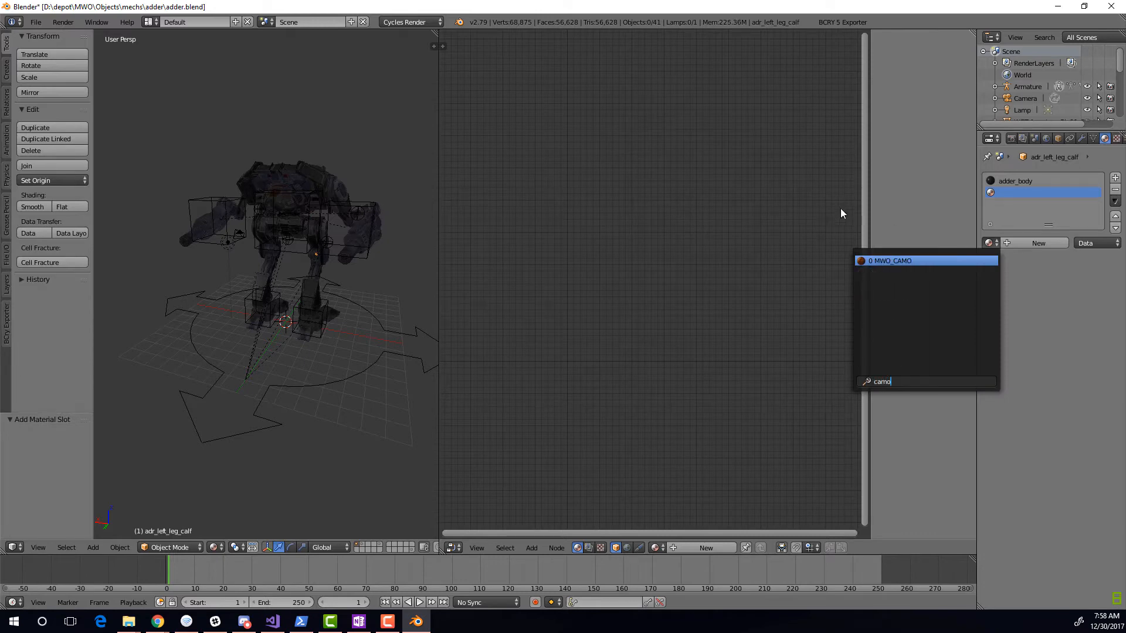
left_click(888, 261)
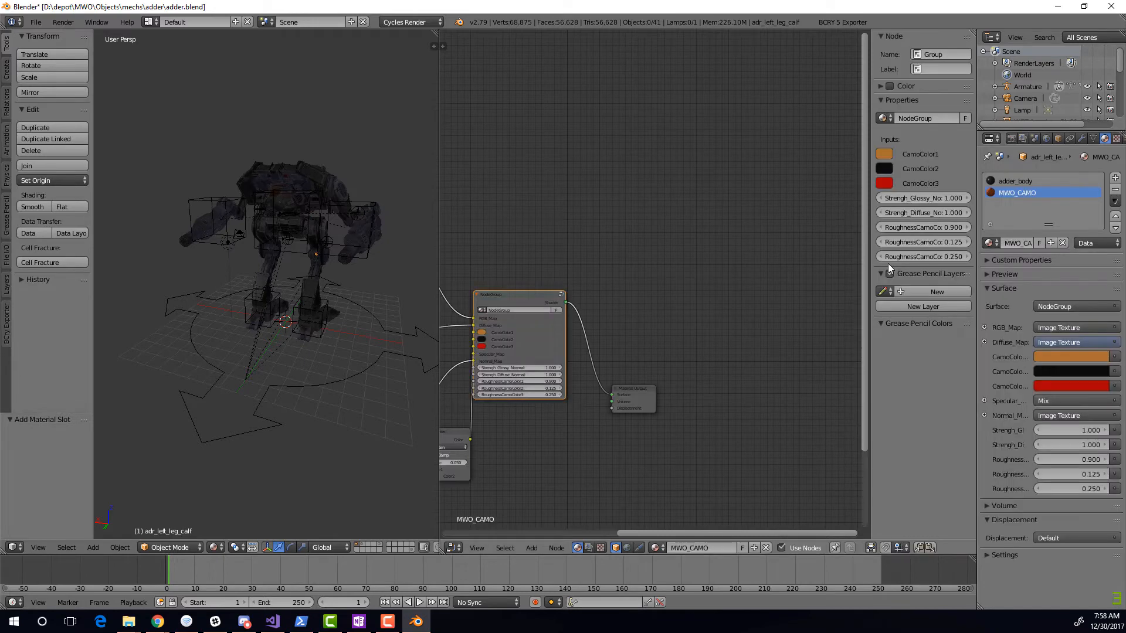
Move the camo NodeGroup node away from the Lighten node, closer to the Material Output, and examine the camo and diffuse Image Texture frames
key("Home")
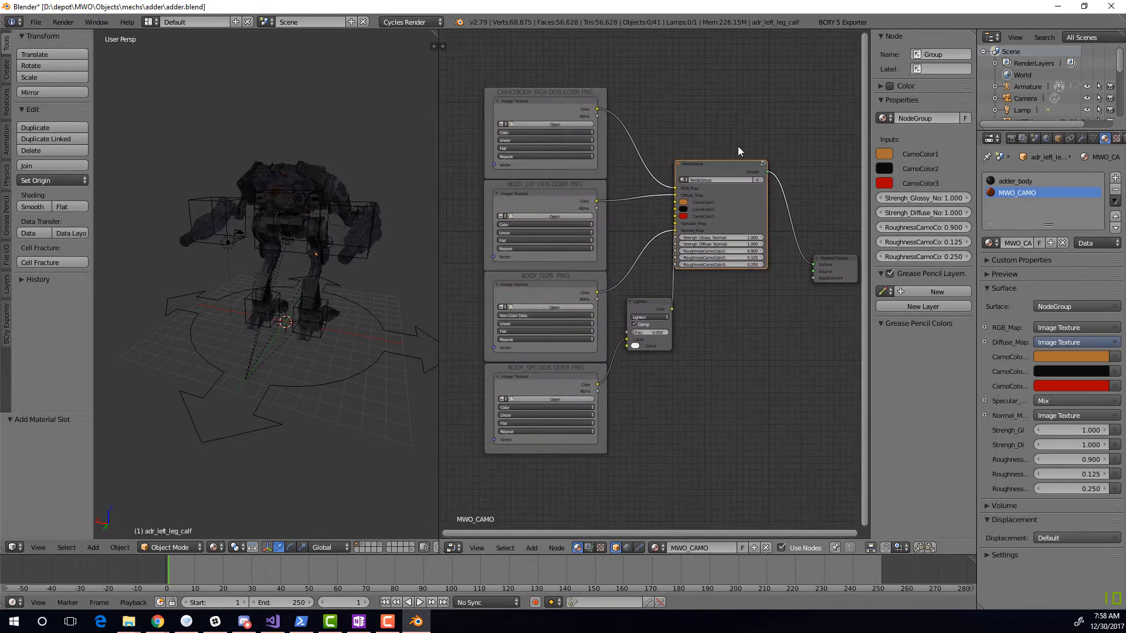
middle_click_drag(725, 302, 702, 323)
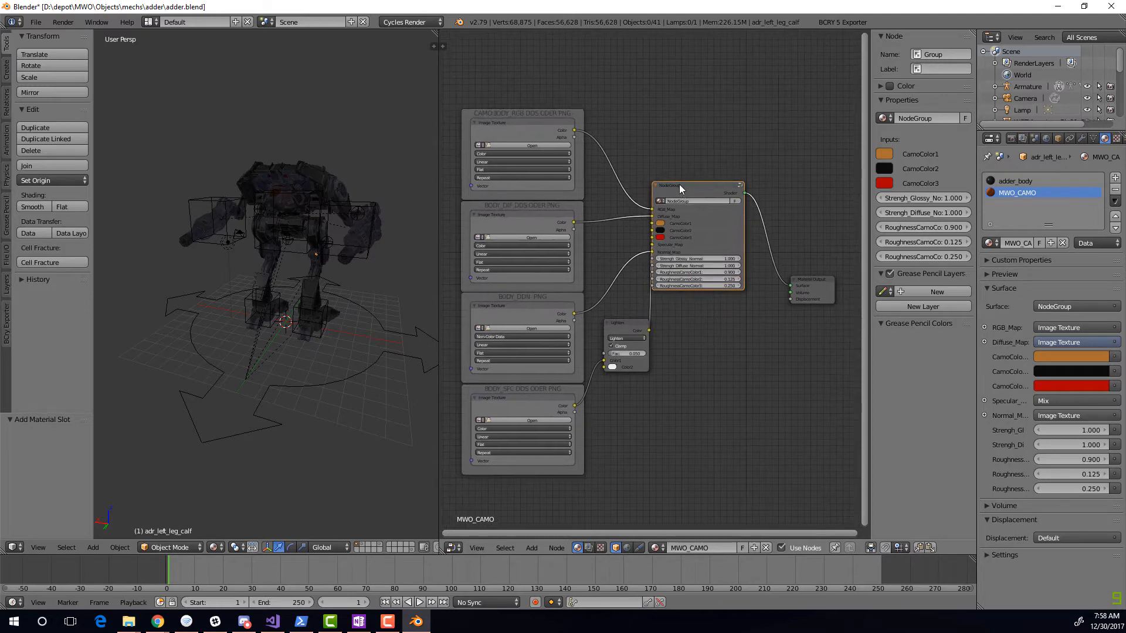
left_click_drag(679, 184, 710, 210)
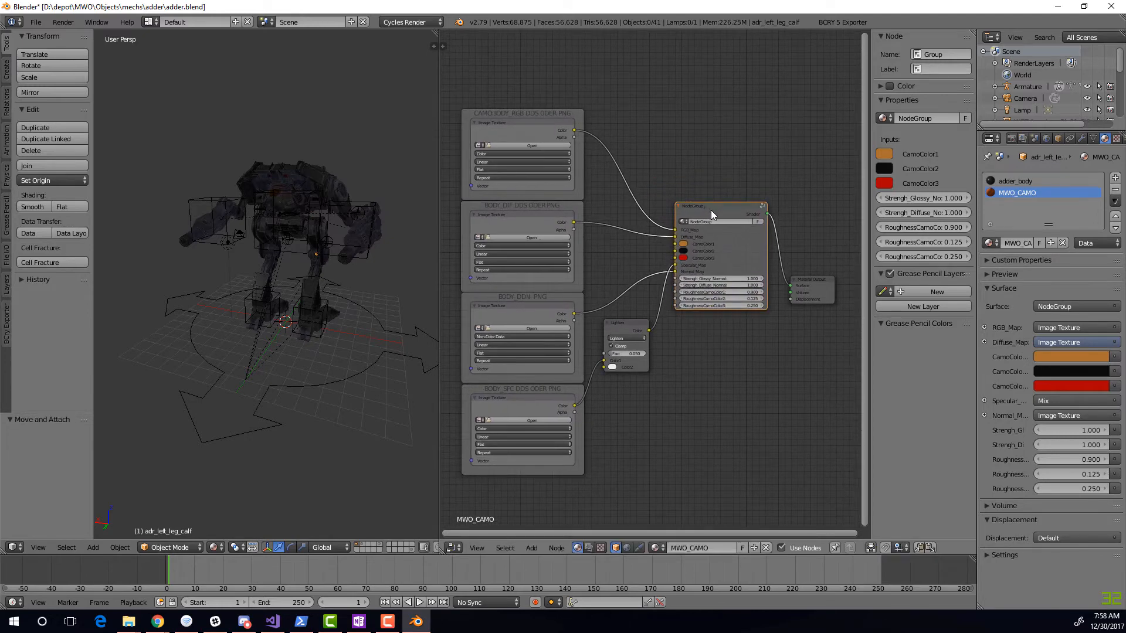
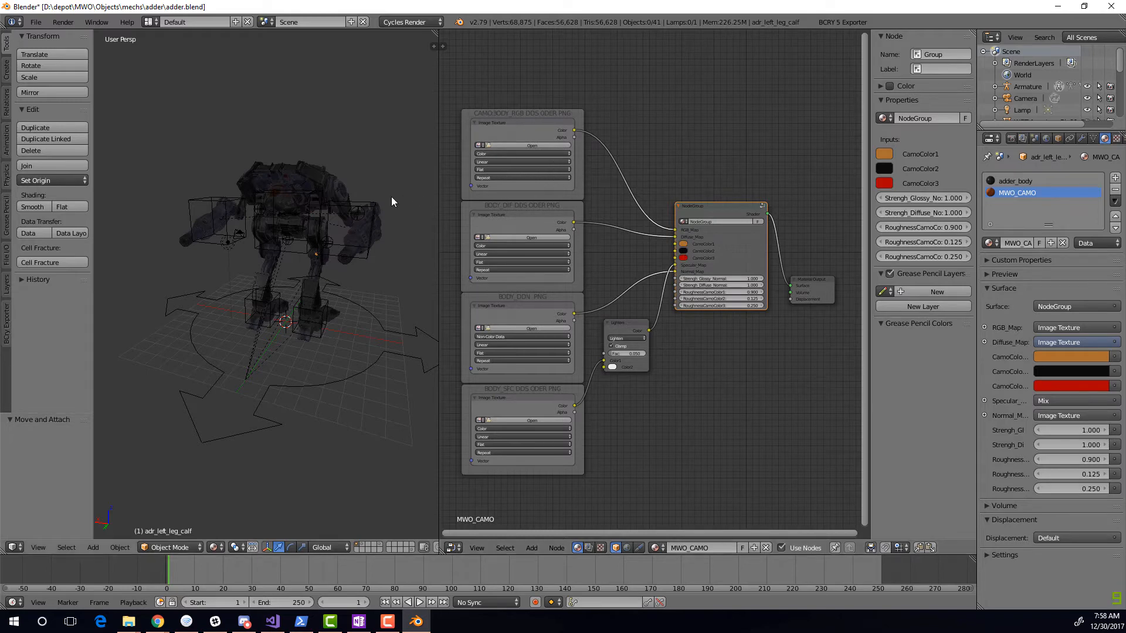
scroll(488, 146, "up", 6)
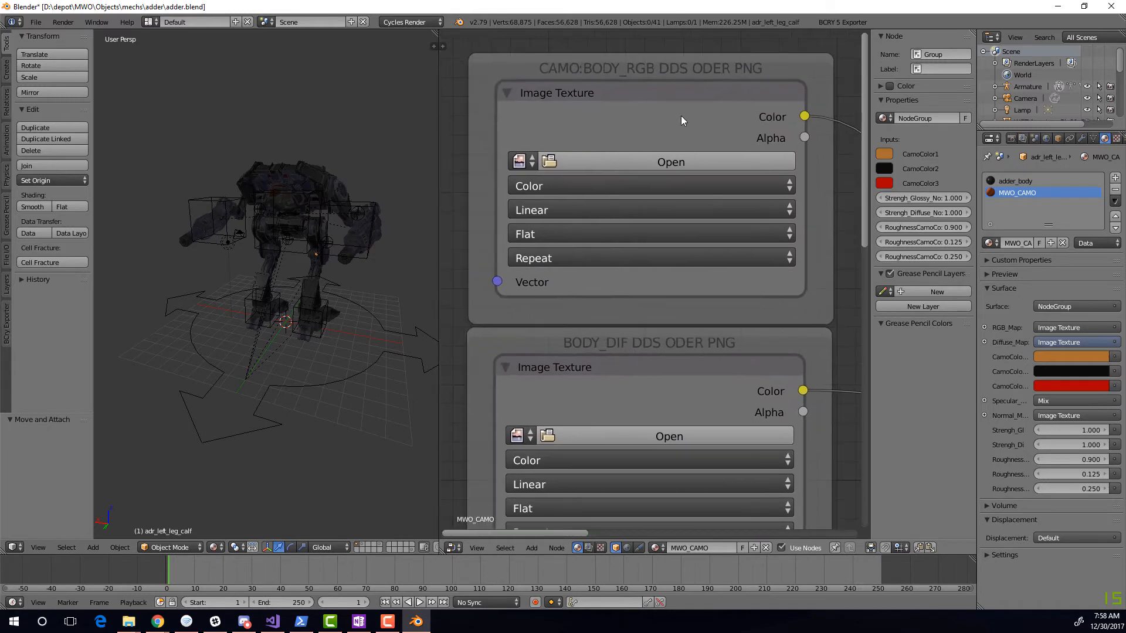
Assign adder_body_rgb.dds to the CAMO:BODY_RGB image texture node and adder_body_dif.dds to the BODY_DIF node
left_click(527, 162)
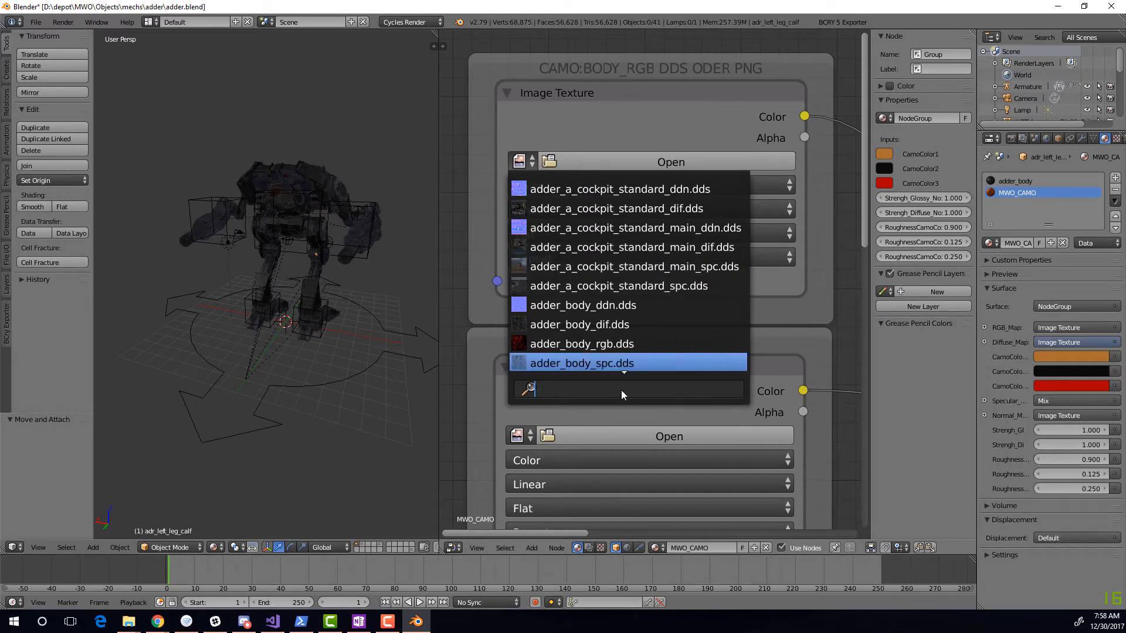
type("body")
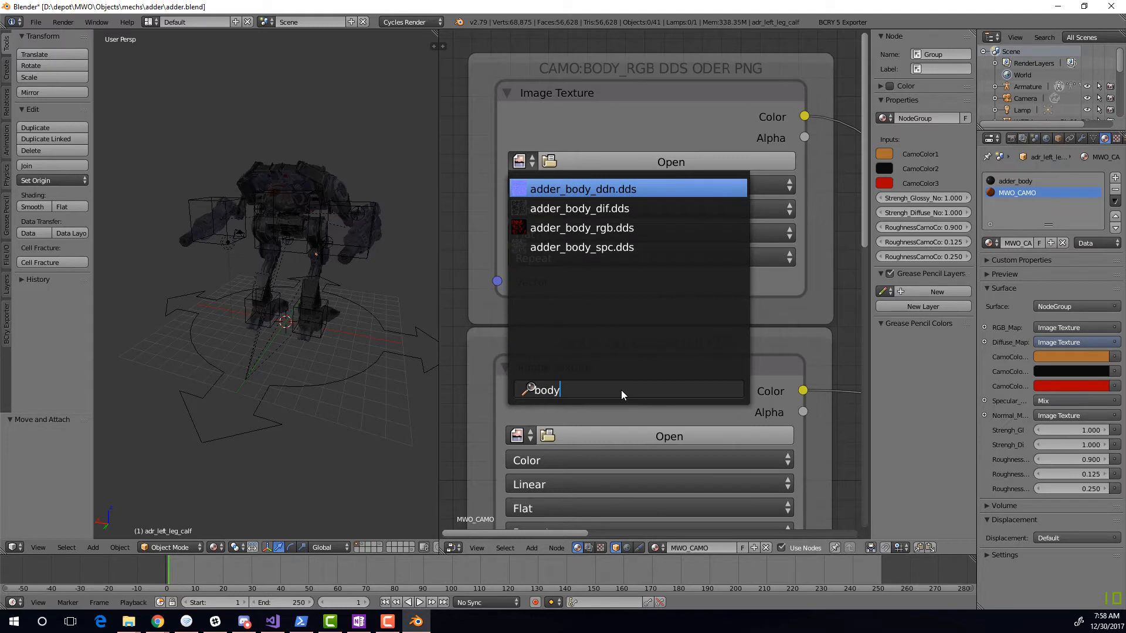
left_click(606, 229)
middle_click_drag(658, 351, 610, 139)
left_click(480, 215)
type("body")
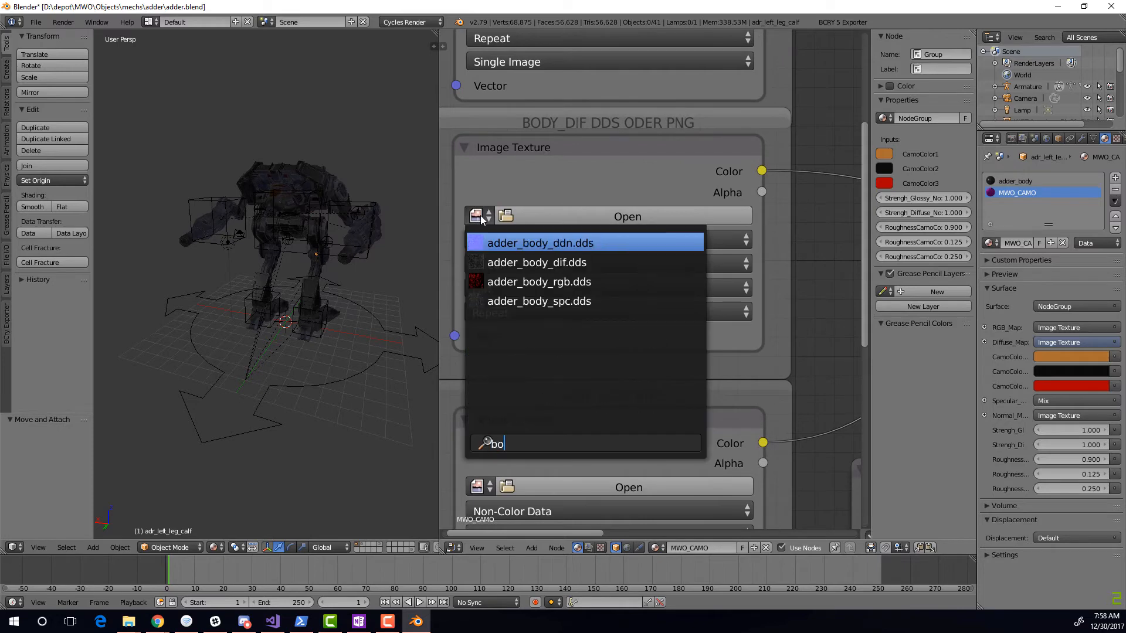
left_click(565, 261)
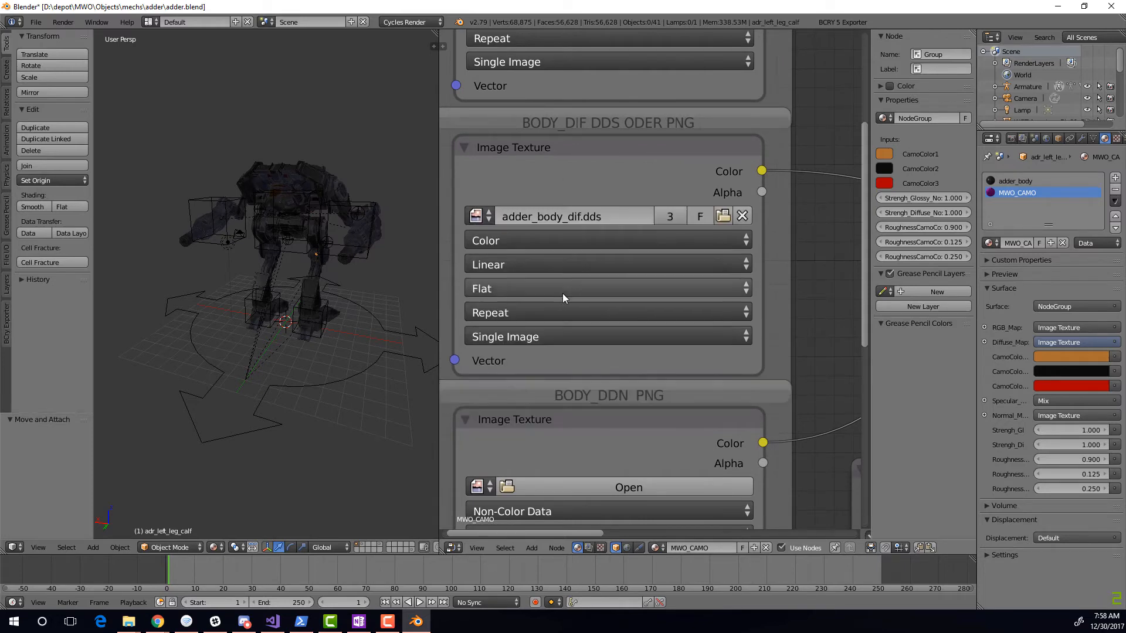
Assign adder_body_ddn.dds to the BODY_DDN image texture node and adder_body_spc.dds to the BODY_SPC node
middle_click_drag(632, 356, 654, 98)
left_click(497, 228)
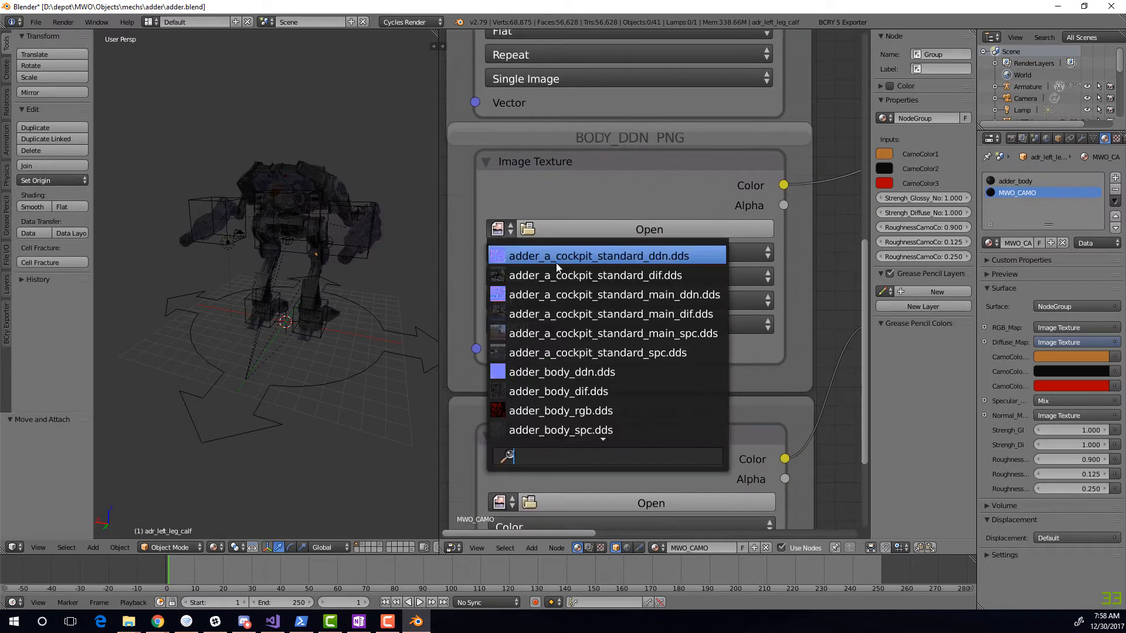
type("body")
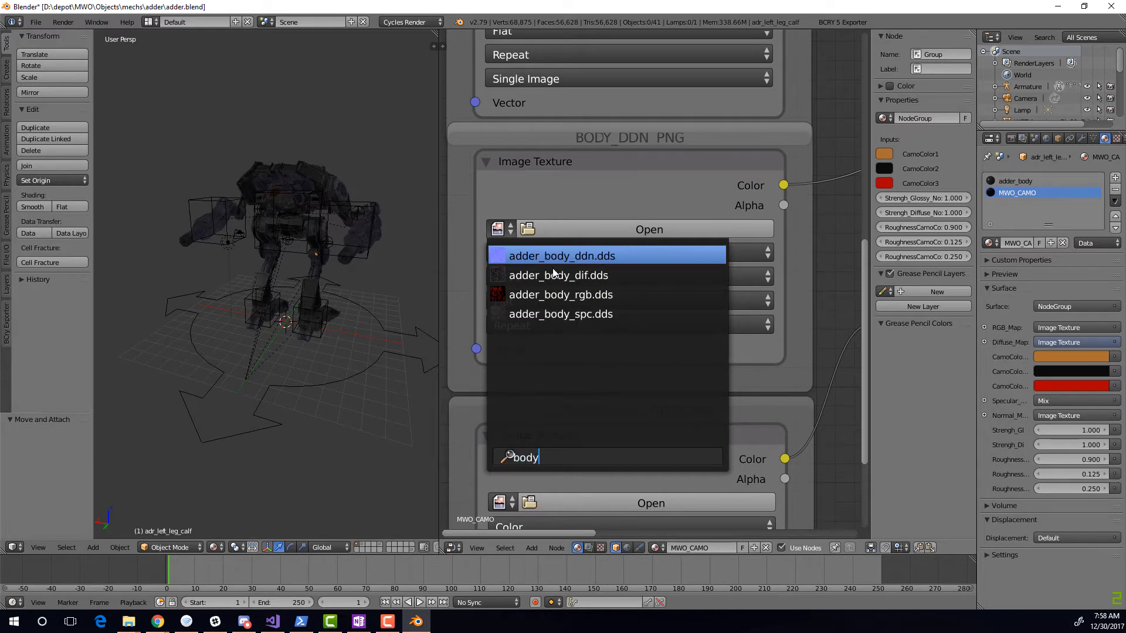
left_click(565, 258)
middle_click_drag(597, 312, 579, 255)
left_click(535, 283)
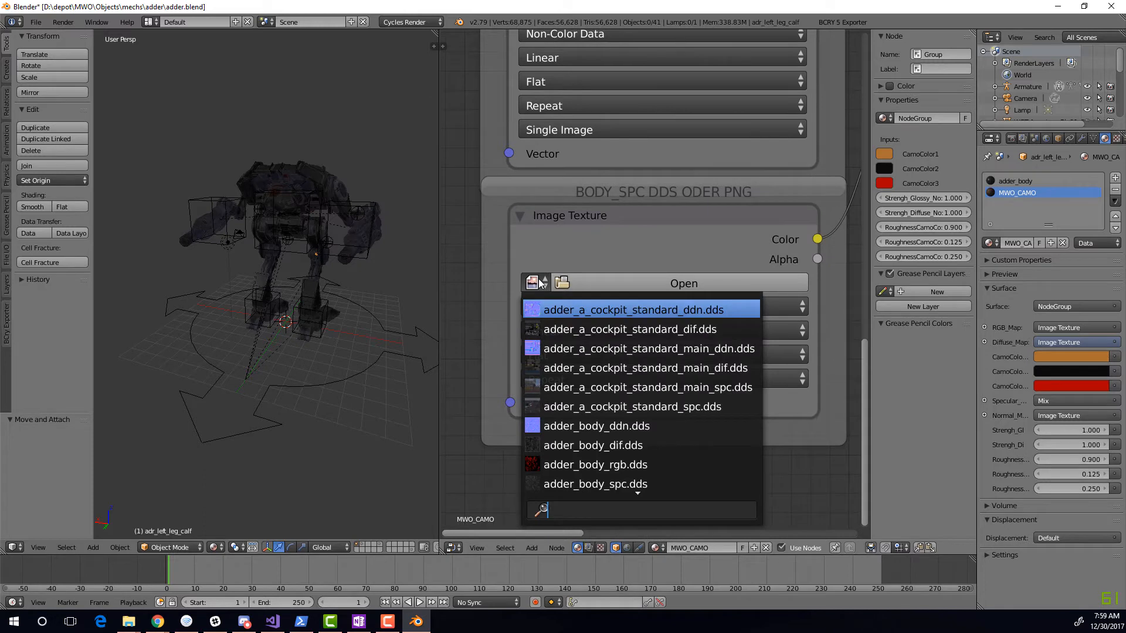
type("body")
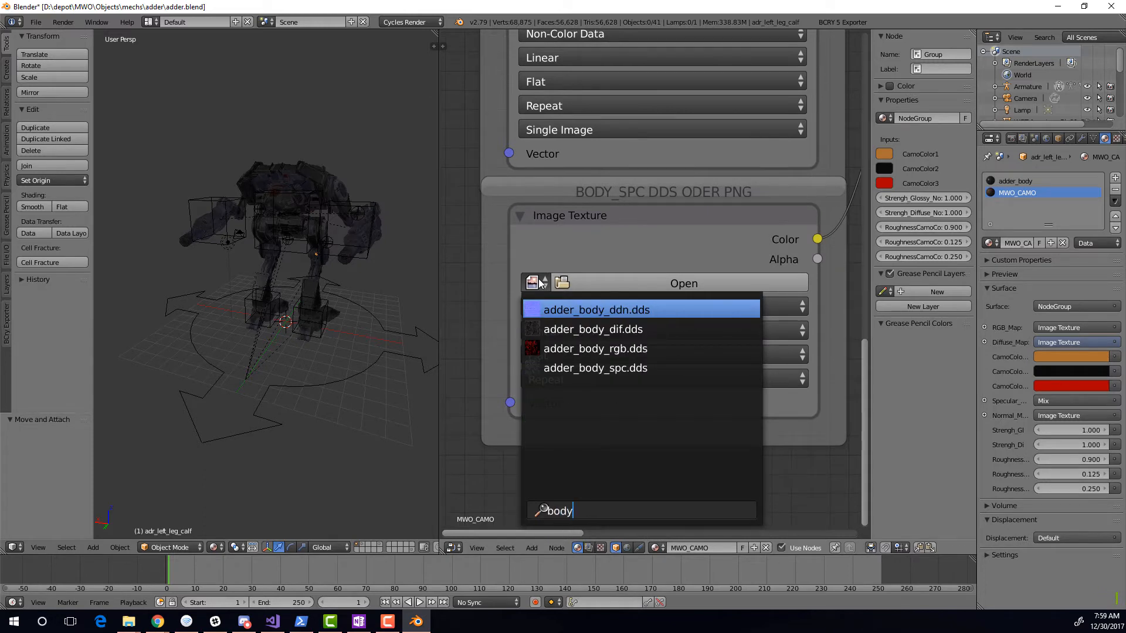
left_click(624, 367)
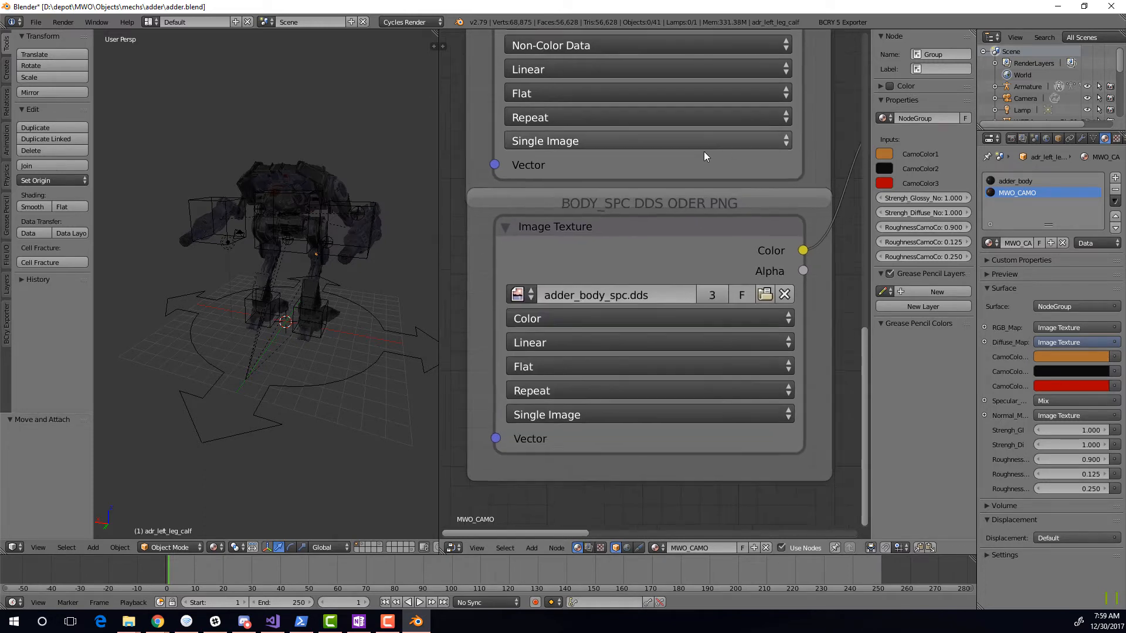
Copy all nodes of the MWO_CAMO material
scroll(692, 176, "down", 3)
scroll(699, 178, "down", 5)
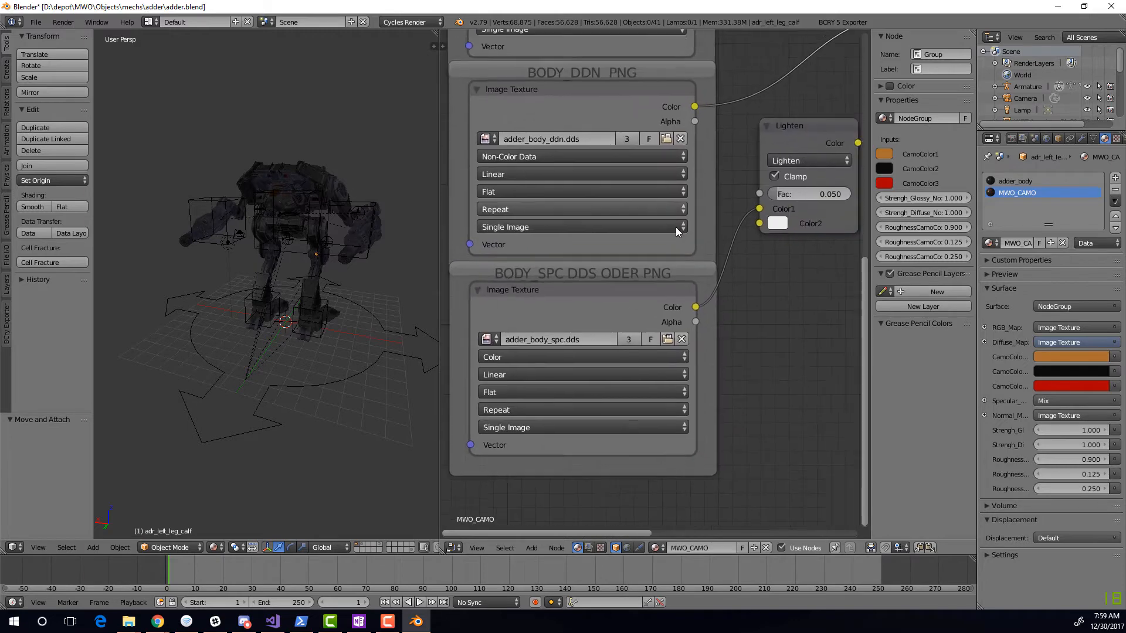
scroll(723, 238, "up", 1)
middle_click_drag(722, 238, 711, 249)
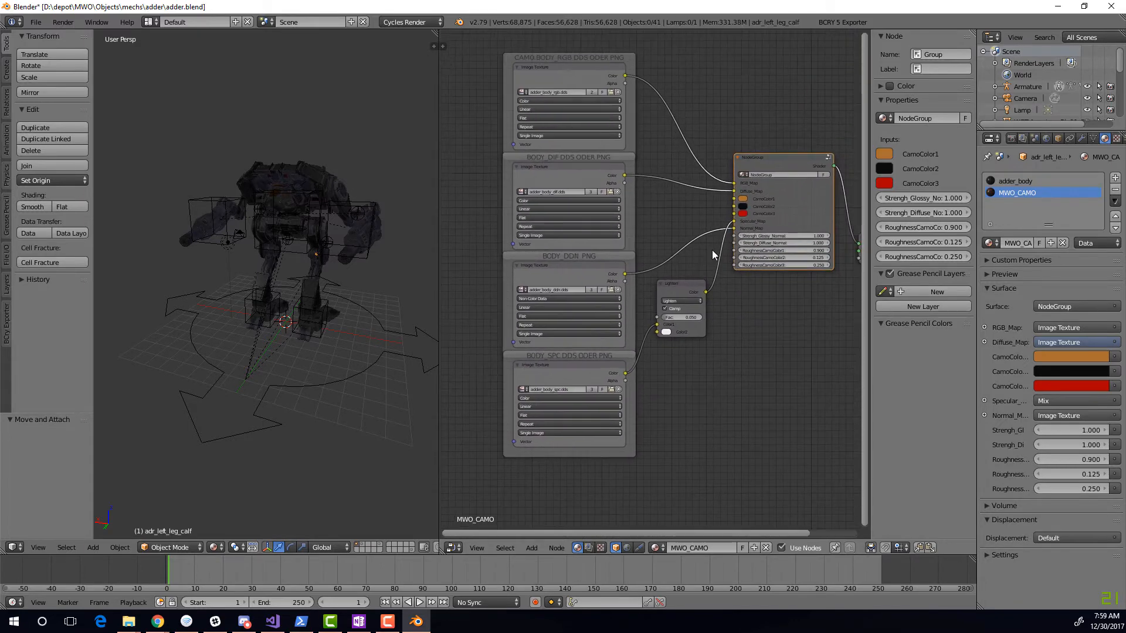
scroll(712, 250, "down", 1)
middle_click_drag(778, 223, 724, 241)
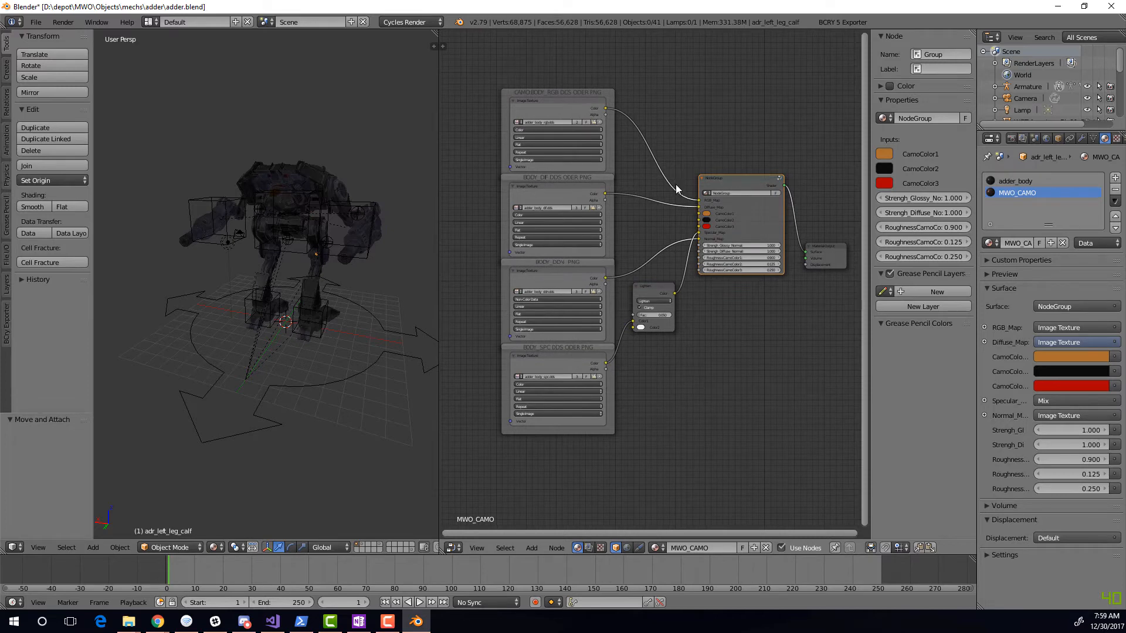
key("a")
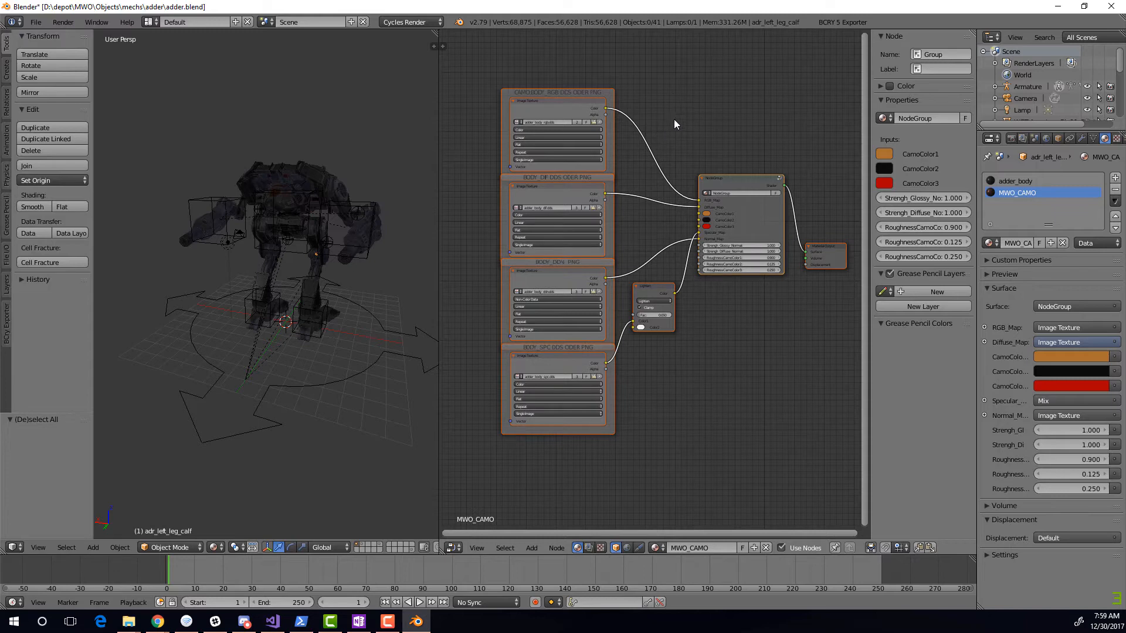
key("ctrl+c")
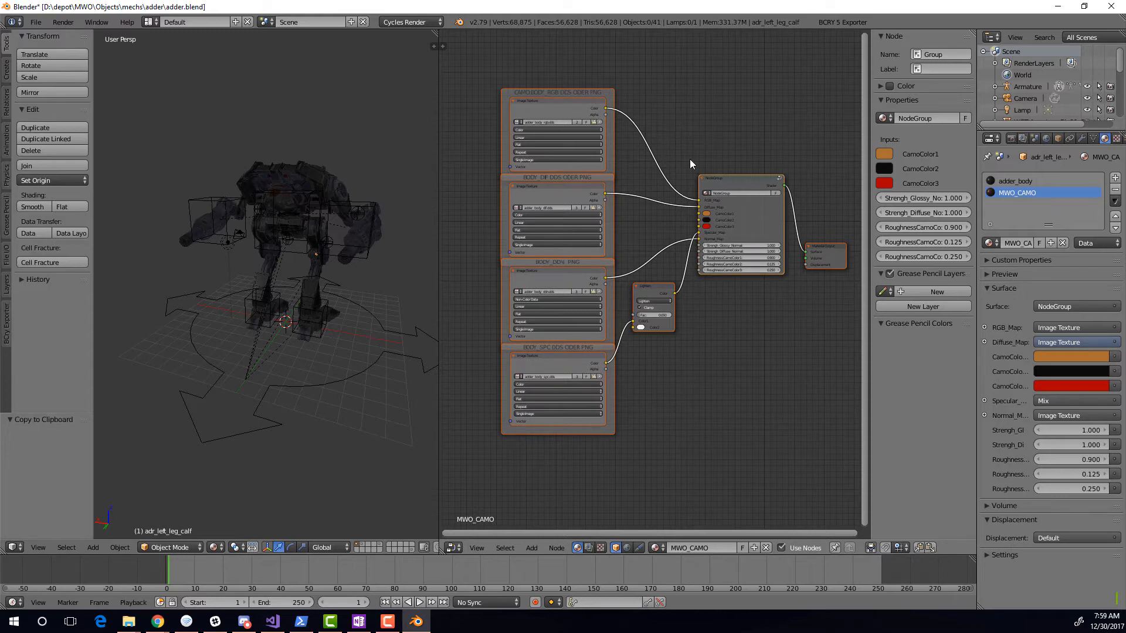
Delete all existing nodes from the adder_body material
left_click(1010, 182)
key("Home")
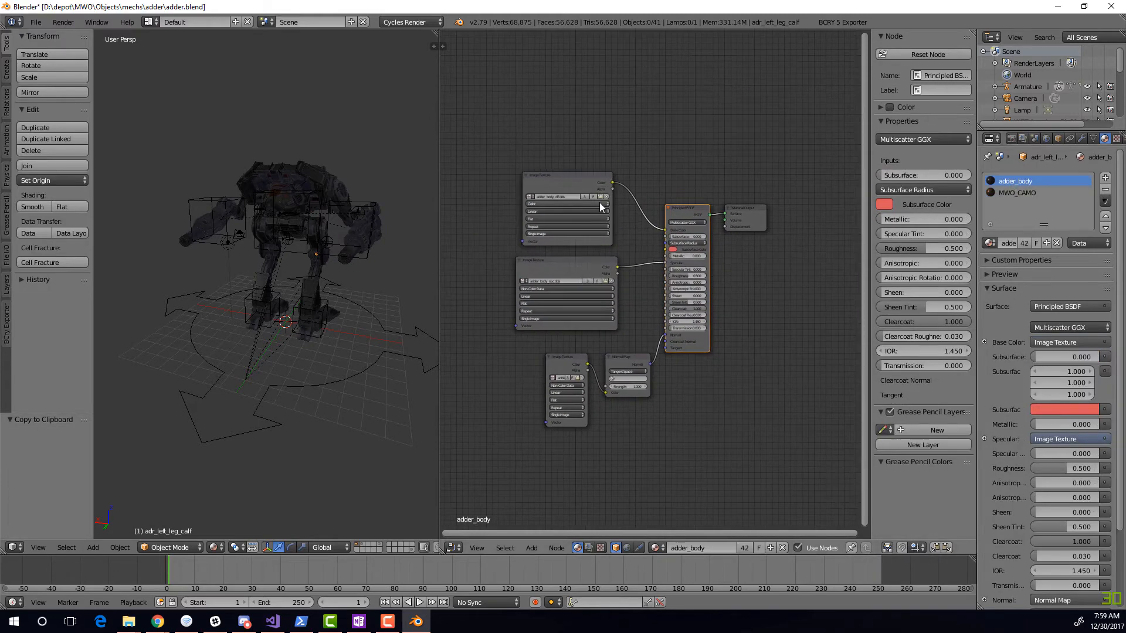
key("a")
key("a")
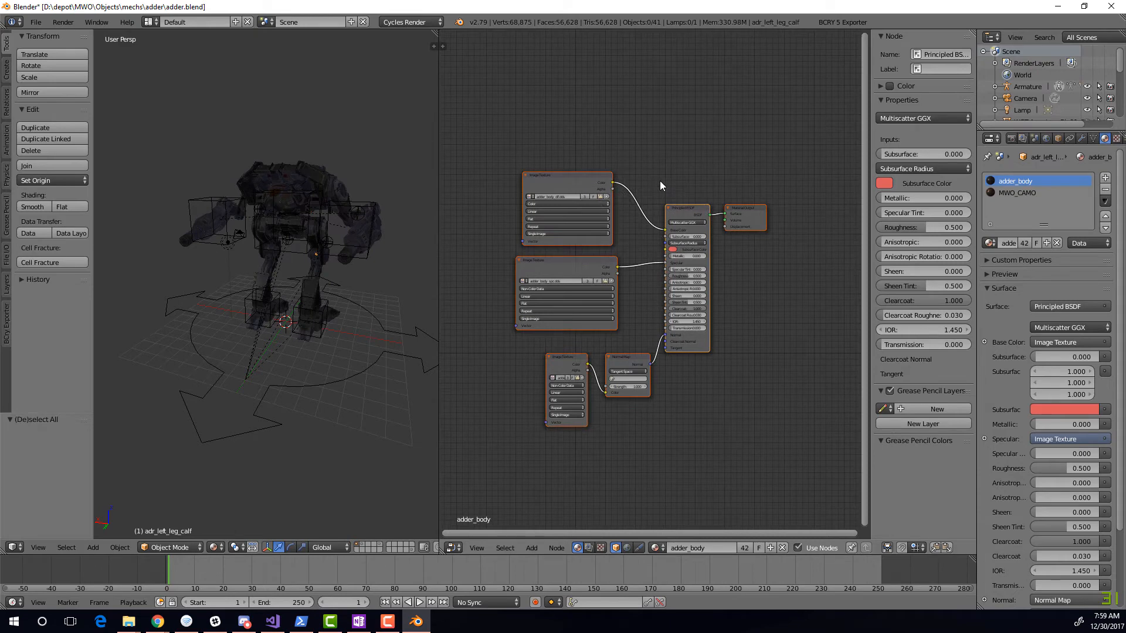
key("x")
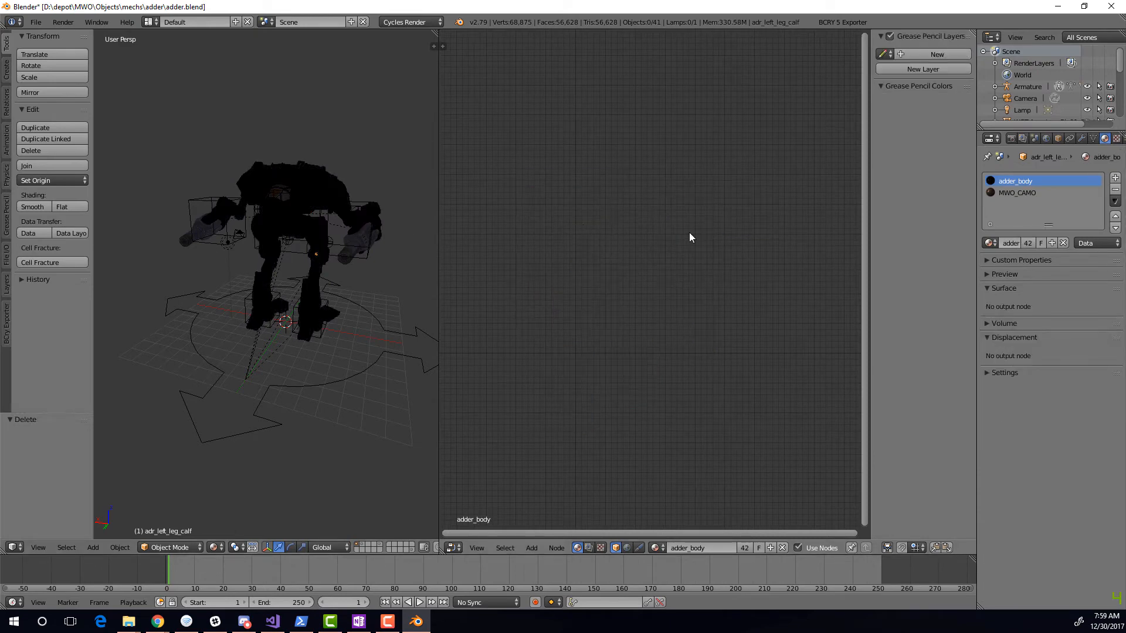
Paste the copied camo node setup into the adder_body material and place it in the node editor
key("ctrl+v")
key("g")
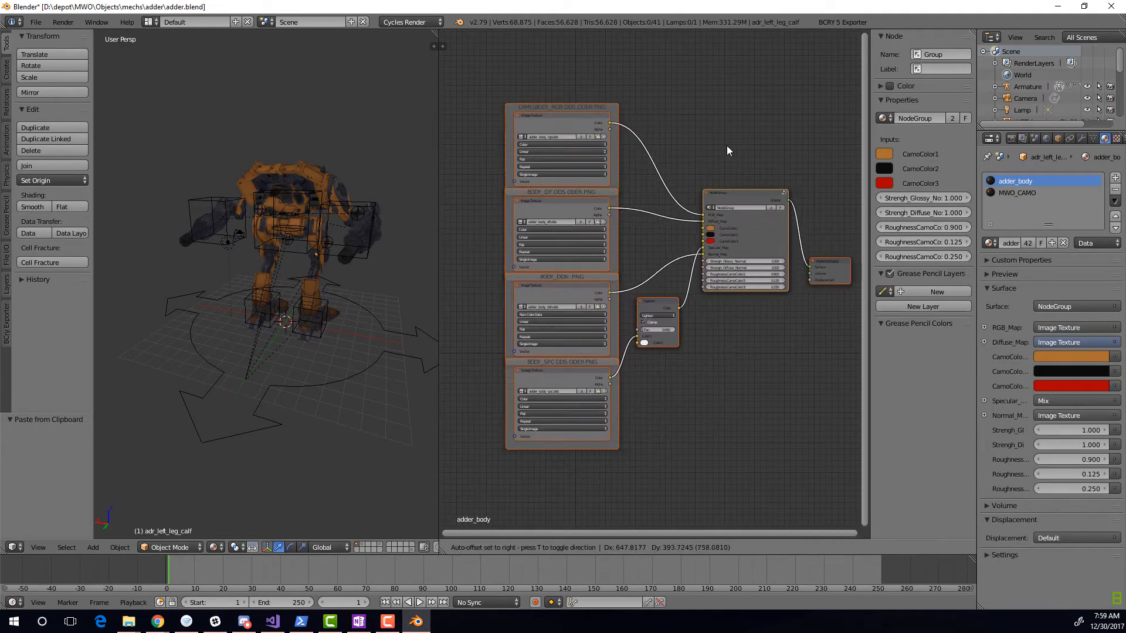
left_click(717, 154)
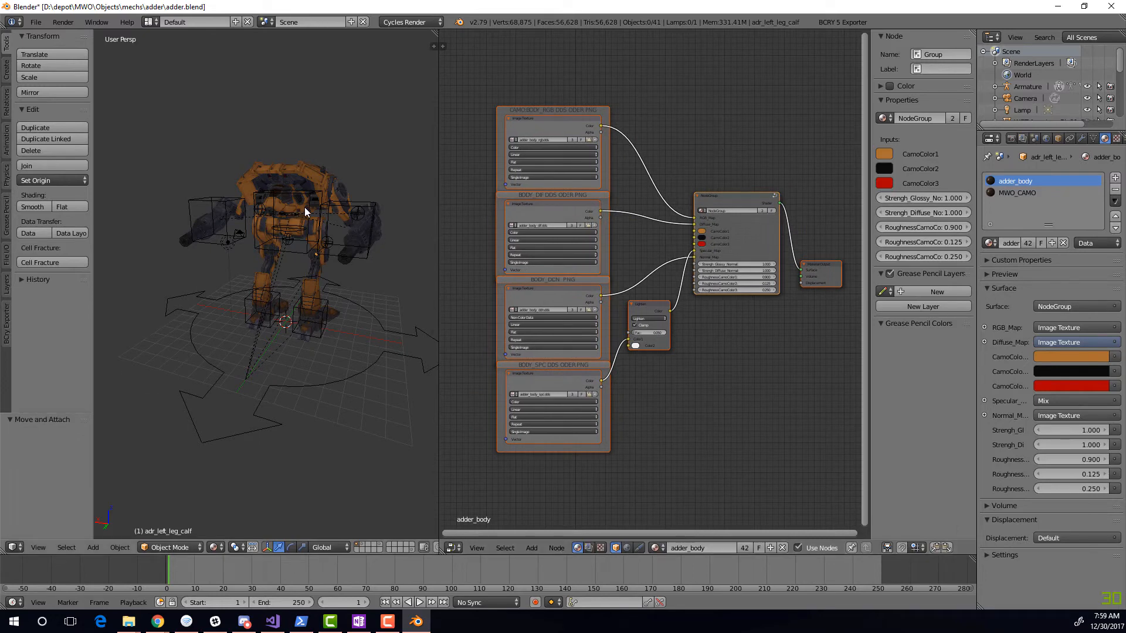
Remove the MWO_CAMO material slot from the left calf object
middle_click_drag(305, 207, 762, 217)
left_click(1017, 193)
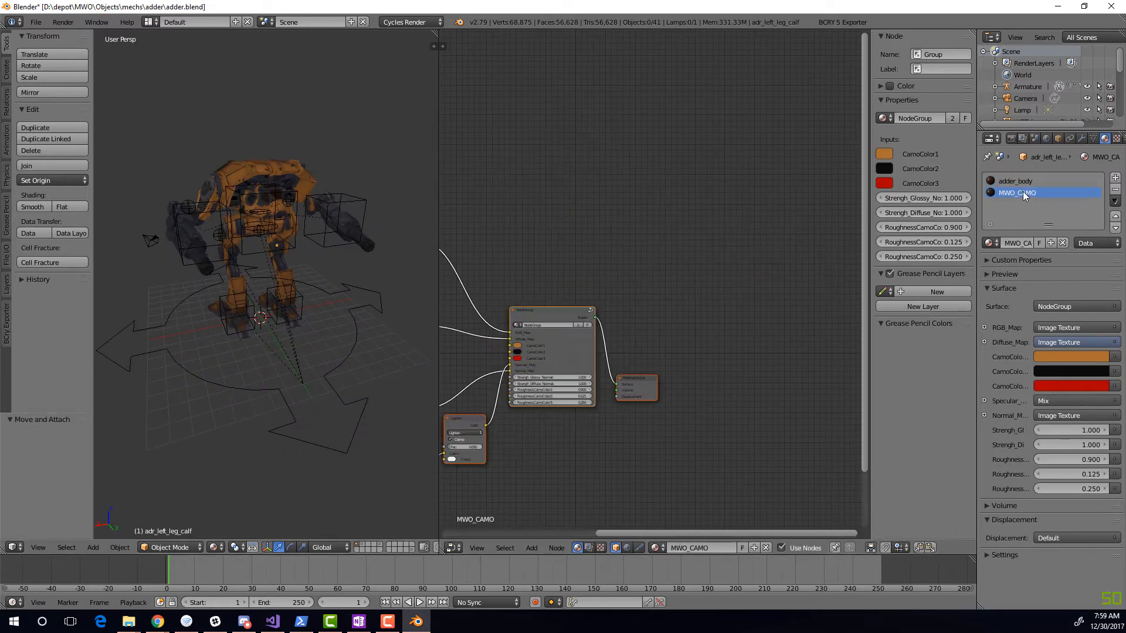
left_click(1114, 190)
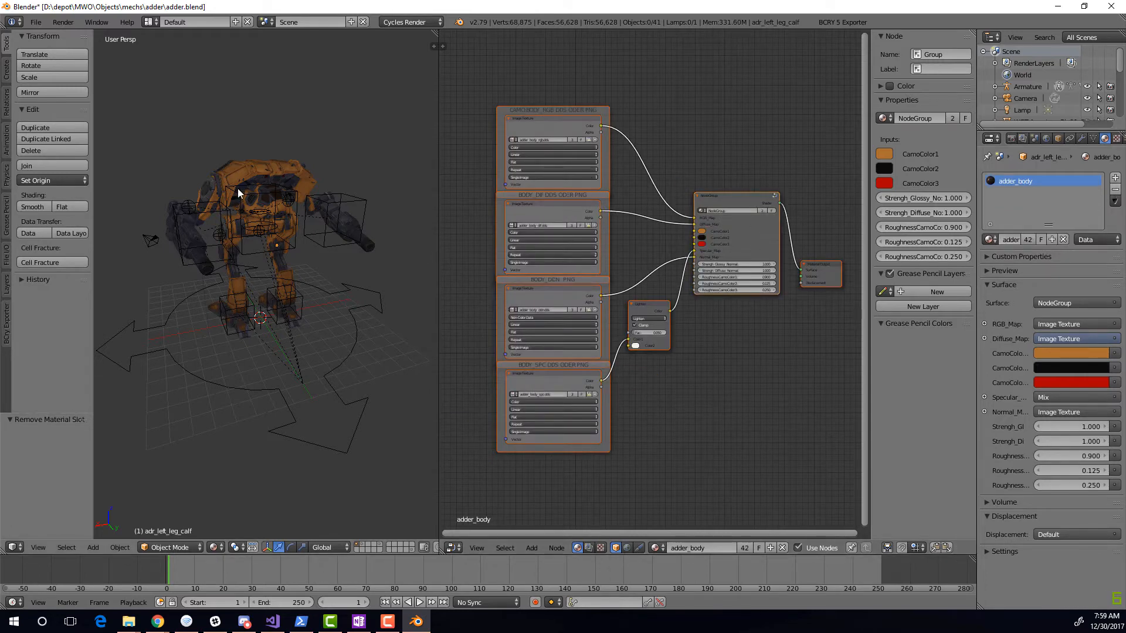
Set CamoColor1 of the camo node group to purple
left_click(700, 232)
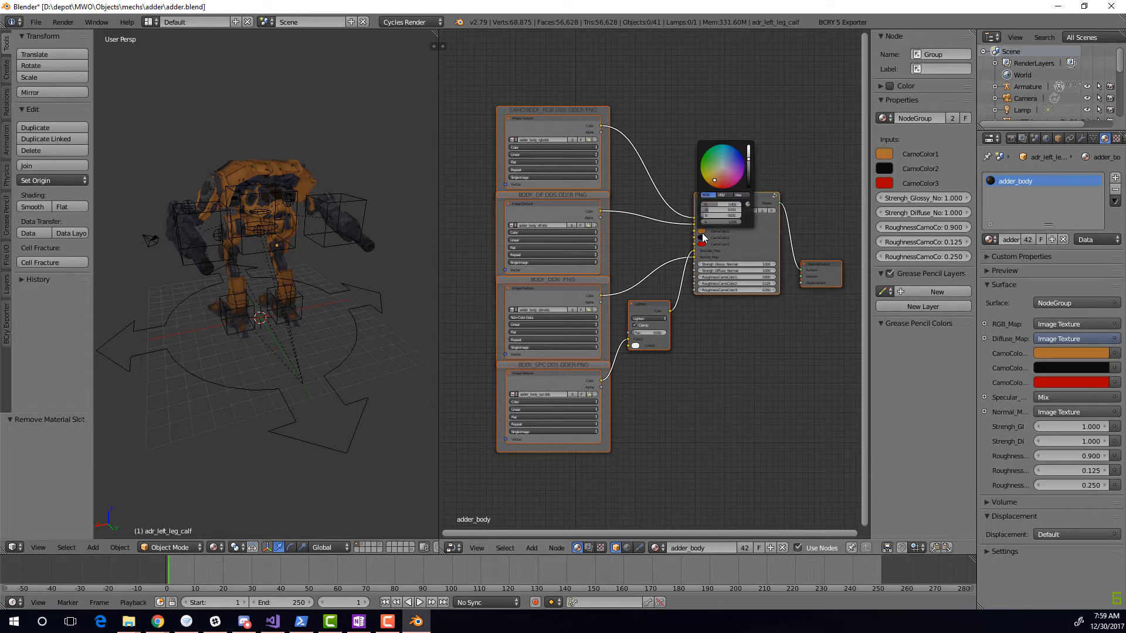
left_click(735, 175)
left_click_drag(740, 169, 740, 170)
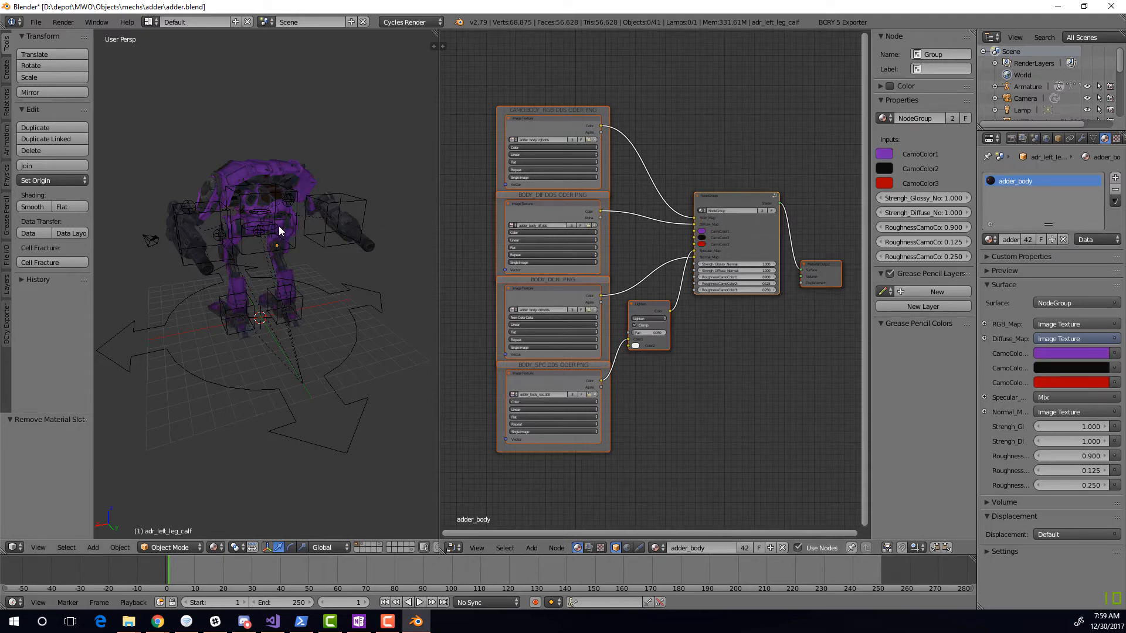
middle_click_drag(279, 226, 300, 206)
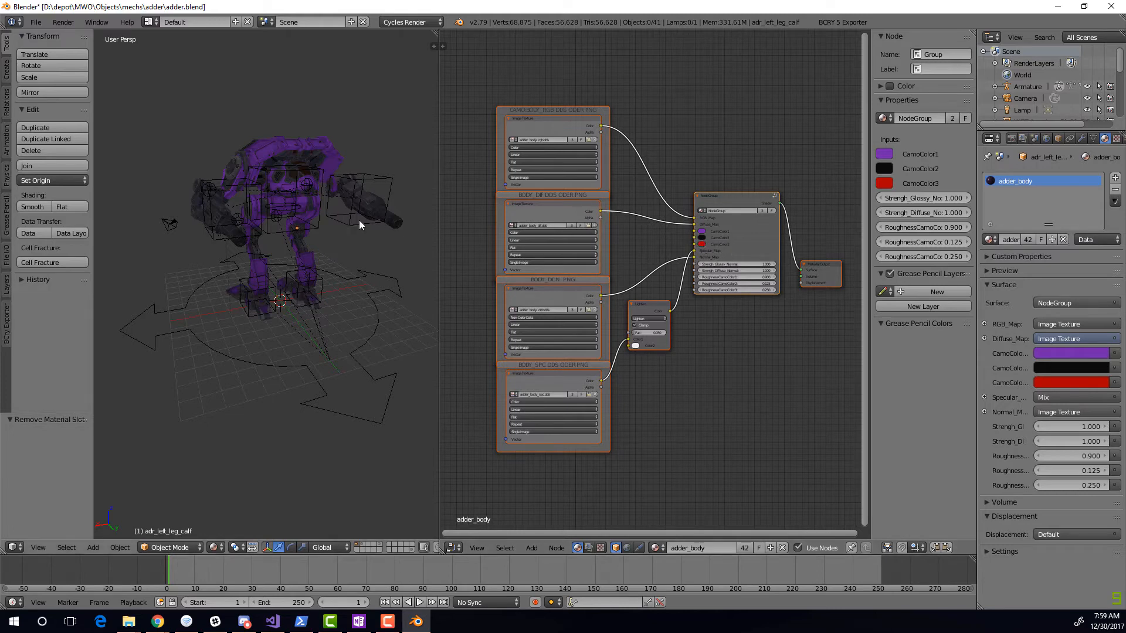
Replace the CAMO:BODY_RGB texture with adder_buccaneer_a_body_rgb.dds from the mechs\skins\buccaneer_a folder
scroll(512, 145, "up", 2)
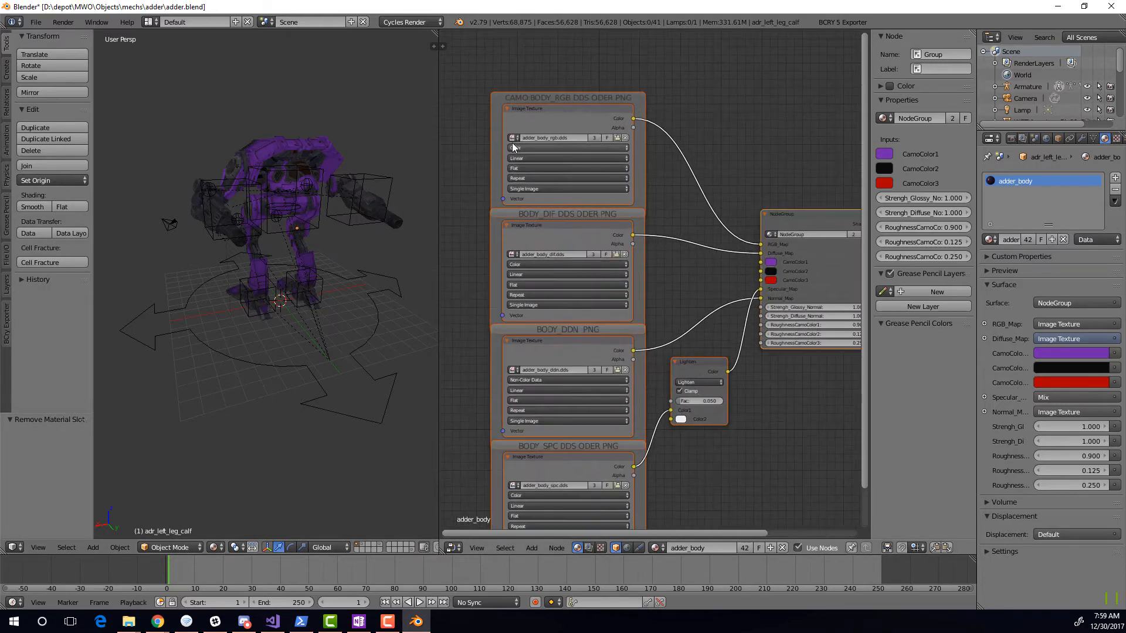
left_click(512, 137)
left_click(617, 138)
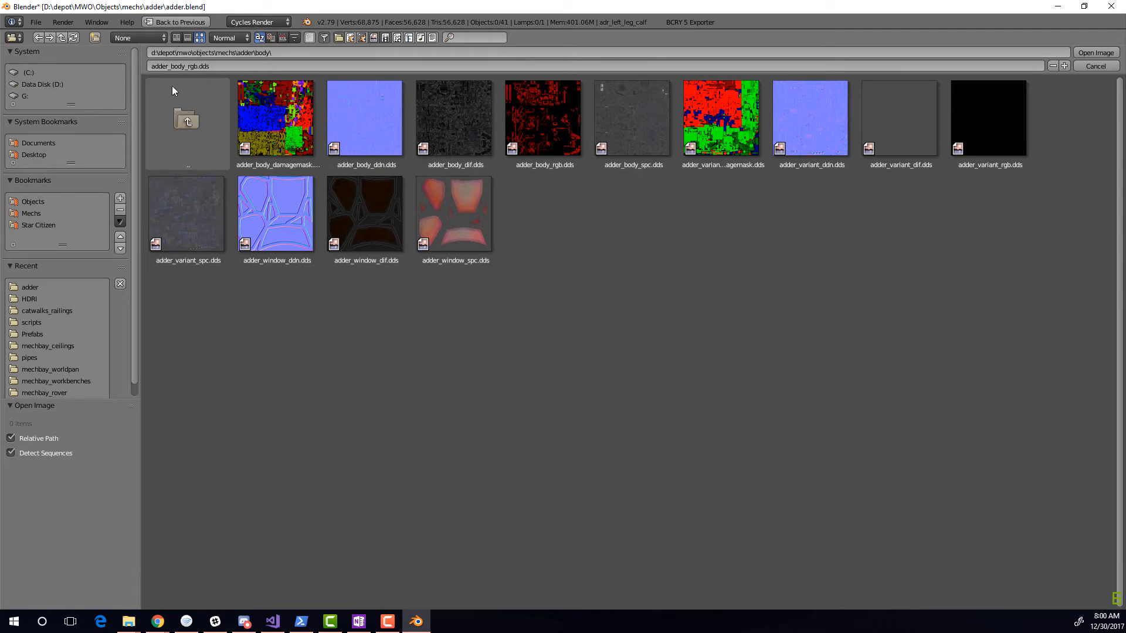
left_click(178, 111)
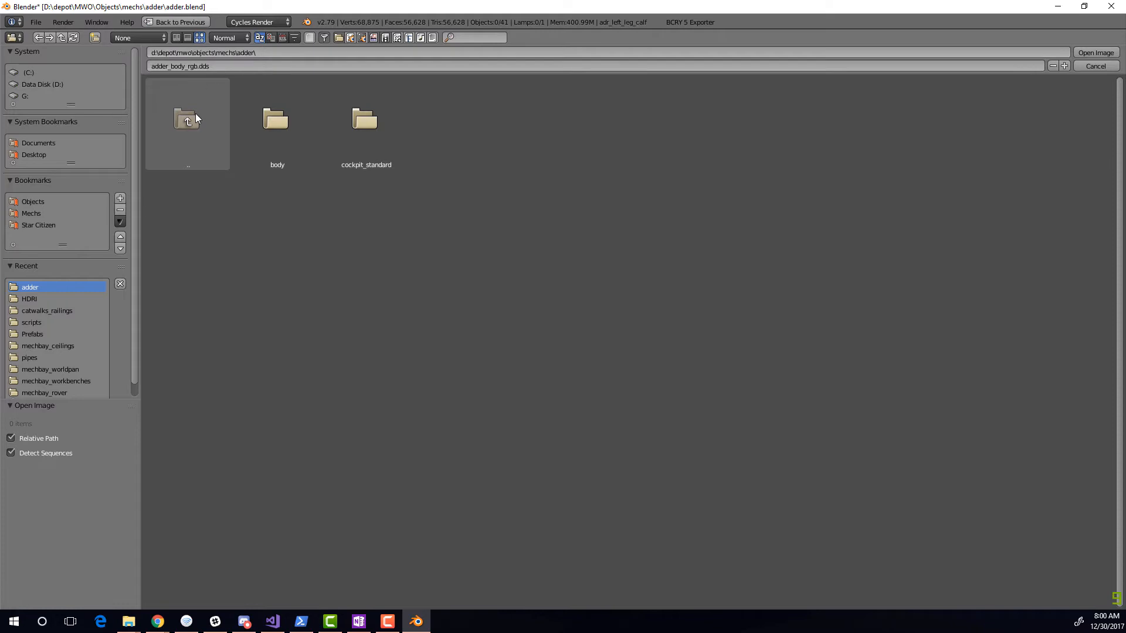
left_click(195, 115)
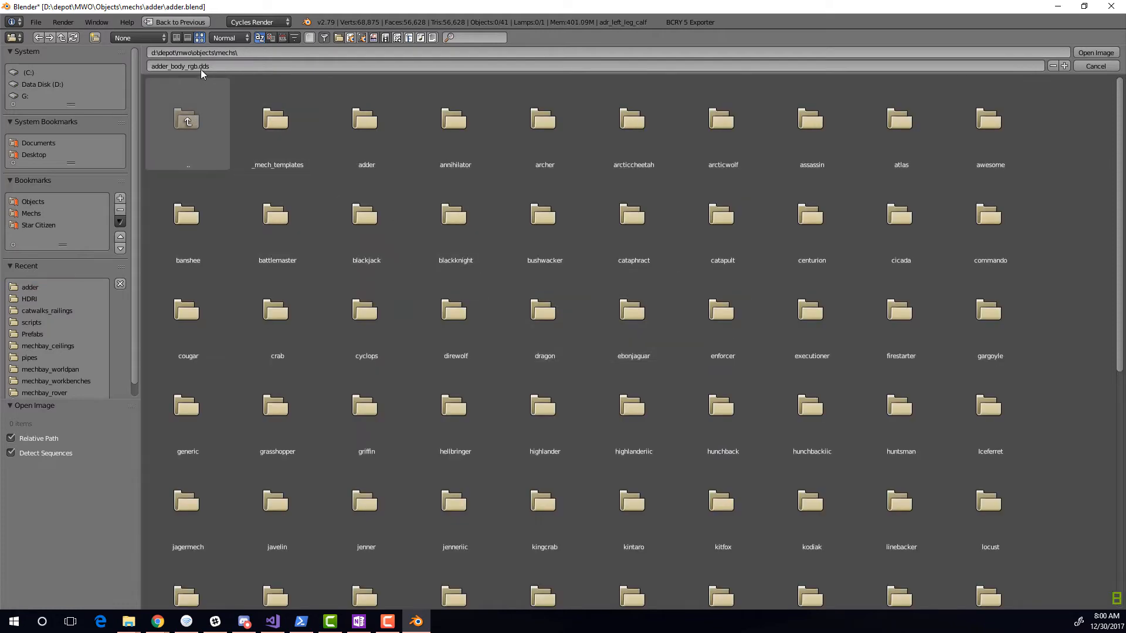
left_click(175, 39)
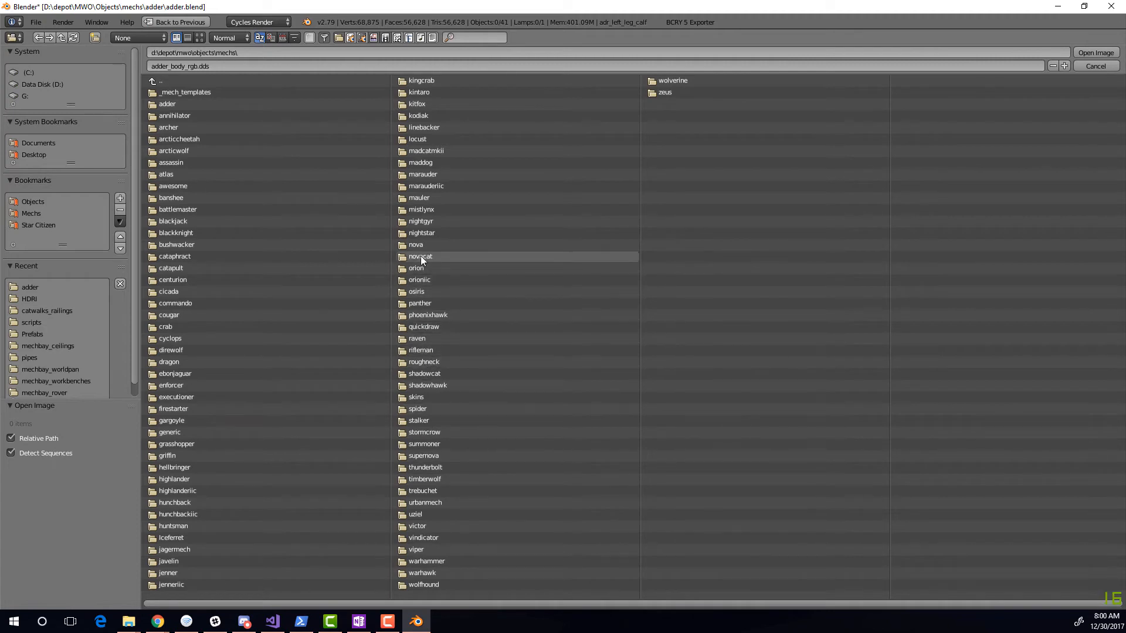
left_click(420, 398)
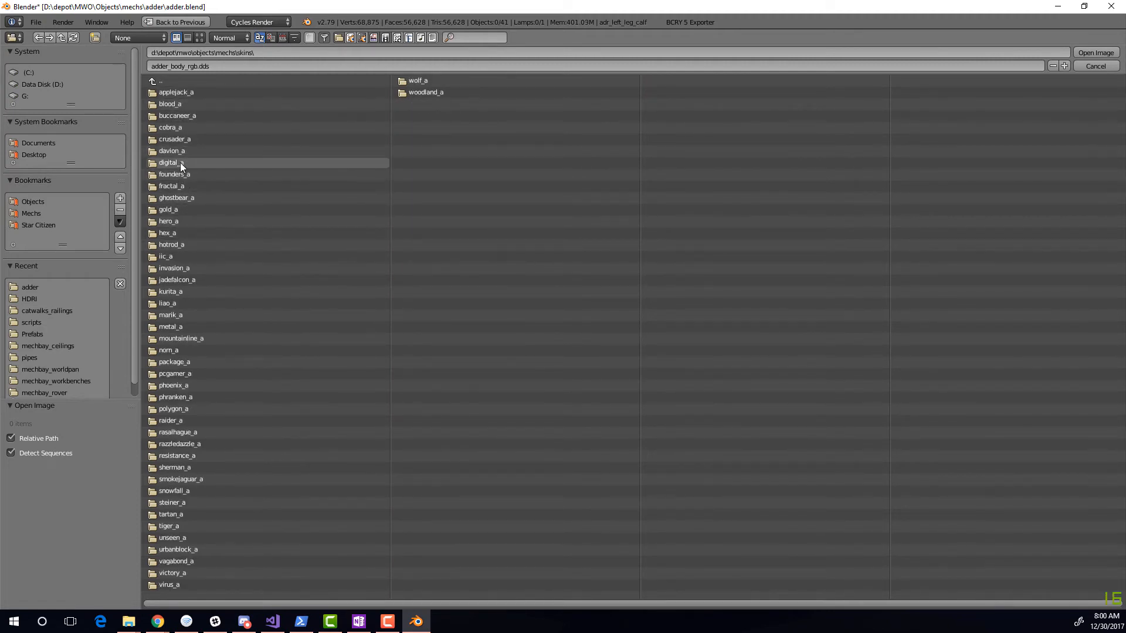
left_click(175, 115)
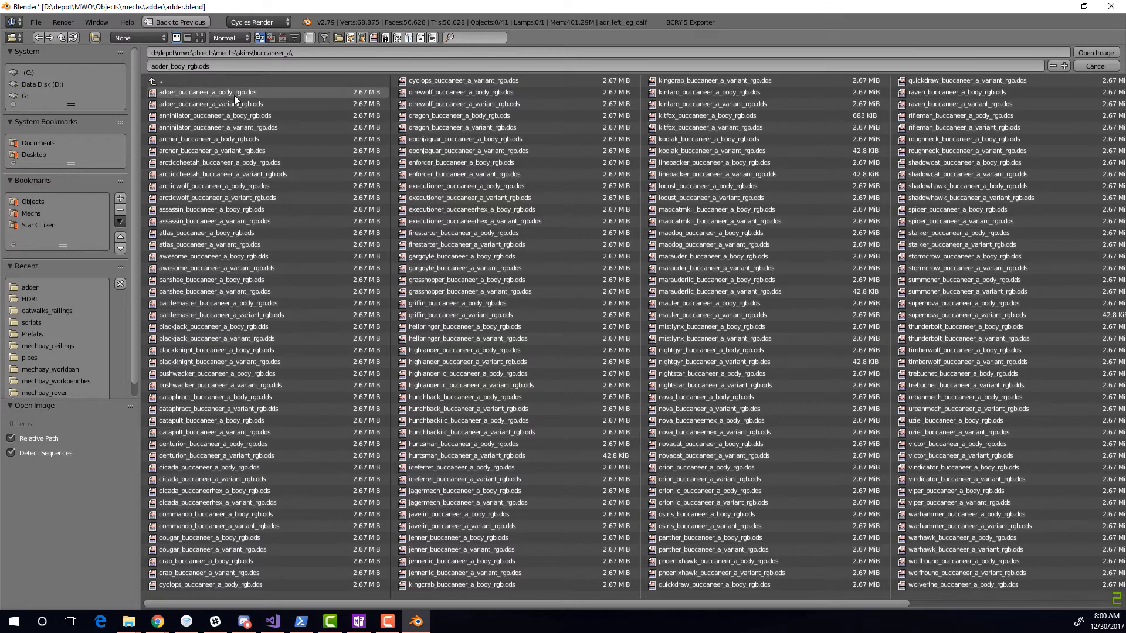
left_click(233, 92)
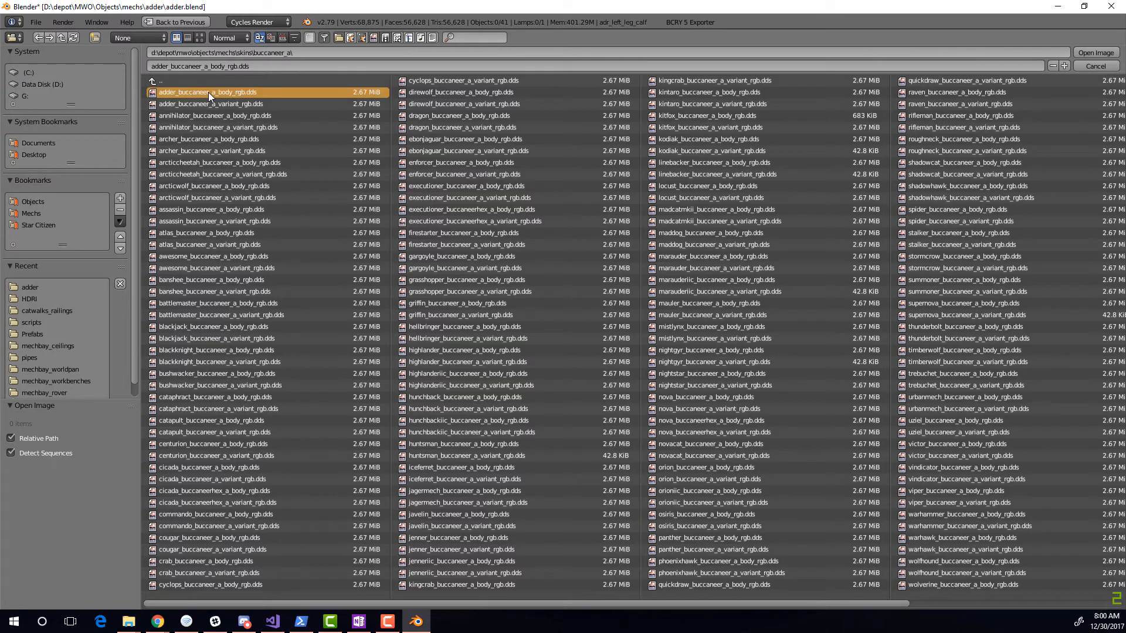
left_click(1094, 53)
Set CamoColor2 of the camo node group to white and CamoColor3 to blue
mouse_move(284, 171)
middle_mouse_down()
mouse_move(335, 164)
mouse_move(295, 159)
middle_mouse_up()
scroll(302, 171, "up", 3)
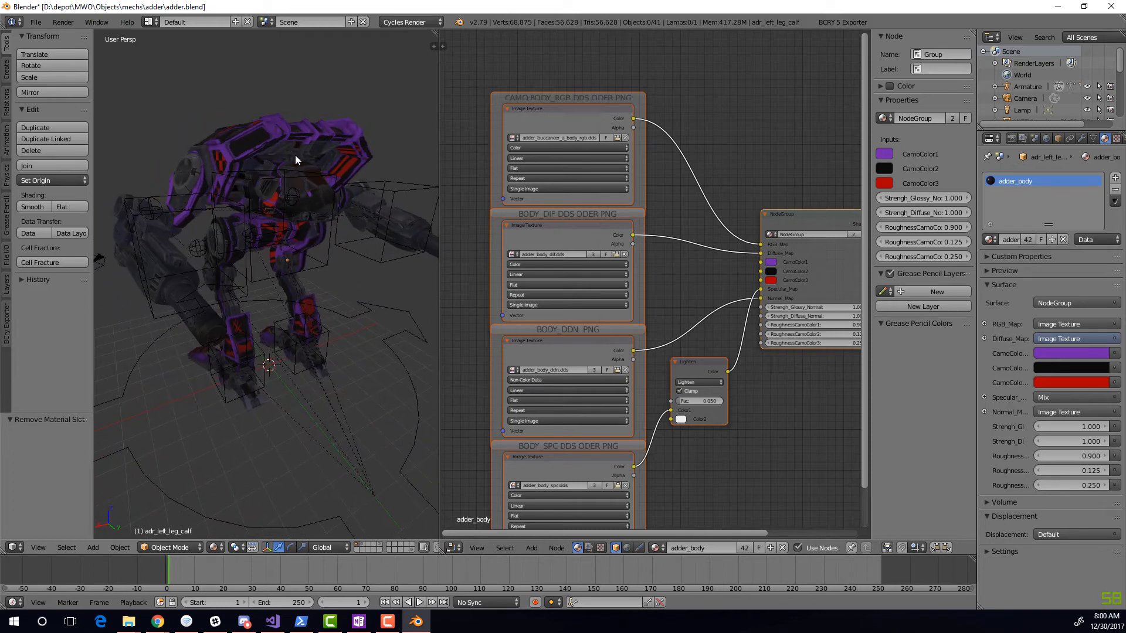
left_click(772, 272)
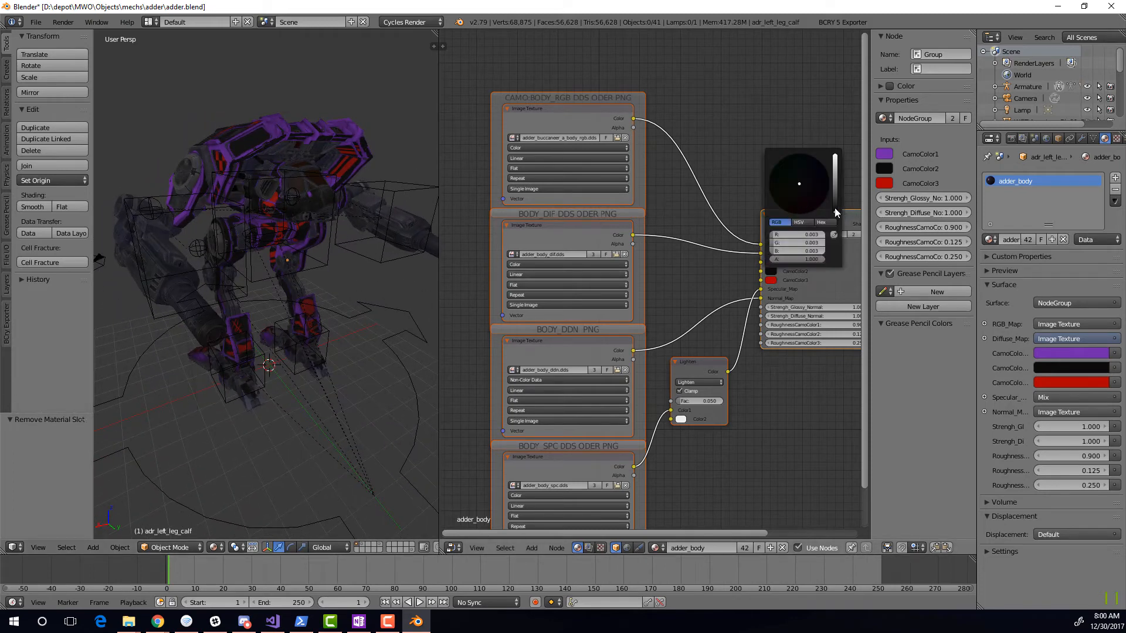
left_click_drag(835, 207, 850, 151)
left_click(773, 279)
left_click_drag(812, 210, 804, 167)
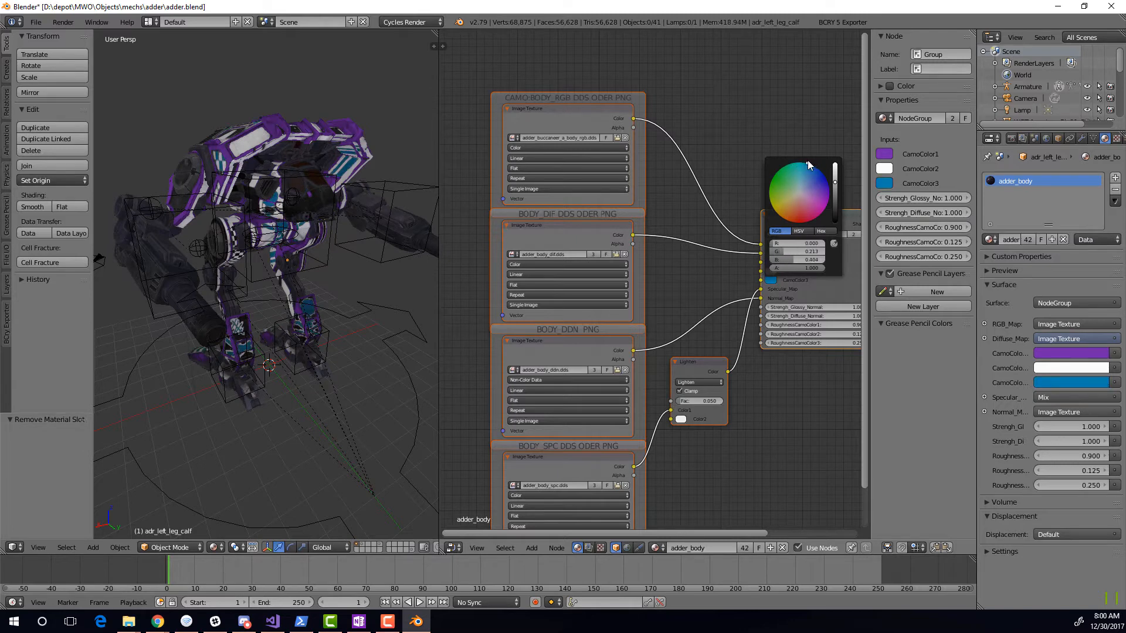
Copy all the camo nodes of the adder_body material
middle_click_drag(255, 231, 277, 223)
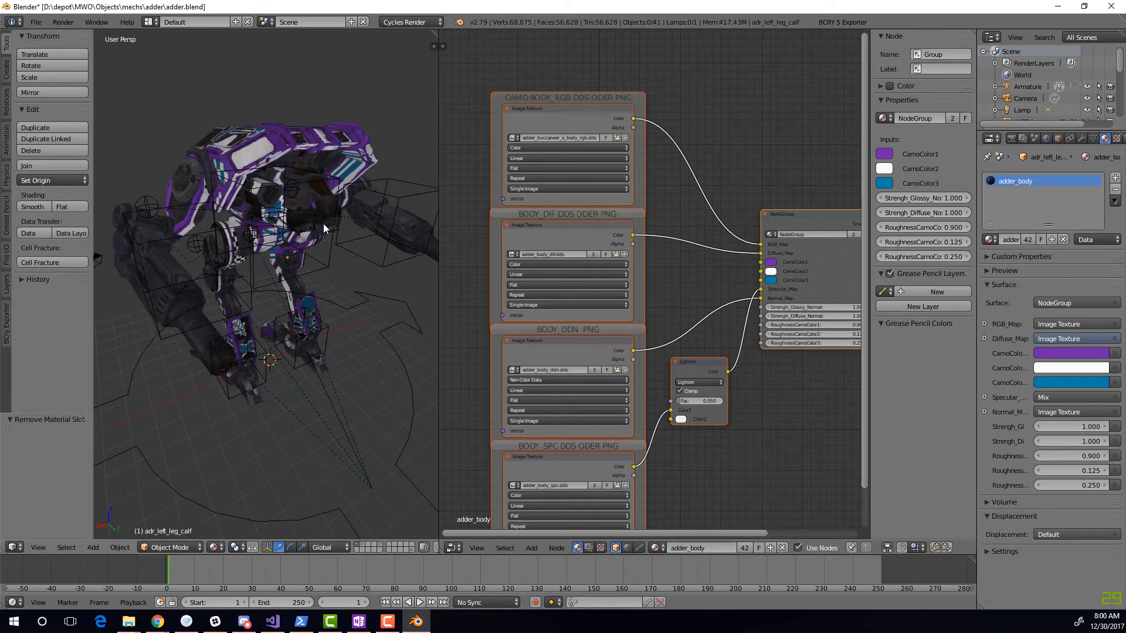
key("a")
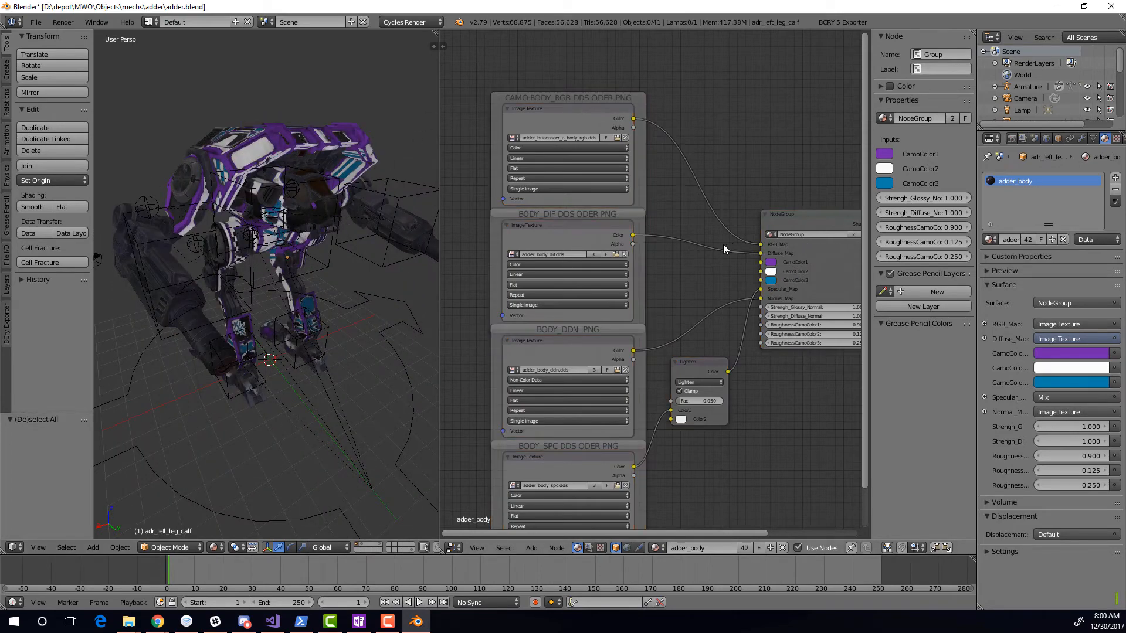
key("a")
key("ctrl+c")
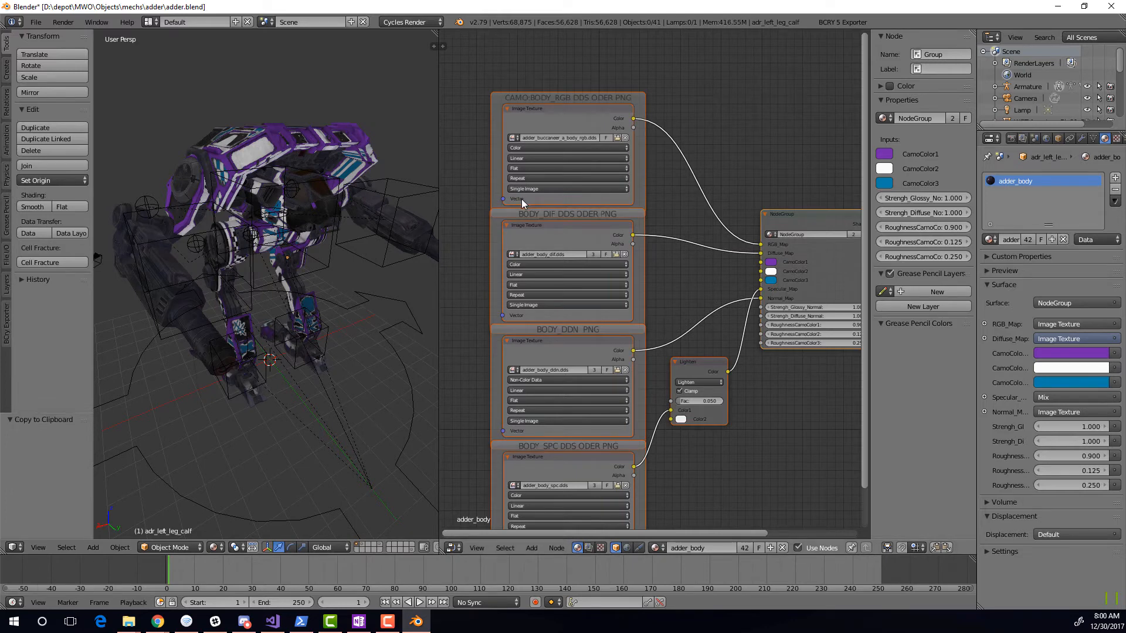
Replace all nodes of the right forearm's adder_variant material with the copied camo nodes
right_click(197, 339)
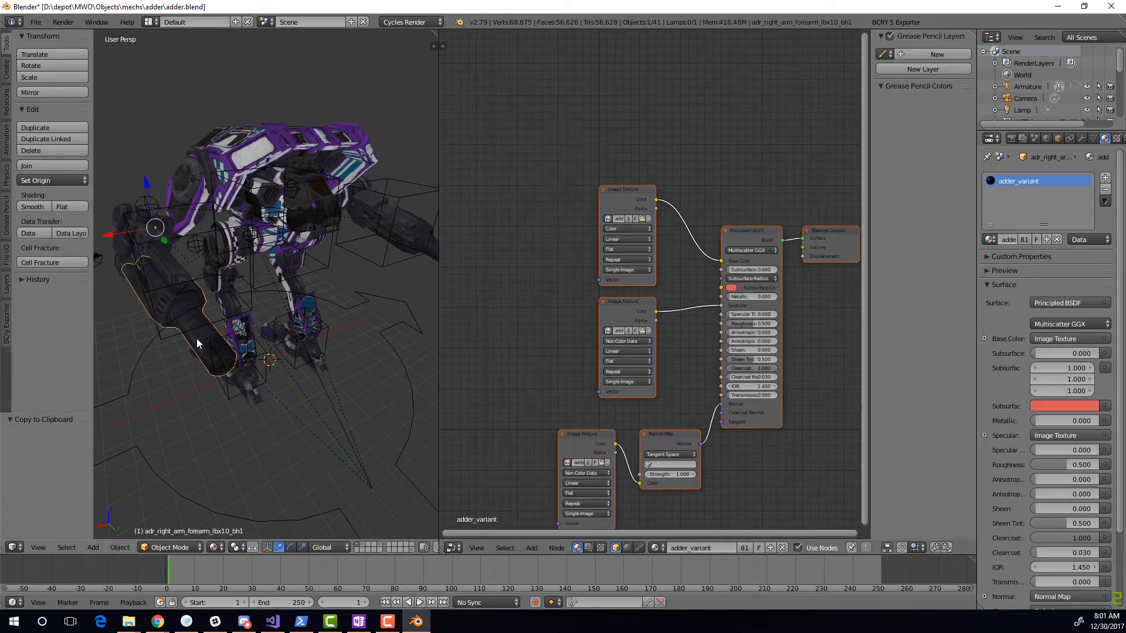
middle_click_drag(708, 200, 673, 143)
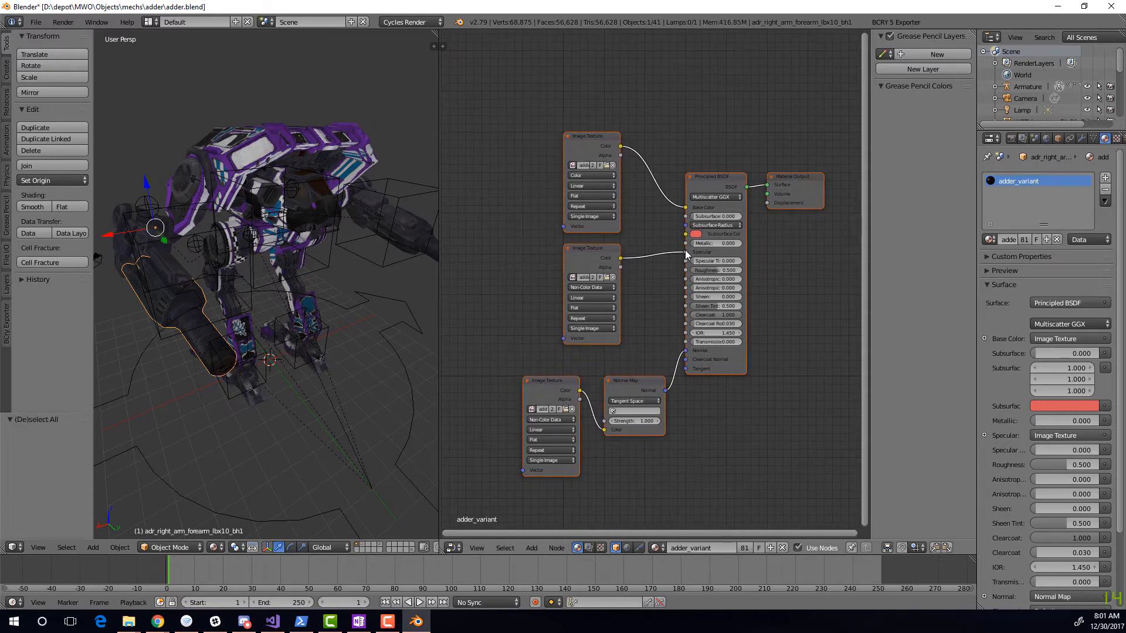
key("Delete")
key("ctrl+v")
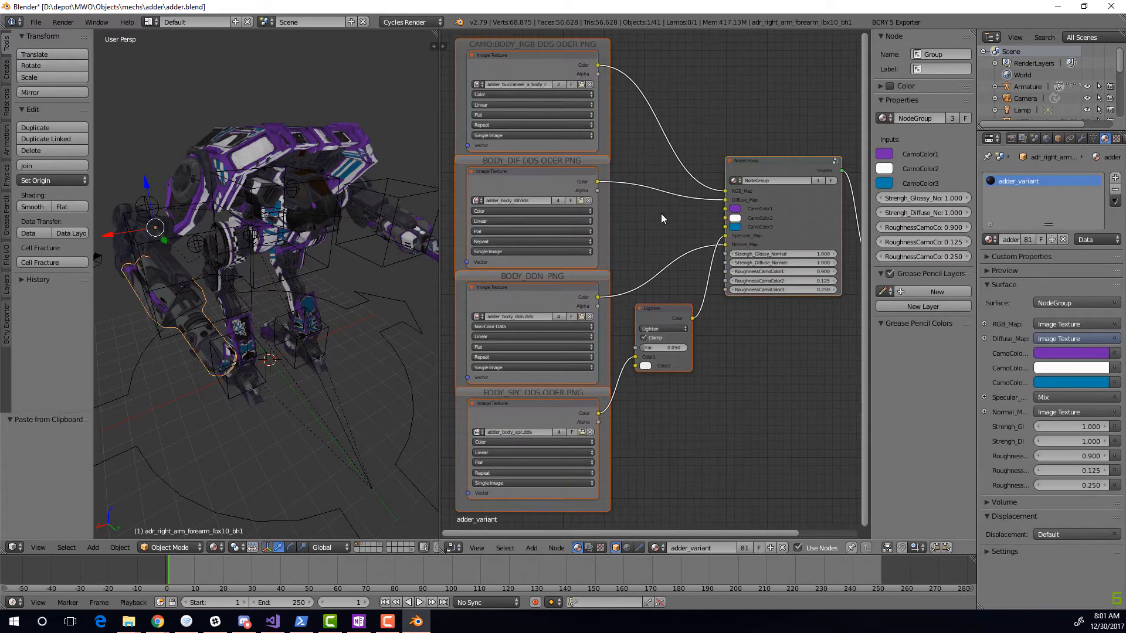
middle_click_drag(670, 213, 693, 233)
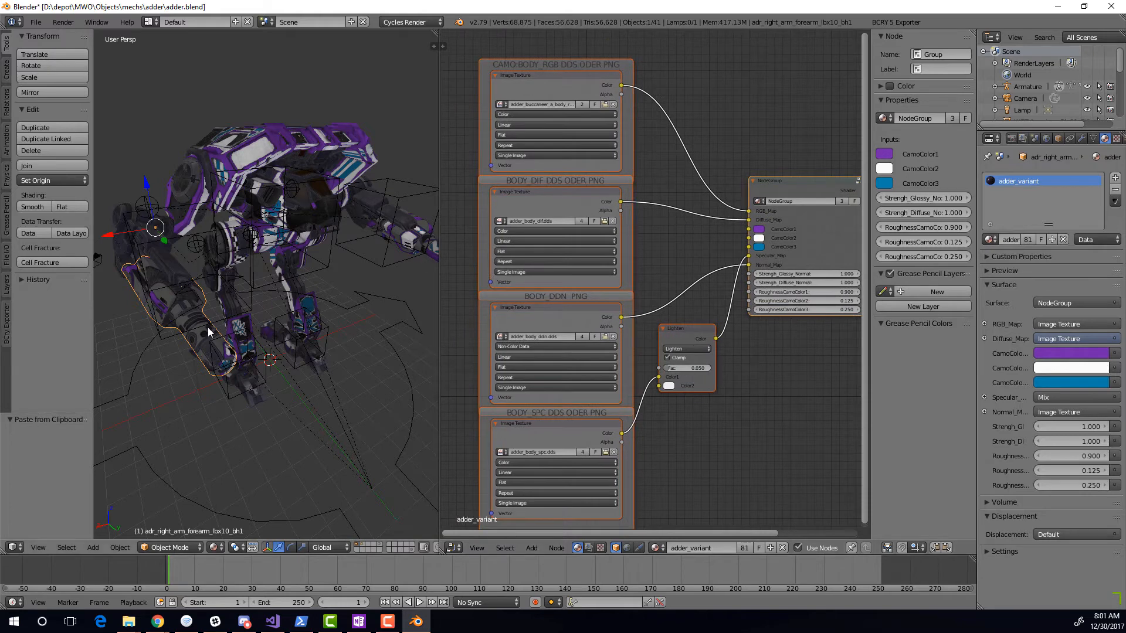
Load adder_buccaneer_a_variant_rgb.dds from the buccaneer_a folder as the CAMO:BODY_RGB texture of adder_variant
left_click(503, 104)
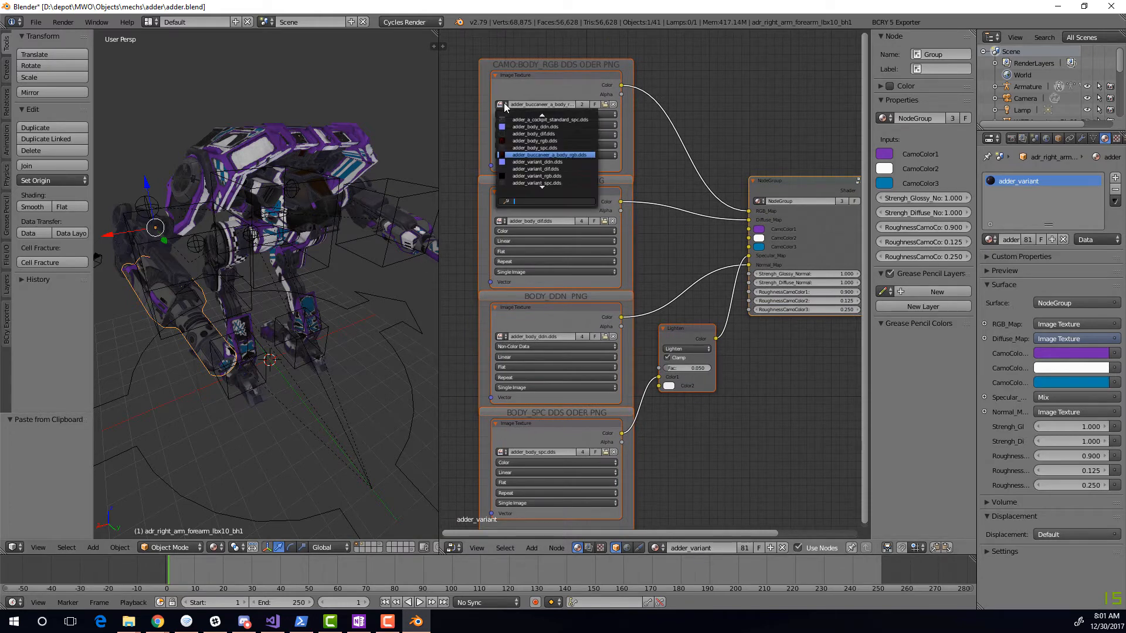
left_click(604, 104)
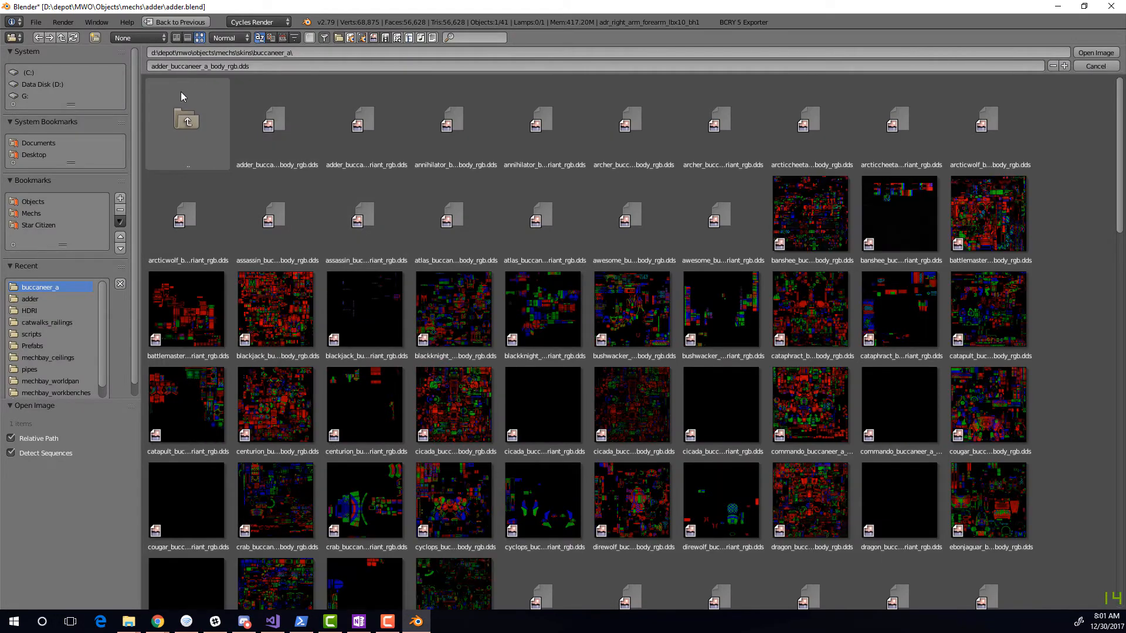
left_click(176, 37)
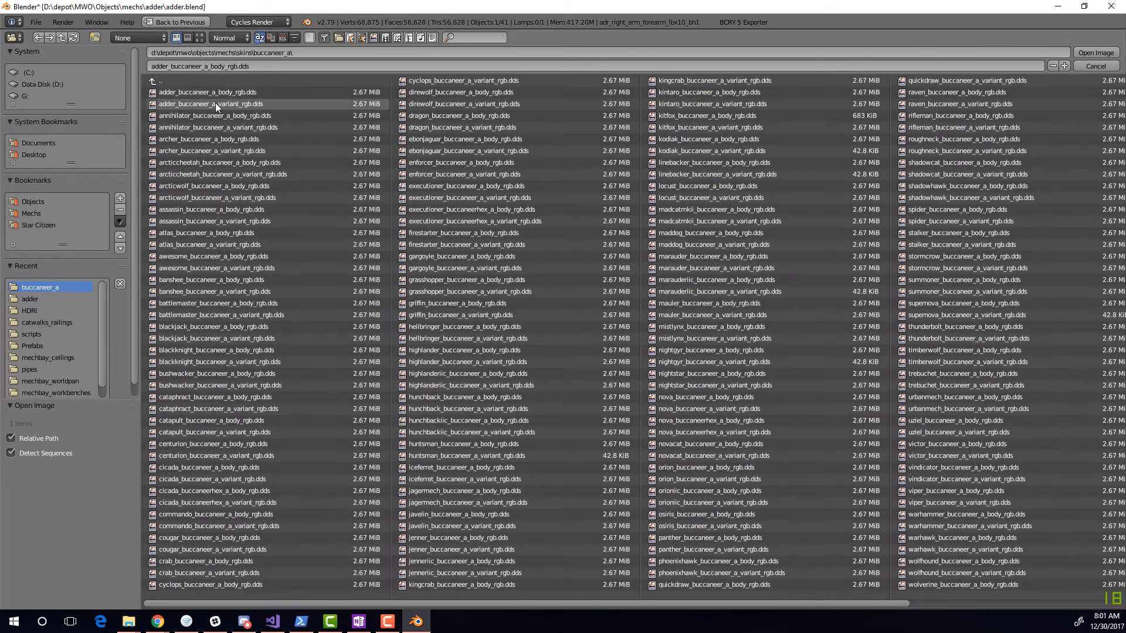
left_click(216, 103)
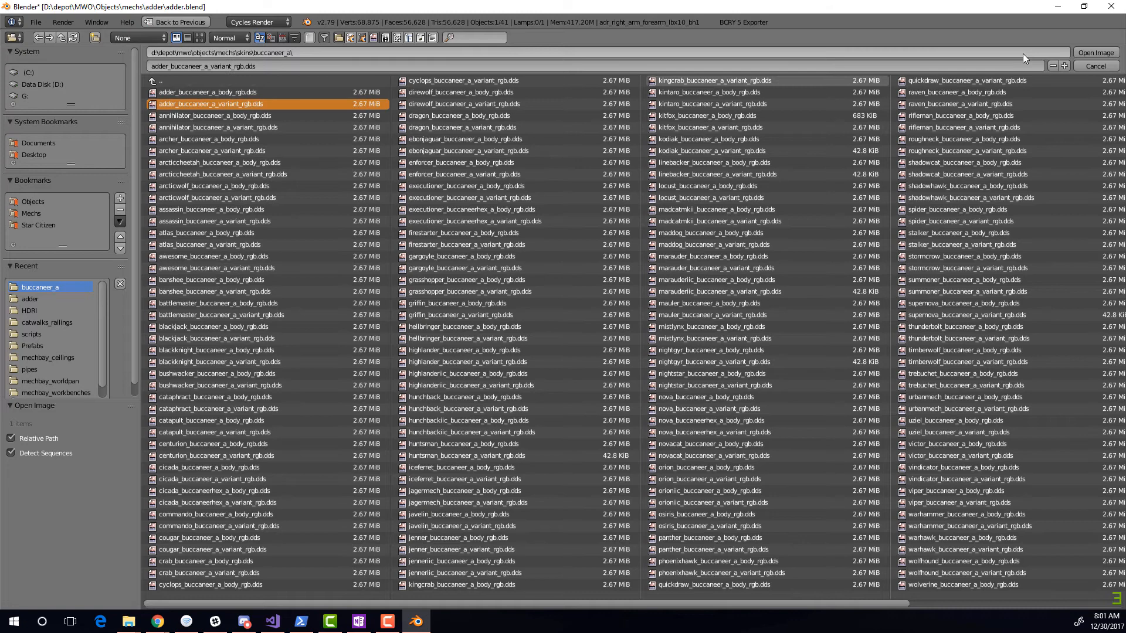
left_click(1088, 52)
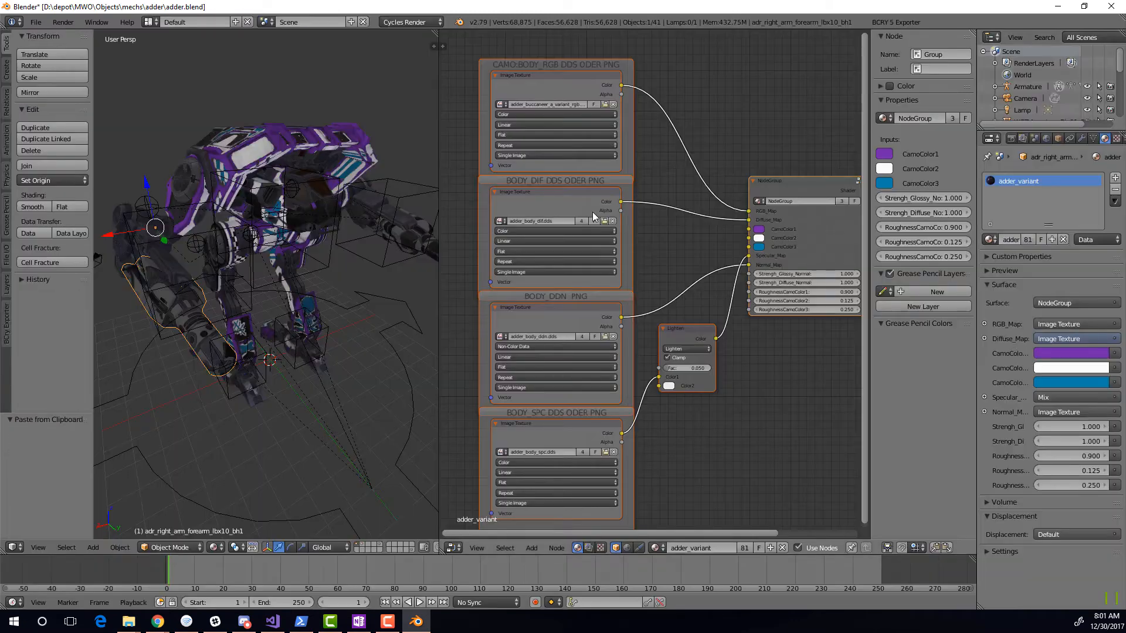
Assign adder_variant_dif.dds to the BODY_DIF texture node and adder_variant_ddn.dds to the BODY_DDN node
left_click(501, 221)
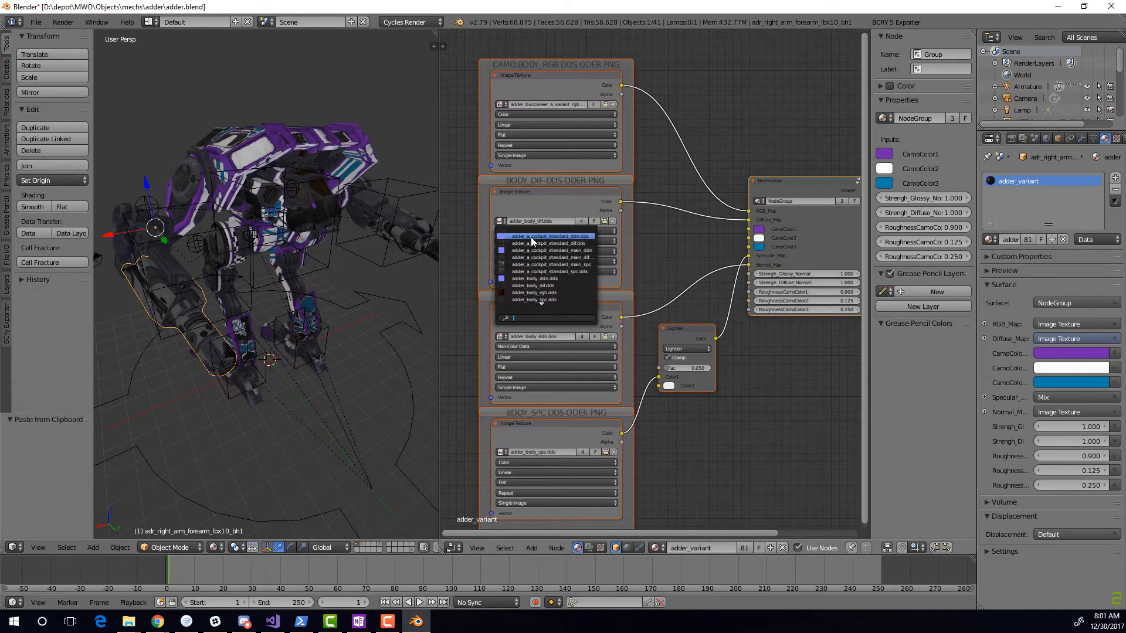
type("var")
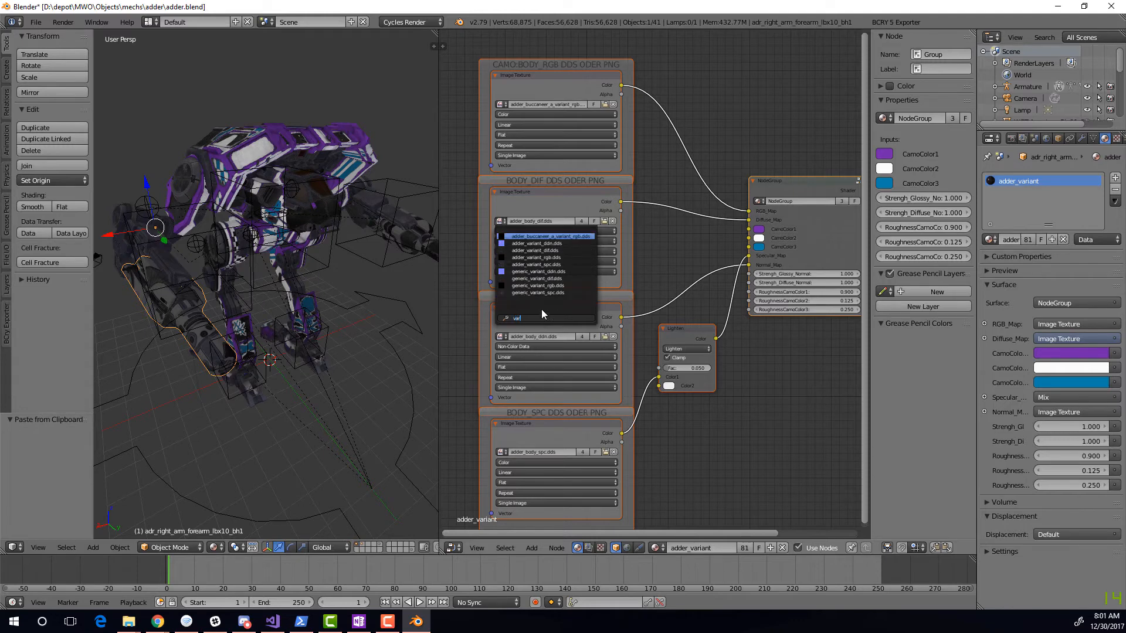
left_click(565, 251)
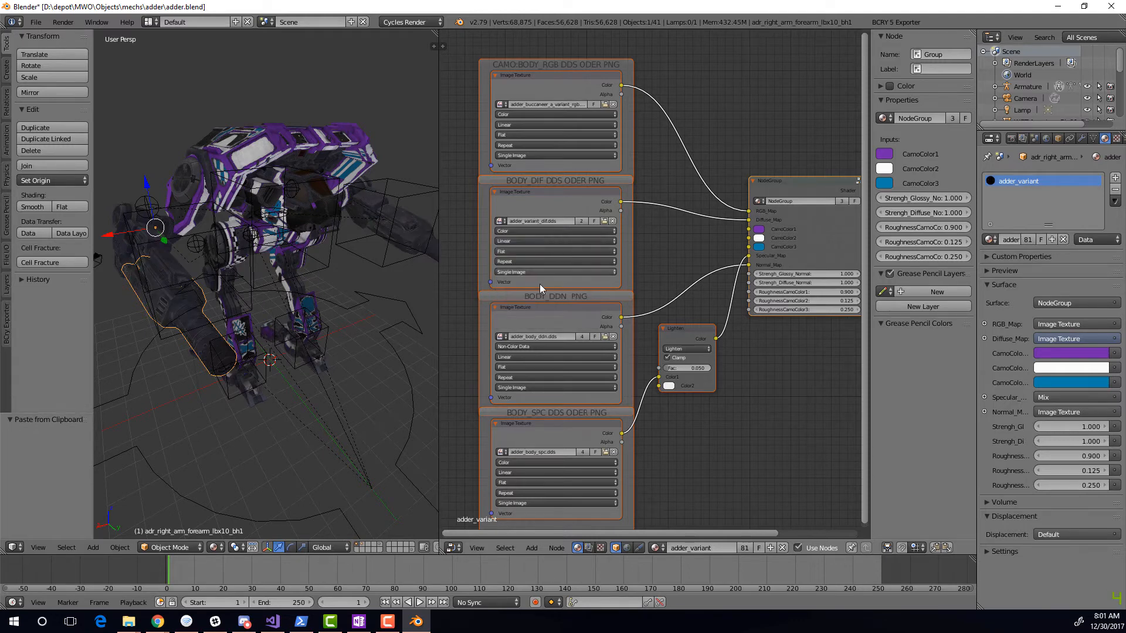
scroll(523, 319, "up", 2)
scroll(523, 319, "up", 1)
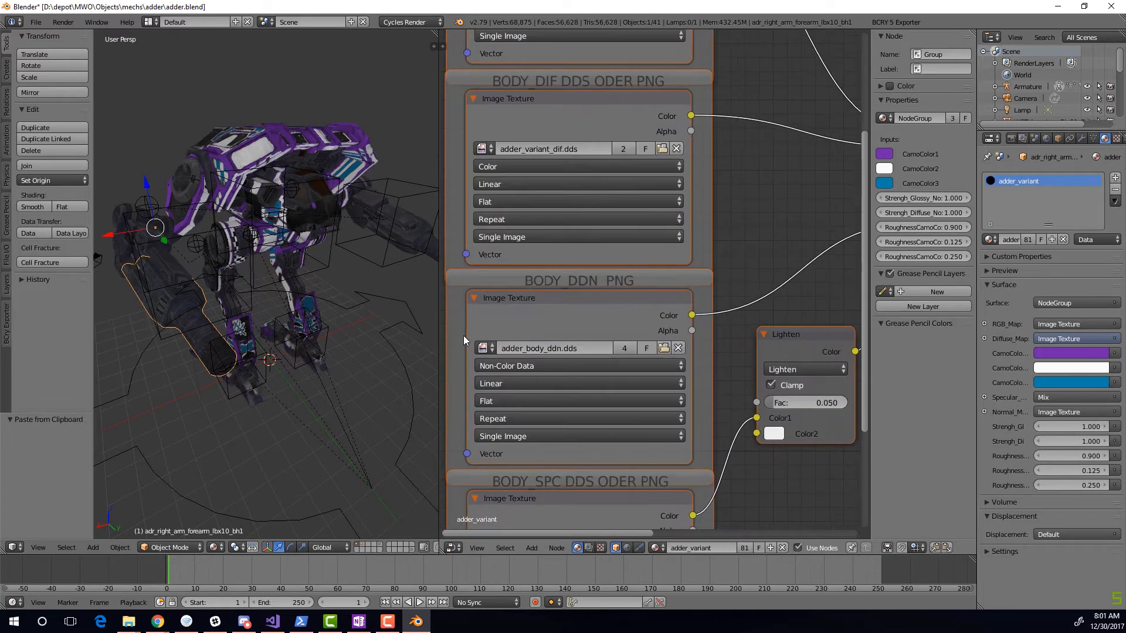
left_click(490, 350)
type("var")
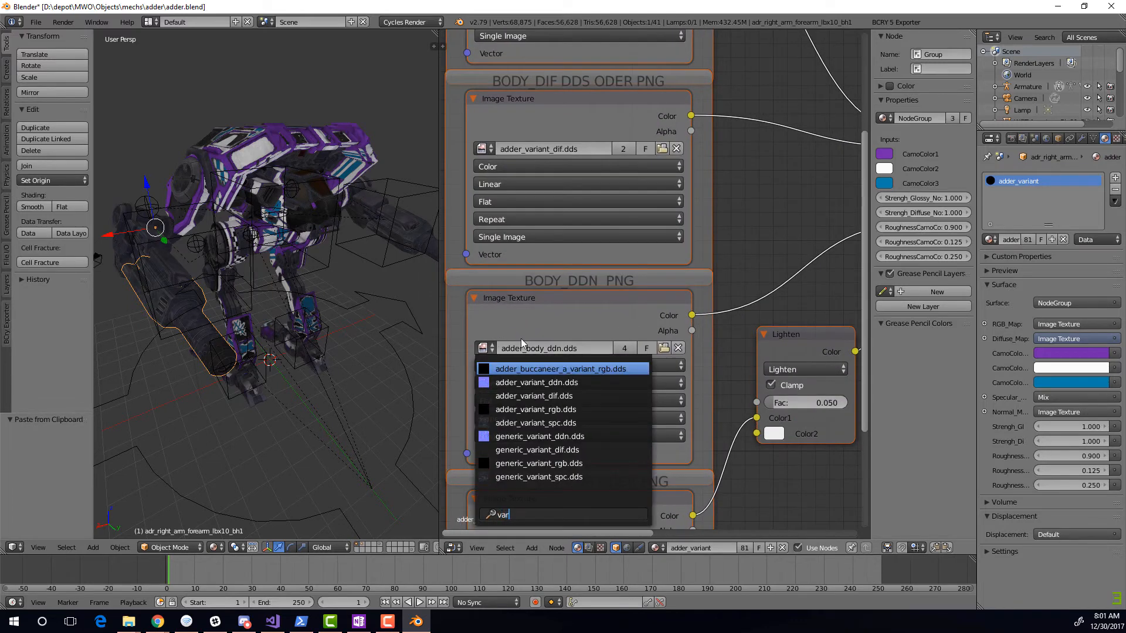
left_click(578, 383)
Assign adder_variant_spc.dds to the BODY_SPC texture node of the adder_variant material
scroll(751, 488, "down", 3)
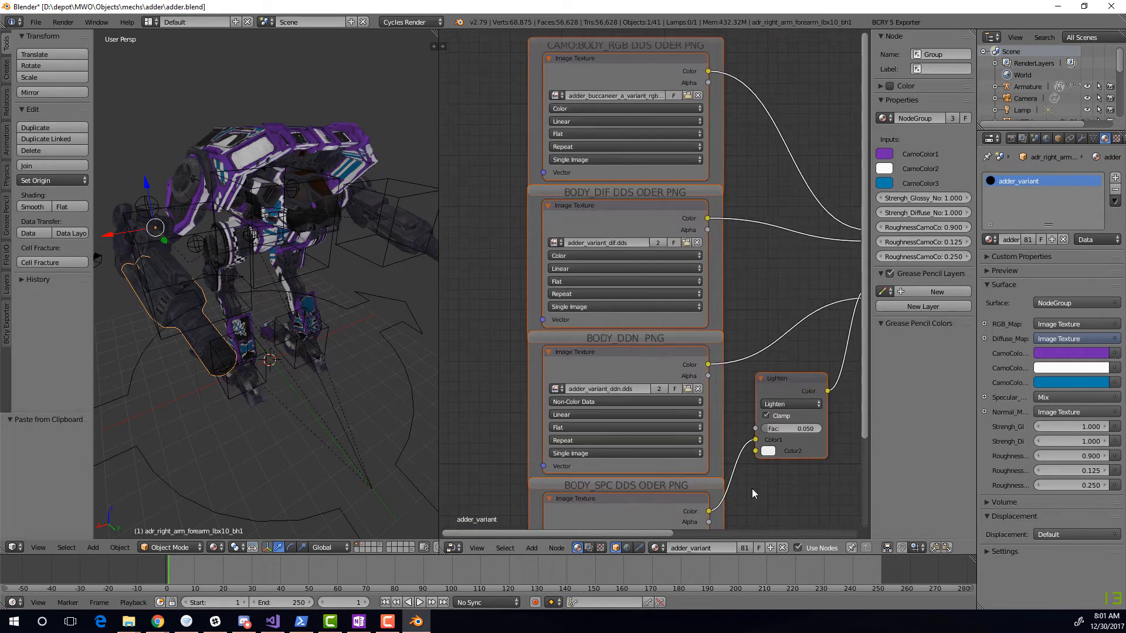
middle_click_drag(749, 343, 729, 77)
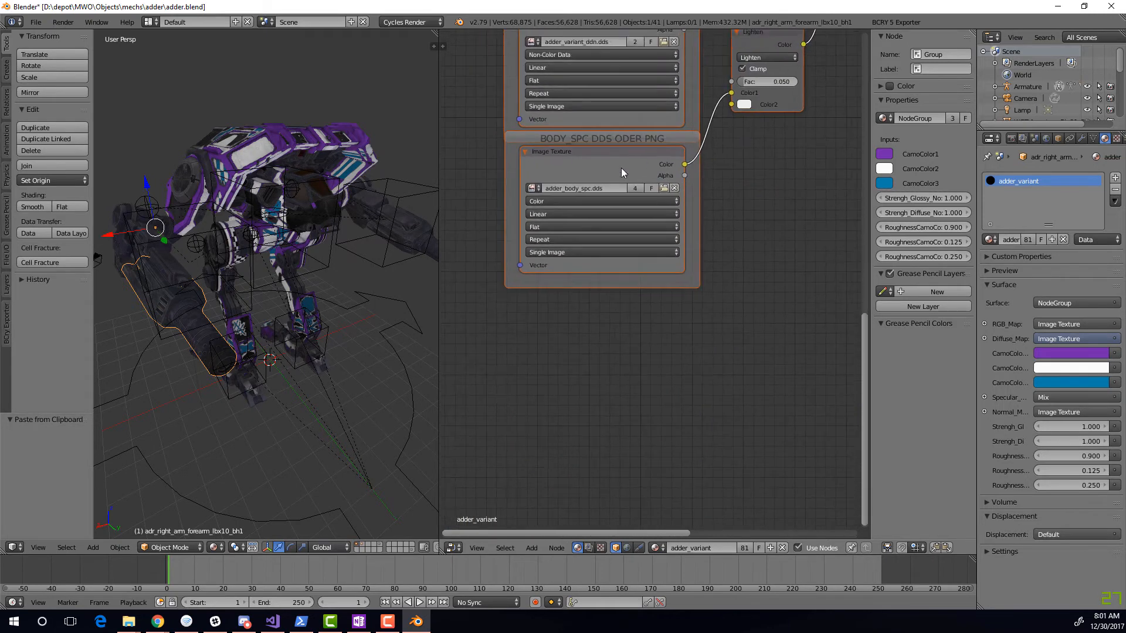
left_click(531, 188)
type("var")
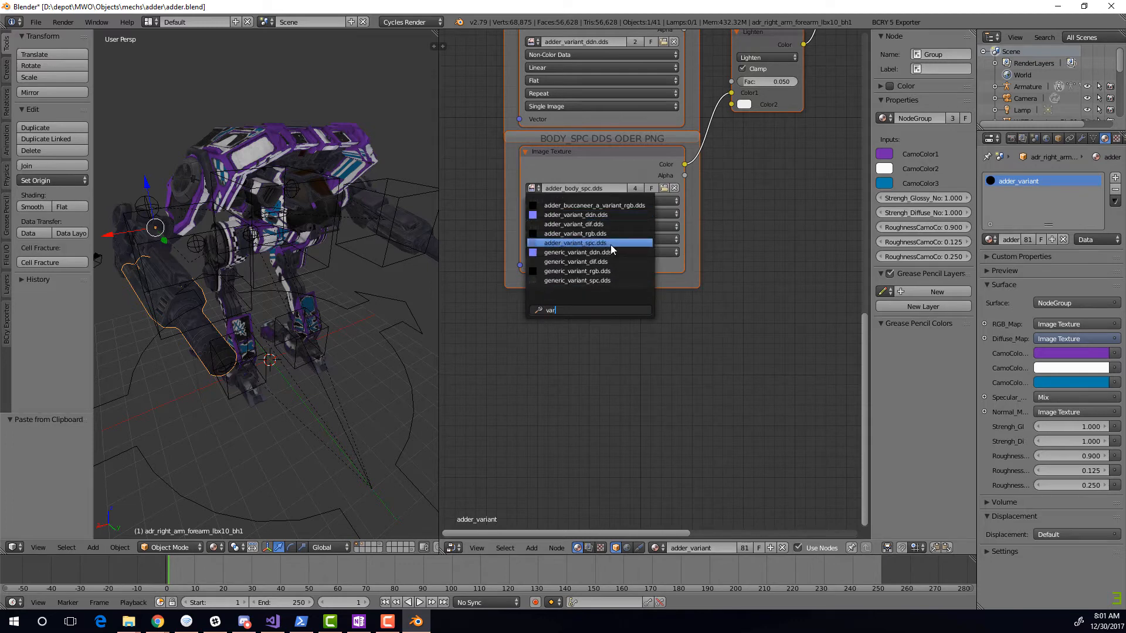
left_click(610, 243)
Widen the 3D view and examine the camo on the mech's cockpit, torso, arms and legs from several sides
middle_click_drag(358, 203, 329, 218)
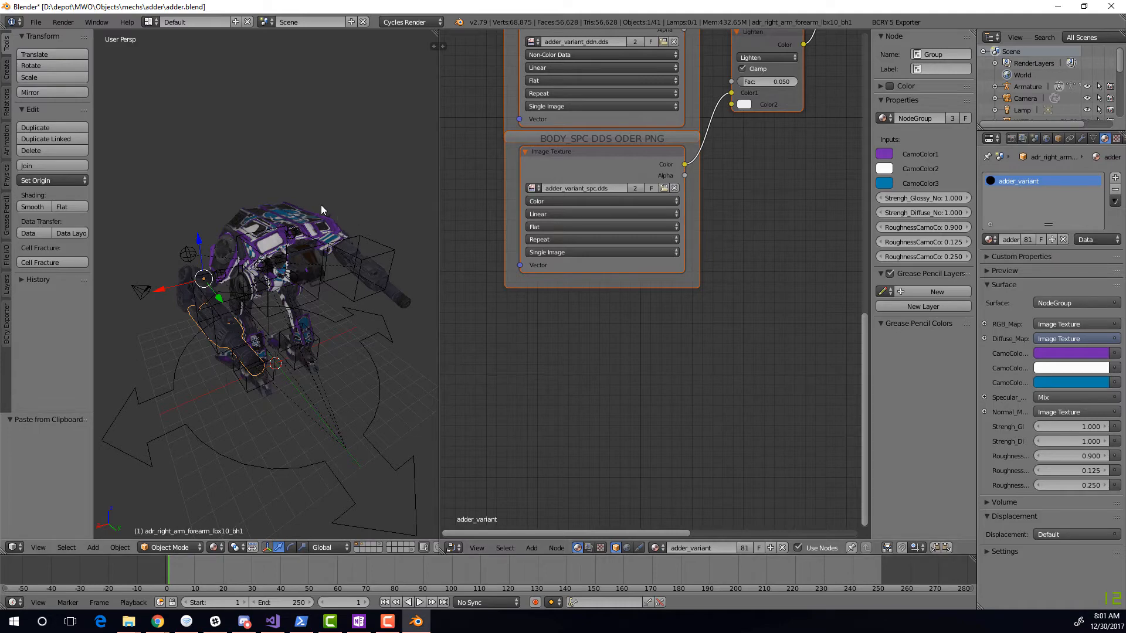
middle_click_drag(321, 205, 210, 226)
scroll(247, 227, "up", 3)
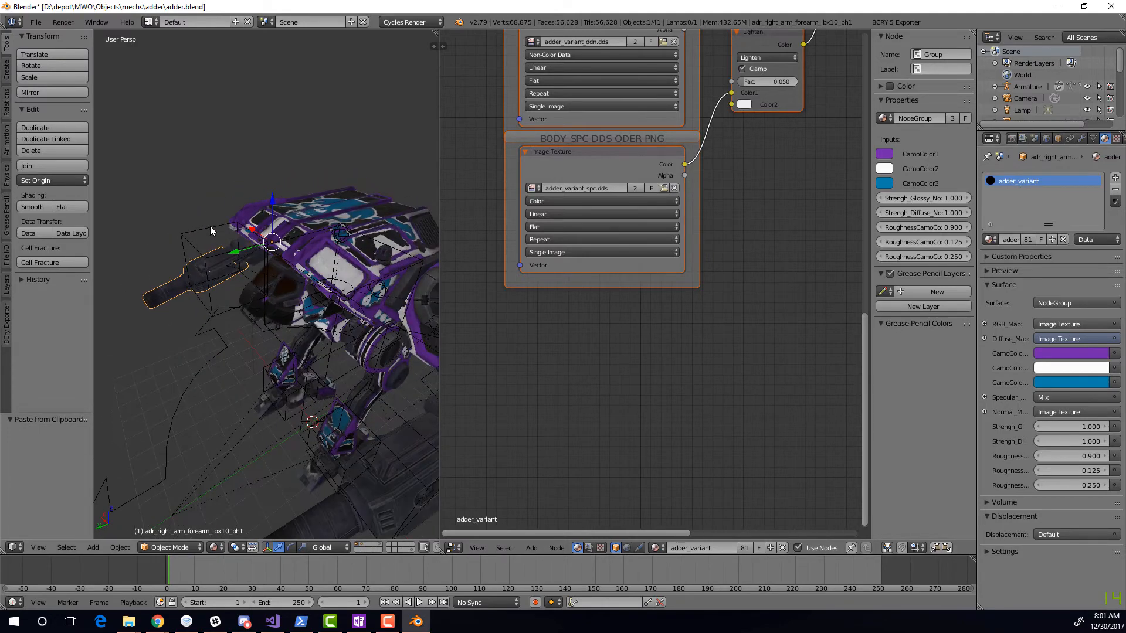
right_click(342, 261)
middle_click_drag(349, 252, 358, 153)
left_click_drag(438, 77, 617, 93)
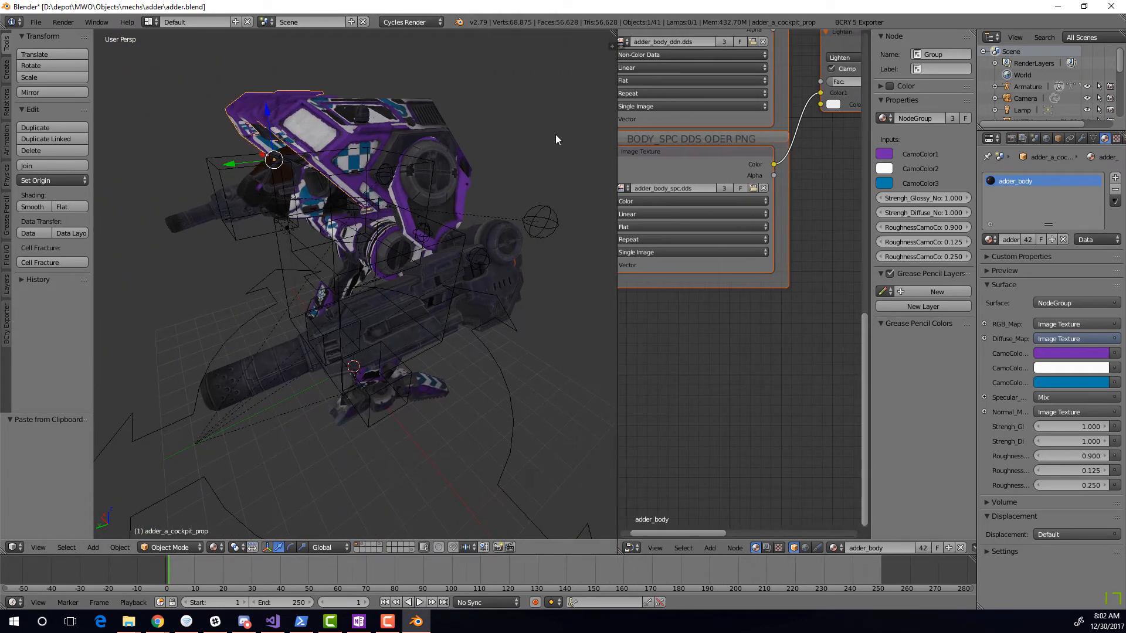
middle_click_drag(473, 151, 335, 210)
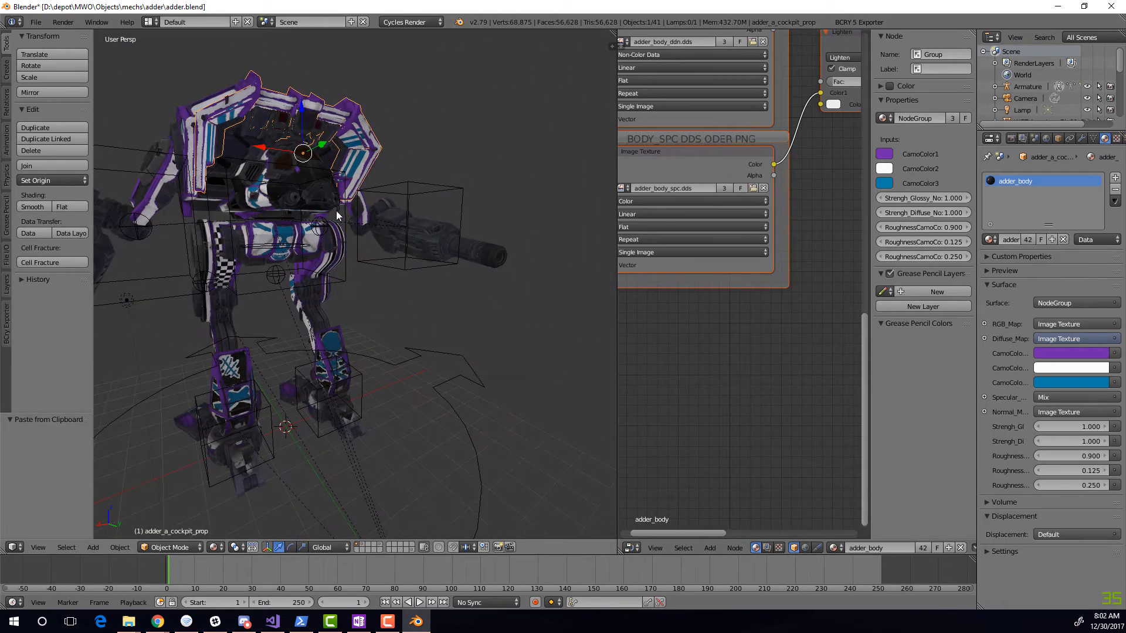
middle_click_drag(269, 158, 321, 147)
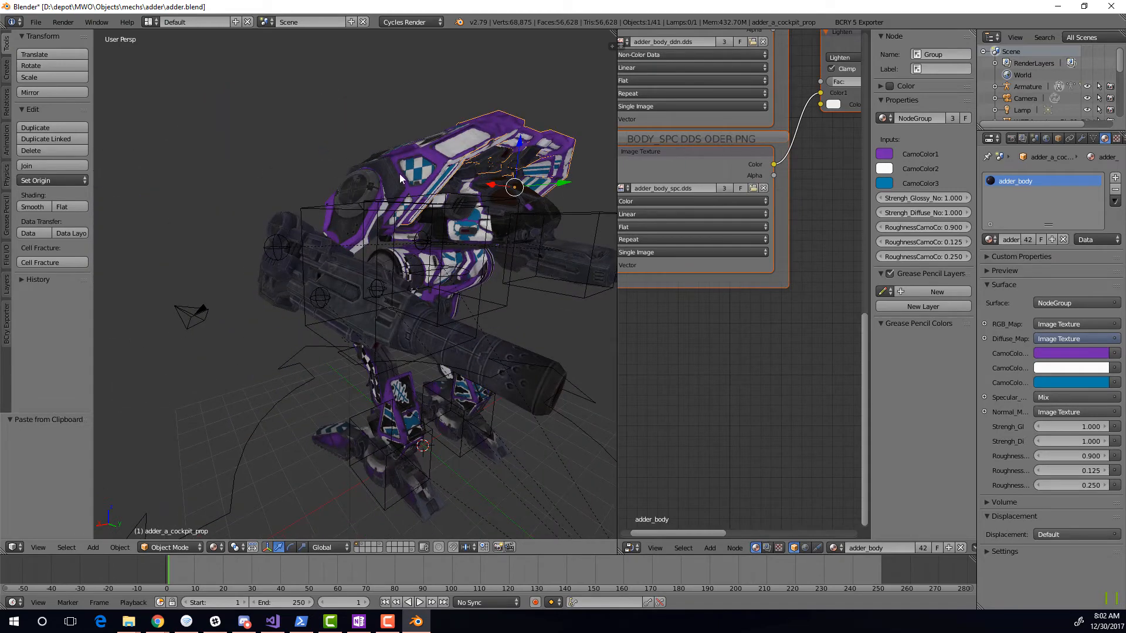
middle_click_drag(399, 173, 425, 198)
Switch to the camera view, move the camera towards the mech's upper body and raise it about 11.83 along Z
key("KP_0")
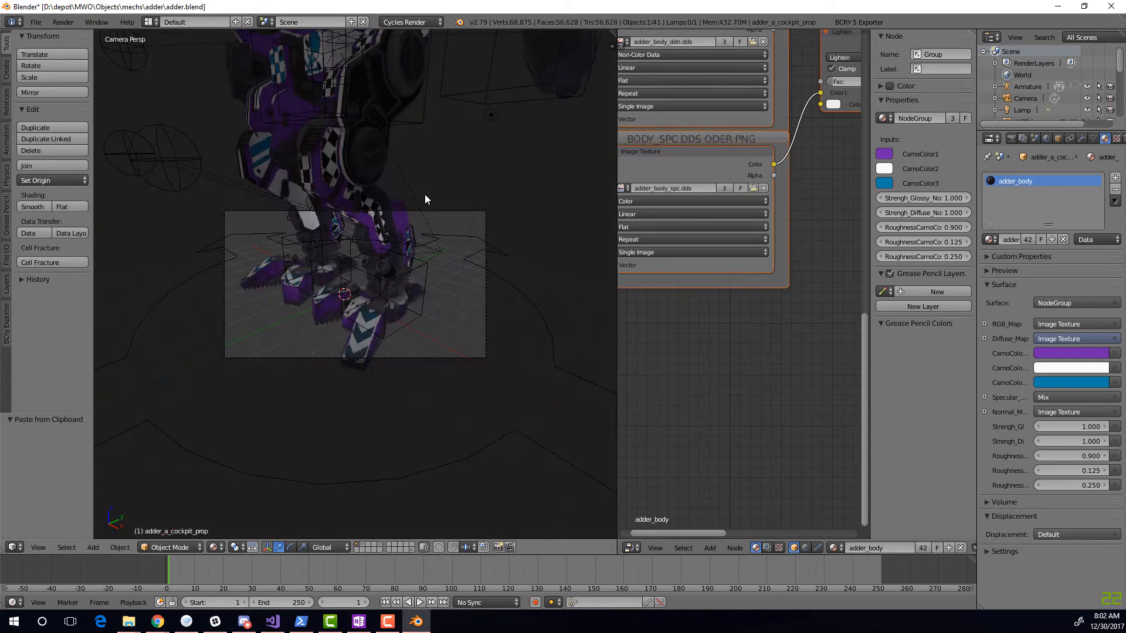
right_click(454, 210)
key("g")
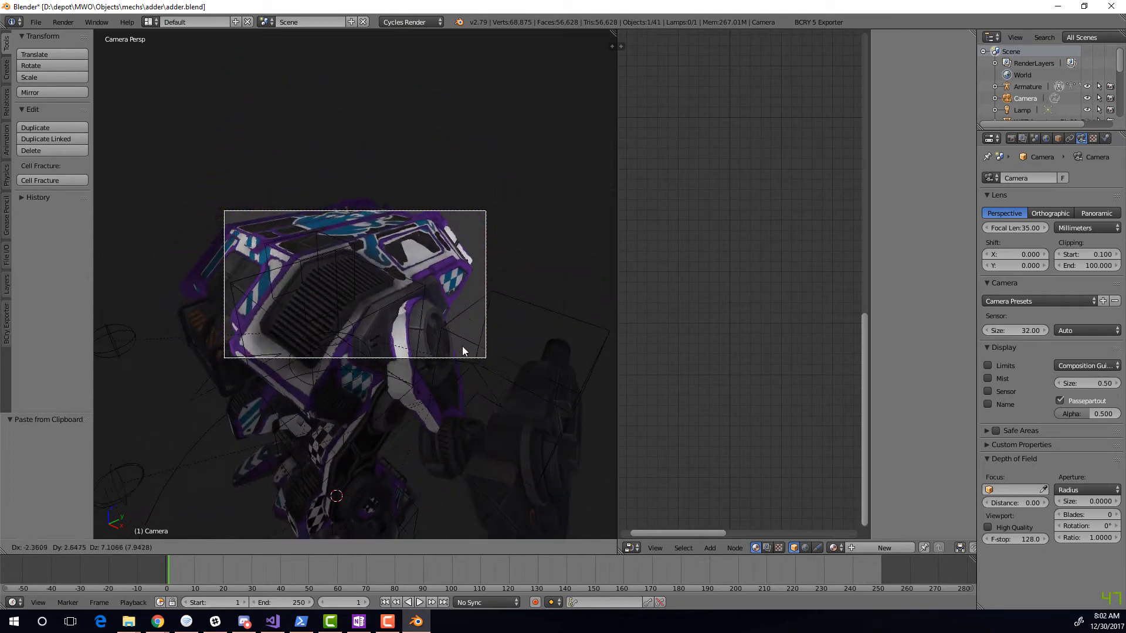
left_click(462, 347)
key("g")
key("z")
left_click(463, 429)
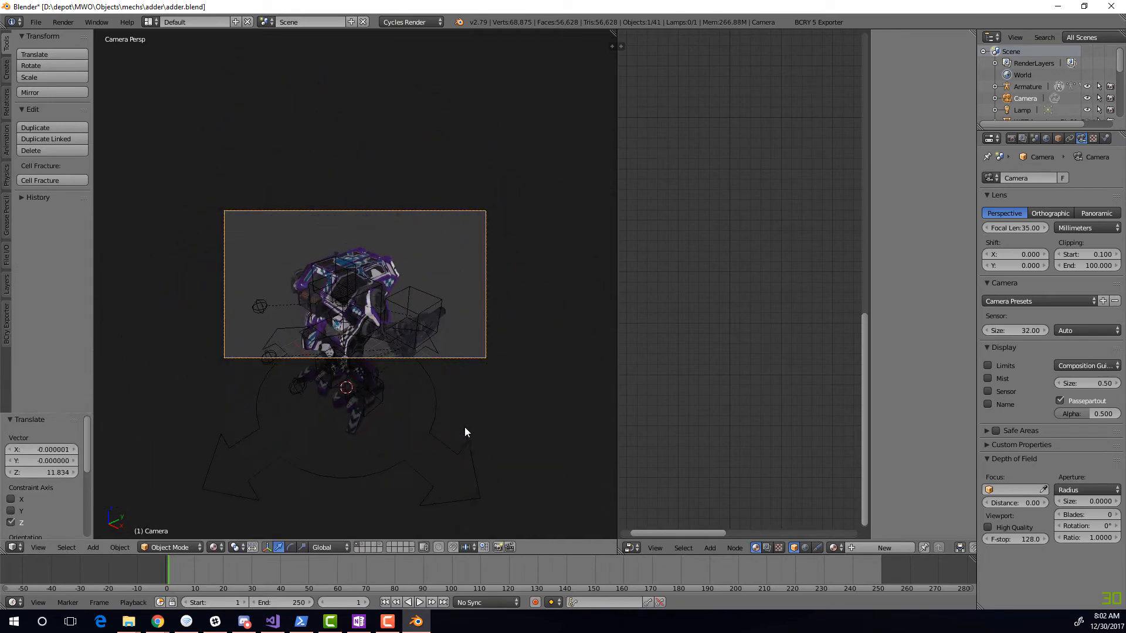
Rotate the armature's Bip01_Pelvis bone about 23.3° around the global Z axis
middle_click_drag(477, 412, 353, 272)
scroll(353, 273, "down", 7)
right_click(267, 360)
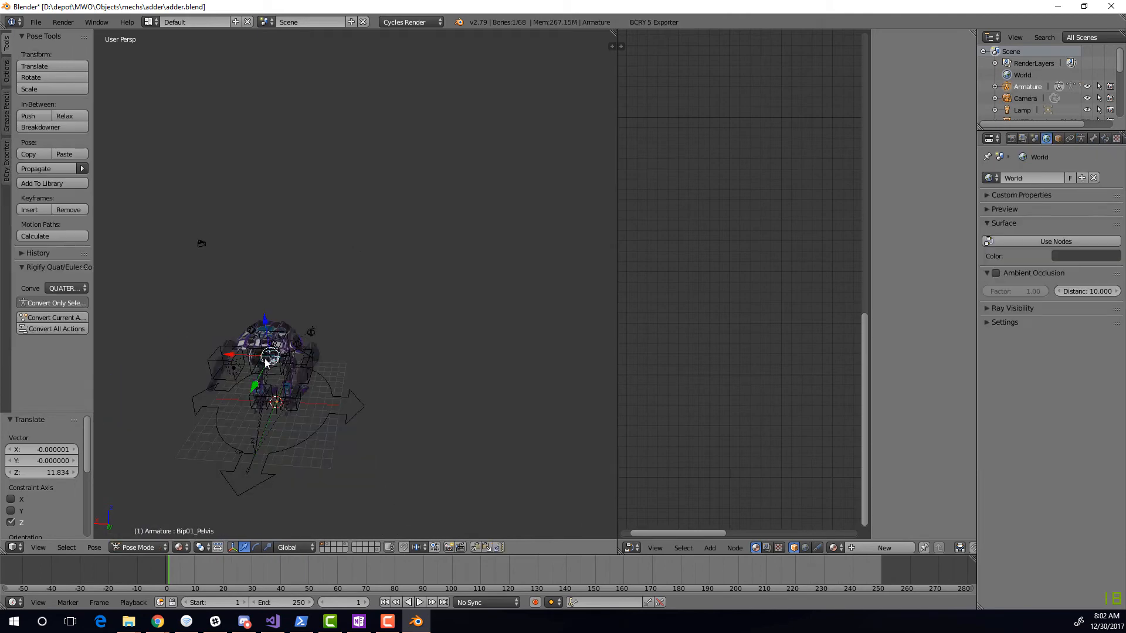
middle_click_drag(267, 360, 334, 280)
scroll(334, 281, "up", 7)
scroll(335, 280, "down", 3)
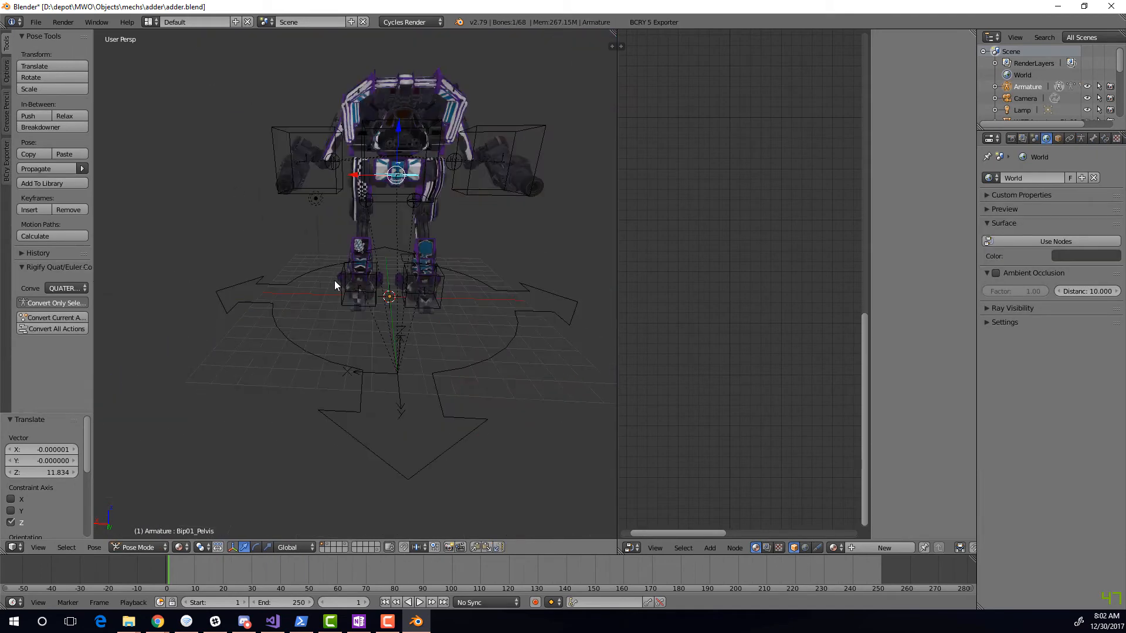
middle_click_drag(414, 260, 392, 244)
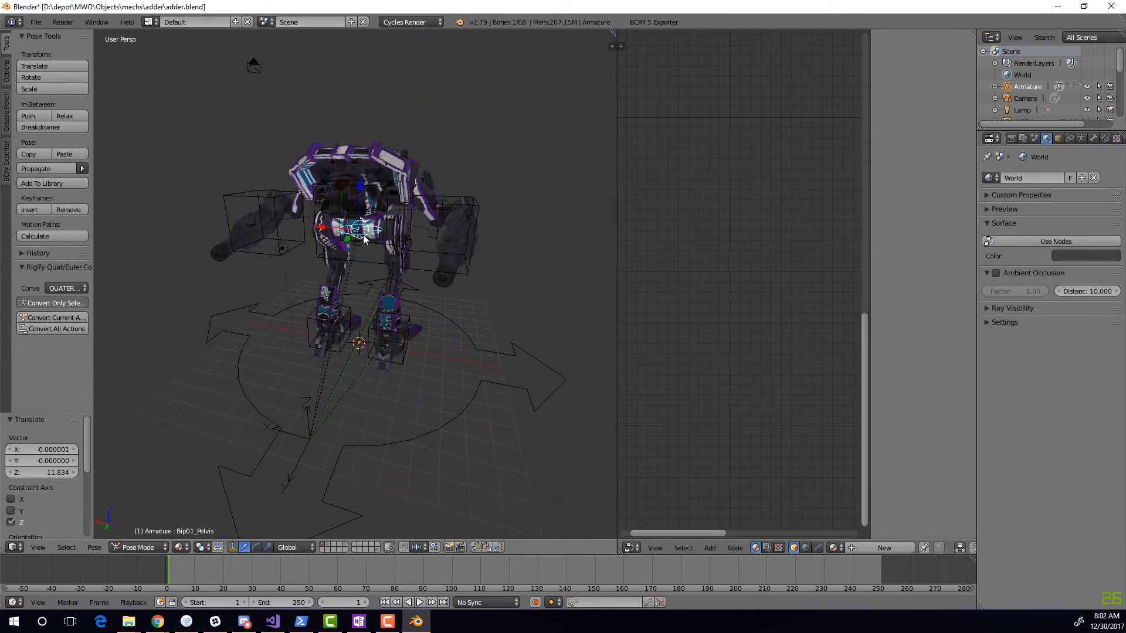
key("r")
key("z")
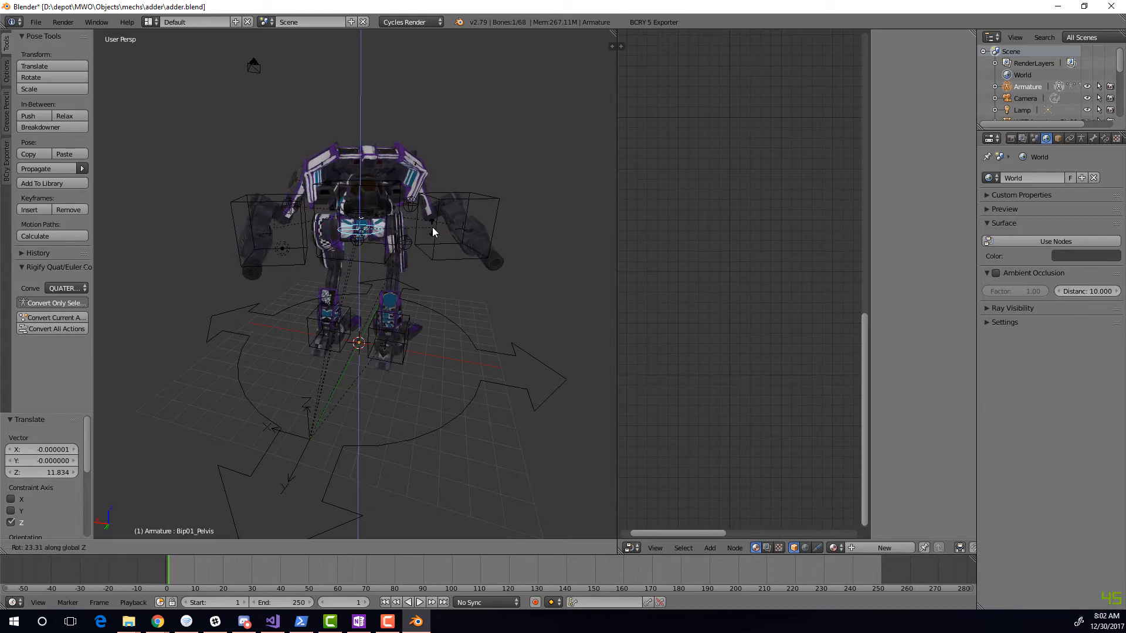
left_click(437, 229)
Move both hand IK bones together in top view by about -0.593 in X and 1.134 in Y
right_click(451, 202)
right_click(297, 216, "shift")
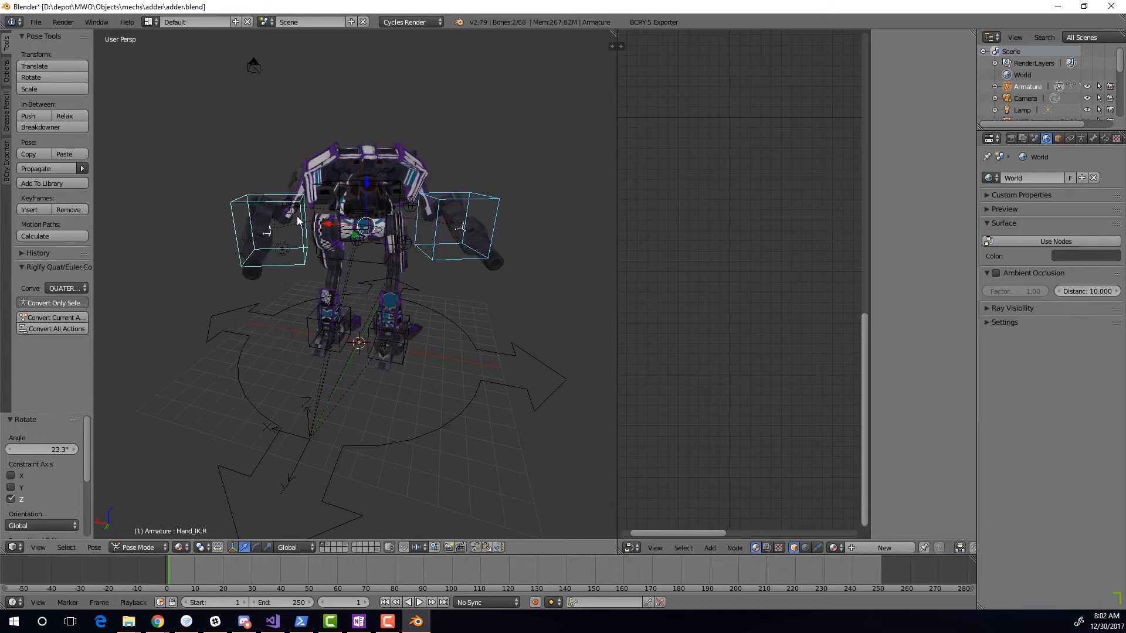
key("KP_7")
key("g")
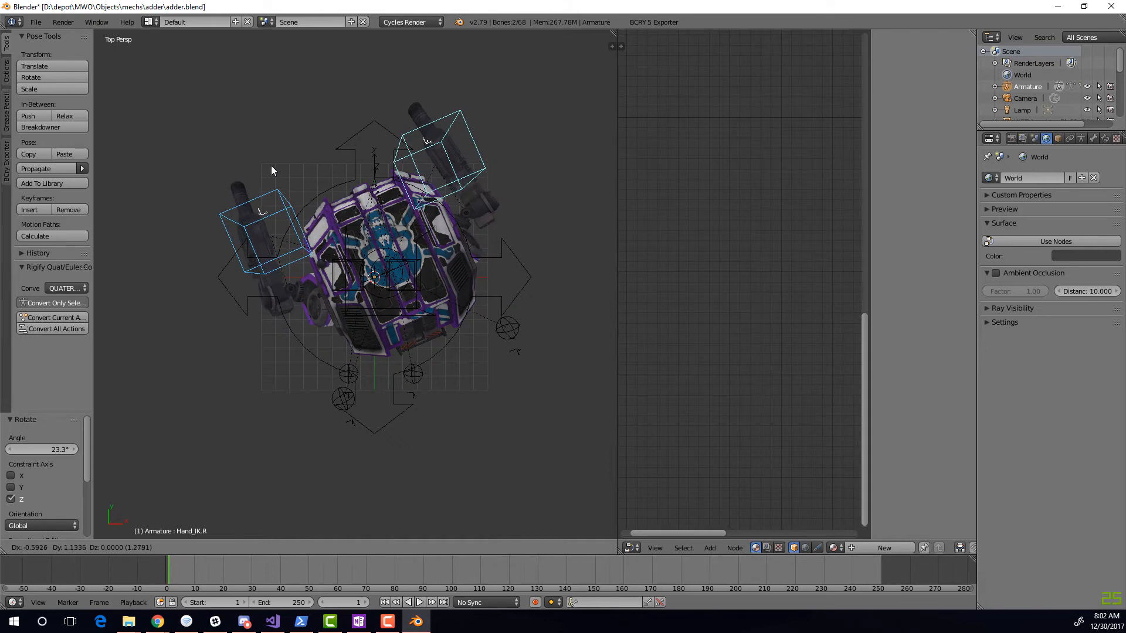
left_click(271, 167)
middle_click_drag(360, 184, 435, 201)
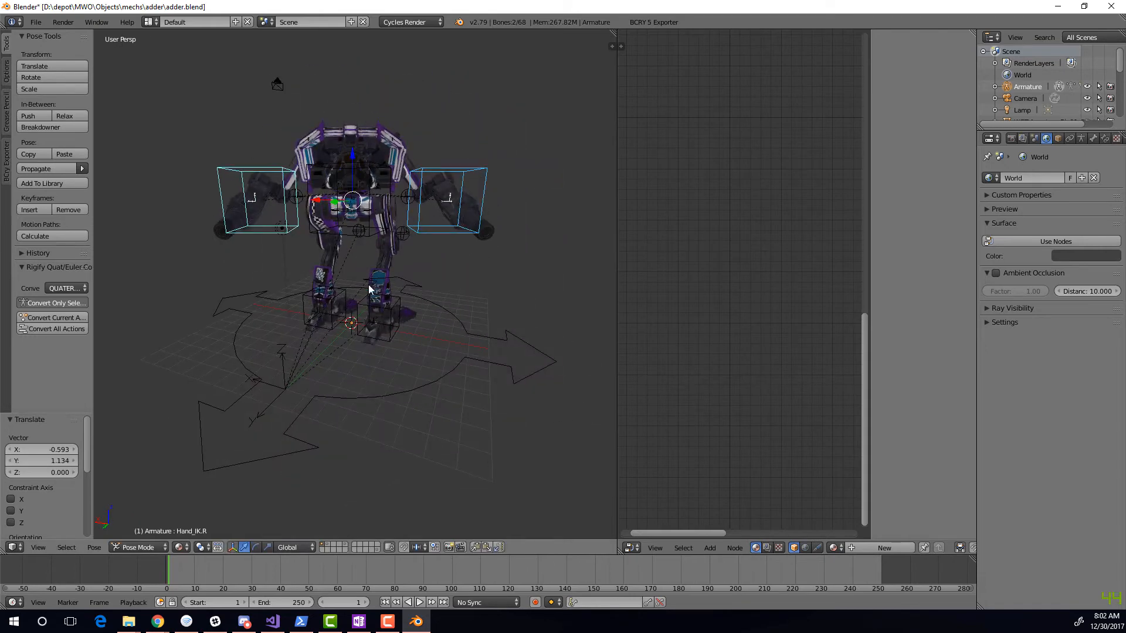
Move the right foot IK bone about -1.470 along Y and the left foot IK bone about 1.415 along Y
right_click(341, 299)
key("g")
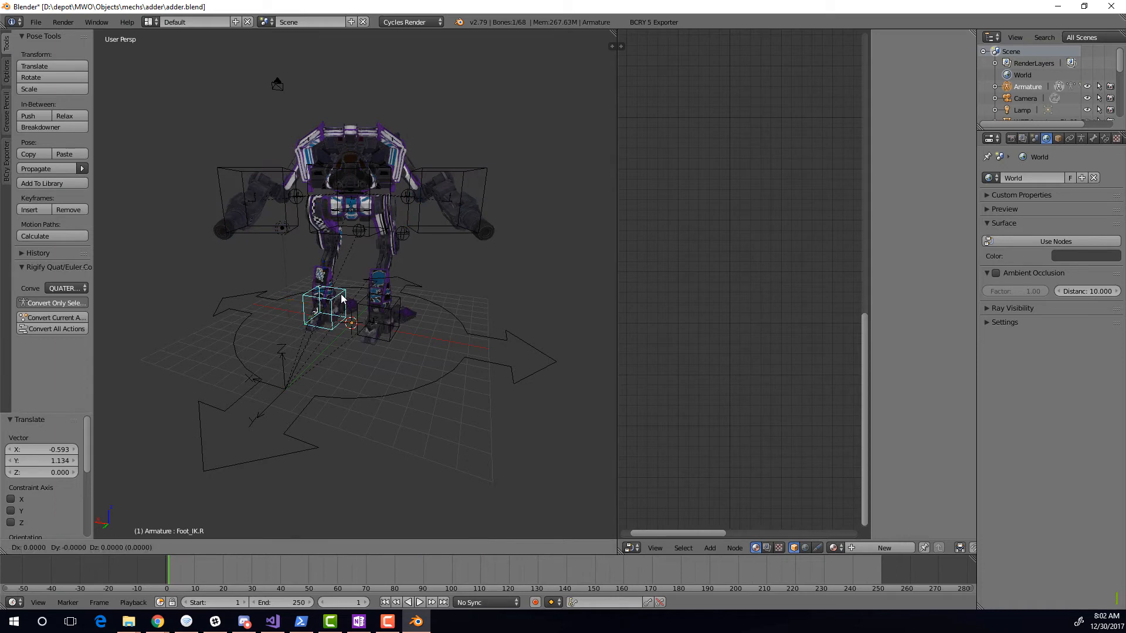
key("y")
left_click(355, 292)
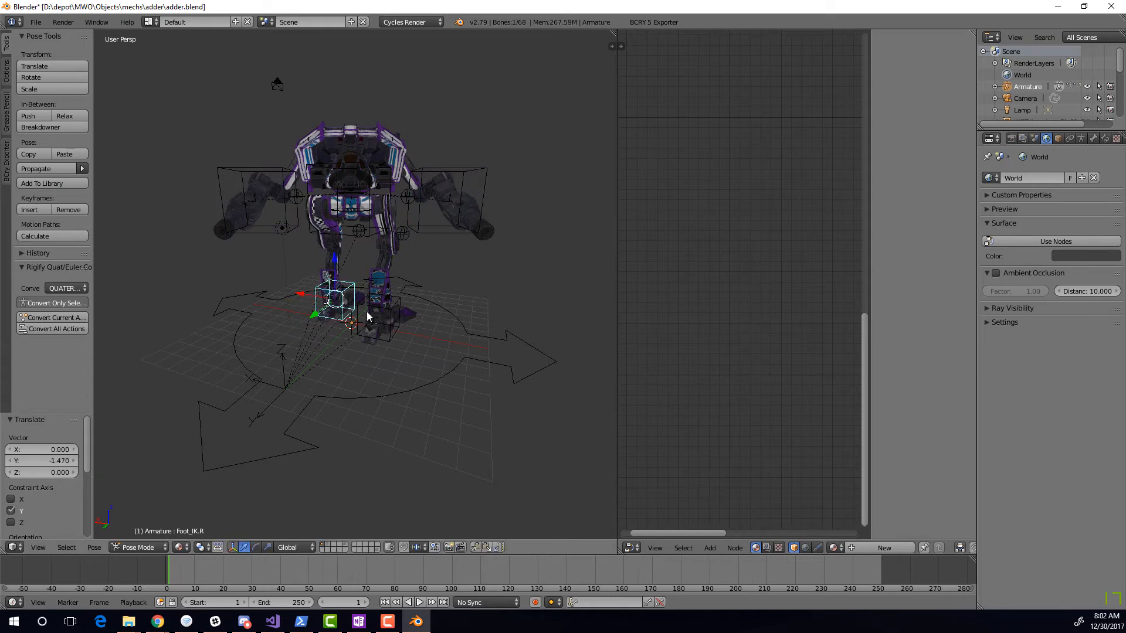
right_click(367, 311)
key("g")
key("y")
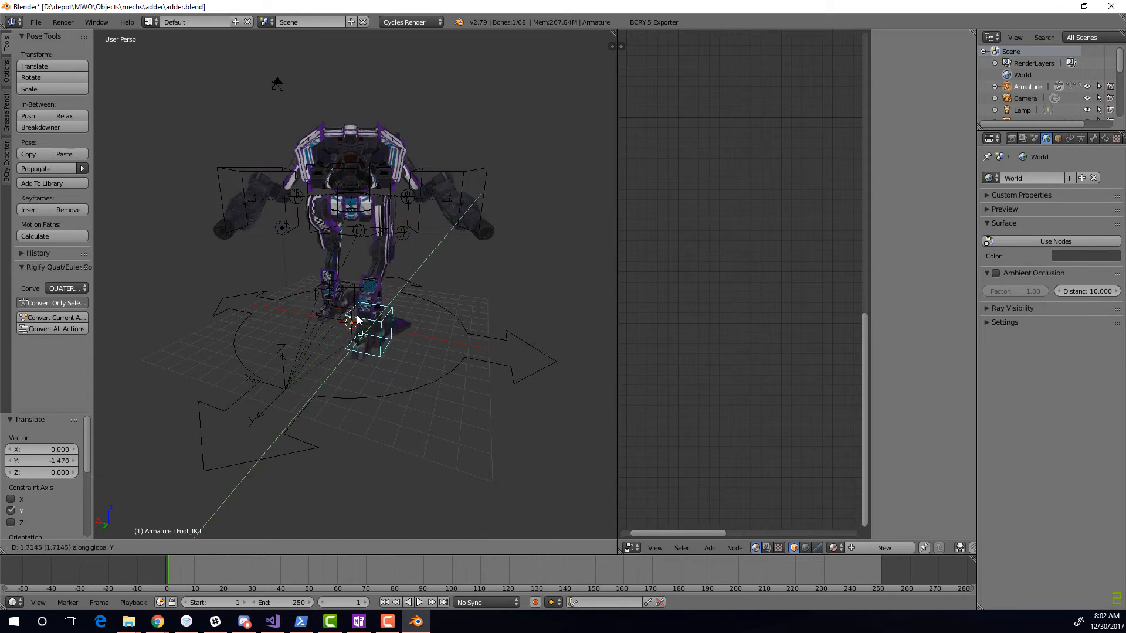
left_click(412, 330)
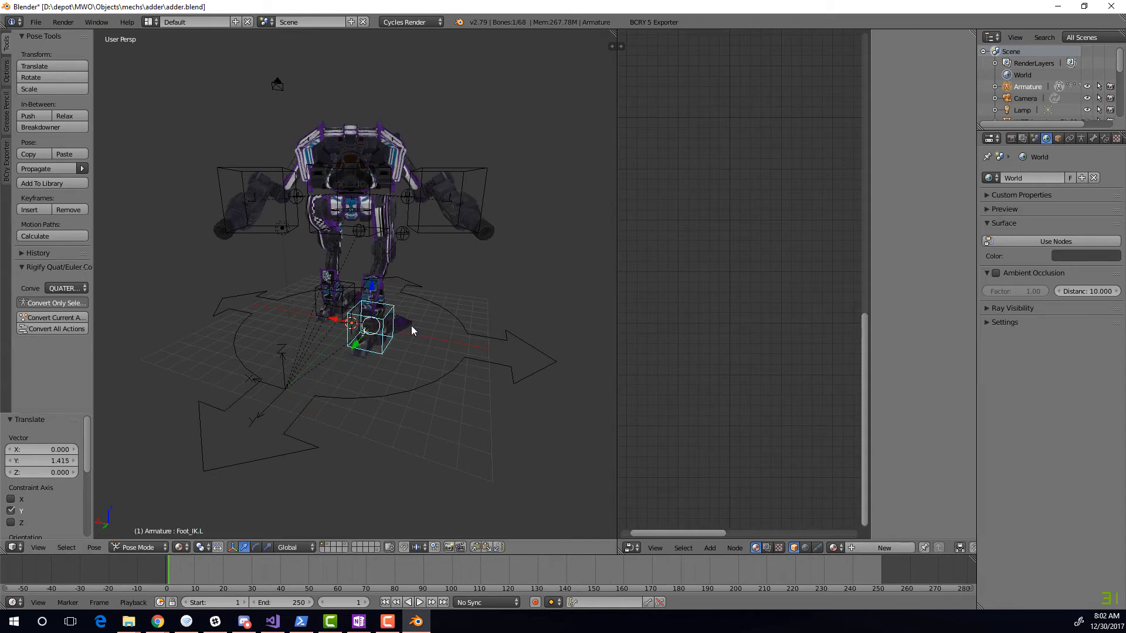
Reverse the stride by moving the right foot IK bone about 4.069 along Y and the left one about -2.510 along Y
right_click(337, 303)
key("t")
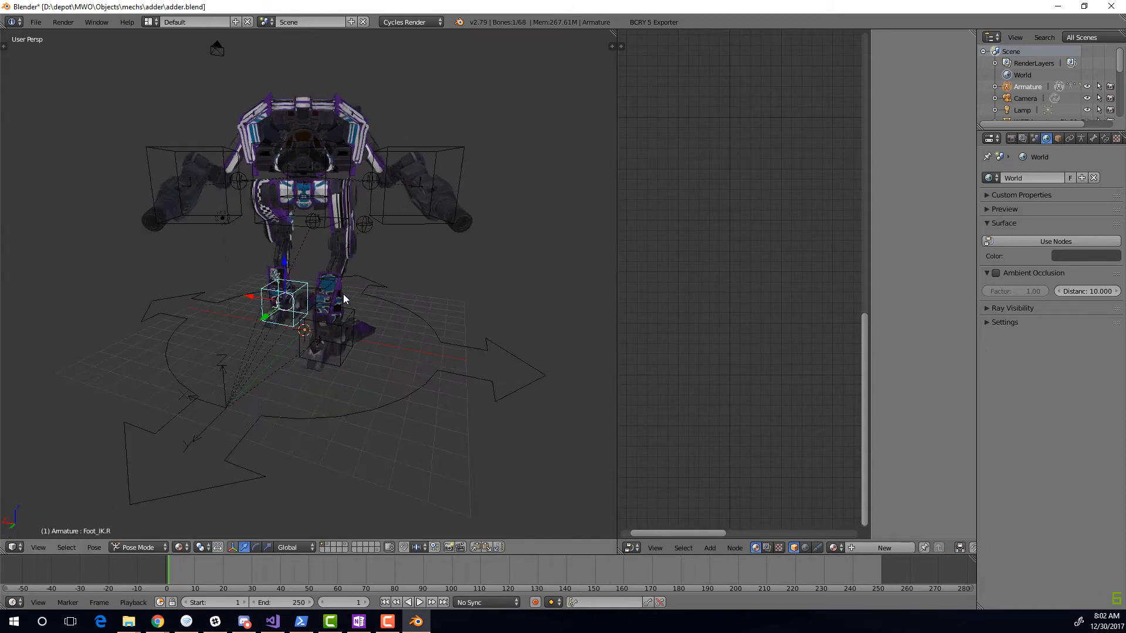
key("t")
key("g")
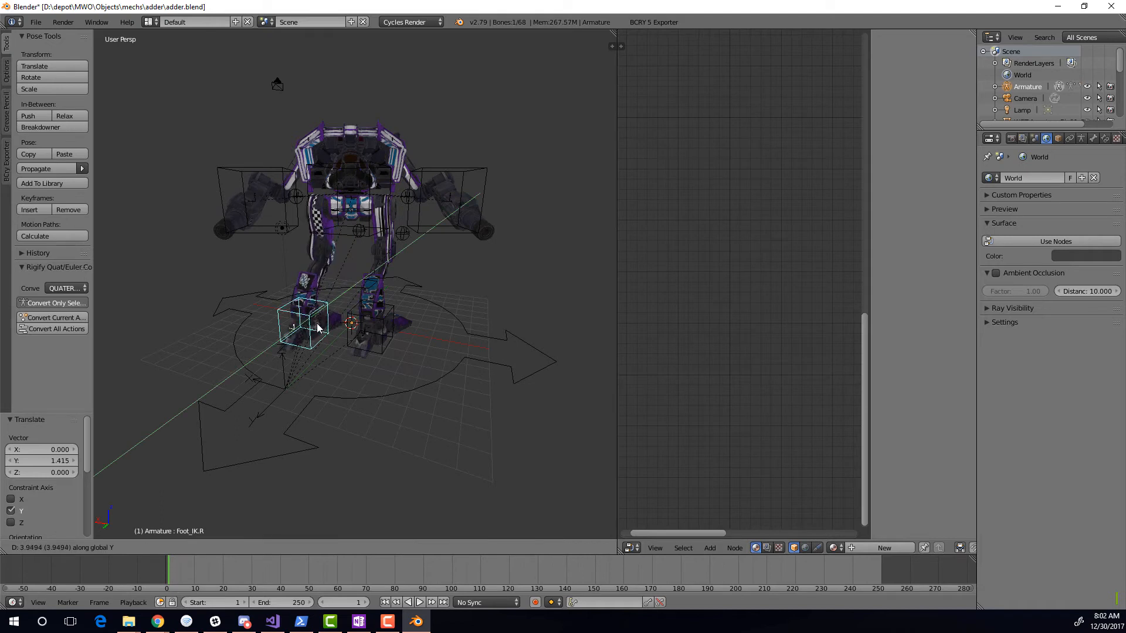
left_click(318, 327)
right_click(372, 322)
key("g")
key("y")
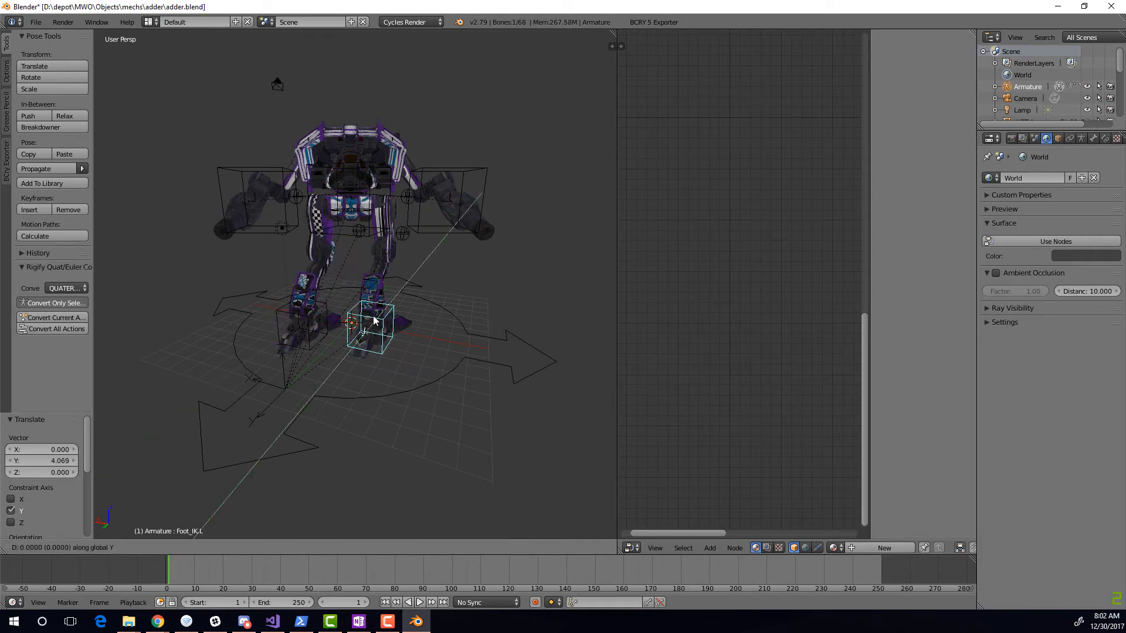
left_click(388, 317)
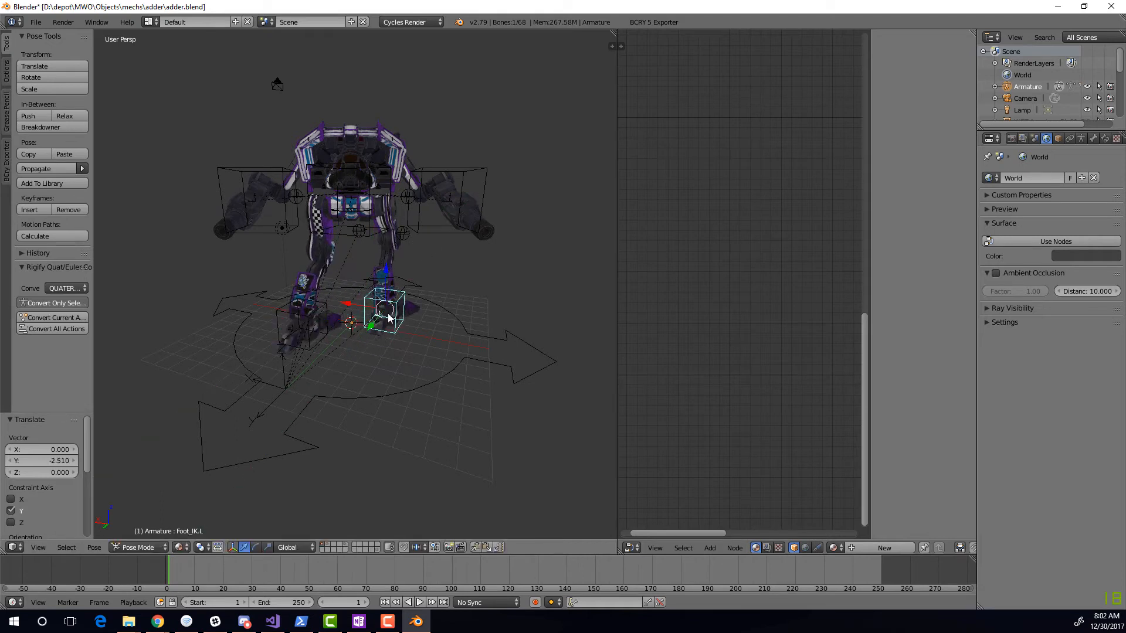
Align the camera to the current front view of the mech and pull it back about 6.913 along its local Z axis
key("ctrl+alt+KP_0")
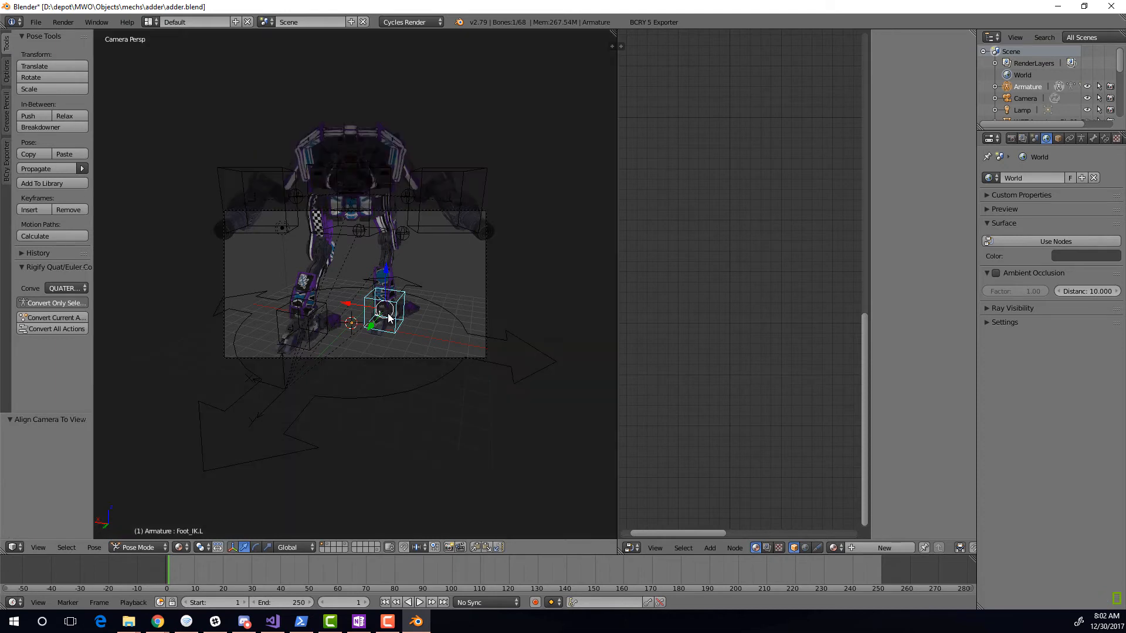
right_click(360, 210)
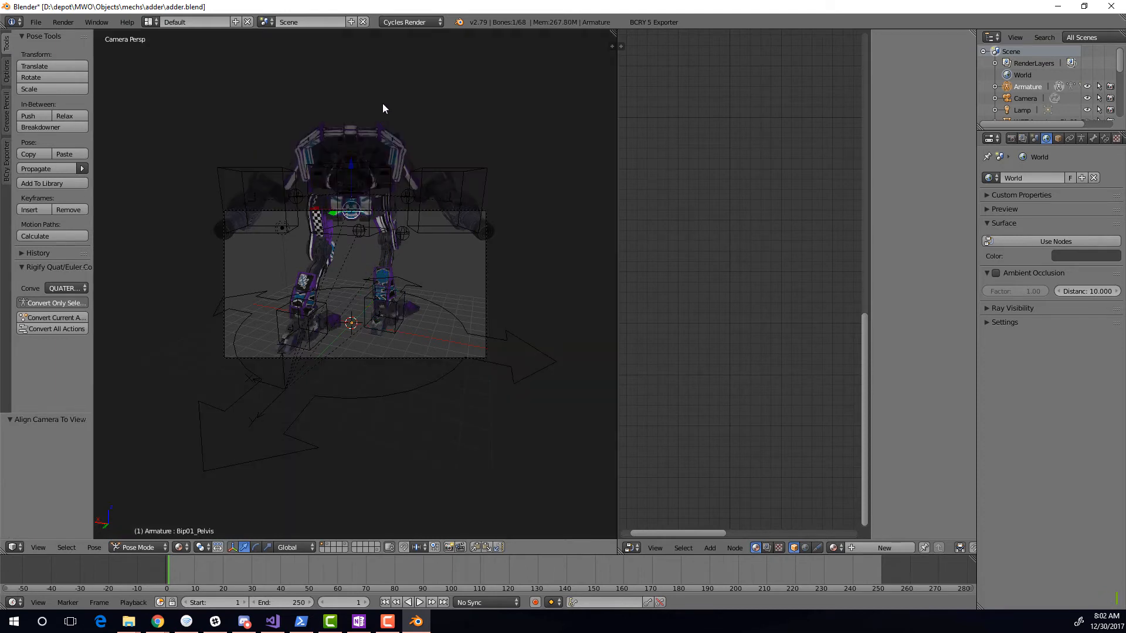
right_click(452, 216)
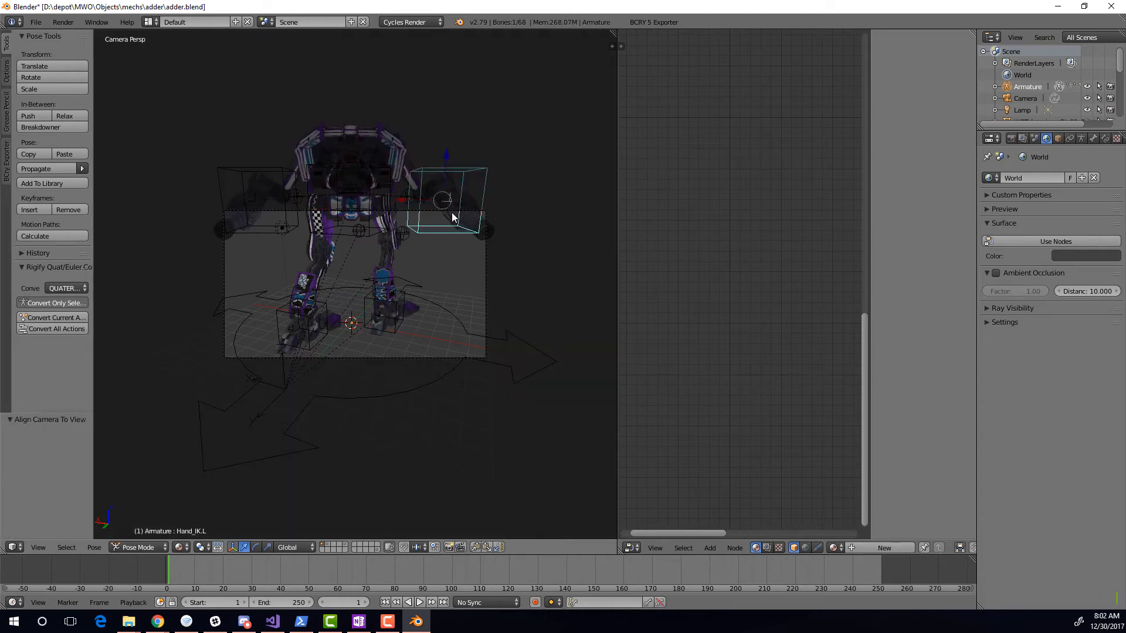
right_click(485, 296)
key("g")
key("z")
key("z")
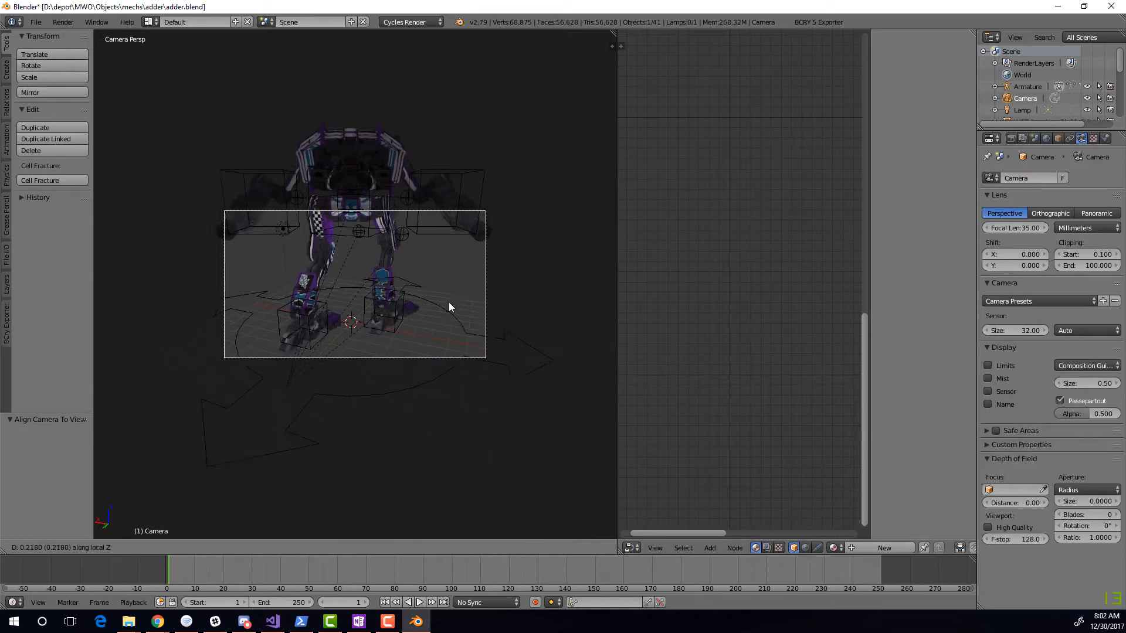
left_click(454, 334)
Reframe the mech by shifting the camera slightly, about 0.175 in Z, and rotating it about 5.8° around its local X axis
key("g")
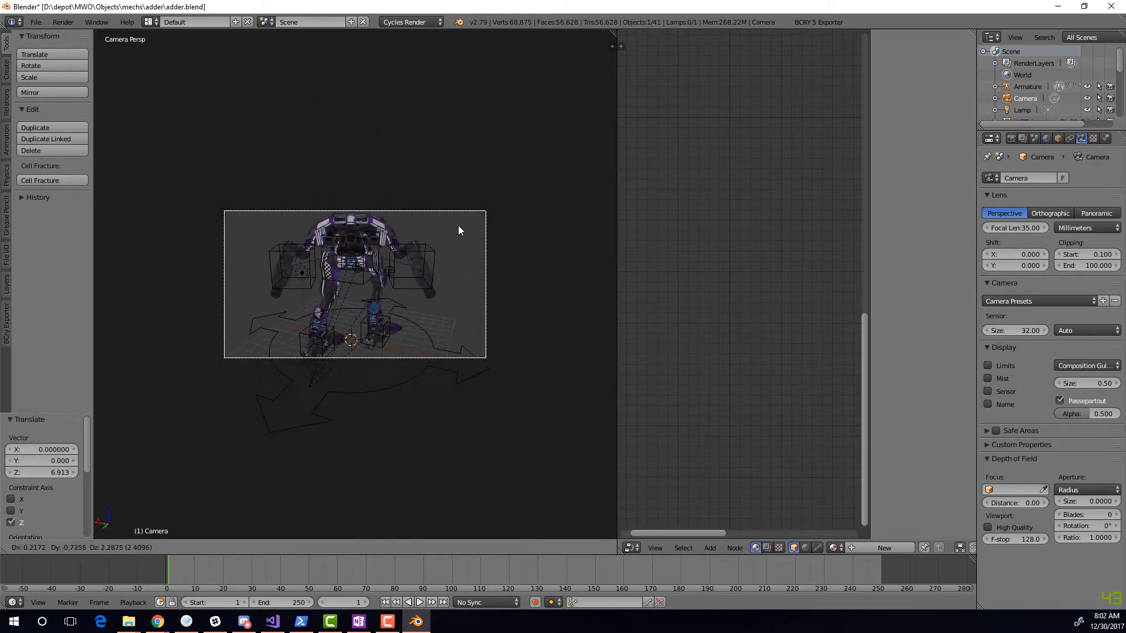
left_click(449, 324)
key("r")
key("x")
key("x")
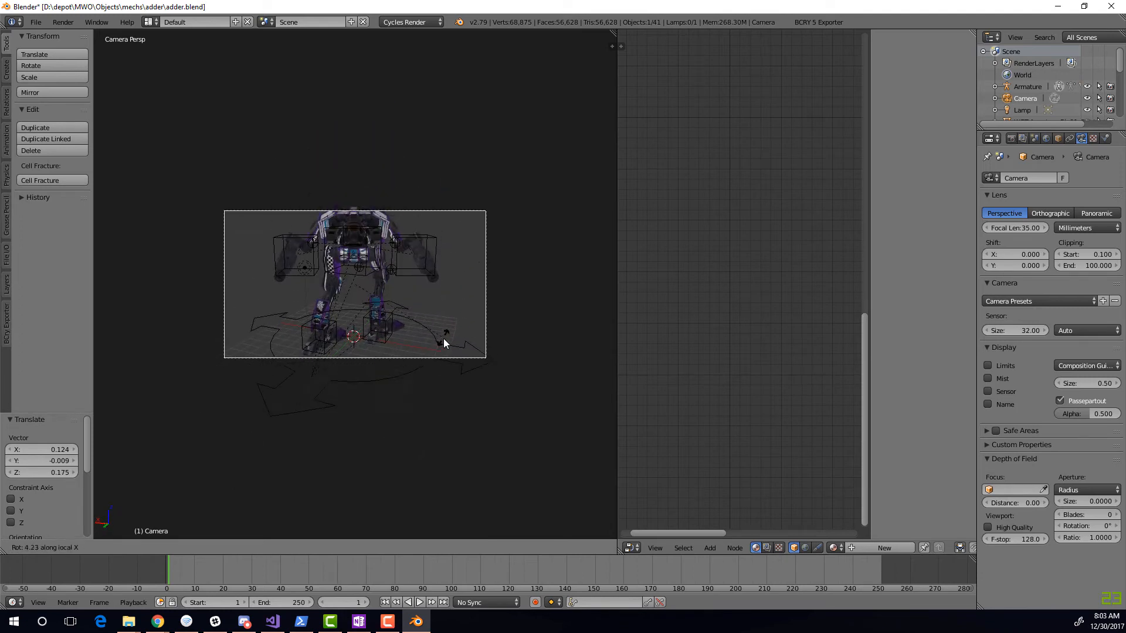
left_click(446, 345)
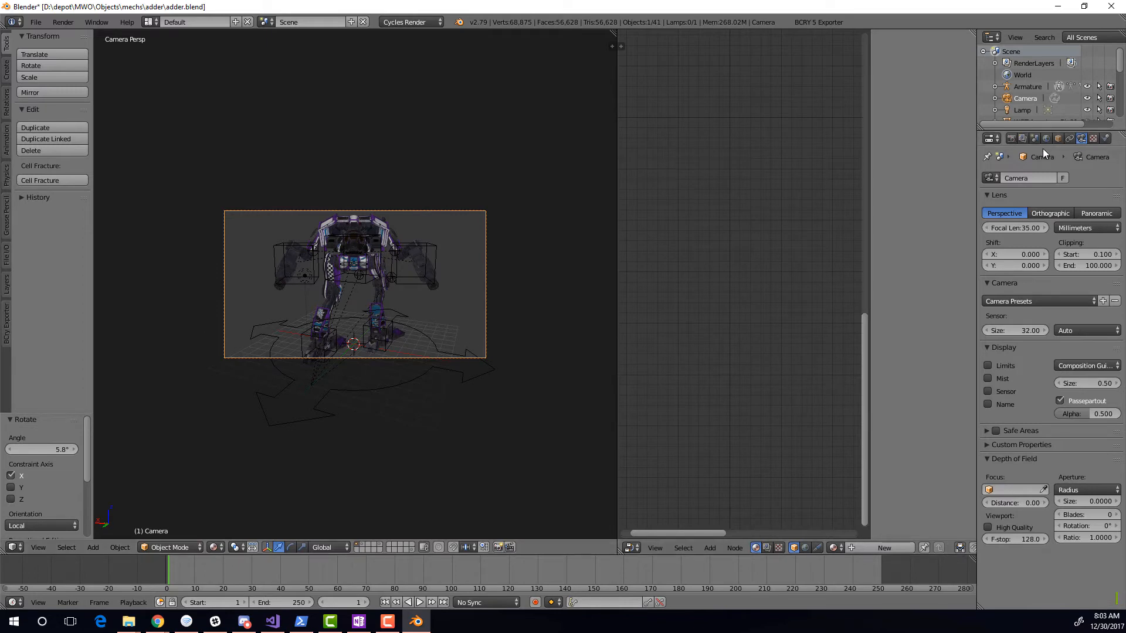
Set the Cycles render device to GPU Compute and turn on the transparent film background
left_click(1010, 139)
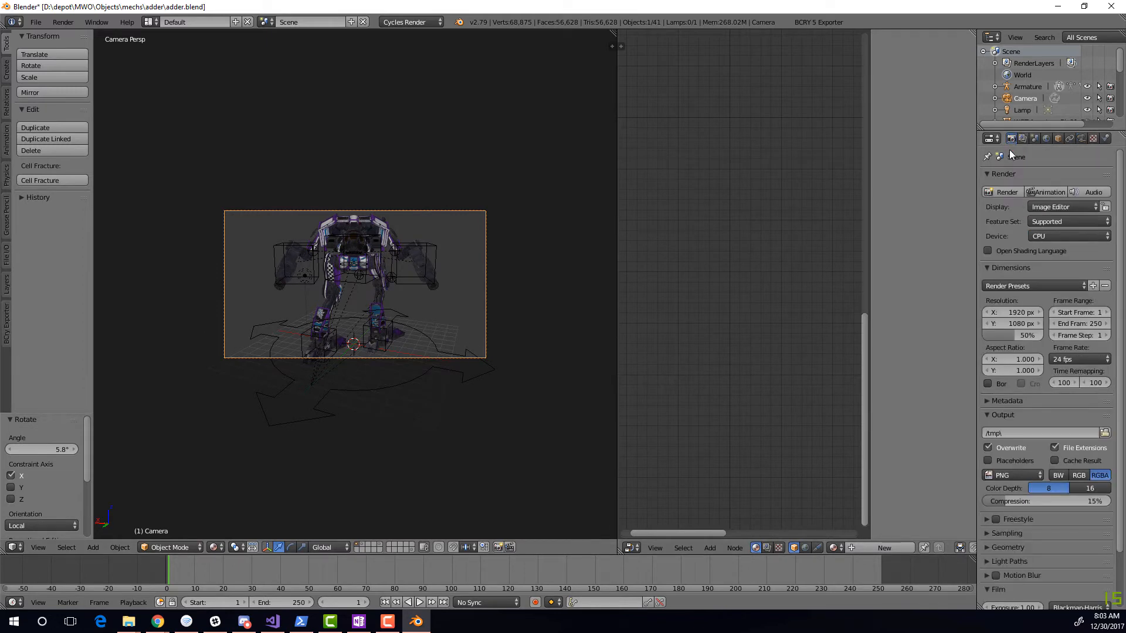
left_click(1050, 235)
left_click(1044, 208)
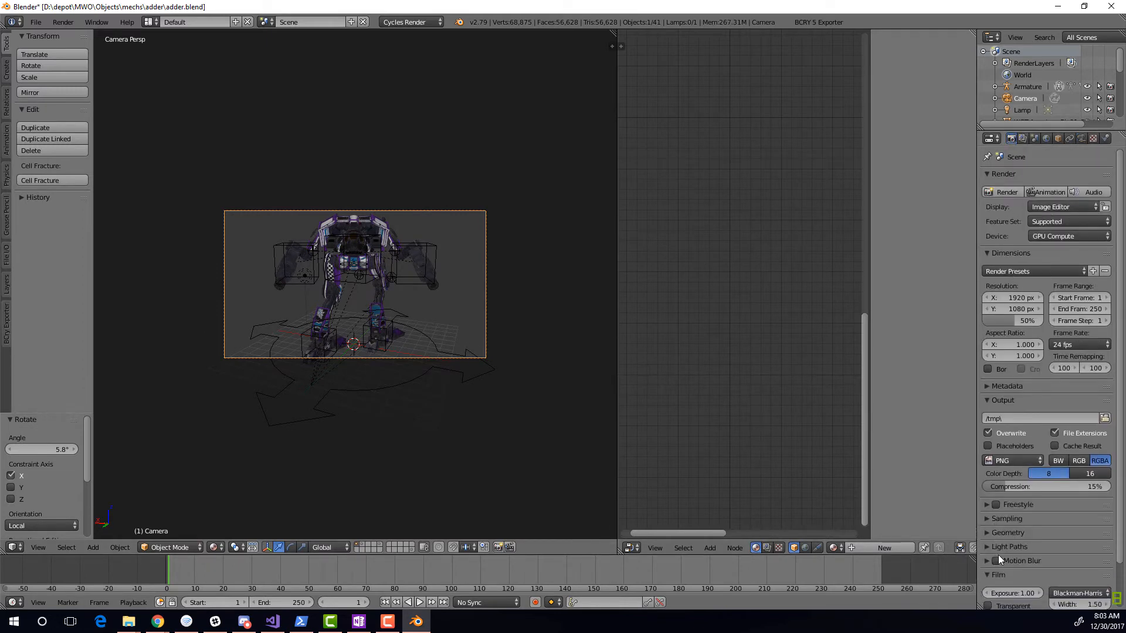
scroll(998, 558, "down", 2)
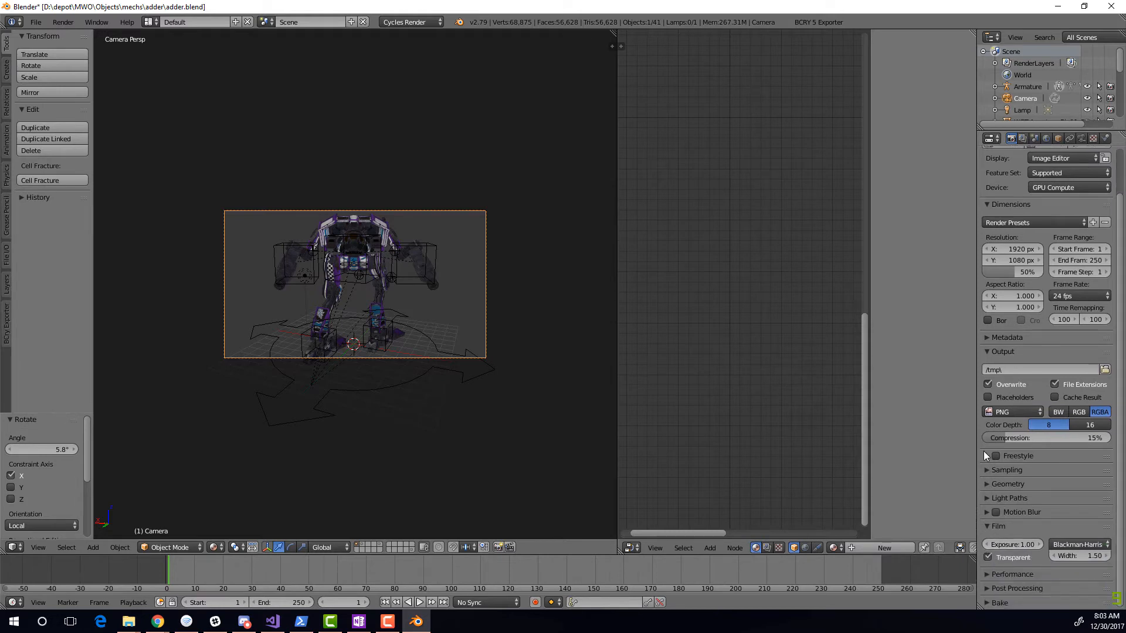
Set the render tile size to 256 in both X and Y in the performance settings
left_click(987, 575)
scroll(1022, 545, "down", 5)
left_click(1022, 525)
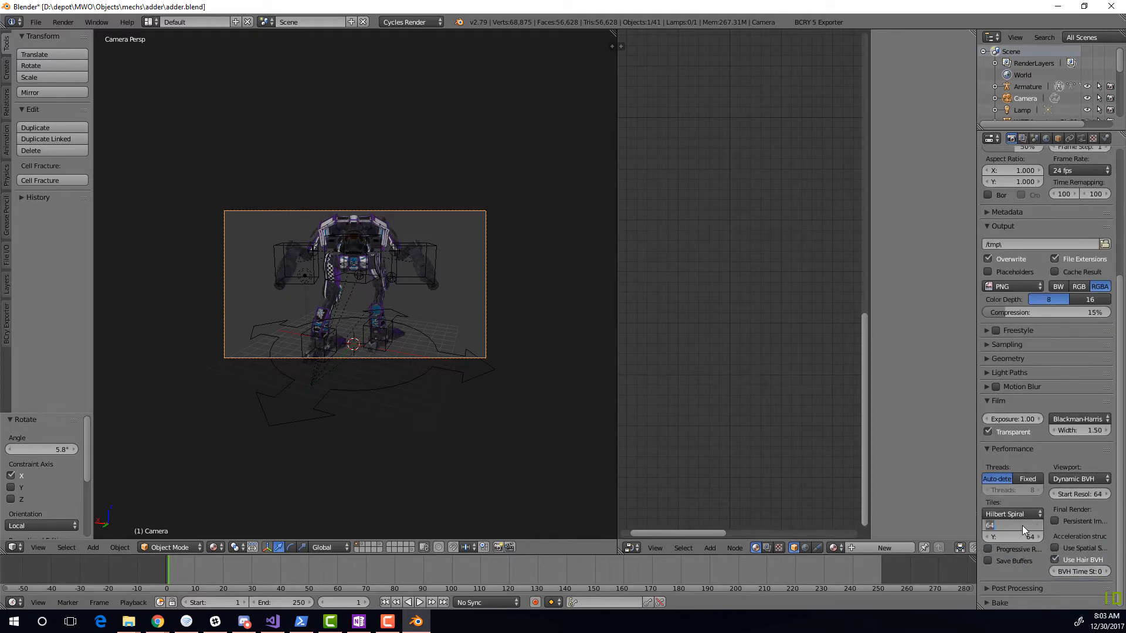
type("256")
key("Tab")
type("256")
key("Return")
Enable nodes for the world surface and assign an Environment Texture to the background colour
left_click(1045, 139)
left_click(1063, 242)
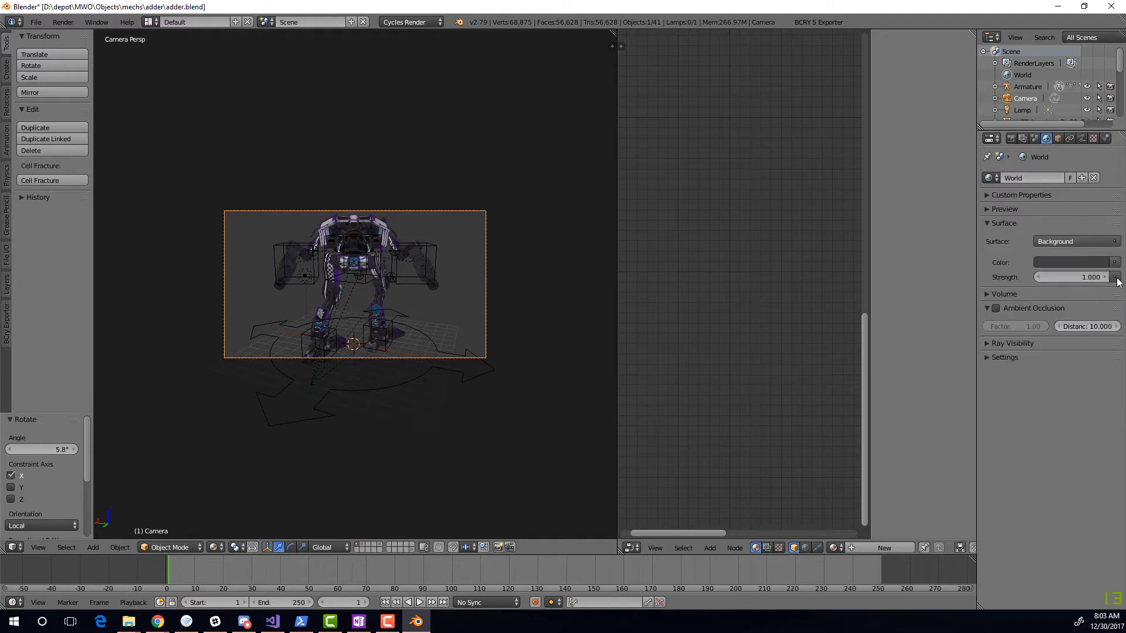
left_click(1114, 262)
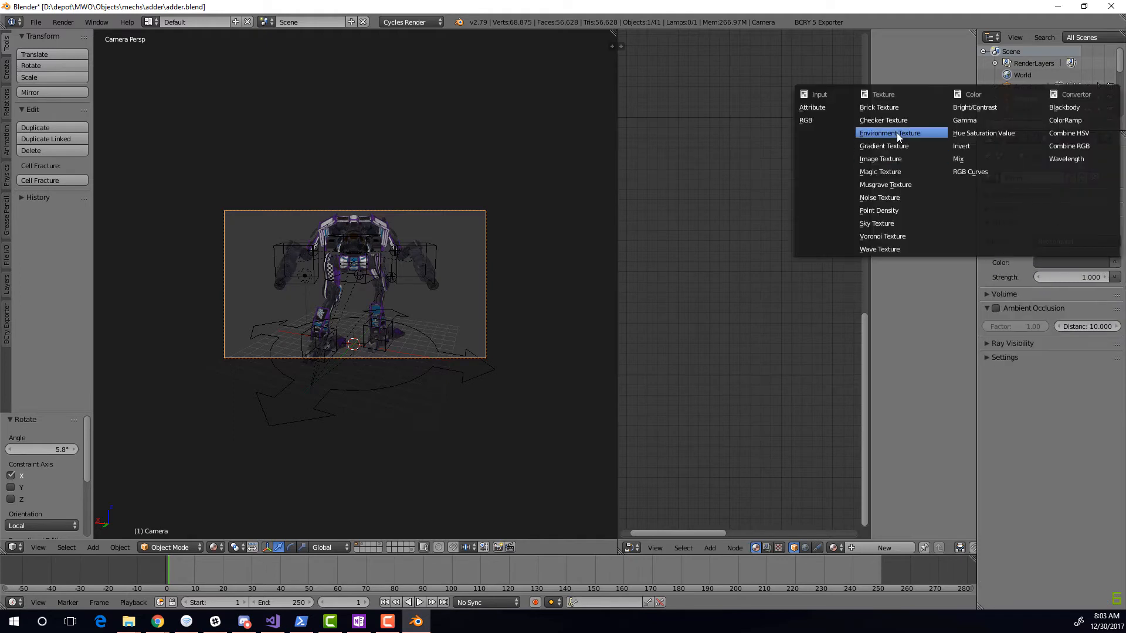
left_click(891, 134)
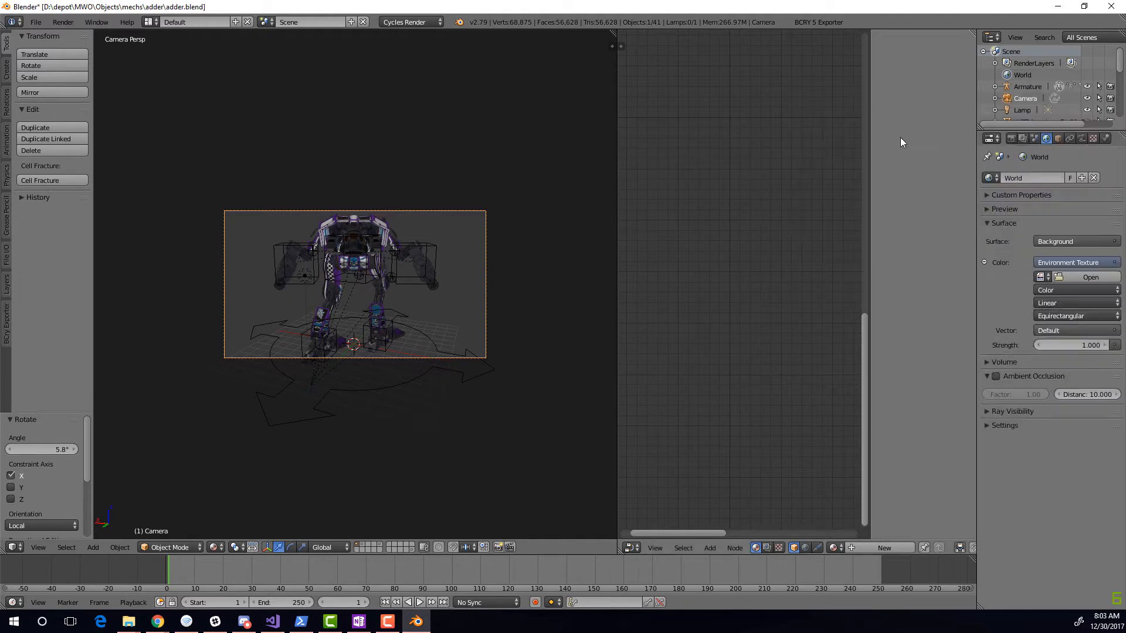
Load noon_grass_8k.hdr from the HDRI folder as the world's environment texture
left_click(1042, 277)
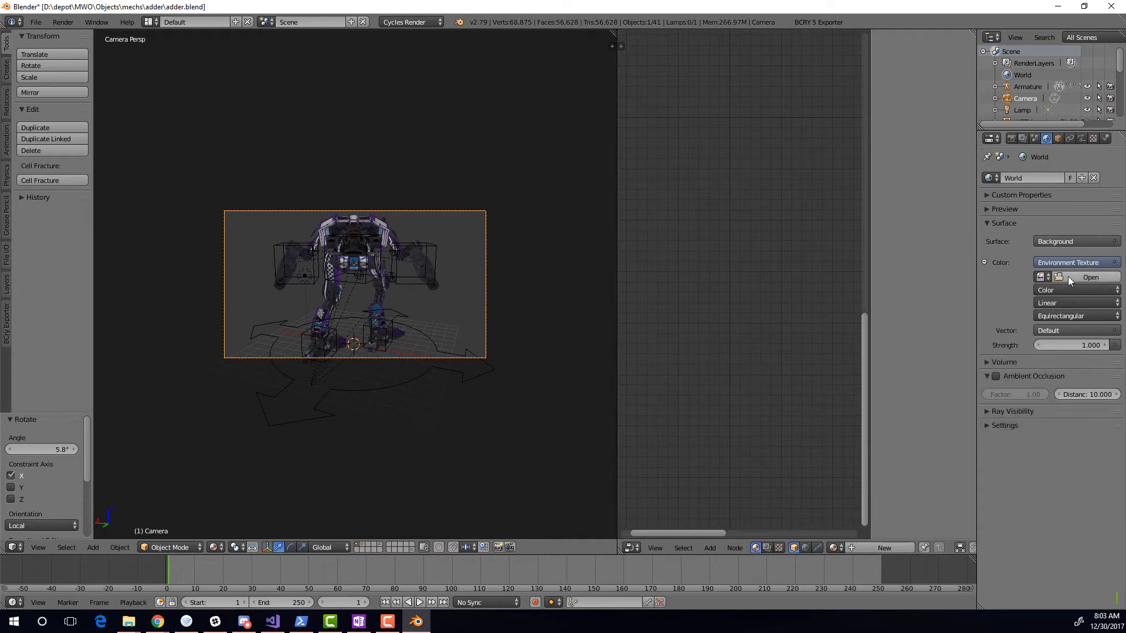
left_click(1069, 279)
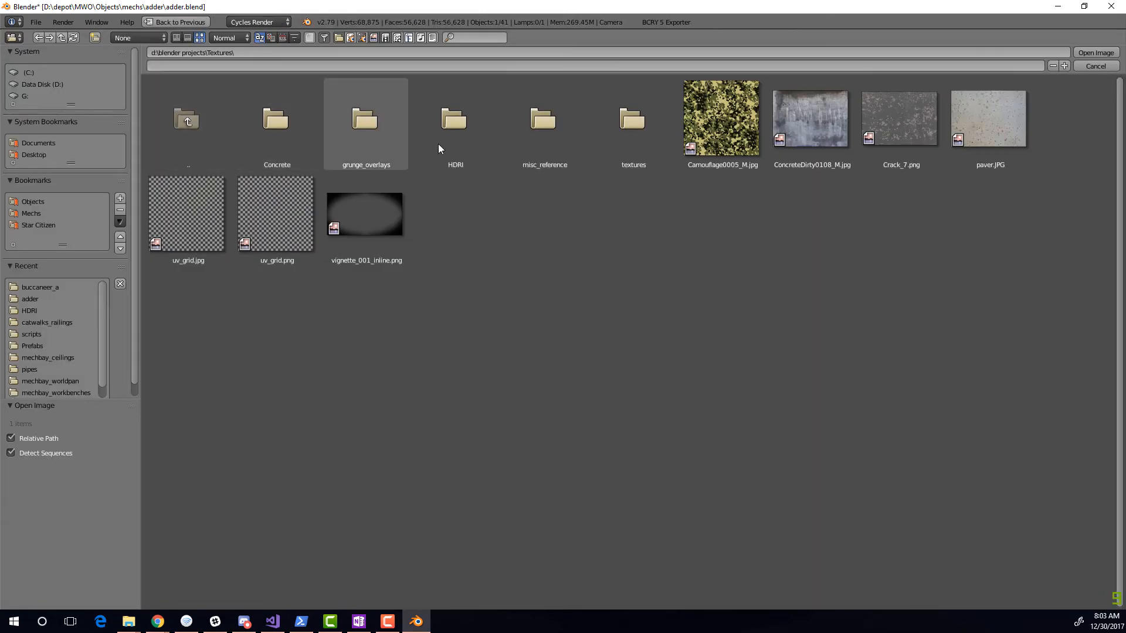
left_click(462, 139)
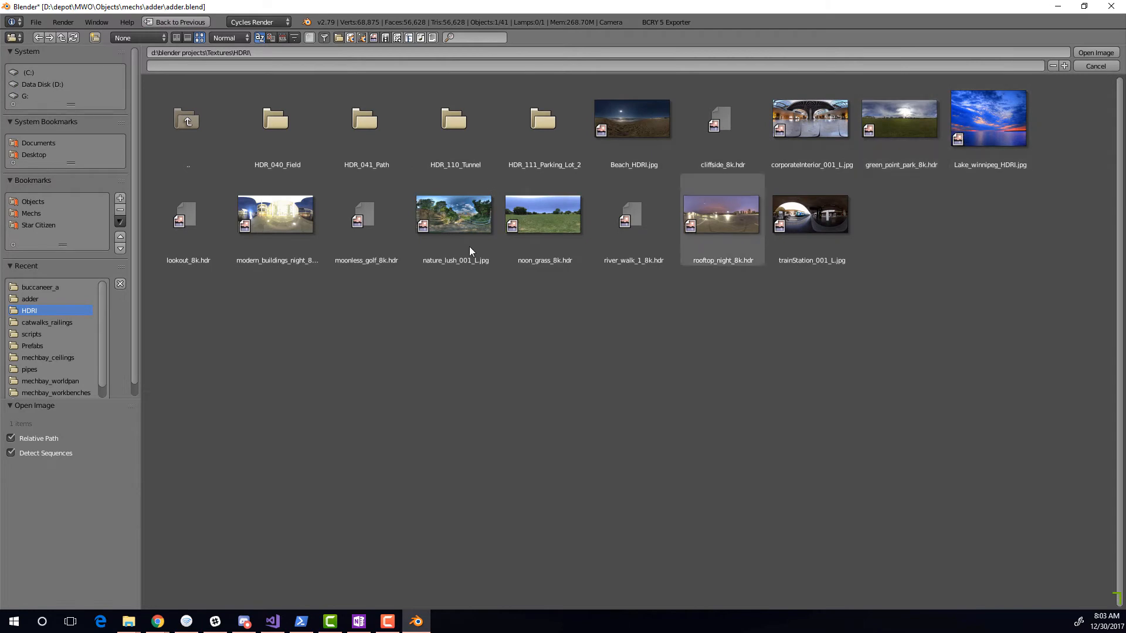
left_click(540, 218)
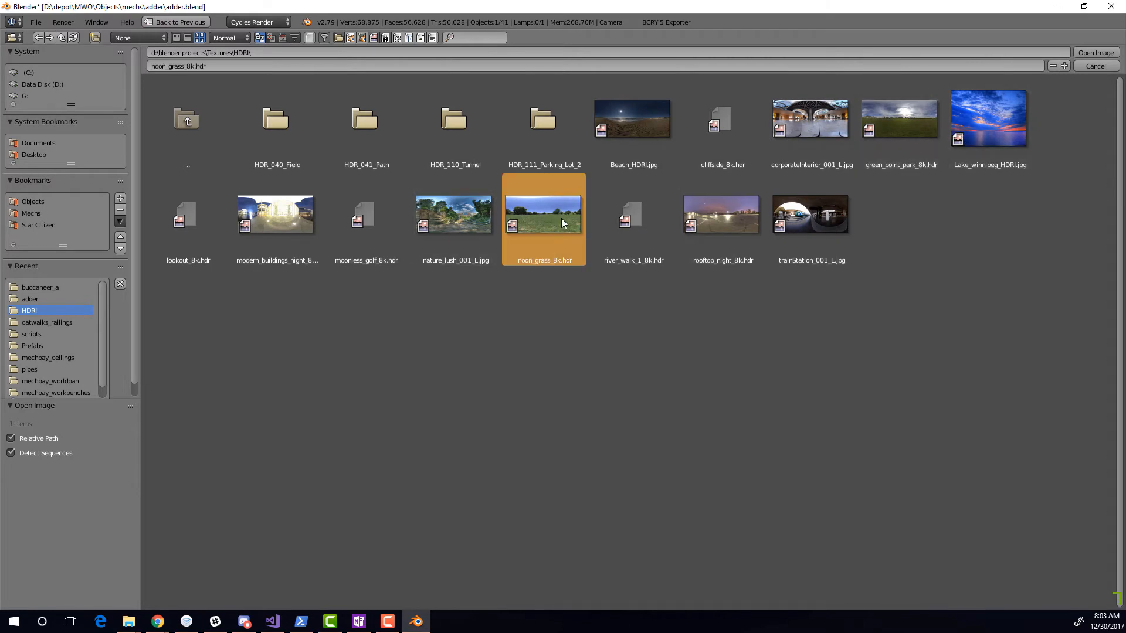
double_click(561, 222)
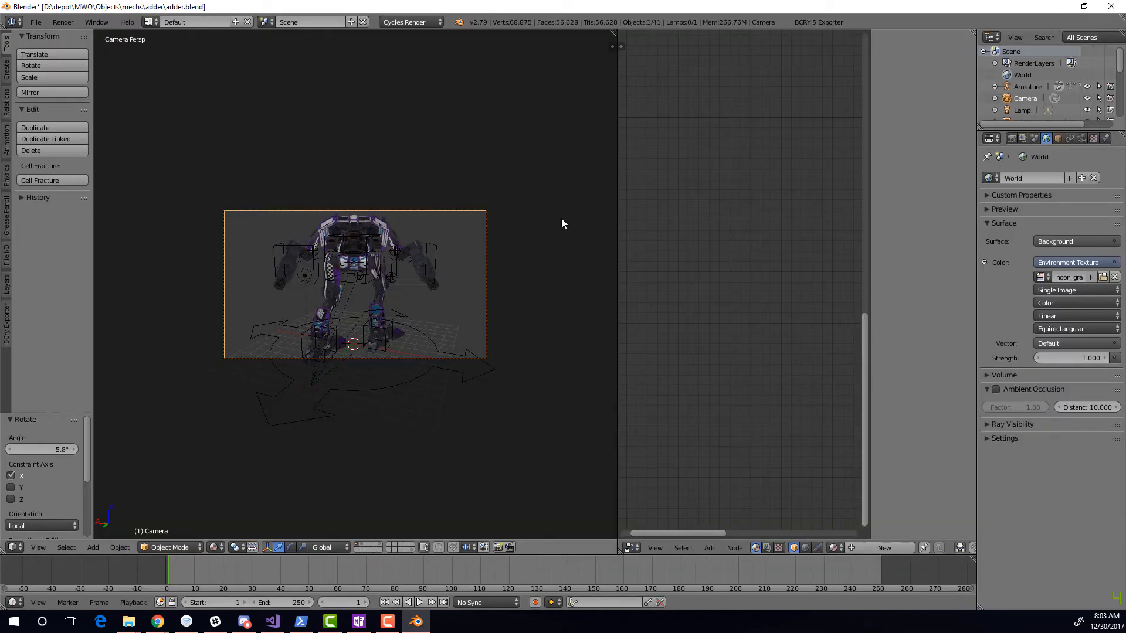
Set the world background strength to 3 and enable ambient occlusion
left_click(1093, 361)
type("3")
key("Return")
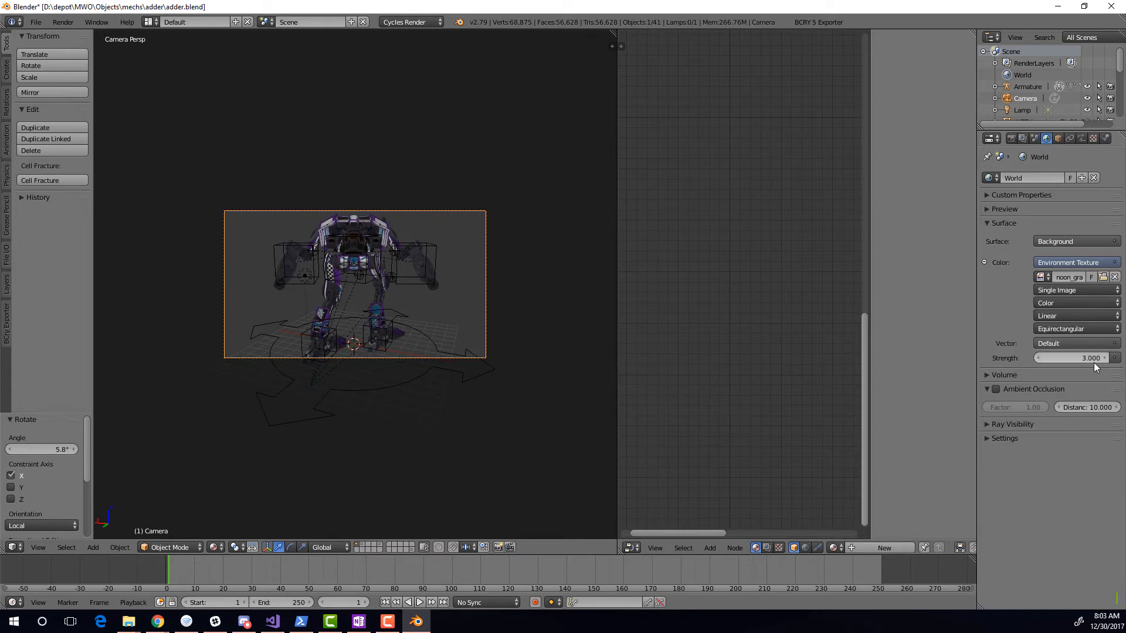
left_click(996, 389)
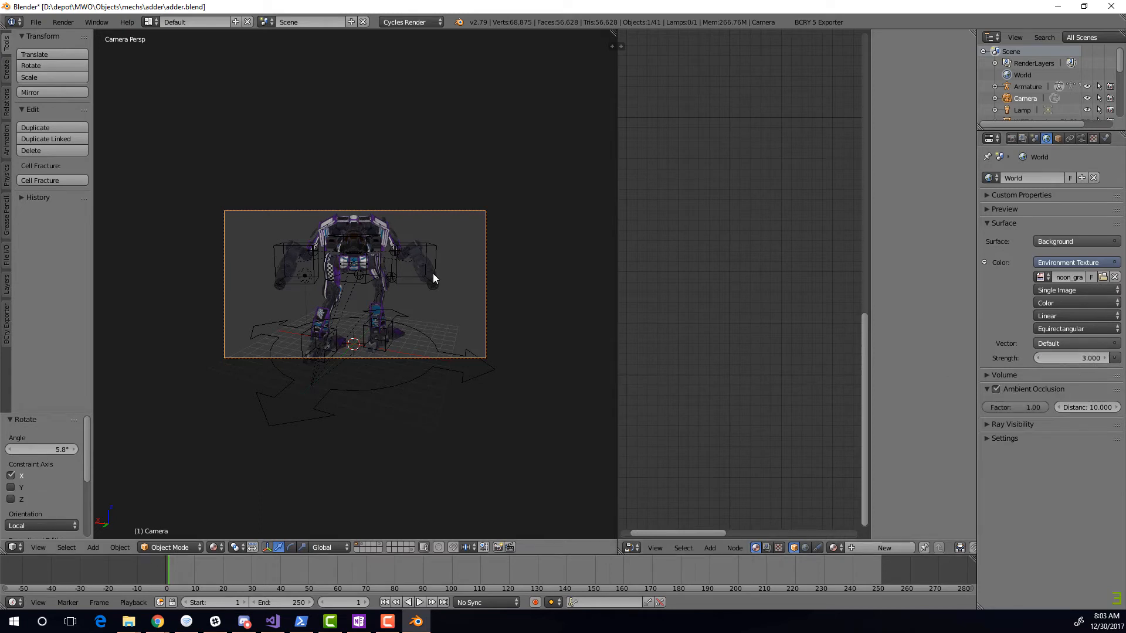
Render the camera view at 100% resolution and examine the camo on the rendered mech
key("F12")
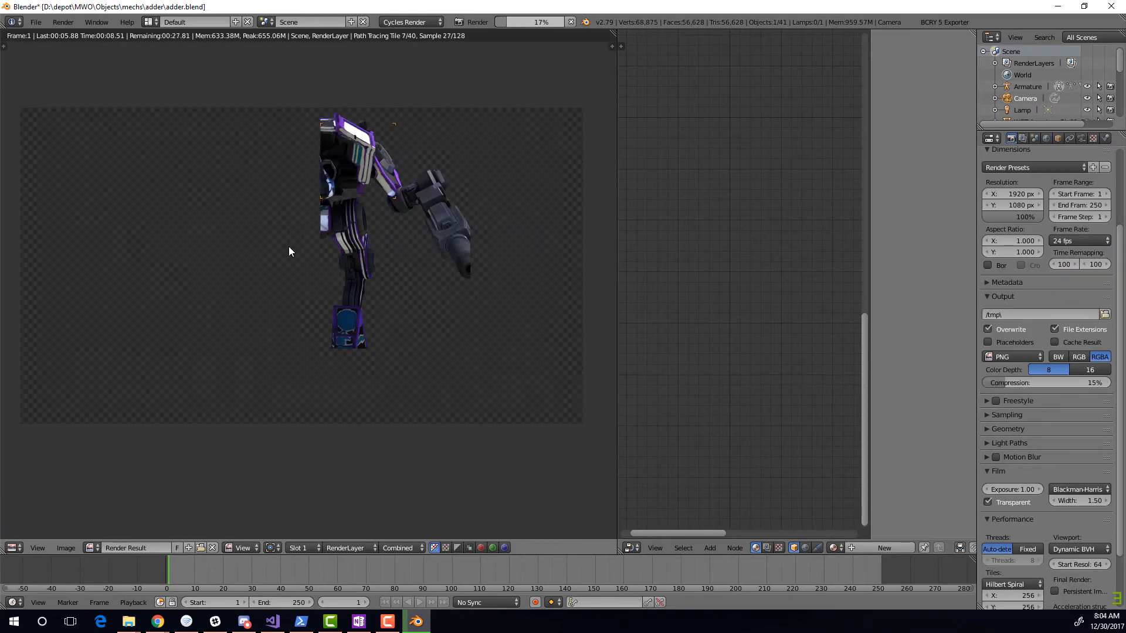
scroll(266, 222, "up", 4)
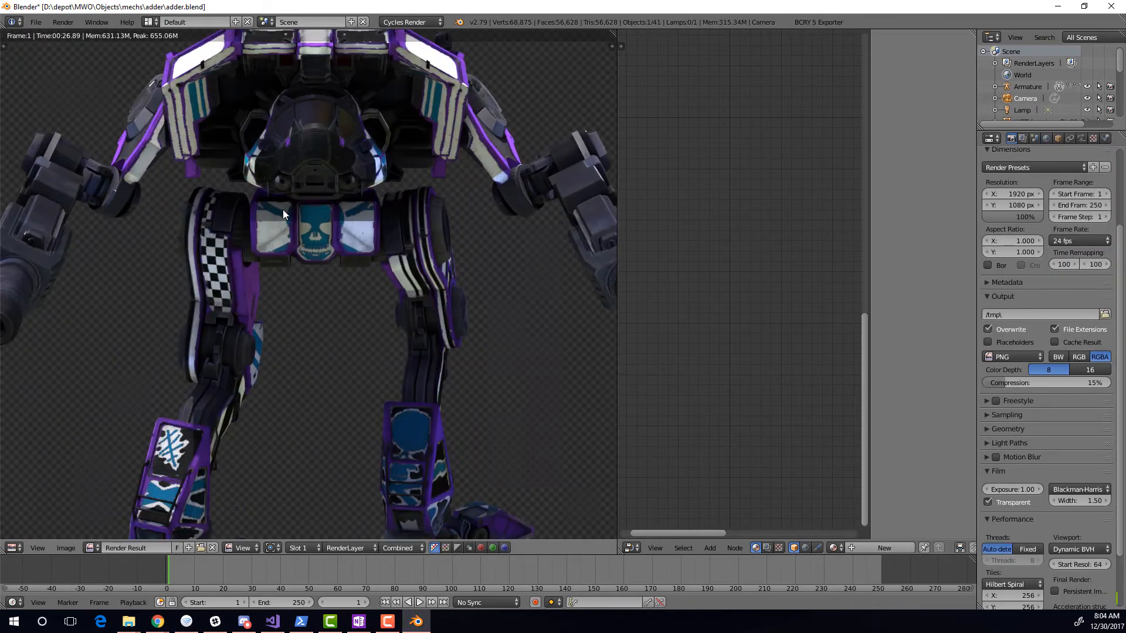
scroll(273, 188, "down", 1)
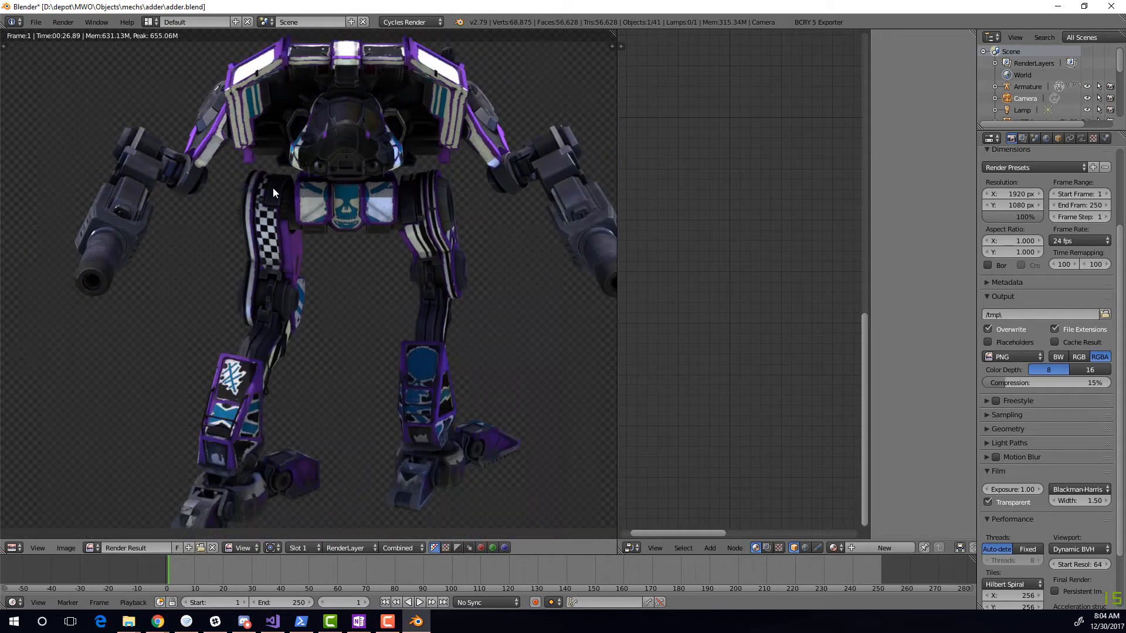
middle_click_drag(306, 193, 277, 194)
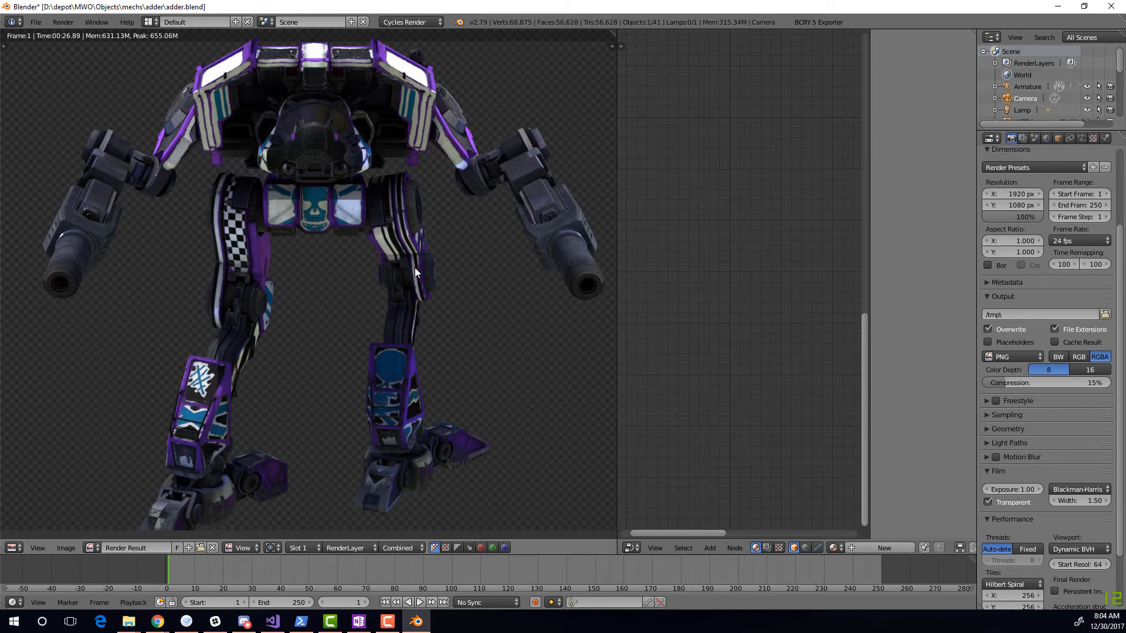
scroll(414, 268, "down", 3)
Return to the 3D view, select the right foot IK bone and set the current frame to 0
key("shift+F5")
right_click(326, 377)
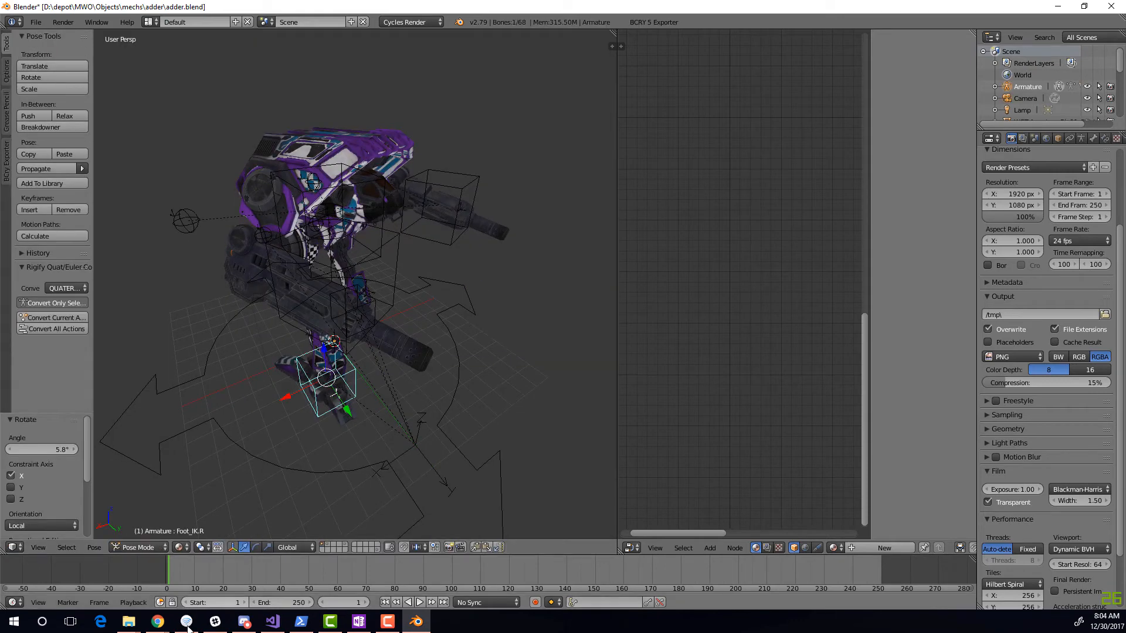
left_click_drag(174, 572, 165, 570)
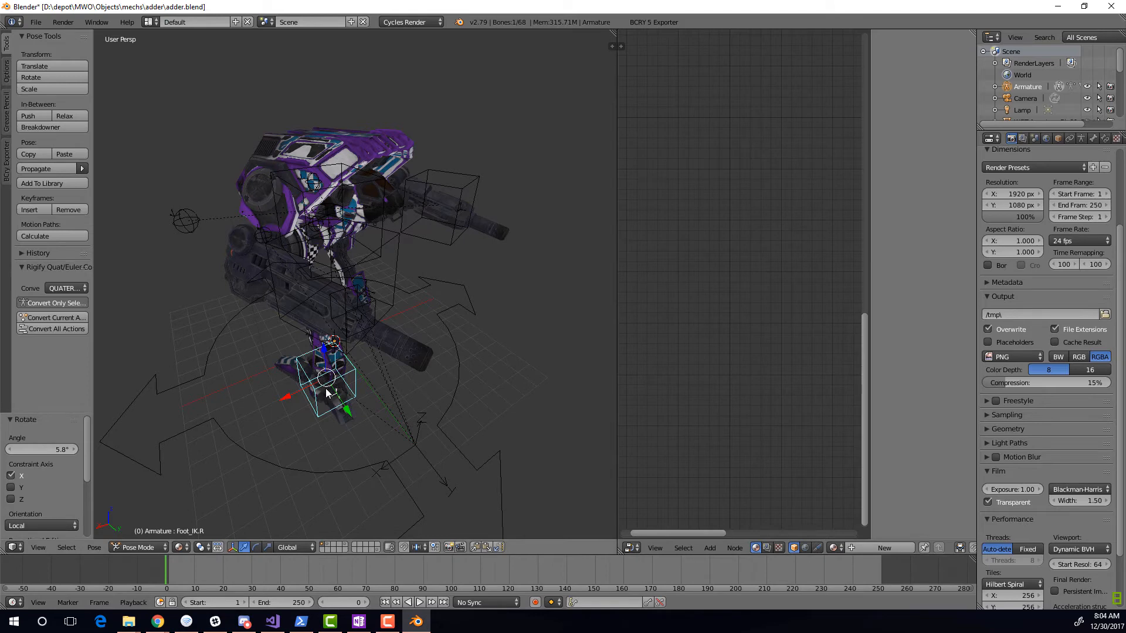
Inspect the posed Adder mech from the front and close the Blender session with adder.blend
middle_click_drag(381, 331, 373, 307)
middle_click_drag(404, 265, 324, 272)
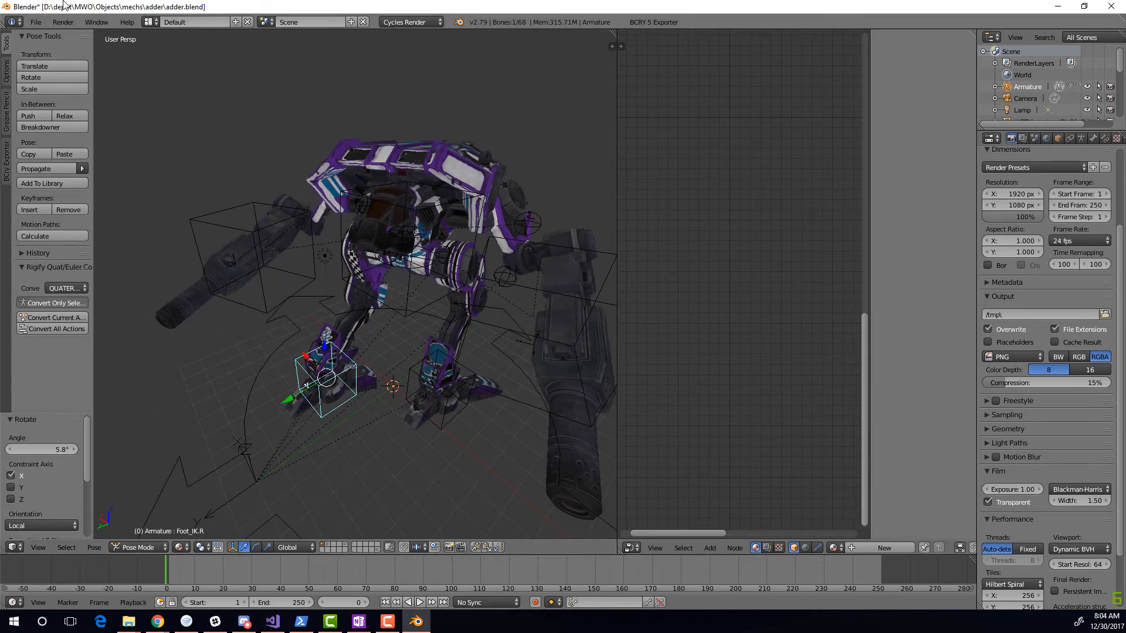
middle_click_drag(437, 257, 417, 236)
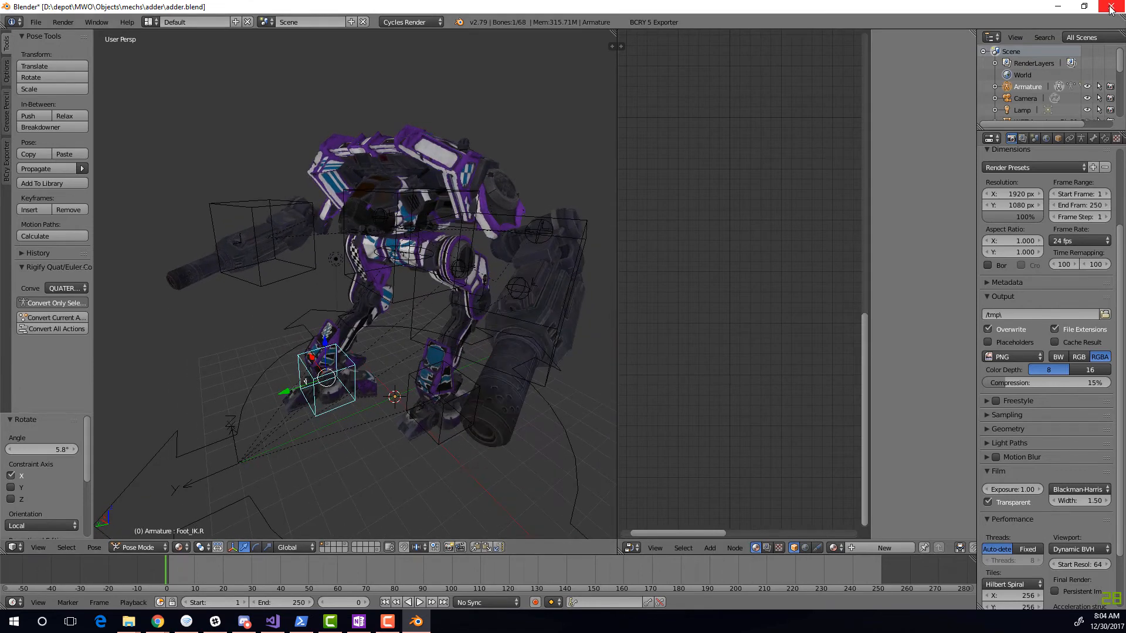
left_click(1110, 7)
left_click(557, 355)
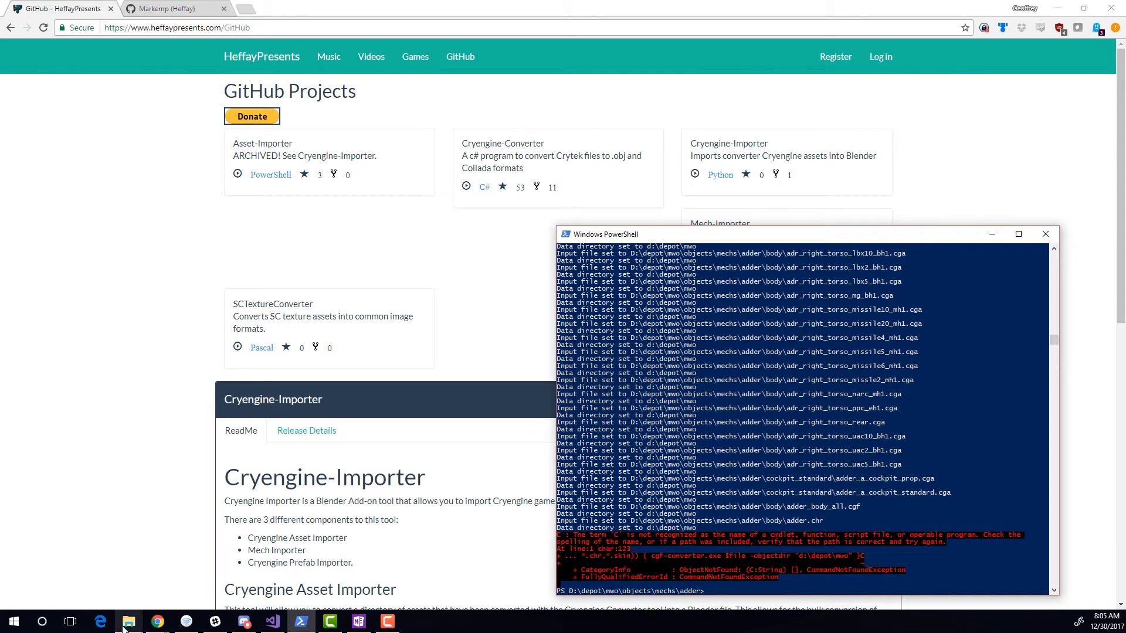
Switch to the File Explorer window on D:\depot\MWO and locate mechlab.xml in the Prefabs folder
mouse_move(129, 622)
left_click(121, 561)
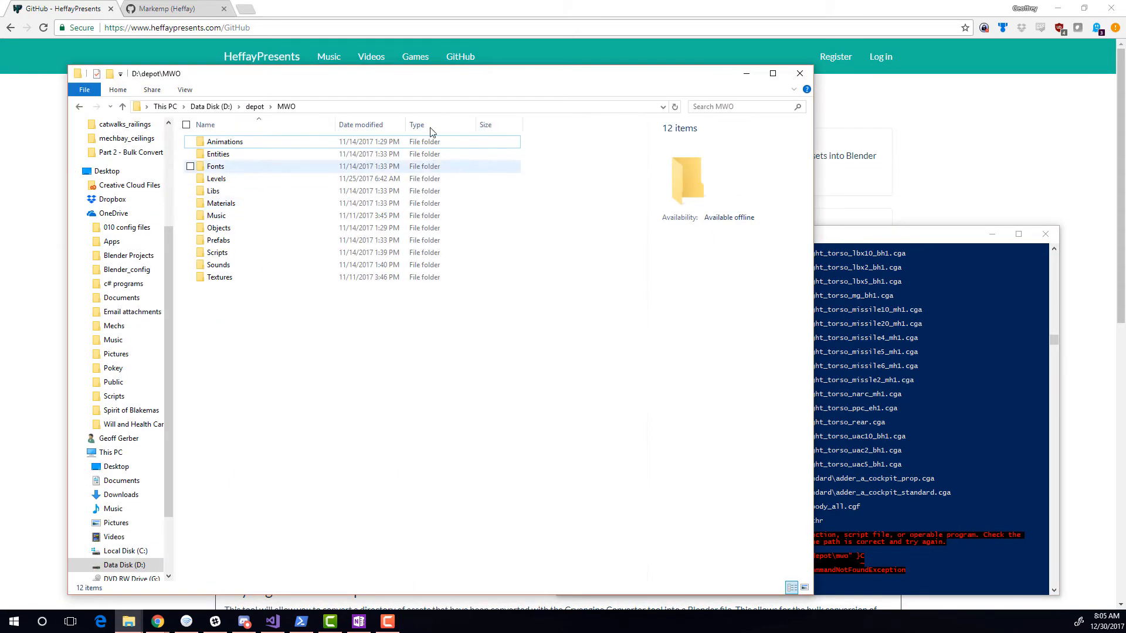
left_click_drag(544, 79, 649, 64)
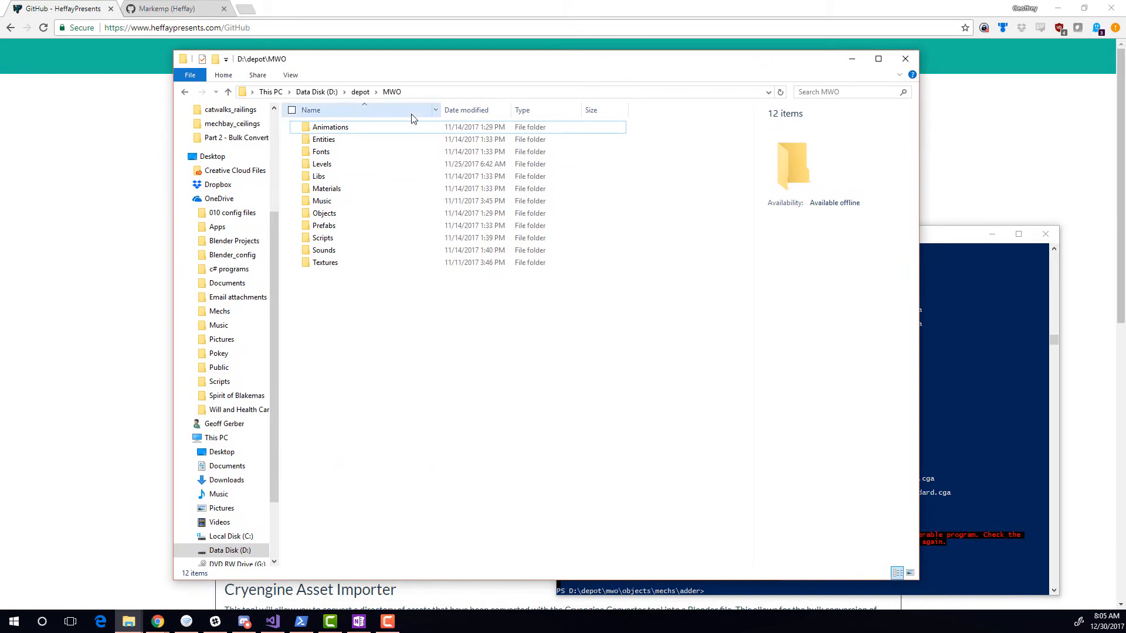
double_click(337, 227)
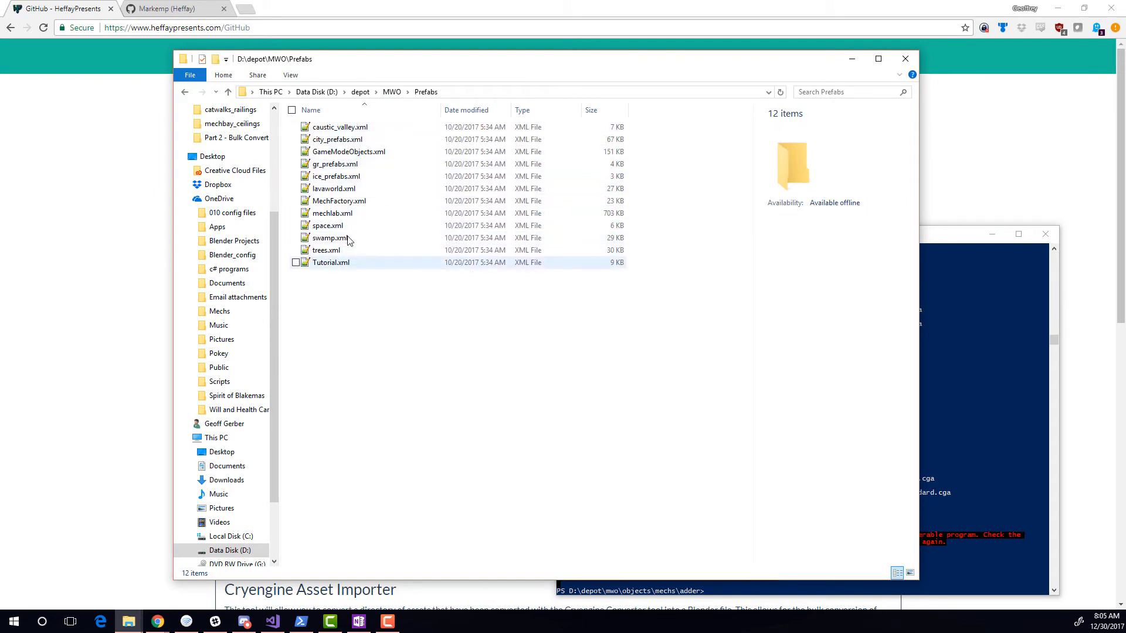
left_click(331, 215)
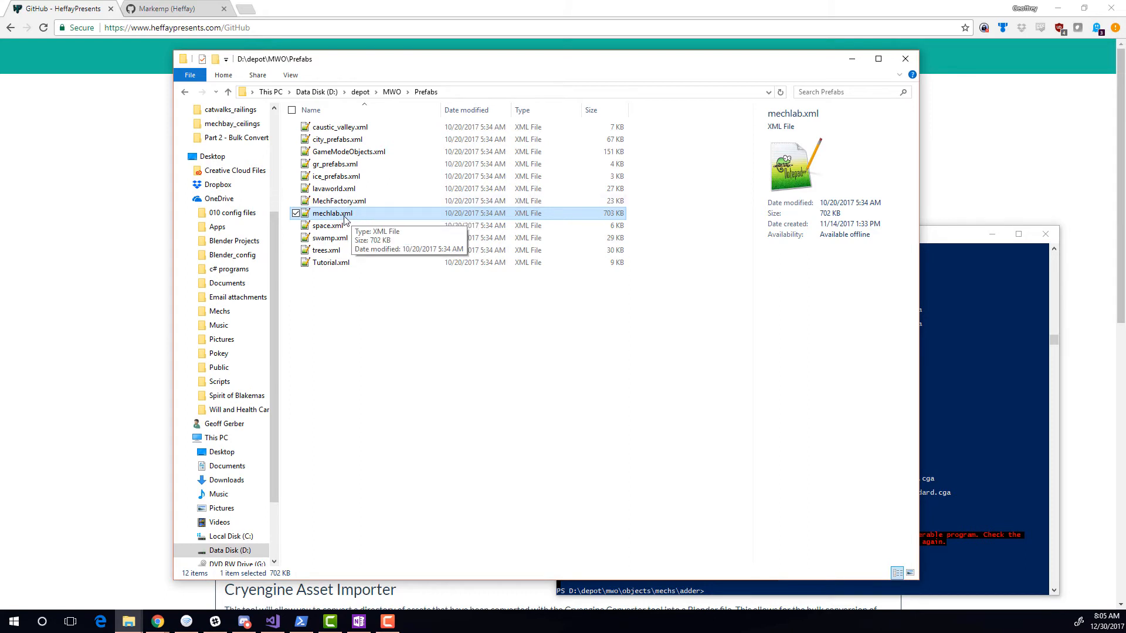
Browse from MWO to Objects\environments\frontend\mechlab_a\catwalks_railings and locate catwalks_railings.blend
left_click(392, 92)
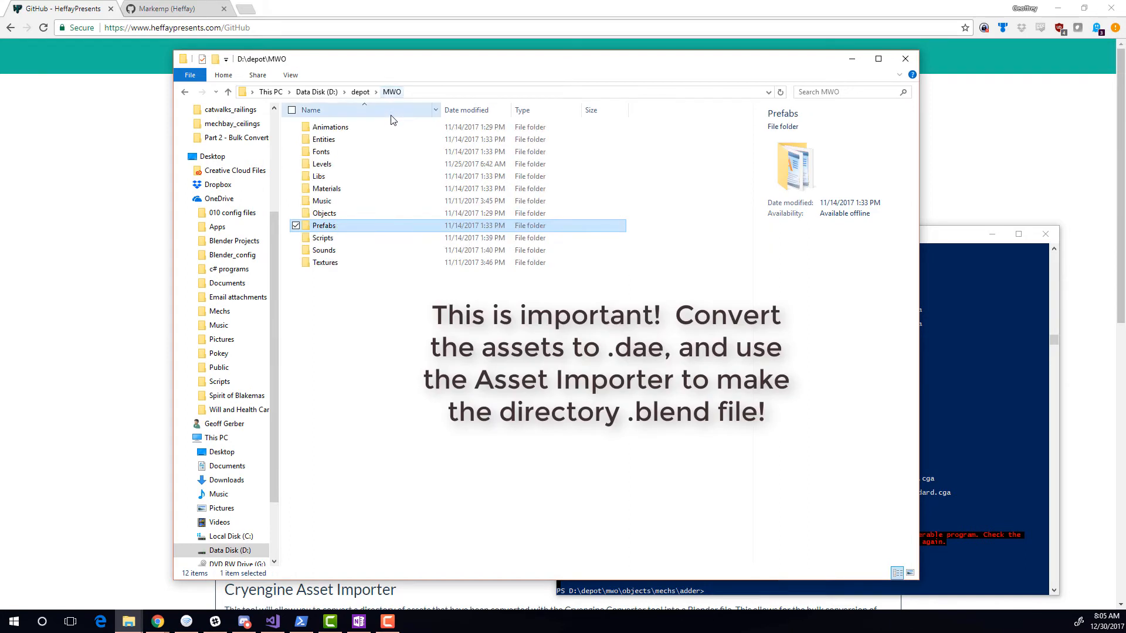
double_click(324, 213)
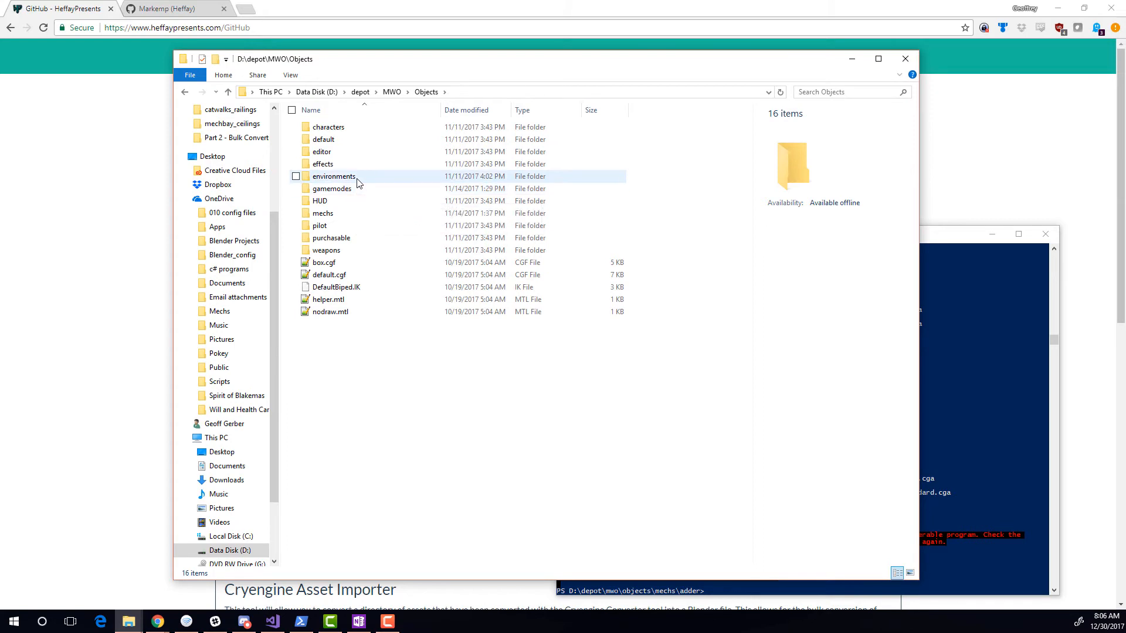
double_click(352, 179)
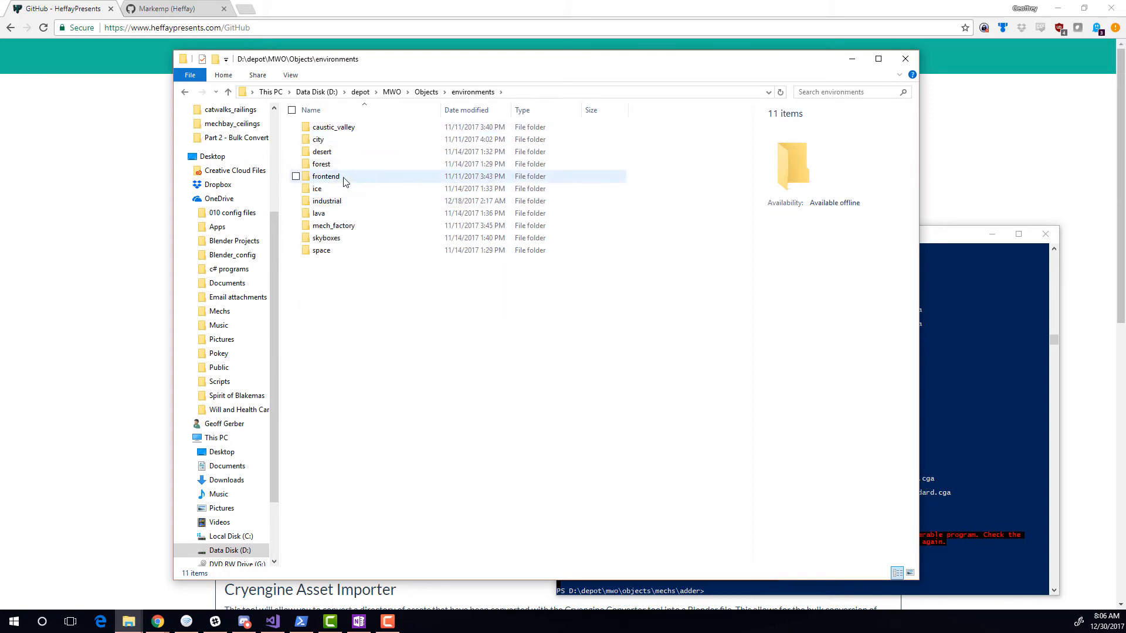
double_click(344, 182)
double_click(328, 126)
double_click(328, 127)
left_click(370, 139)
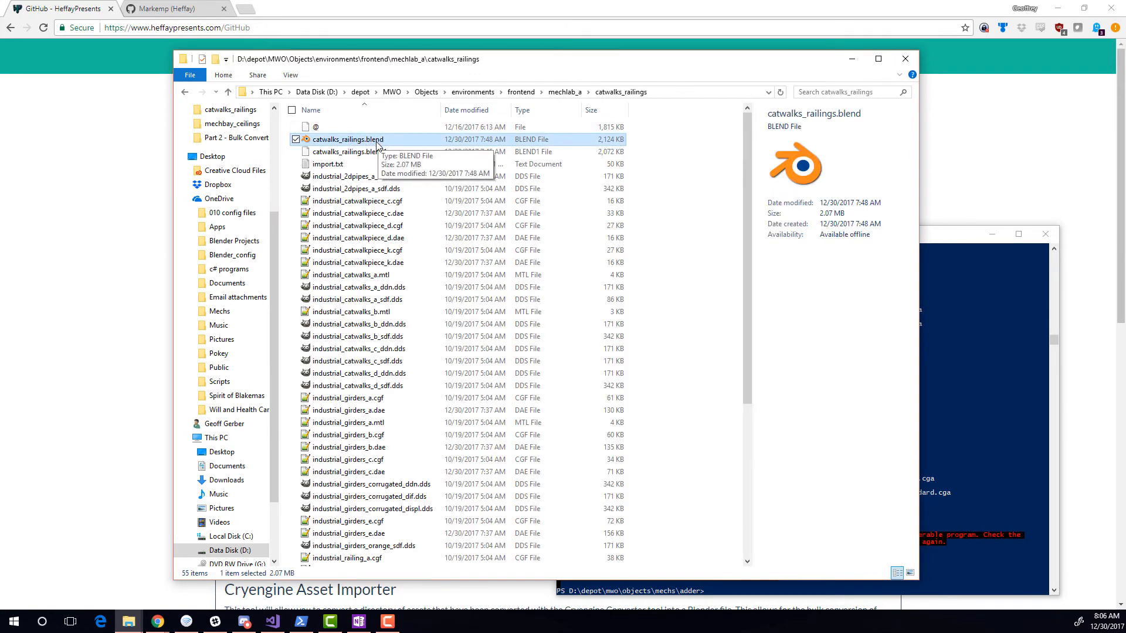
Review the asset folders inside mechlab_a and select catwalks_railings.blend in its folder again
left_click(565, 92)
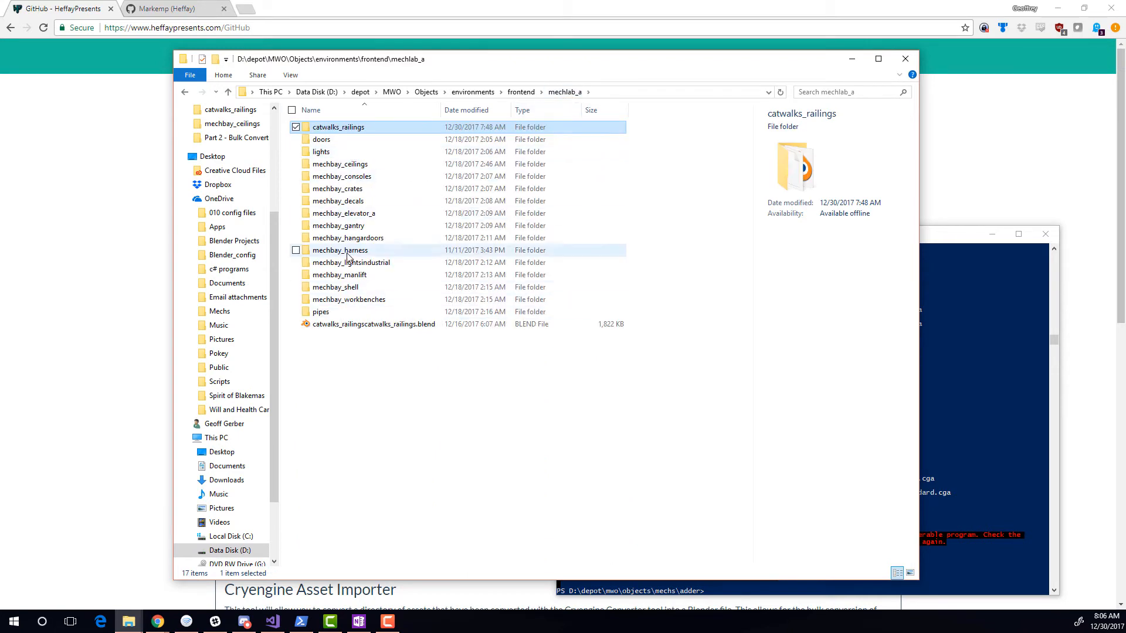
double_click(339, 128)
left_click(340, 140)
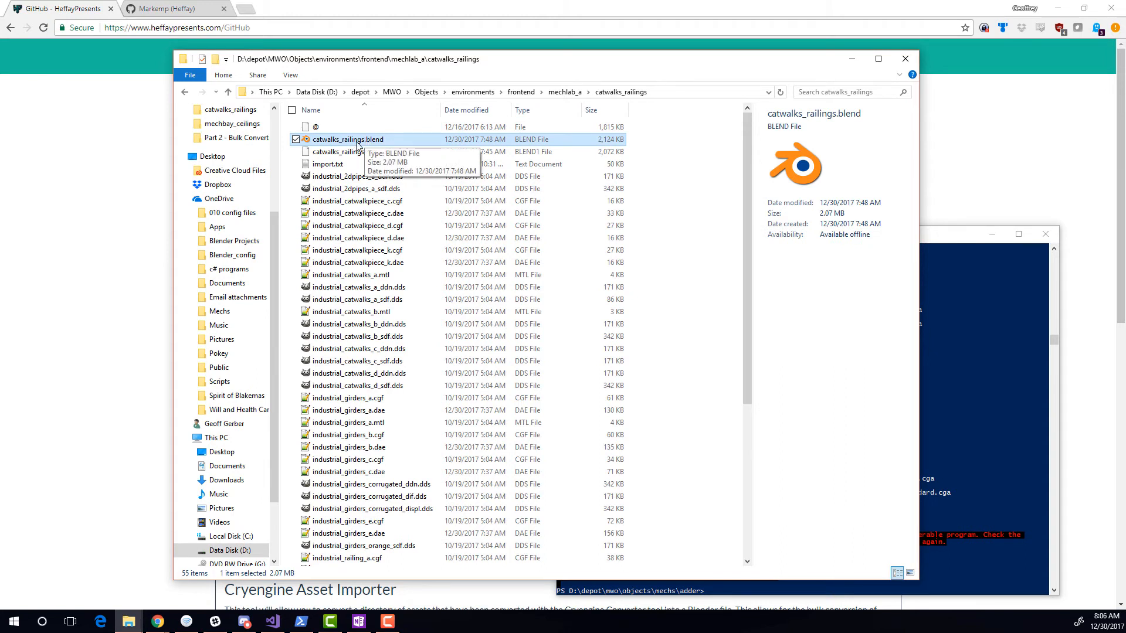
Check the mechbay_crates and mechbay_hangardoors folders under environments\industrial for their converted .blend files
left_click(566, 93)
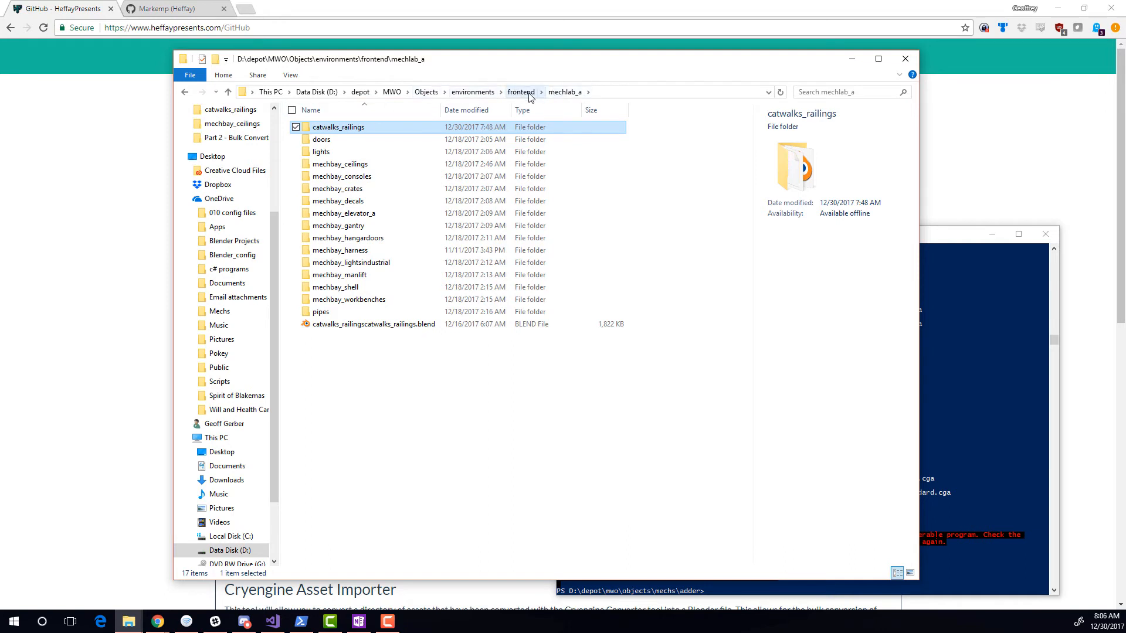
left_click(473, 92)
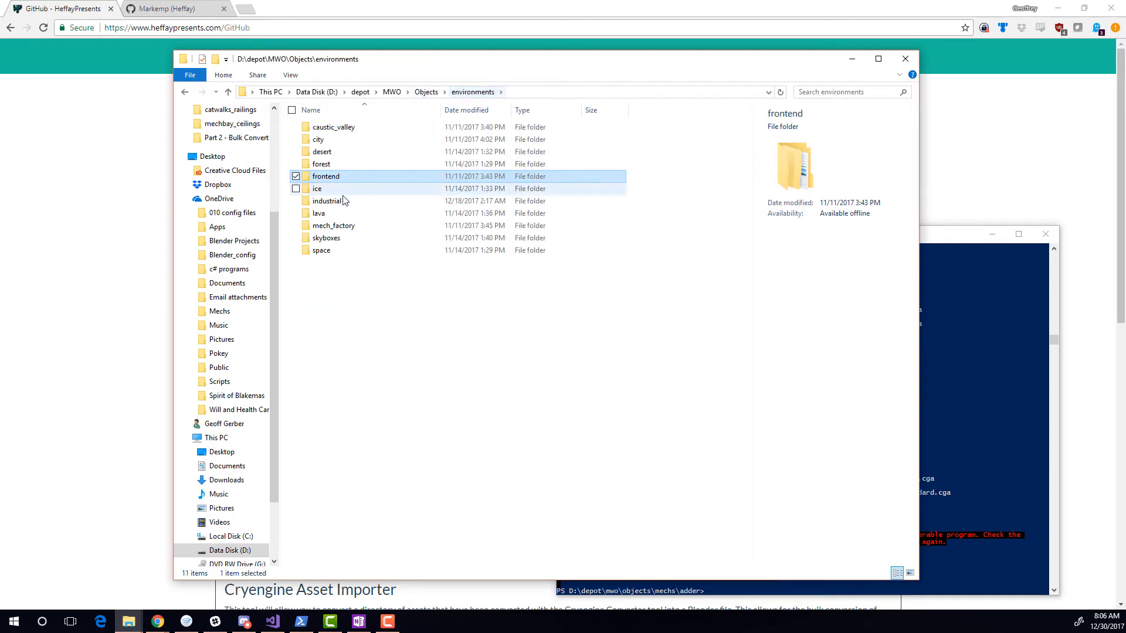
double_click(343, 201)
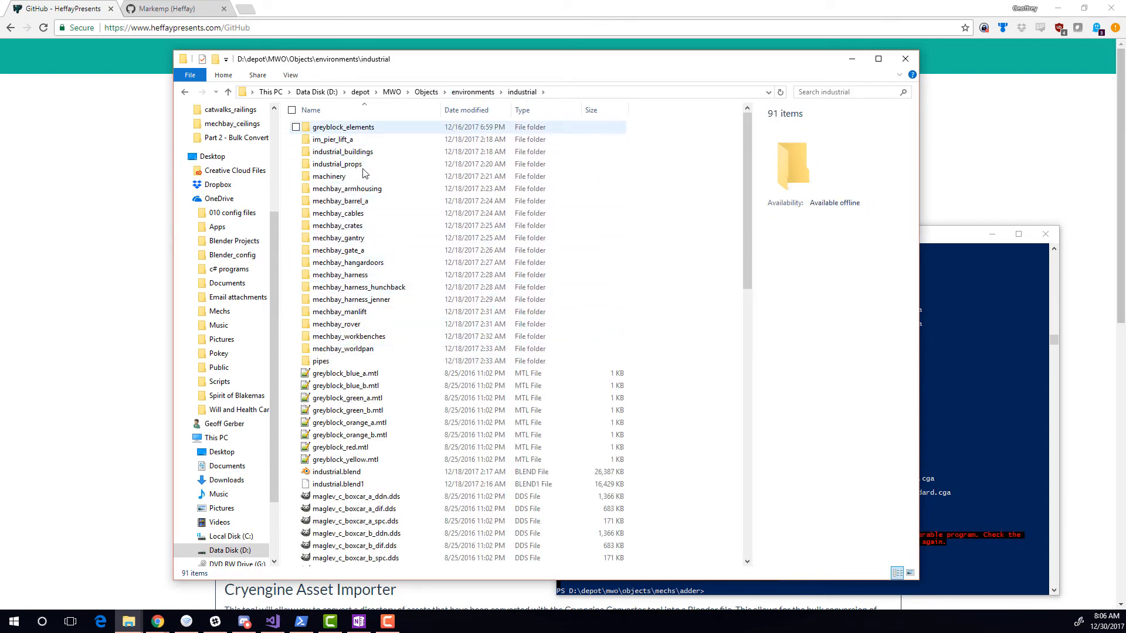
double_click(354, 226)
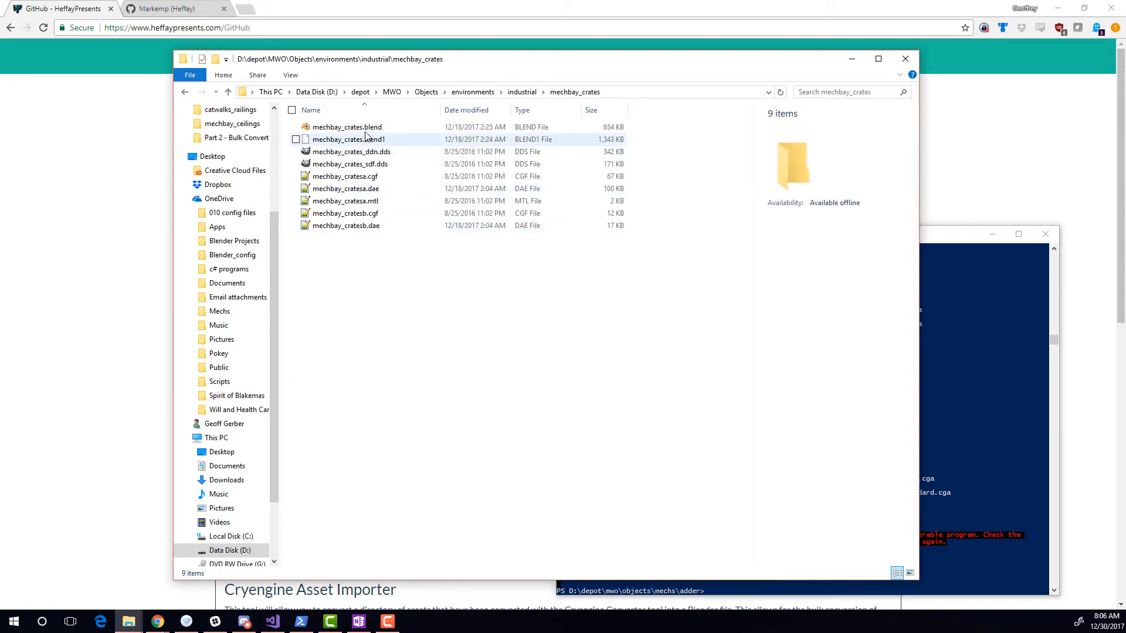
left_click(522, 92)
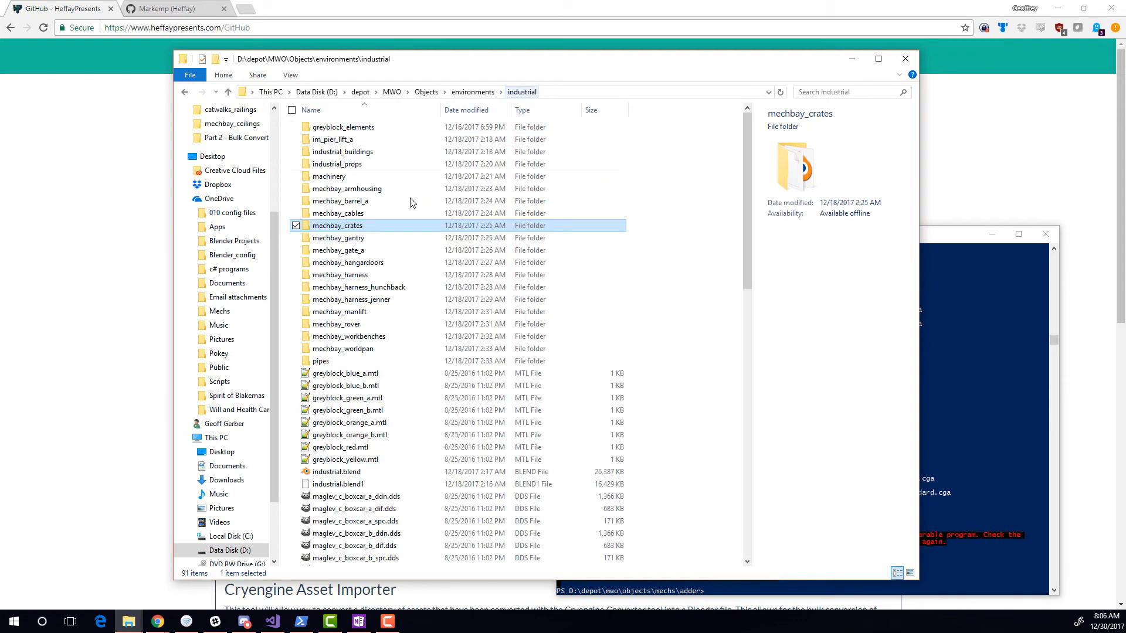
left_click(361, 263)
double_click(361, 265)
left_click(354, 289)
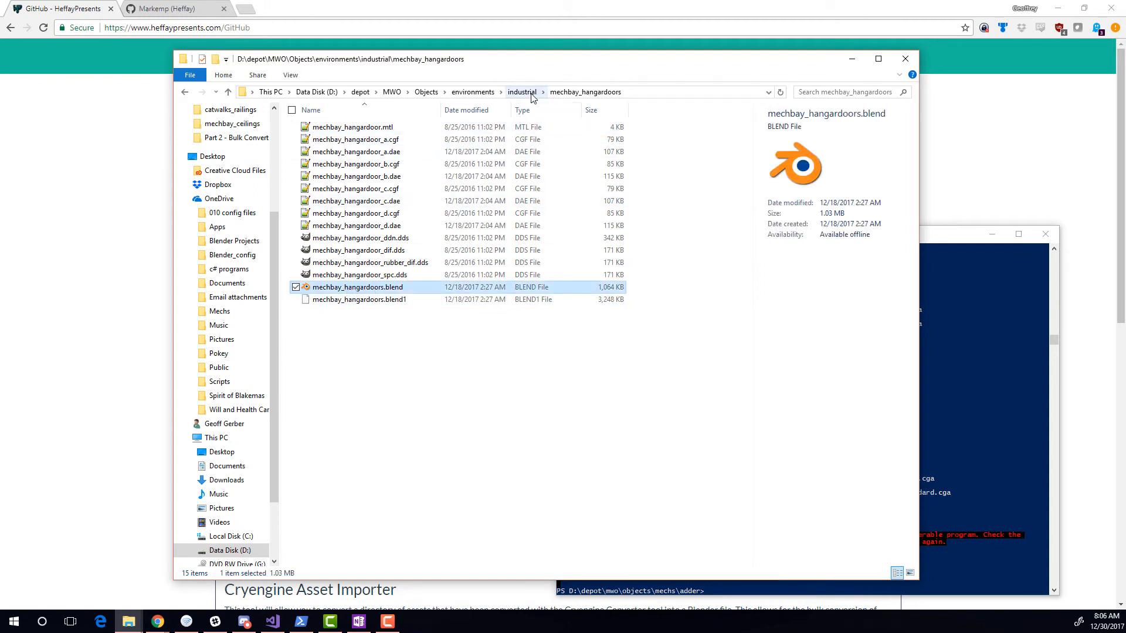
left_click(472, 92)
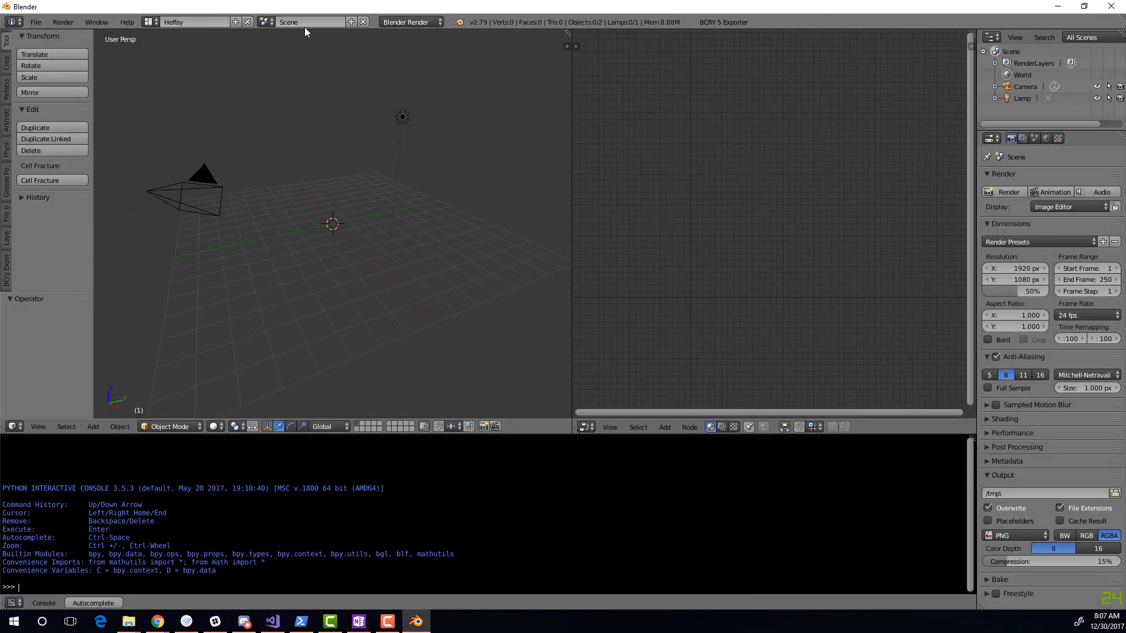
In a new Blender session, set the screen layout to Default and the render engine to Cycles Render
left_click(150, 22)
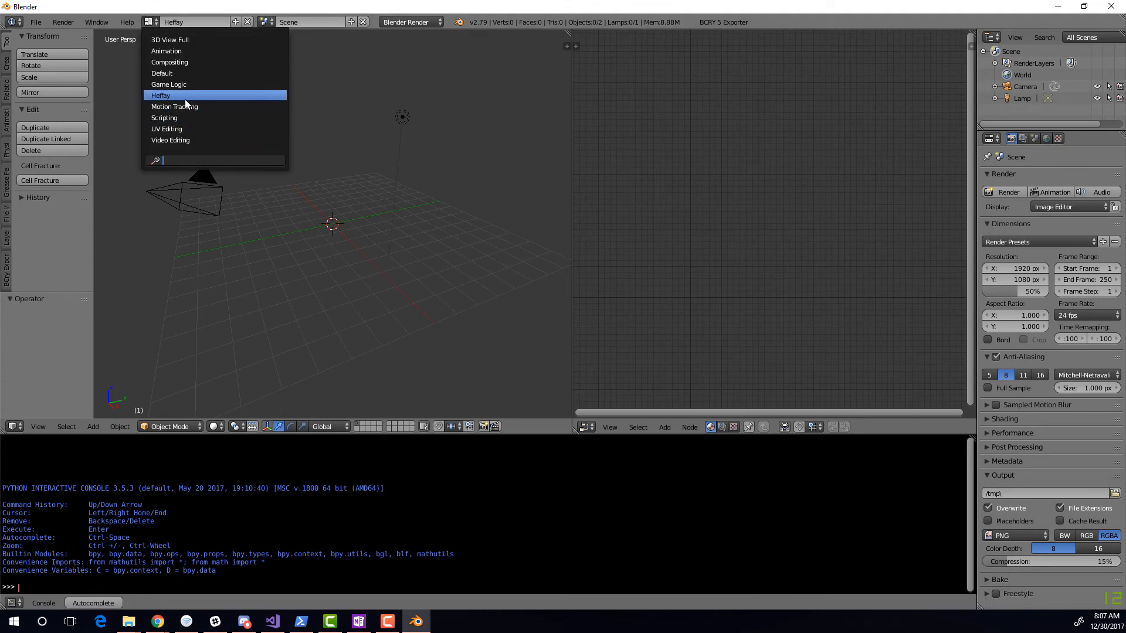
left_click(170, 73)
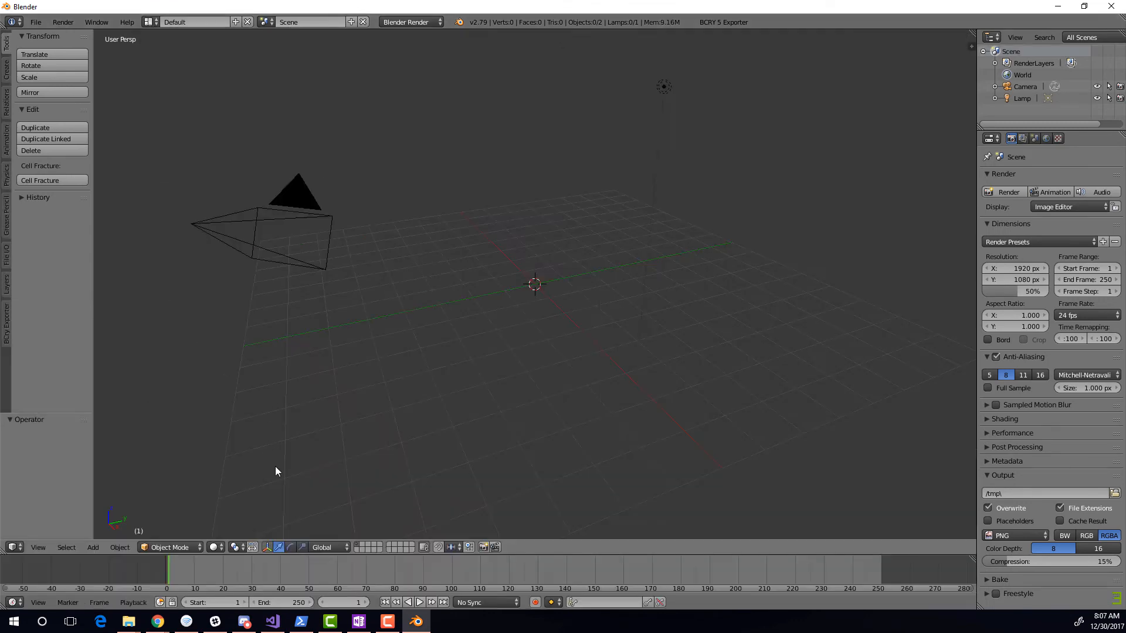
left_click(416, 23)
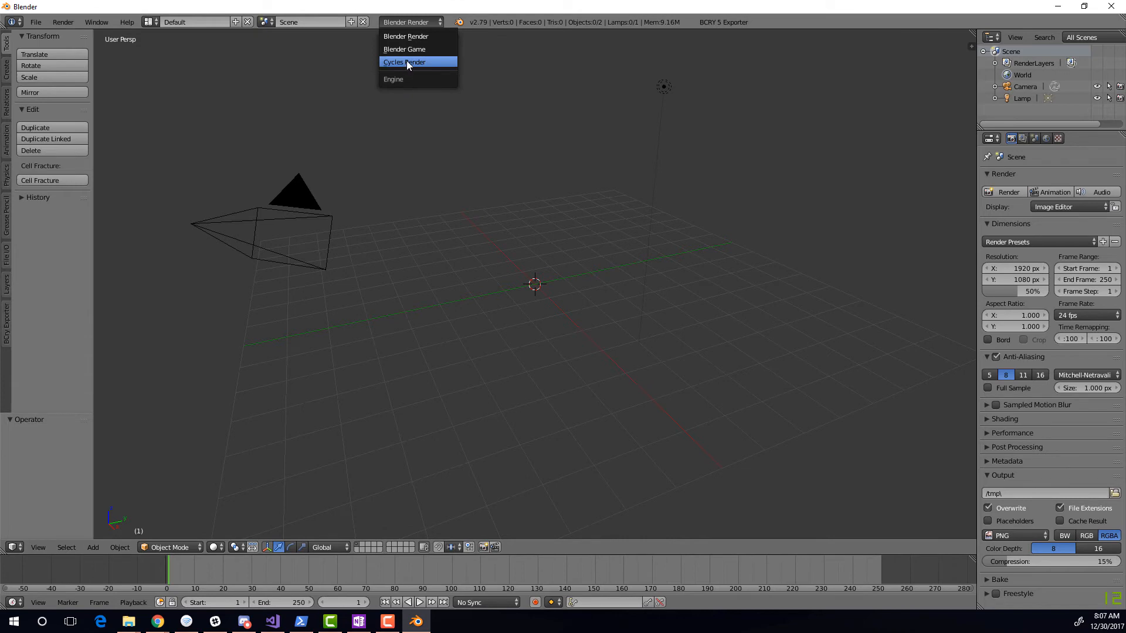
left_click(408, 64)
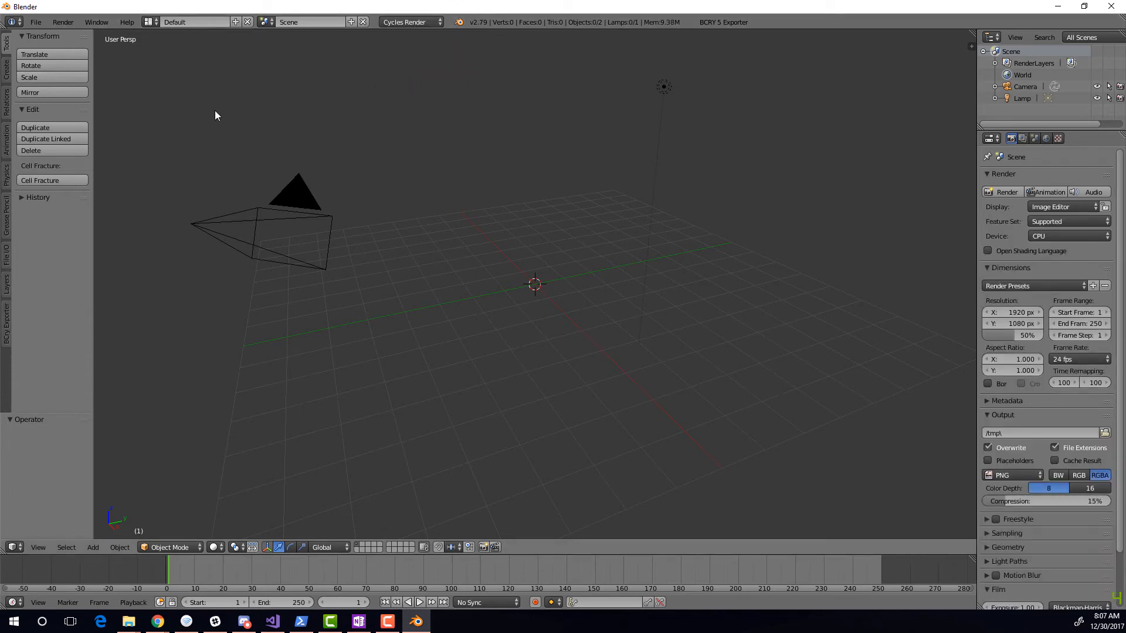
Start a Cryengine Prefab import and browse to the D:\depot\MWO\Prefabs folder
left_click(36, 22)
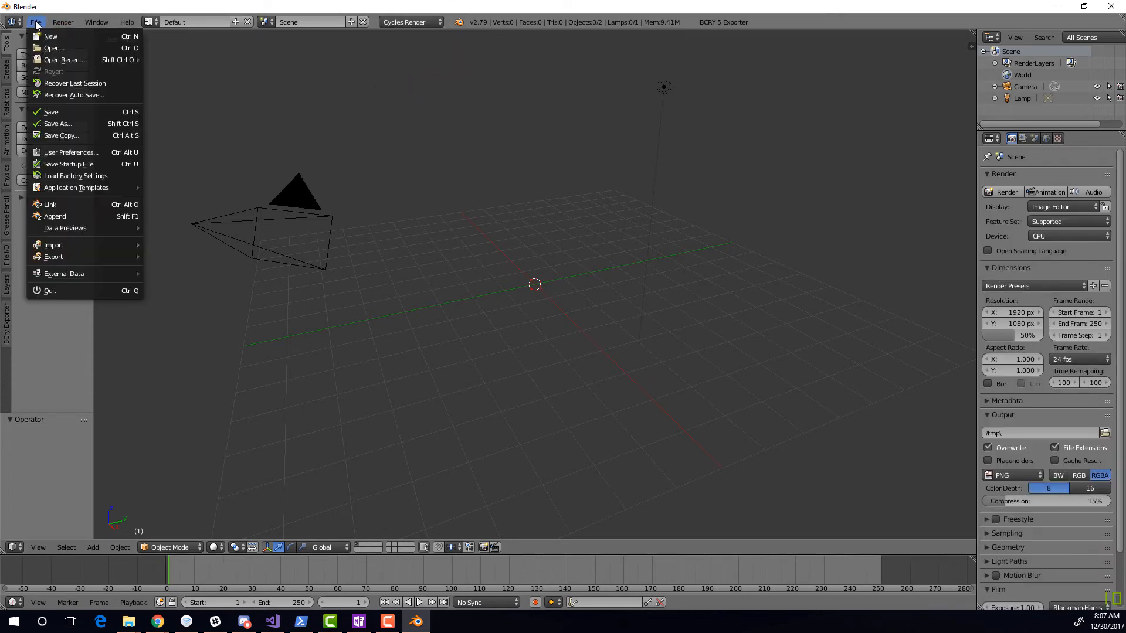
mouse_move(117, 244)
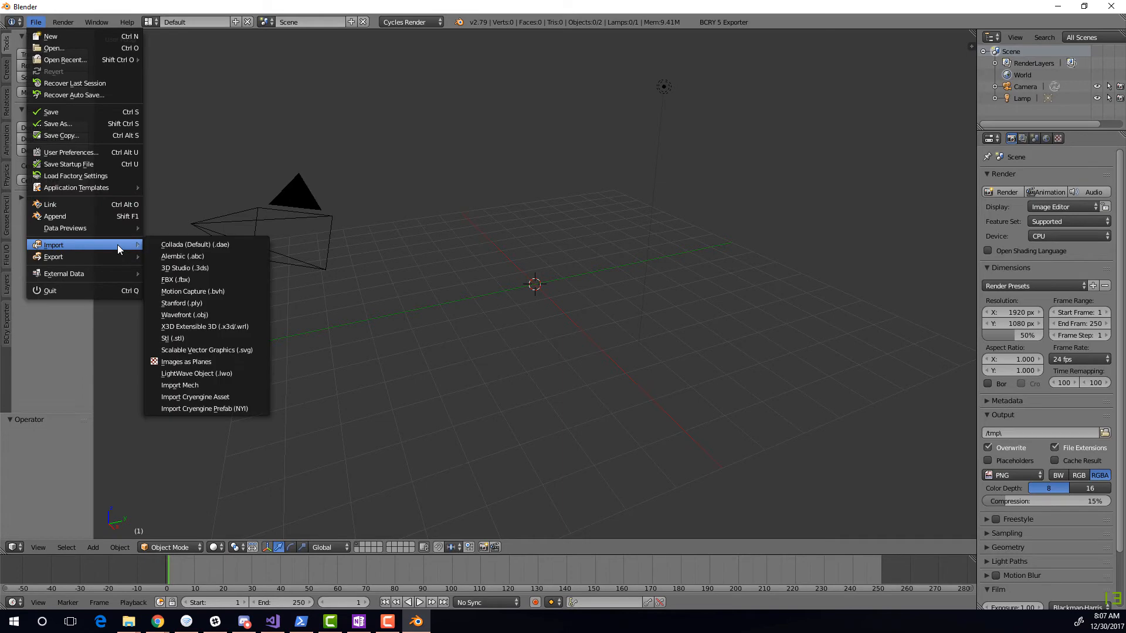
left_click(243, 409)
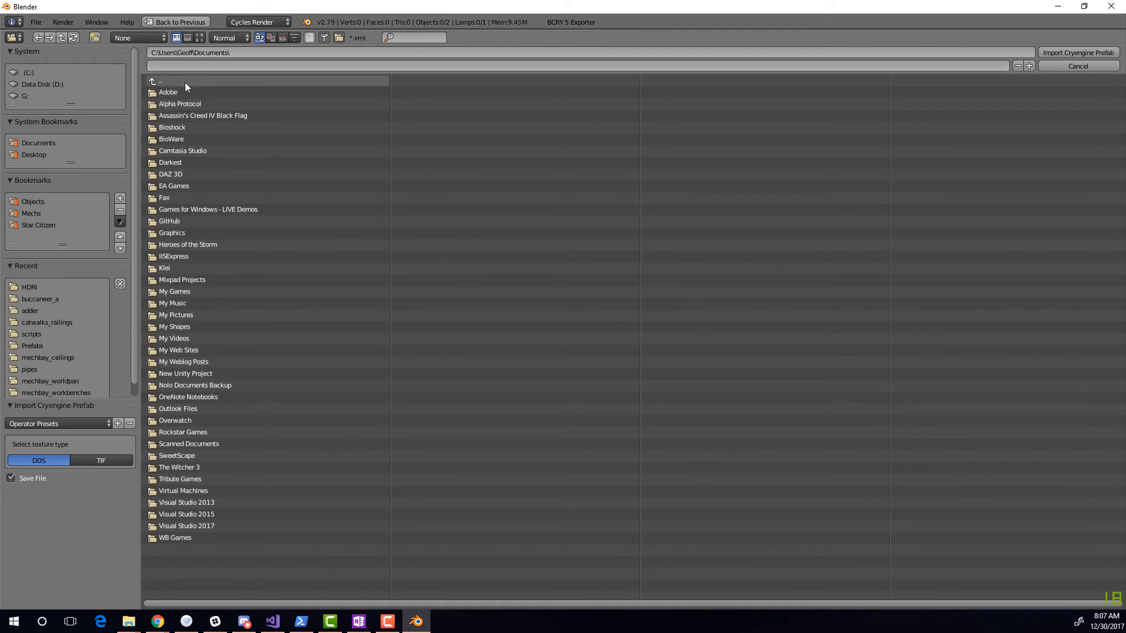
left_click(44, 322)
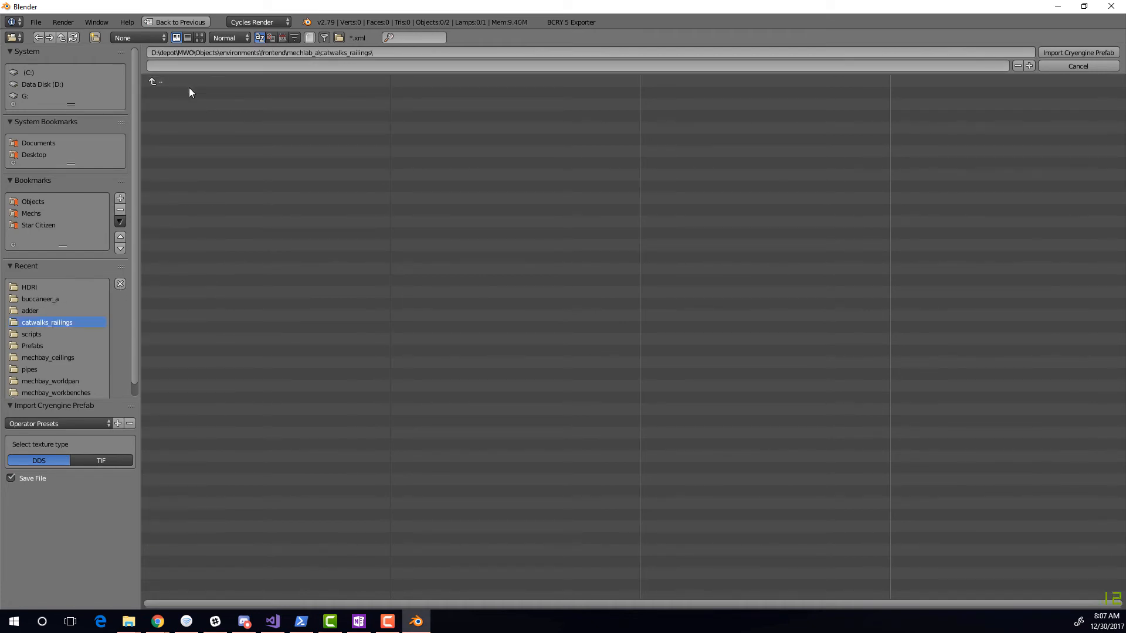
left_click(188, 83)
left_click(177, 80)
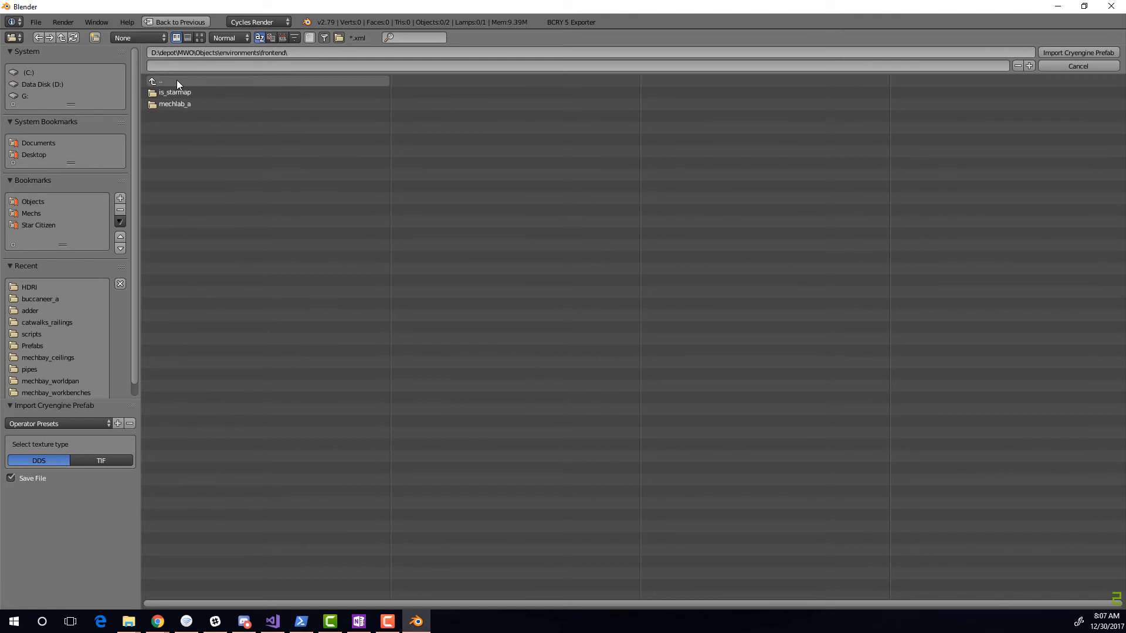
left_click(177, 80)
left_click(181, 80)
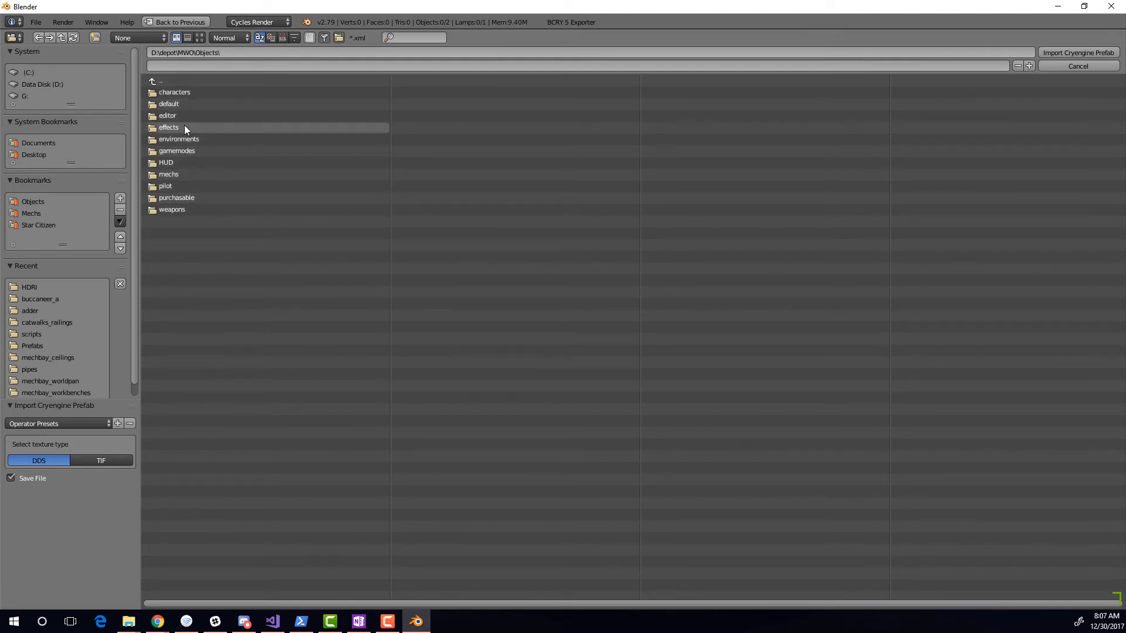
left_click(181, 79)
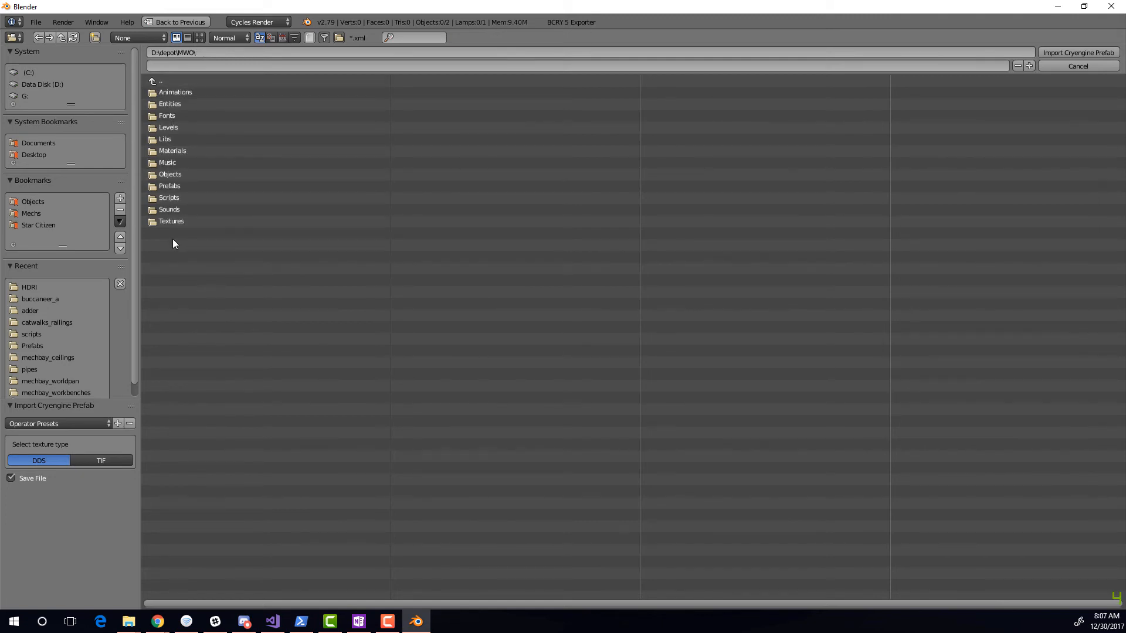
left_click(174, 185)
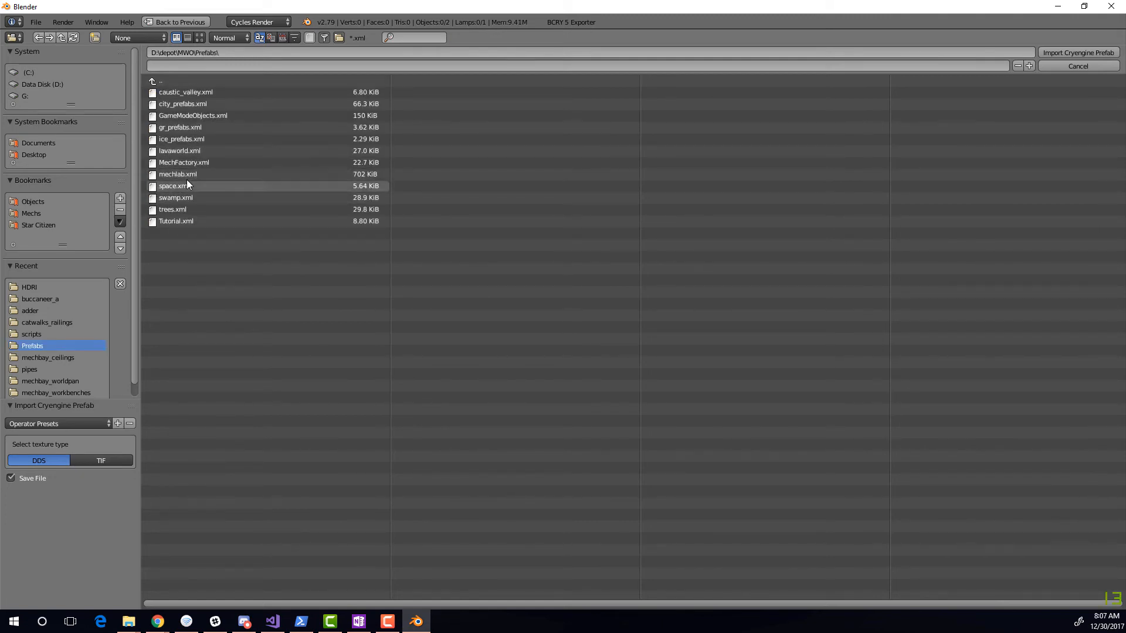
Import the mechlab.xml prefab file into the scene
left_click(184, 173)
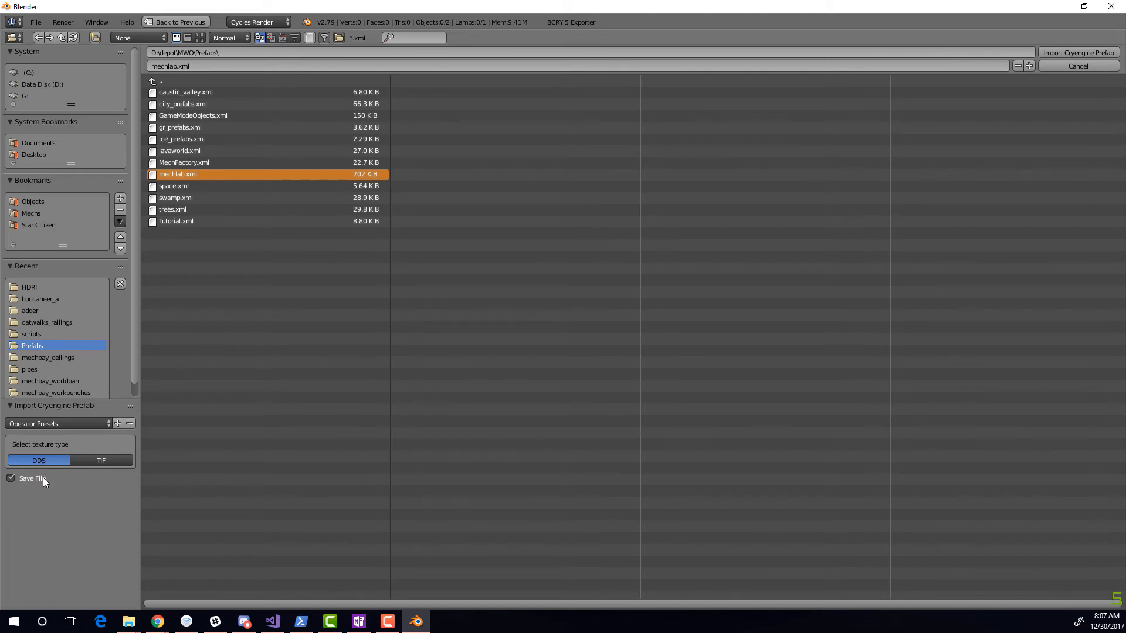
left_click(1074, 53)
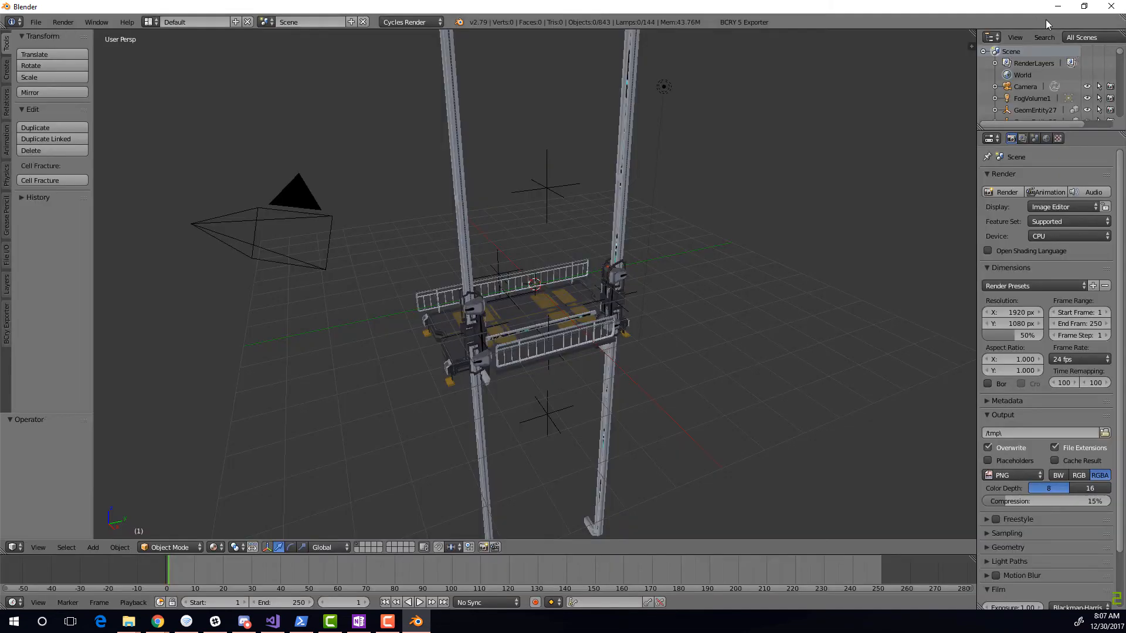
middle_click_drag(533, 216, 580, 237)
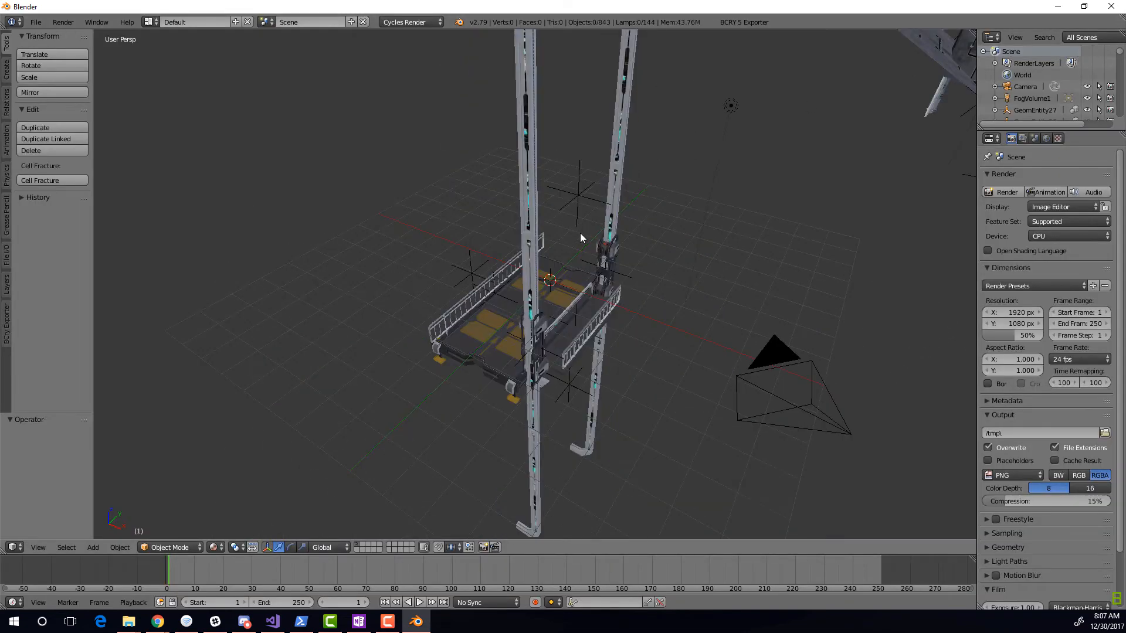
Turn on backface culling in the viewport shading so the mechlab interior can be seen through its outer walls
scroll(603, 228, "down", 8)
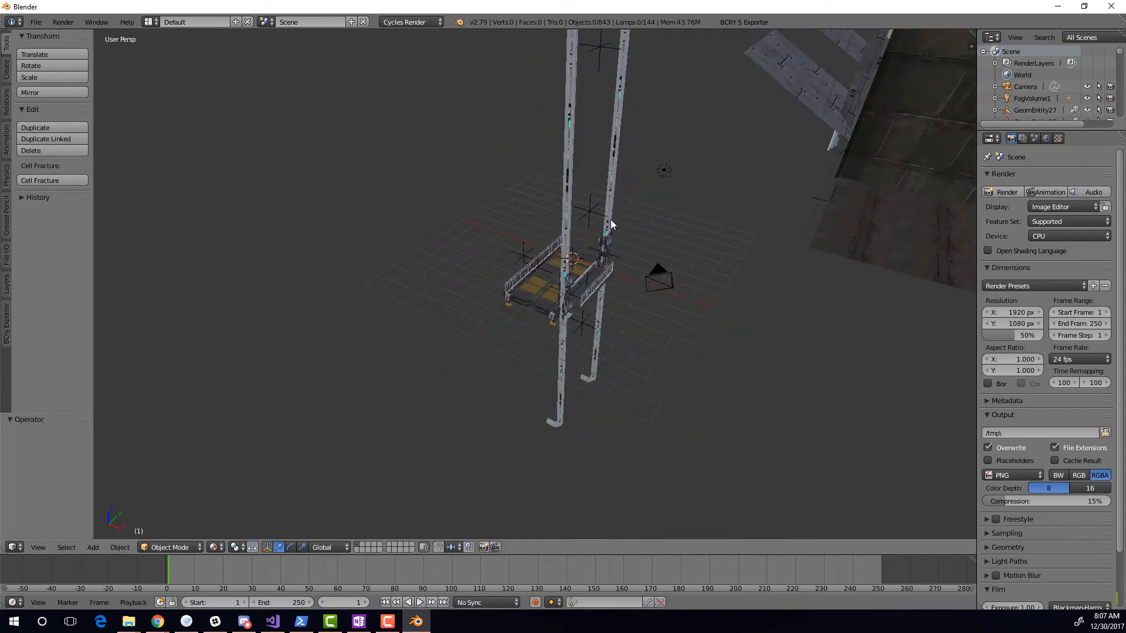
middle_click_drag(647, 165, 681, 249)
key("n")
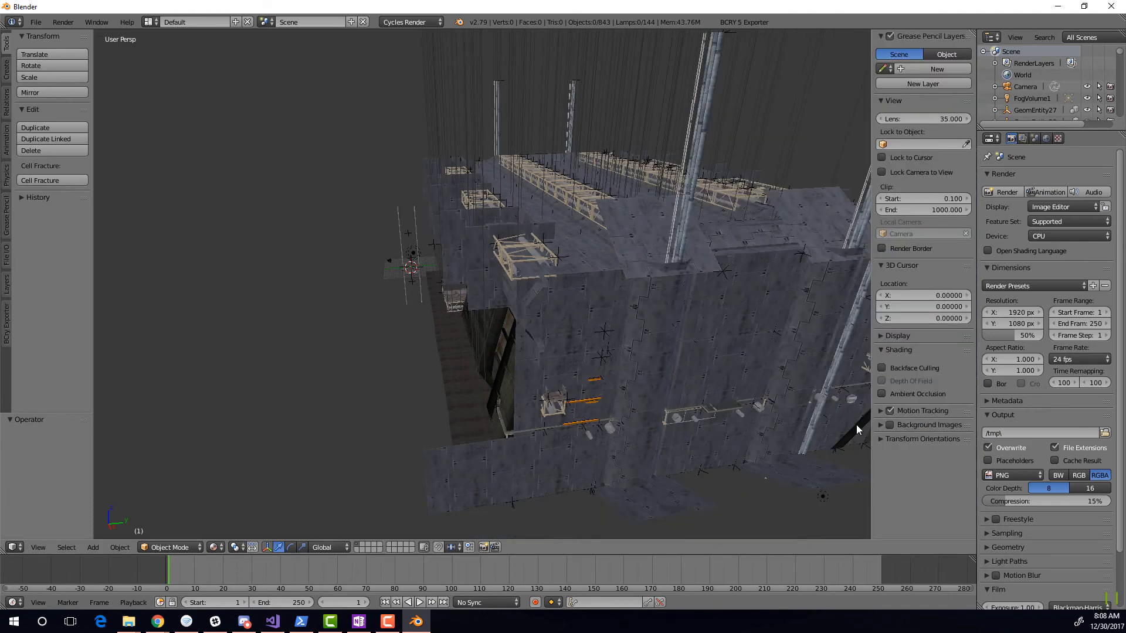
left_click(881, 368)
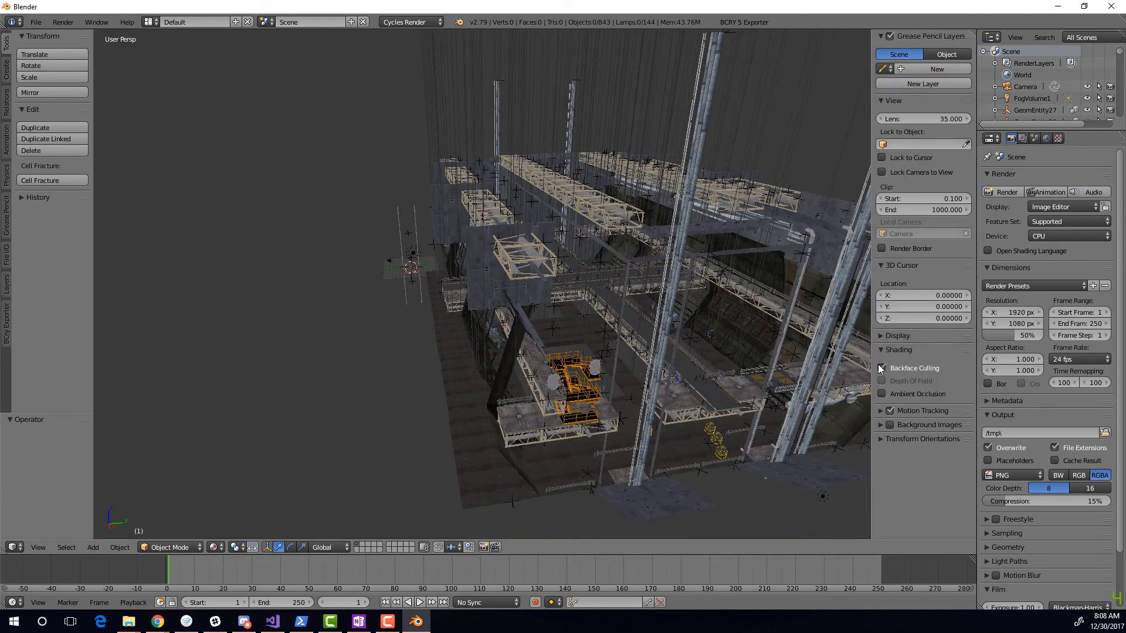
Box-select the lamps floating above the mechlab and move them about 83.5 units down along Z
mouse_move(724, 336)
middle_mouse_down()
mouse_move(693, 327)
mouse_move(707, 322)
middle_mouse_up()
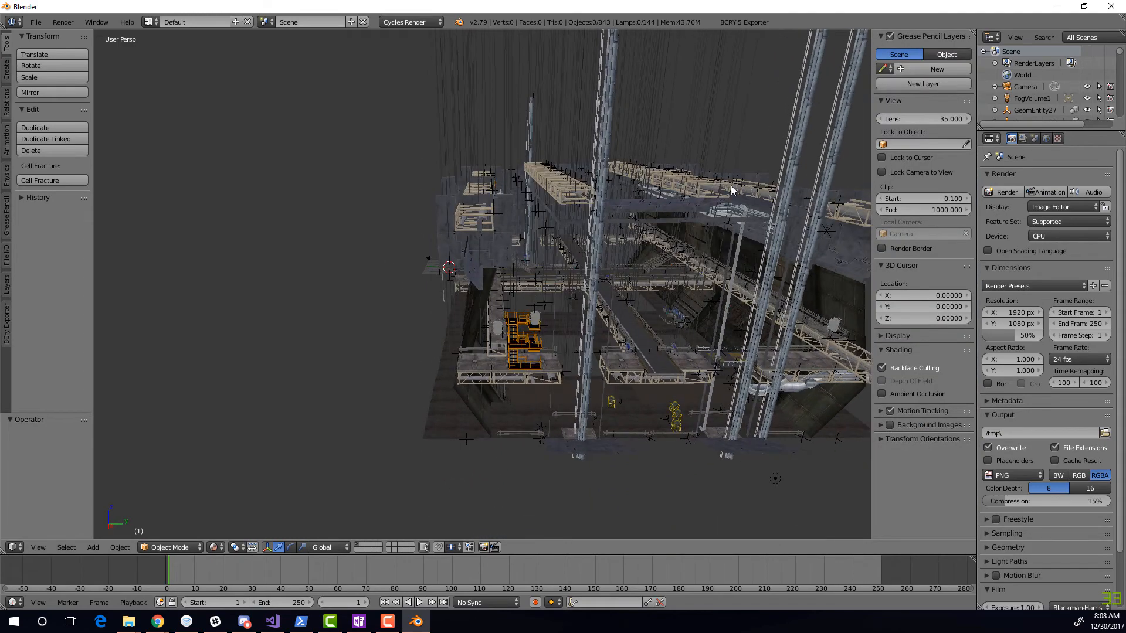
middle_click_drag(730, 185, 624, 288, "shift")
scroll(607, 249, "down", 7)
middle_click_drag(598, 235, 603, 217)
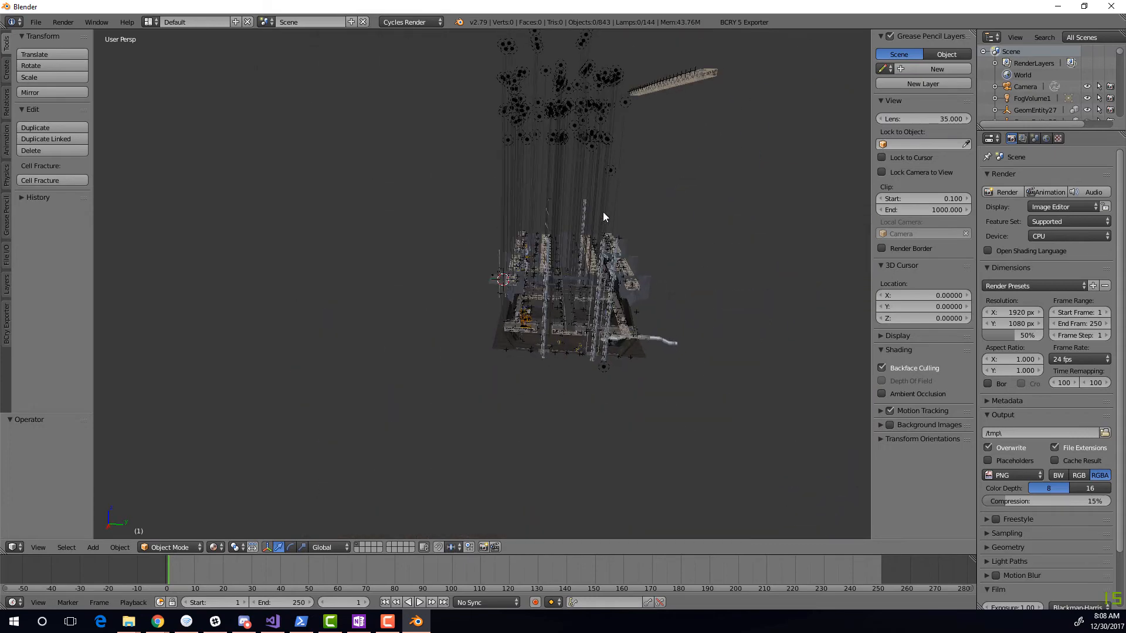
middle_click_drag(582, 103, 576, 111)
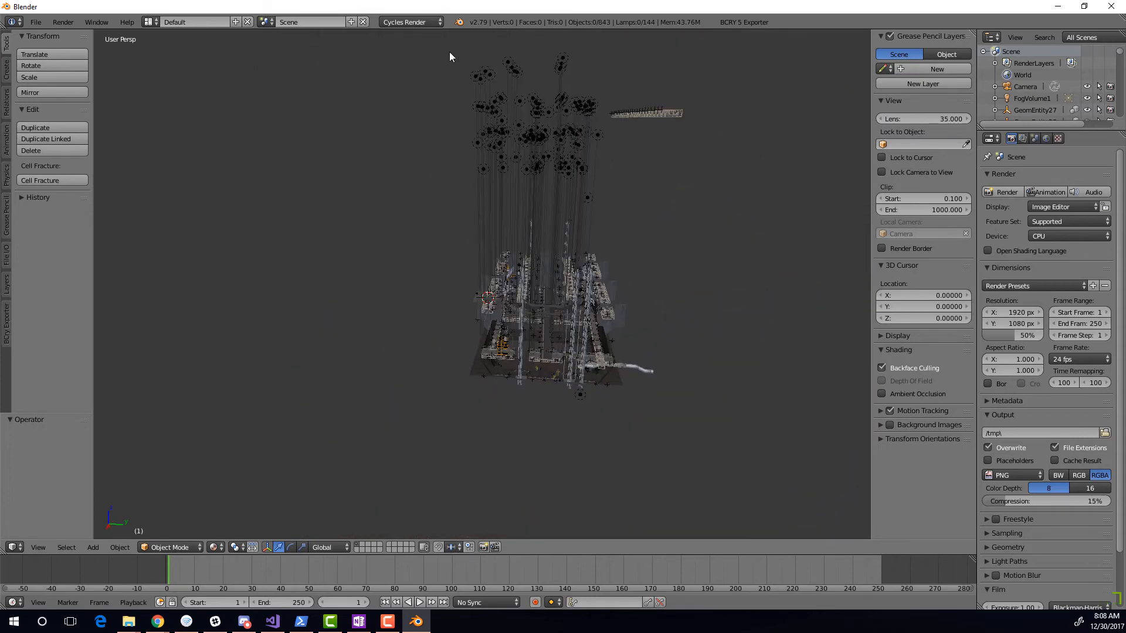
key("b")
left_click_drag(444, 42, 610, 226)
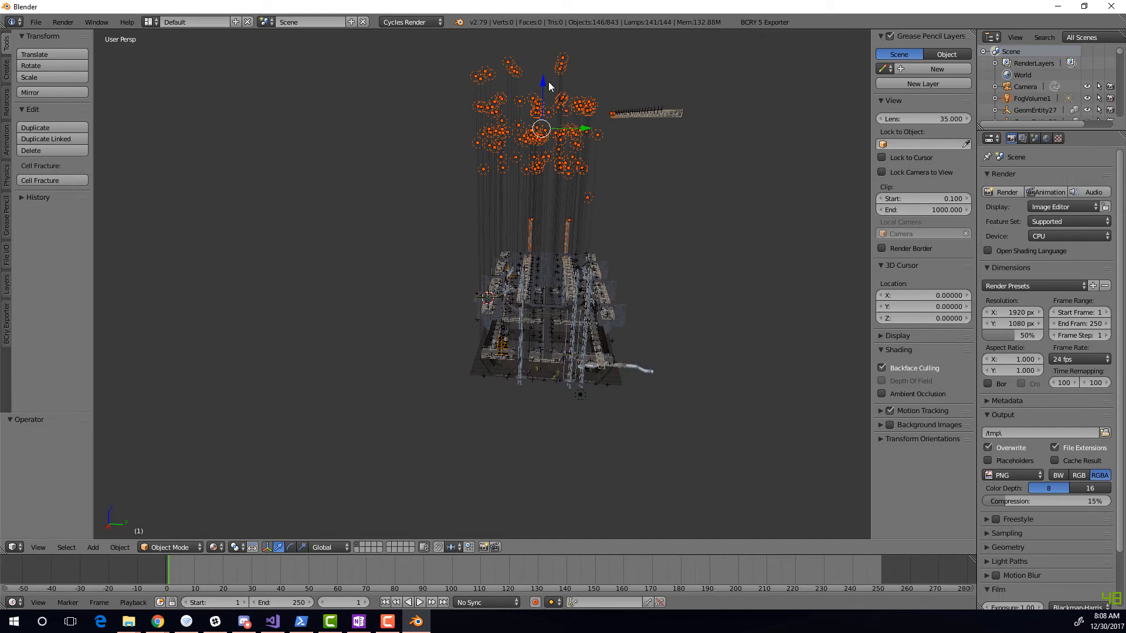
left_click_drag(540, 85, 545, 308)
In the right orthographic view, shift the selected lamps about 8.7 units along Y and 1.1 units up in Z
middle_click_drag(545, 308, 562, 229)
scroll(572, 244, "up", 3)
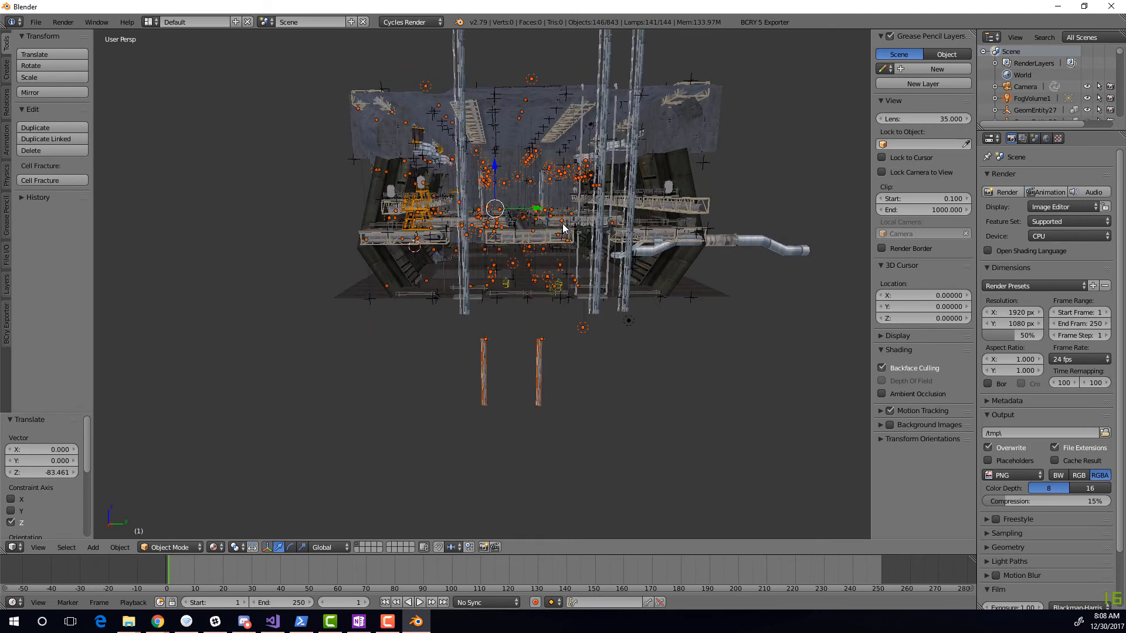
key("KP_5")
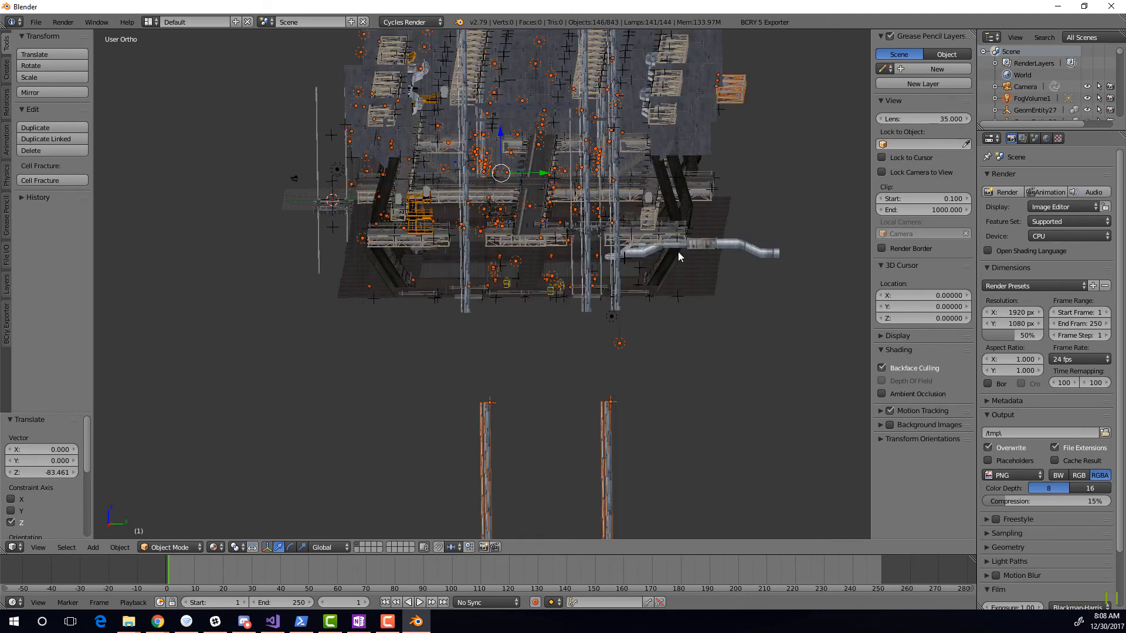
key("KP_3")
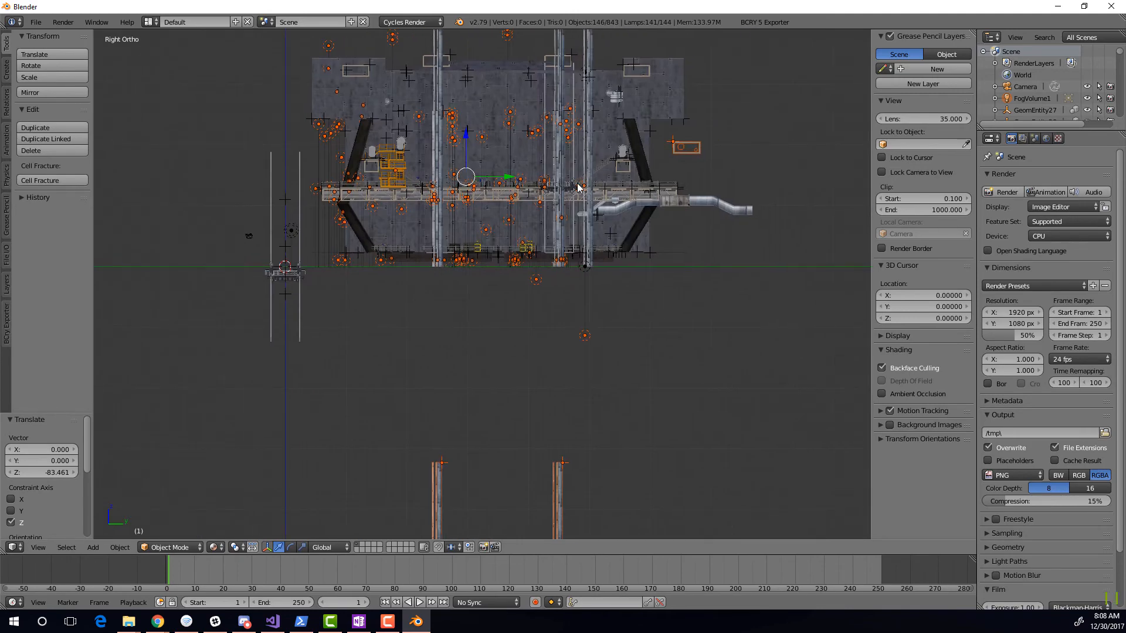
key("g")
key("Escape")
key("g")
left_click(703, 172)
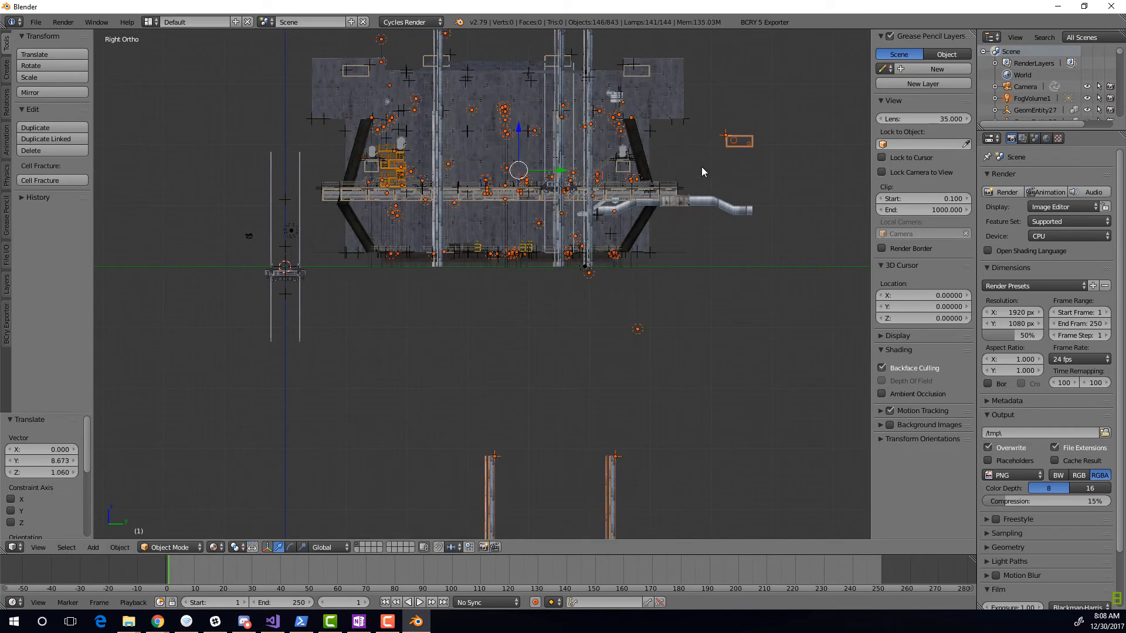
Examine the imported mechlab from outside, selecting the detached platform, the elevator grip and a vertical pipe
middle_click_drag(750, 125, 786, 109)
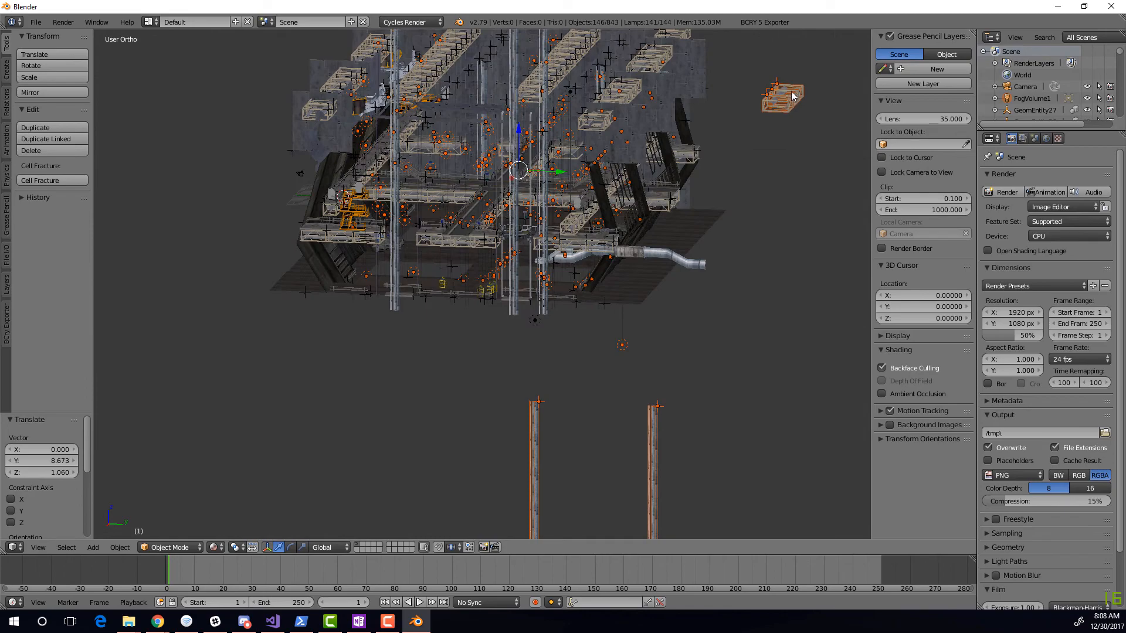
right_click(781, 105)
middle_click_drag(532, 177, 547, 284)
right_click(392, 338)
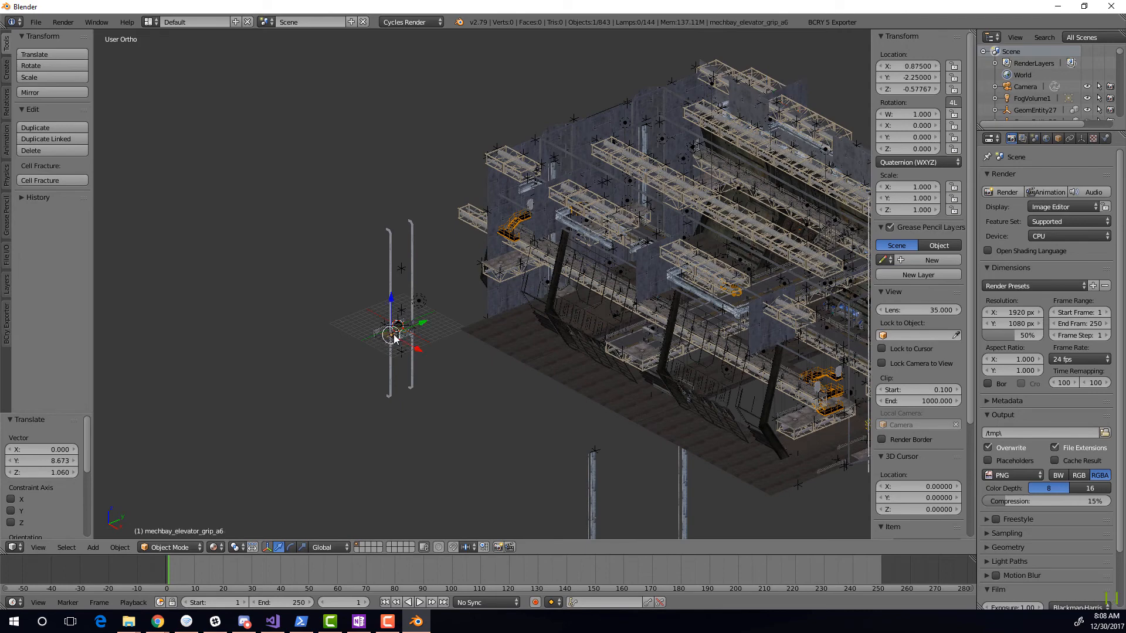
middle_click_drag(499, 371, 473, 332, "shift")
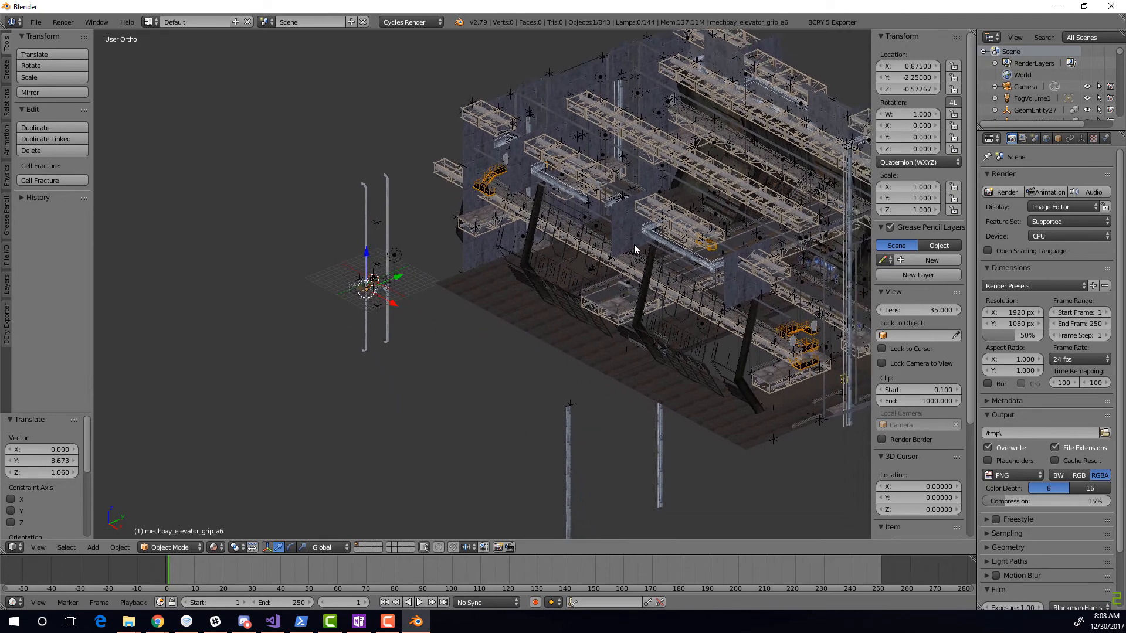
middle_click_drag(634, 245, 471, 234, "shift")
middle_click_drag(754, 315, 680, 314)
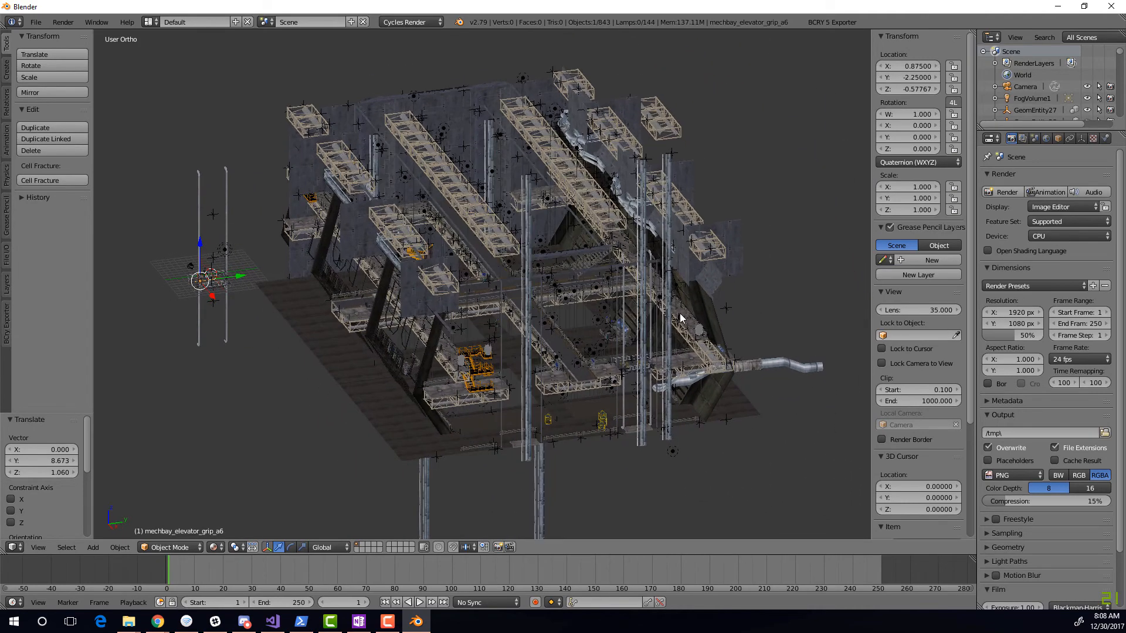
right_click(669, 329)
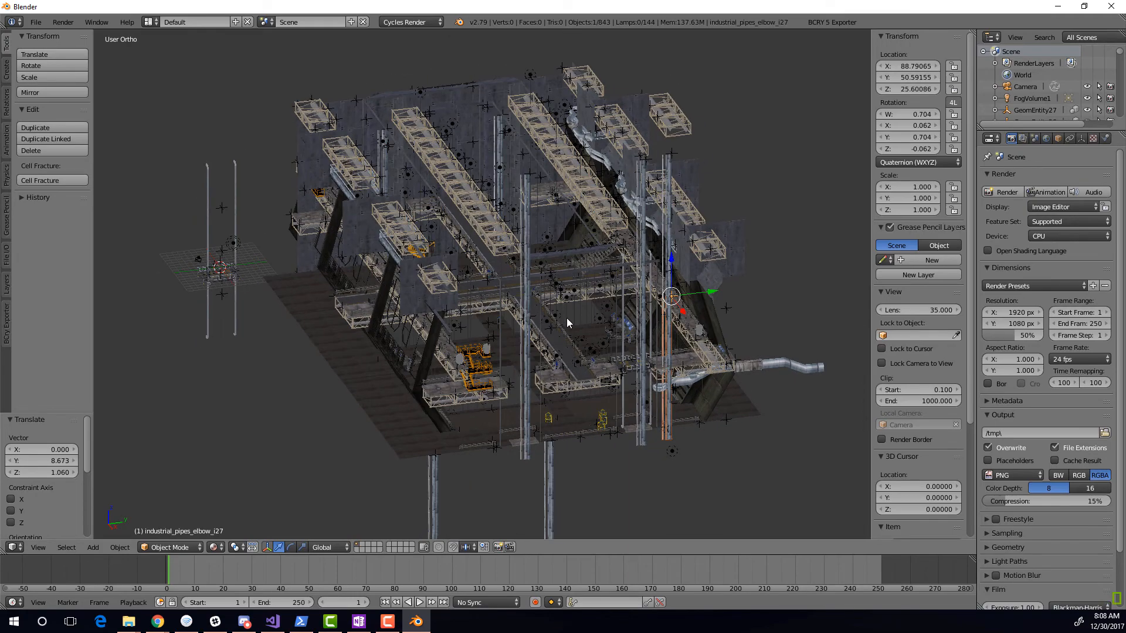
Walk through the mechbay interior and inspect the console by the wall and the catwalk pieces
key("shift+f")
key("w")
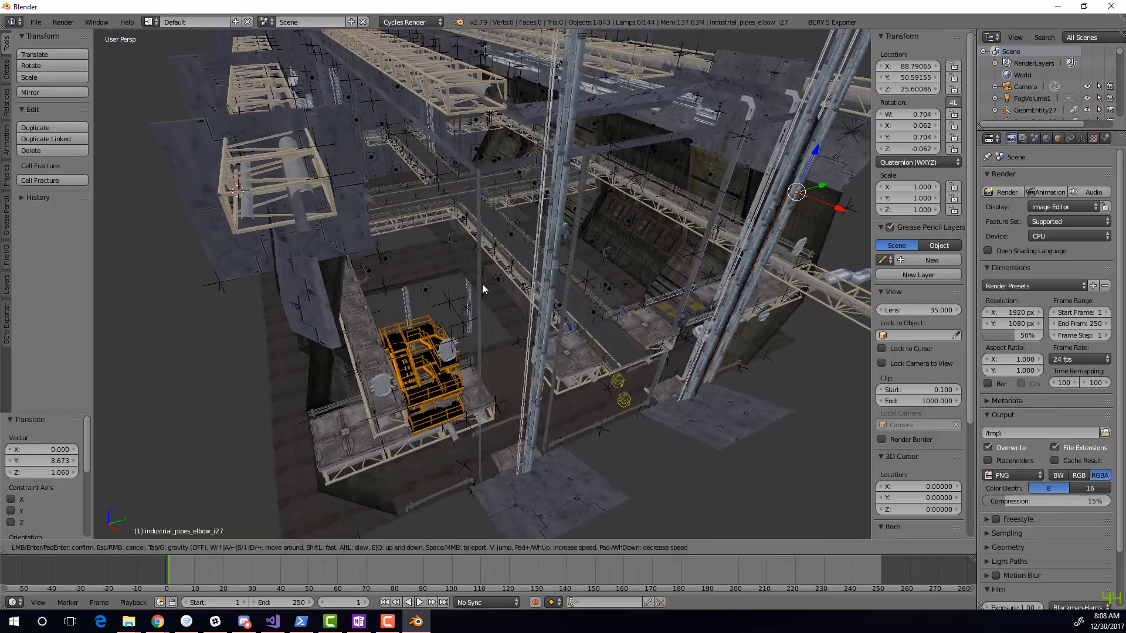
key("w")
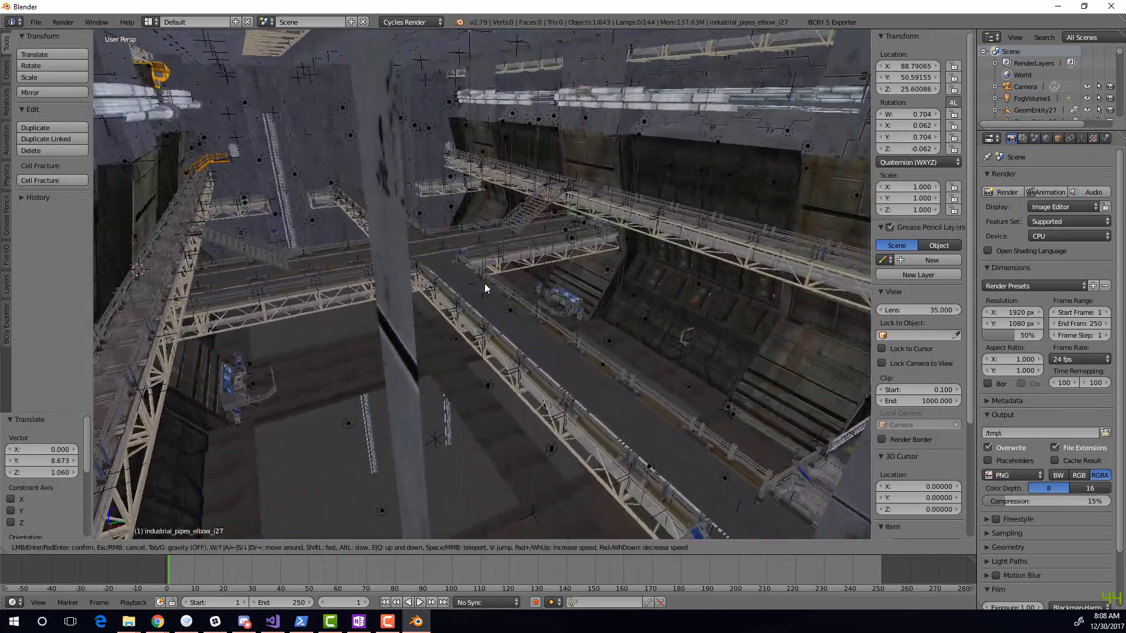
key("w")
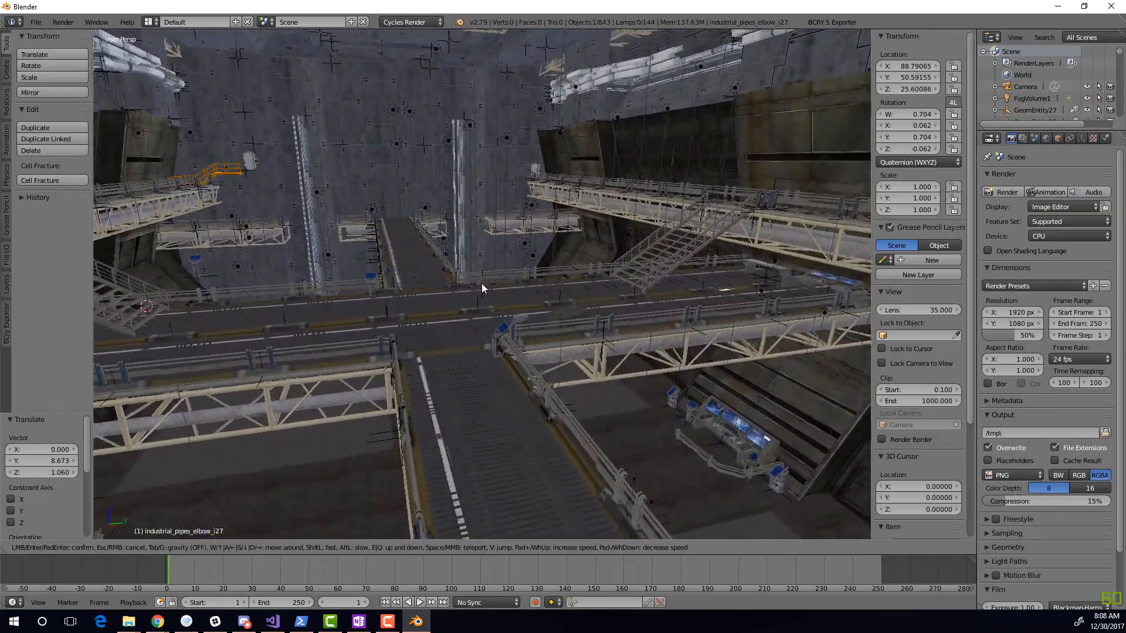
key("w")
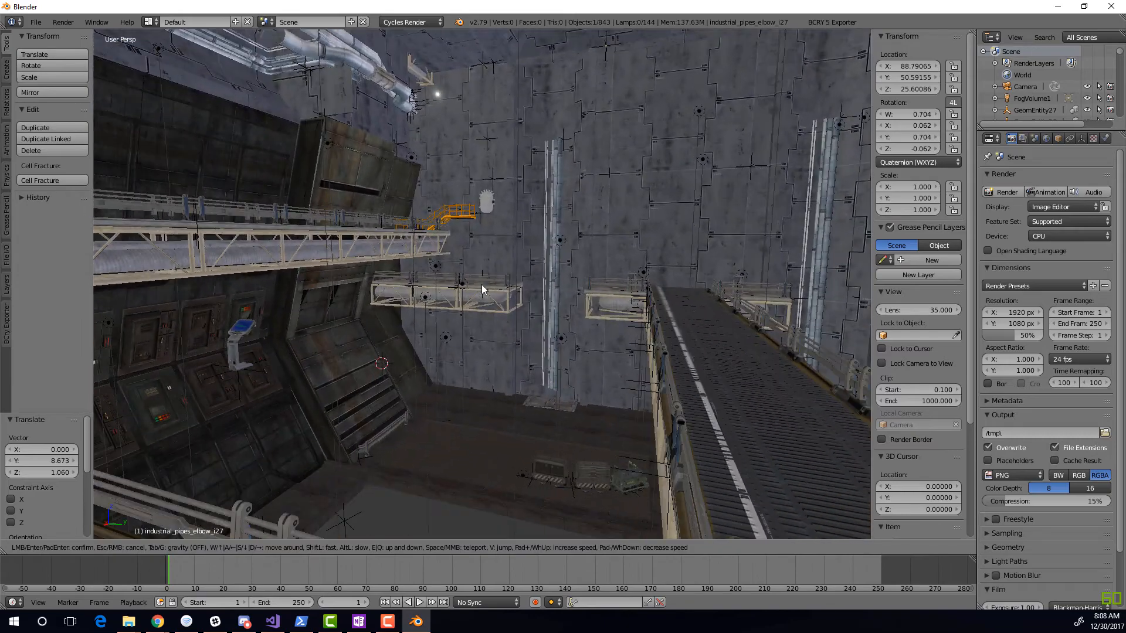
left_click(481, 284)
right_click(240, 336)
middle_click_drag(257, 330, 273, 368)
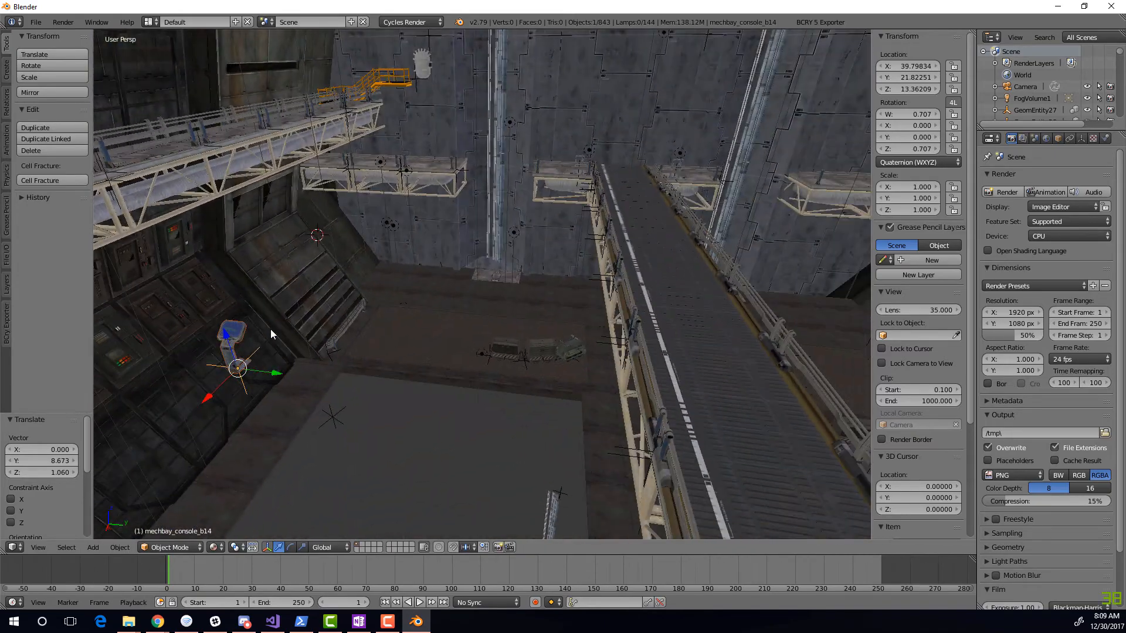
middle_click_drag(271, 330, 402, 396)
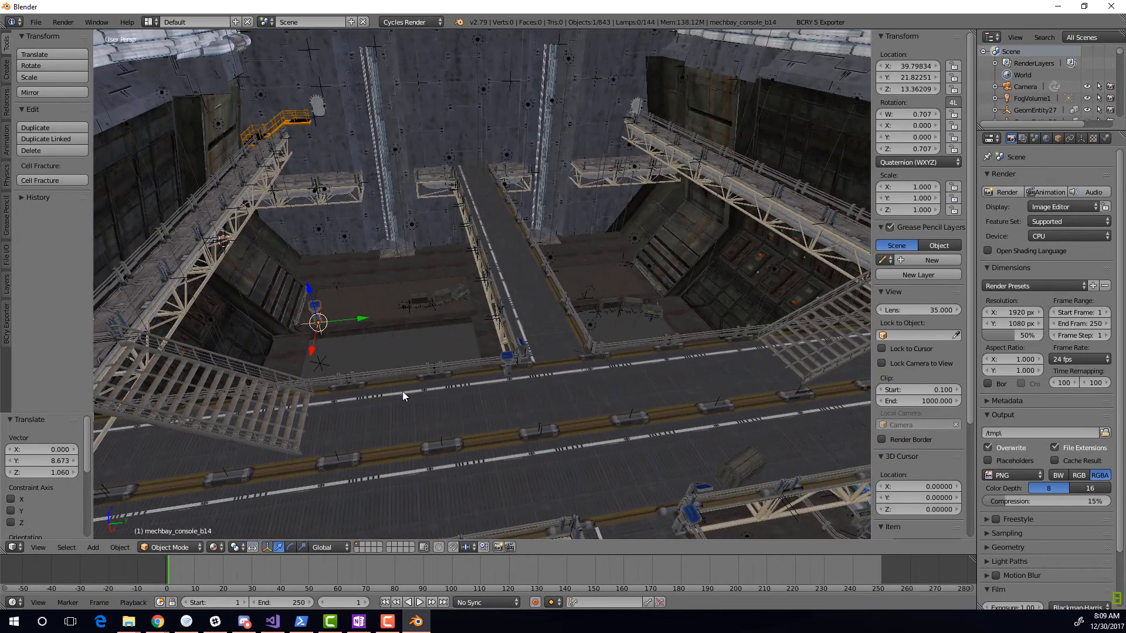
right_click(510, 406)
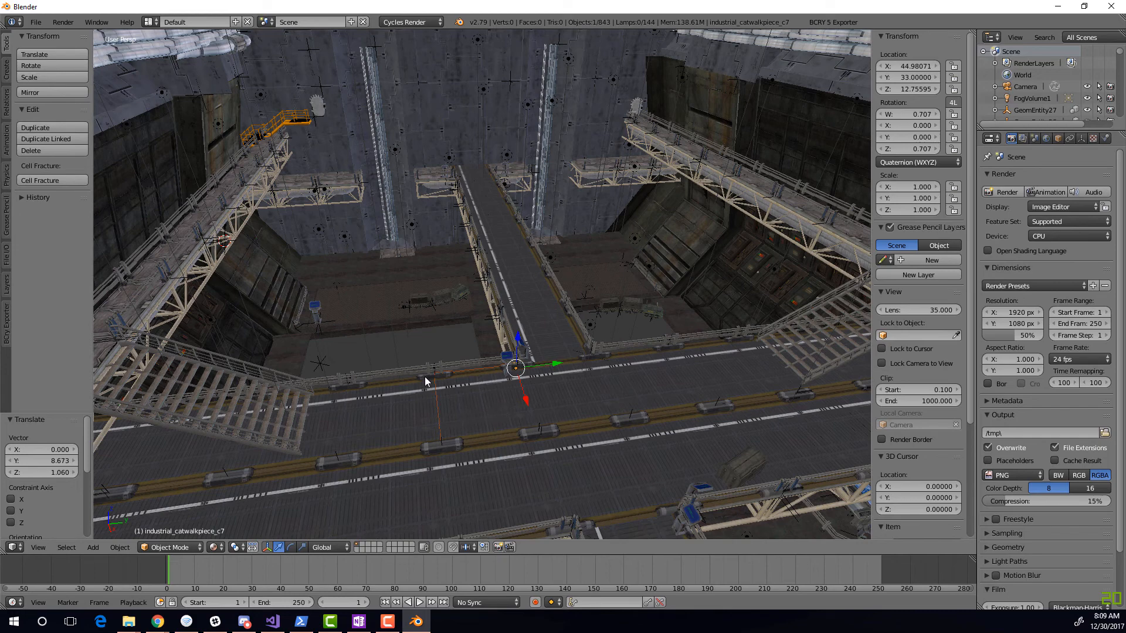
right_click(184, 244)
middle_click_drag(513, 361, 539, 352)
Move the mechbay console onto the central catwalk, about 9.6 units along Y and 7 units along X
right_click(333, 296)
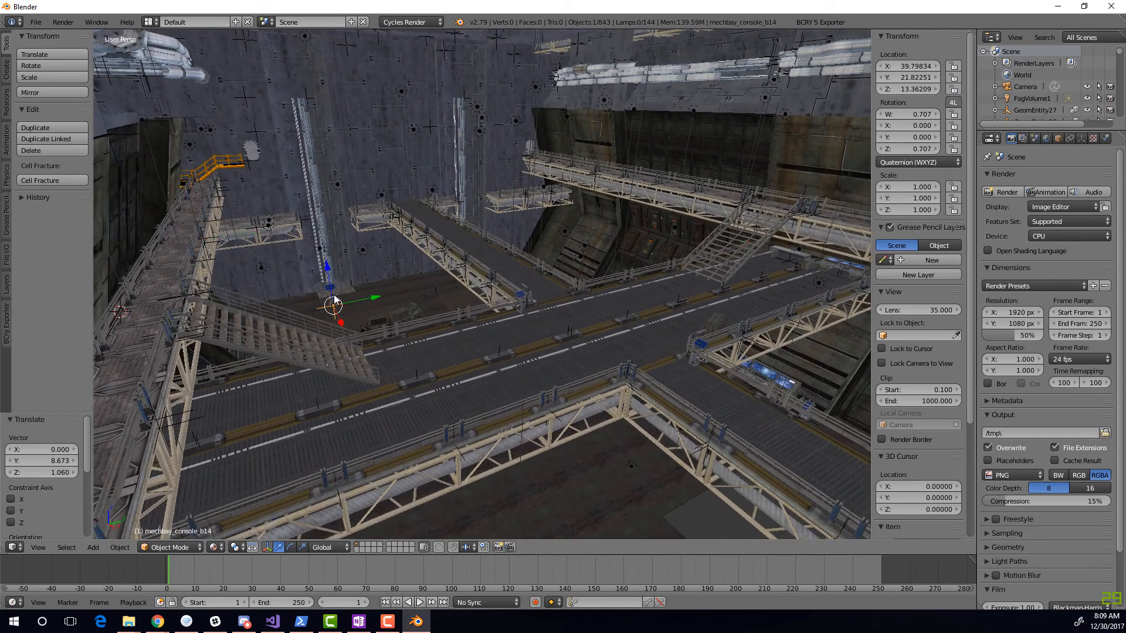
left_click_drag(373, 299, 526, 343)
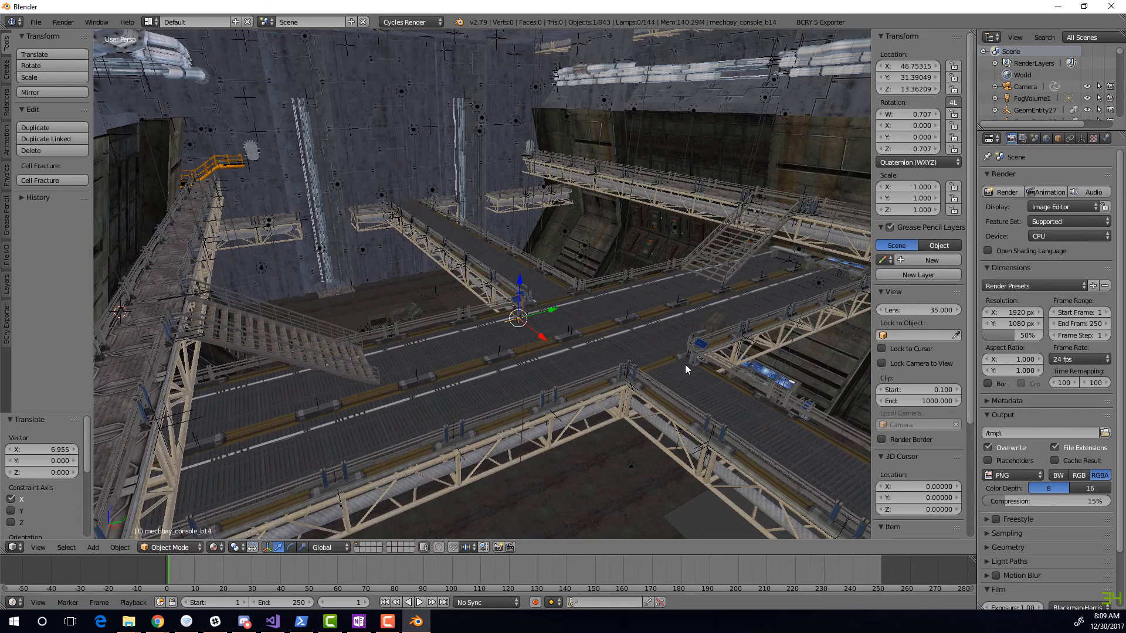
middle_click_drag(685, 364, 512, 333)
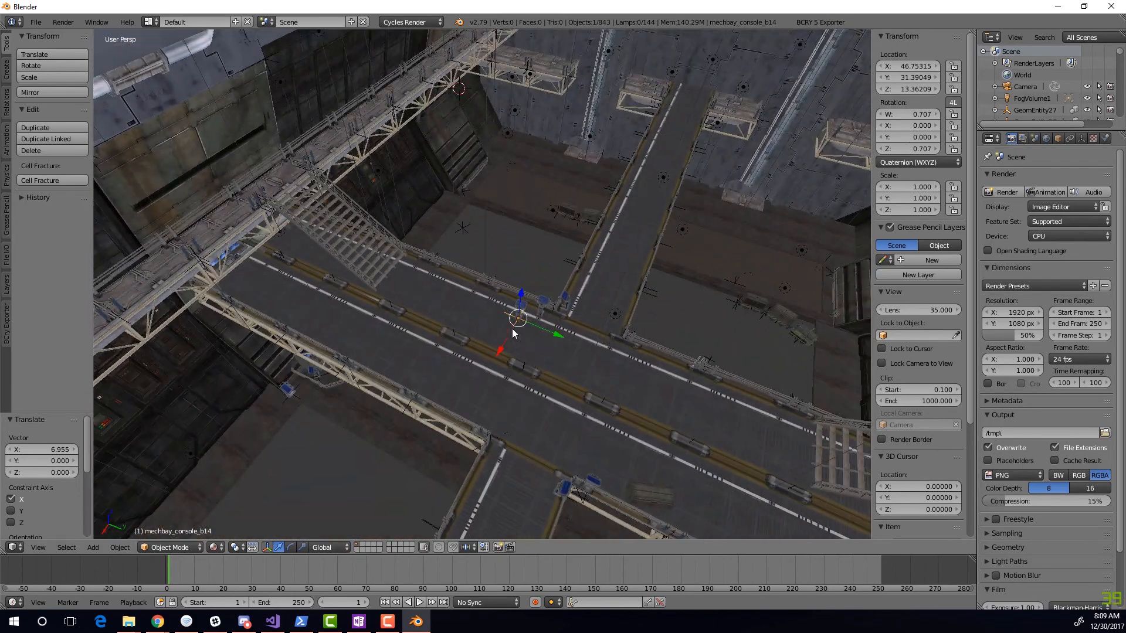
Start linking from a library and open mechbay_hangardoors.blend in Objects\environments\frontend\mechlab_a\mechbay_hangardoors
left_click(37, 23)
left_click(75, 205)
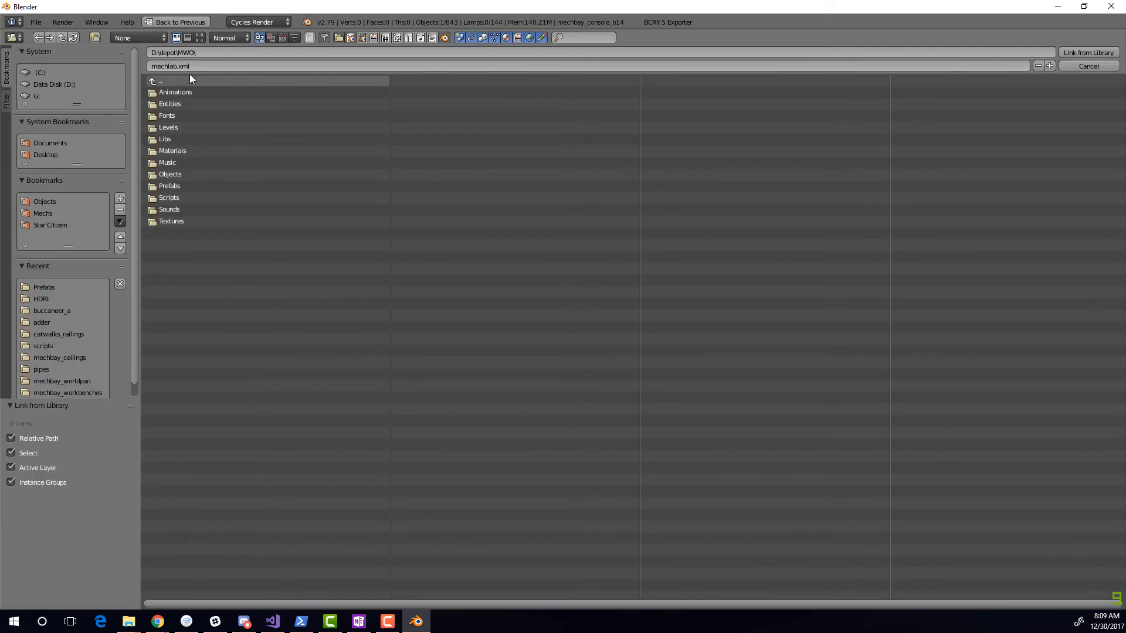
left_click(183, 173)
left_click(185, 139)
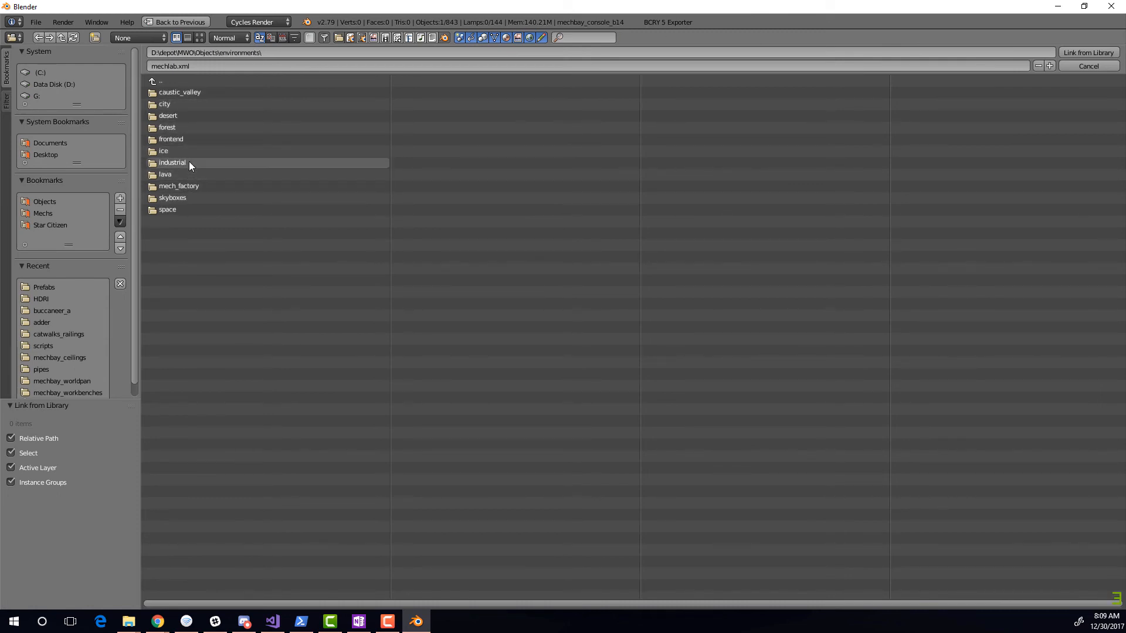
left_click(188, 140)
left_click(182, 105)
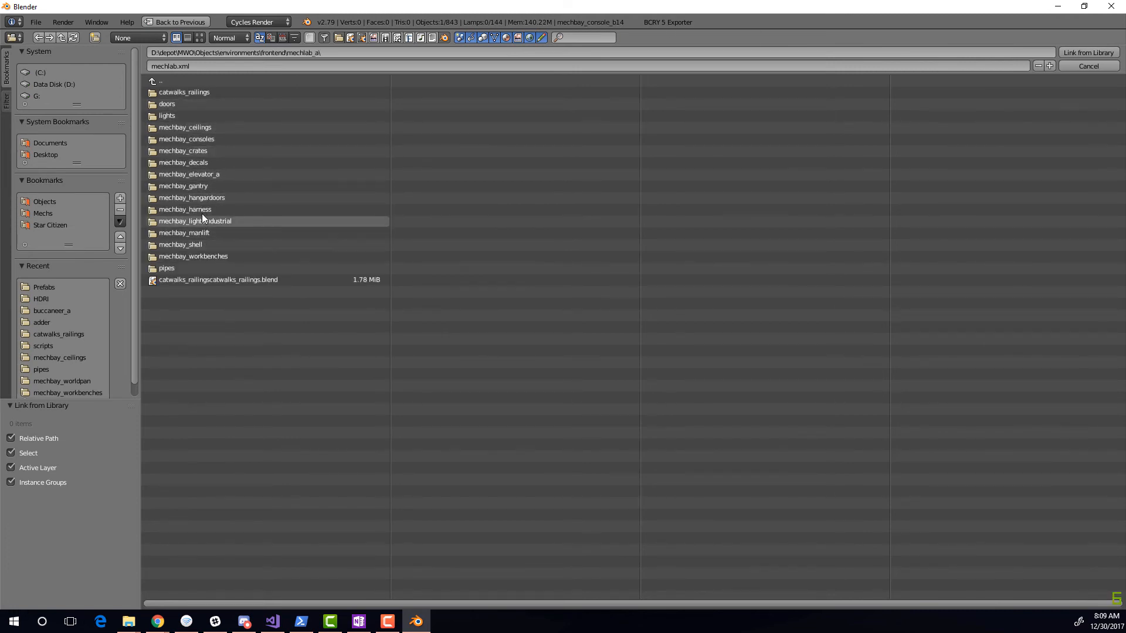
left_click(205, 198)
left_click(198, 93)
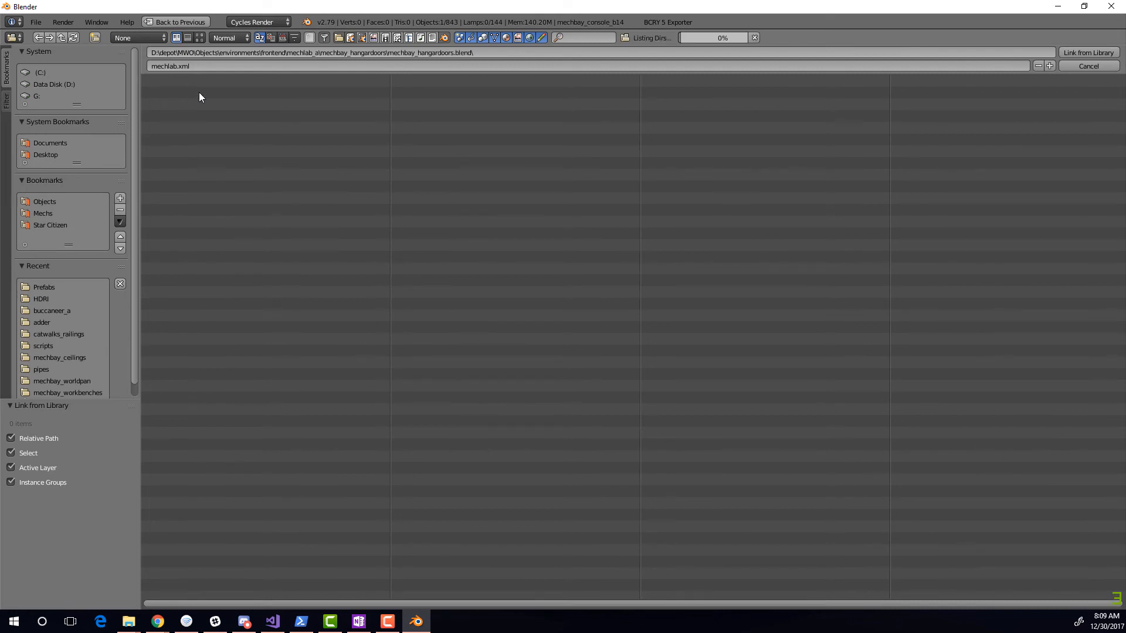
Show the library contents as thumbnails and link the groups mechbay_hangardoor_a, _b, _c and _d into the scene
left_click(199, 37)
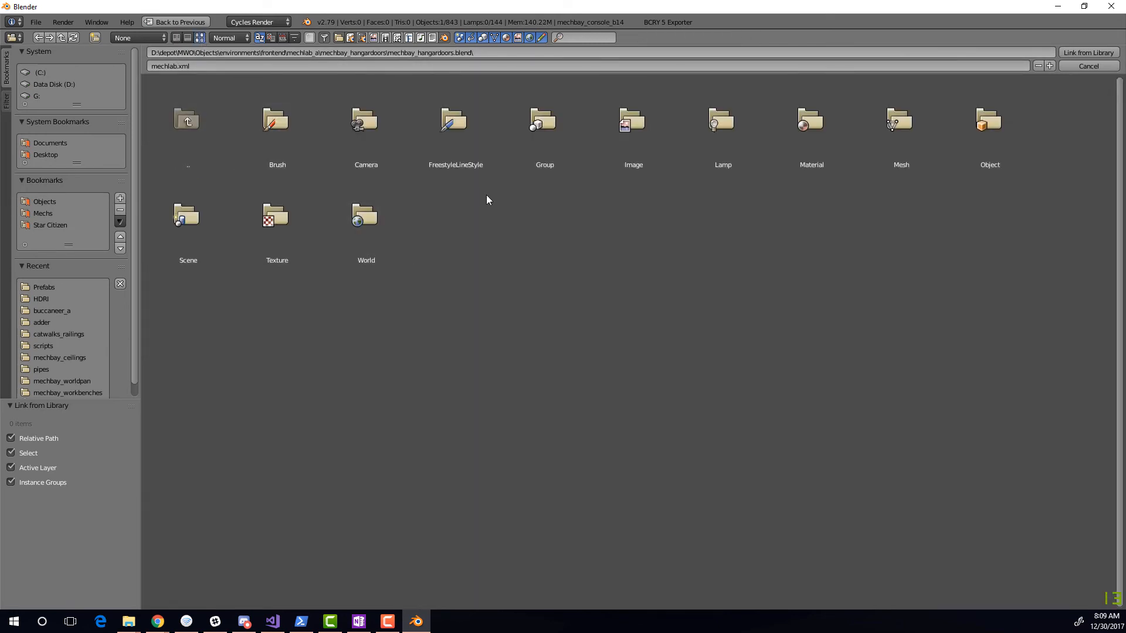
left_click(529, 149)
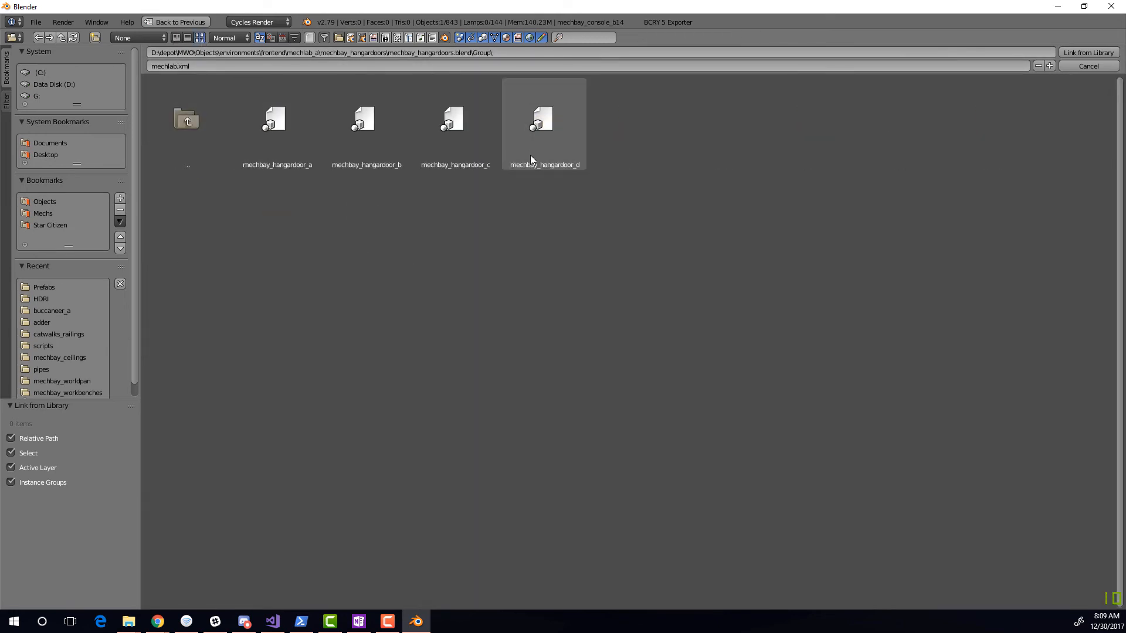
left_click(305, 129)
left_click(347, 126, "shift")
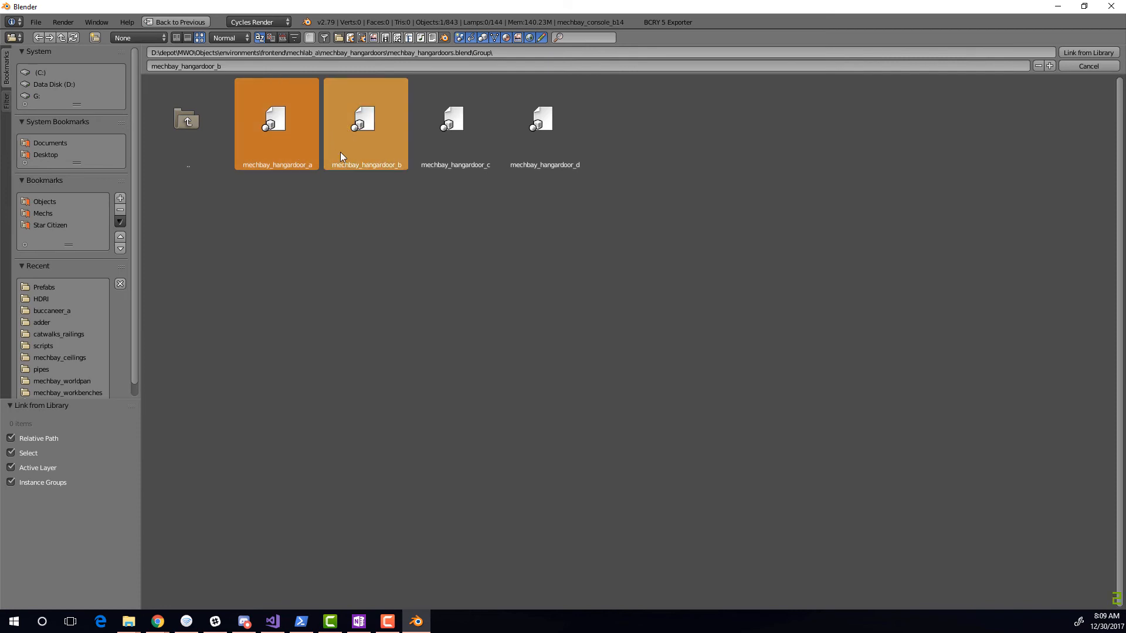
left_click(452, 135, "shift")
left_click(533, 133, "shift")
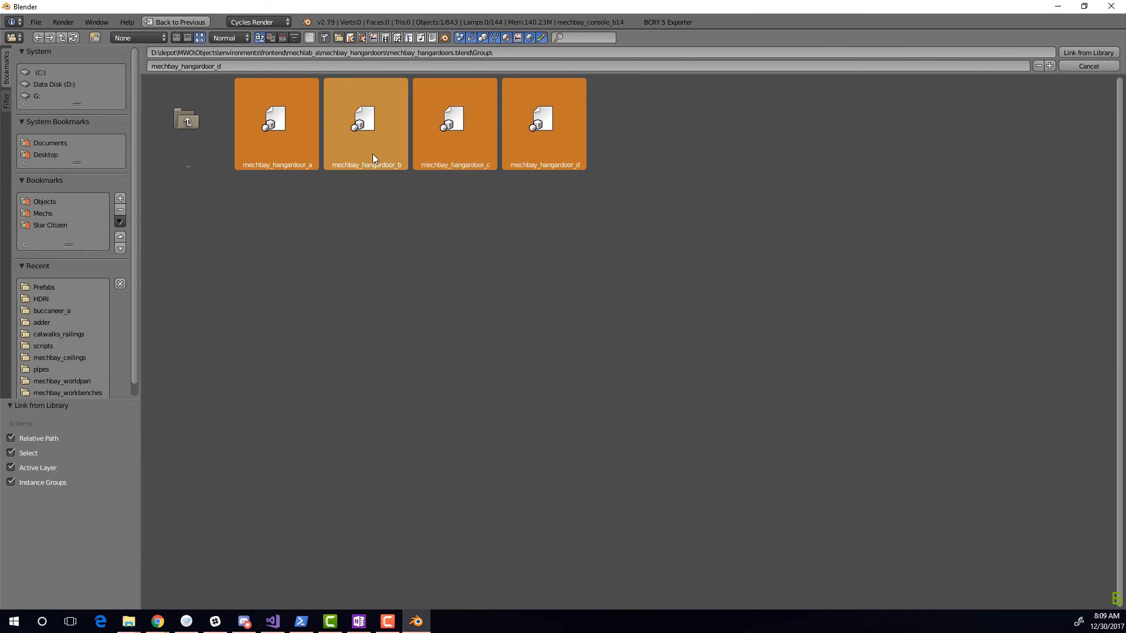
left_click(1079, 51)
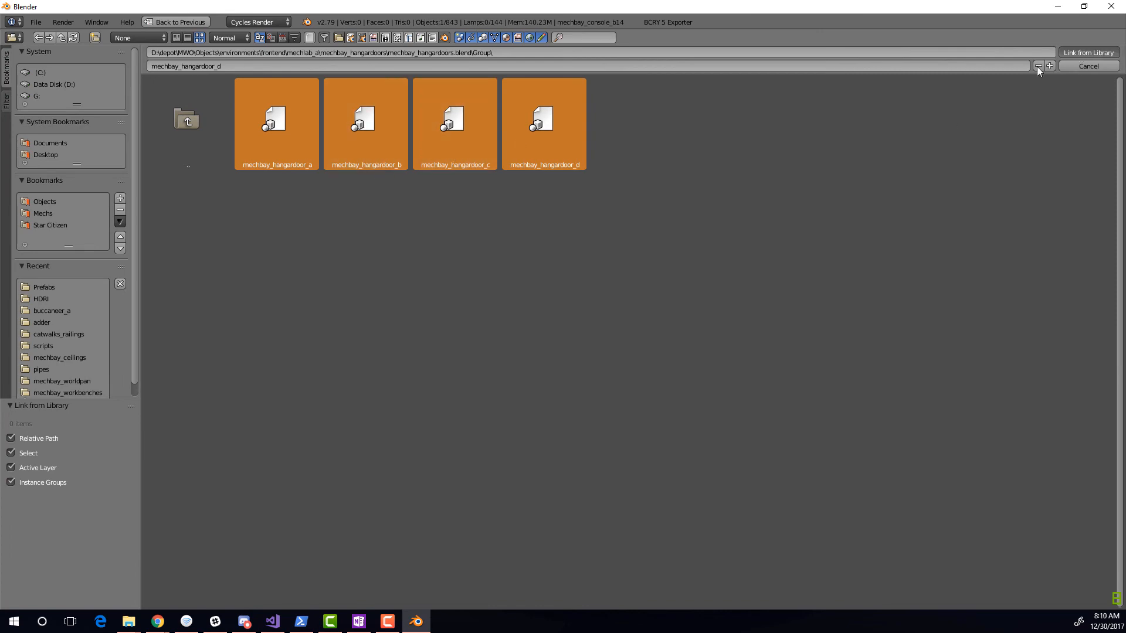
Select the door pair including mechbay_hangardoor_d at the origin and lower it about 9.9 units along Z
middle_click_drag(513, 240, 585, 236)
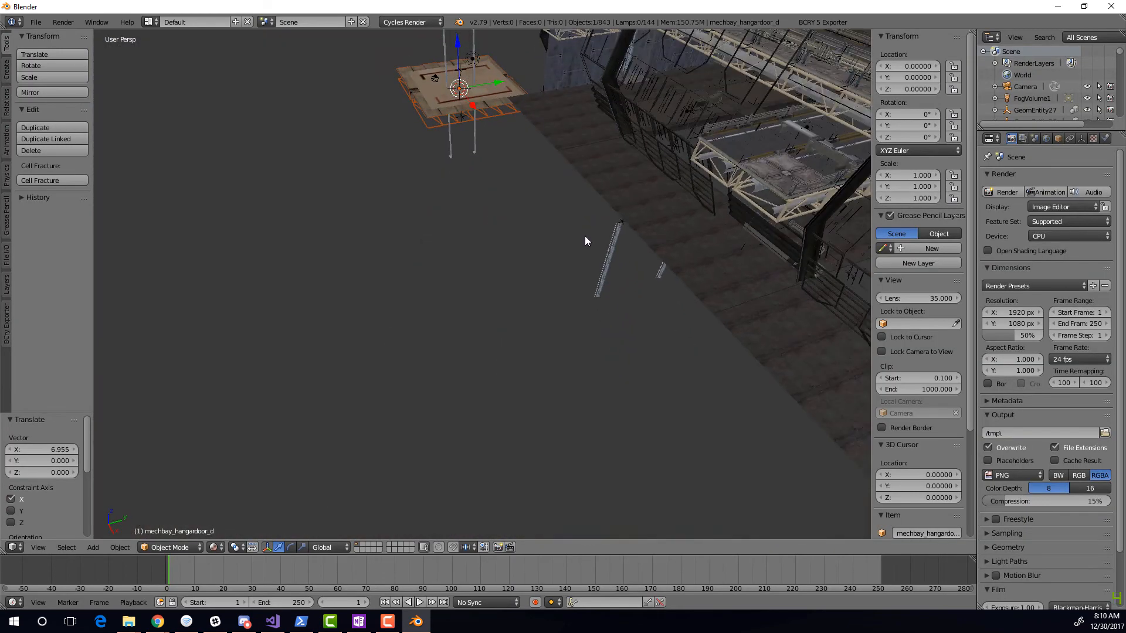
middle_click_drag(474, 101, 564, 126)
middle_click_drag(491, 137, 449, 205, "shift")
scroll(427, 195, "up", 3)
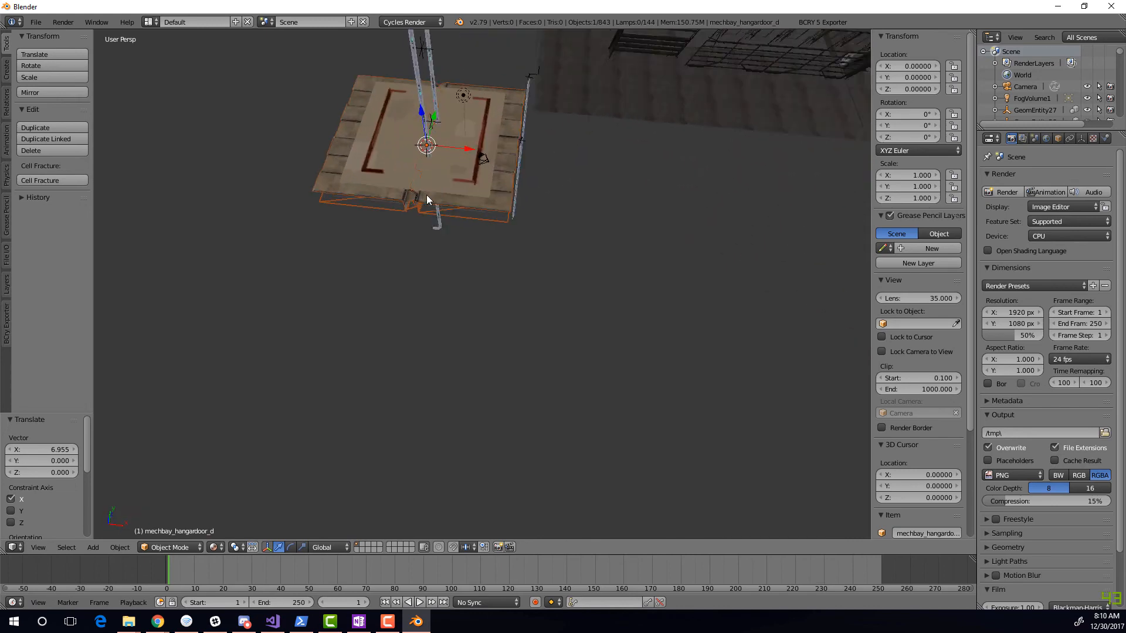
right_click(400, 186)
right_click(459, 203, "shift")
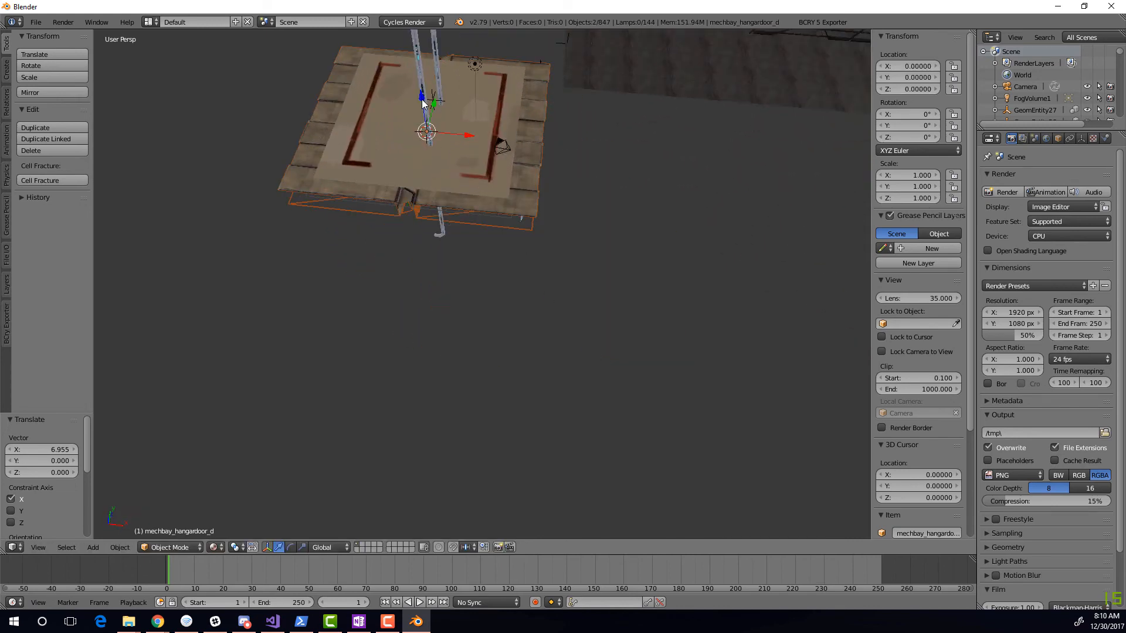
left_click_drag(422, 100, 431, 180)
Move the door pair including mechbay_hangardoor_b over a mechbay floor opening, about 35.9 units along X and 24.5 units along Y
right_click(315, 159)
right_click(514, 202, "shift")
middle_click_drag(514, 203, 549, 181)
key("KP_7")
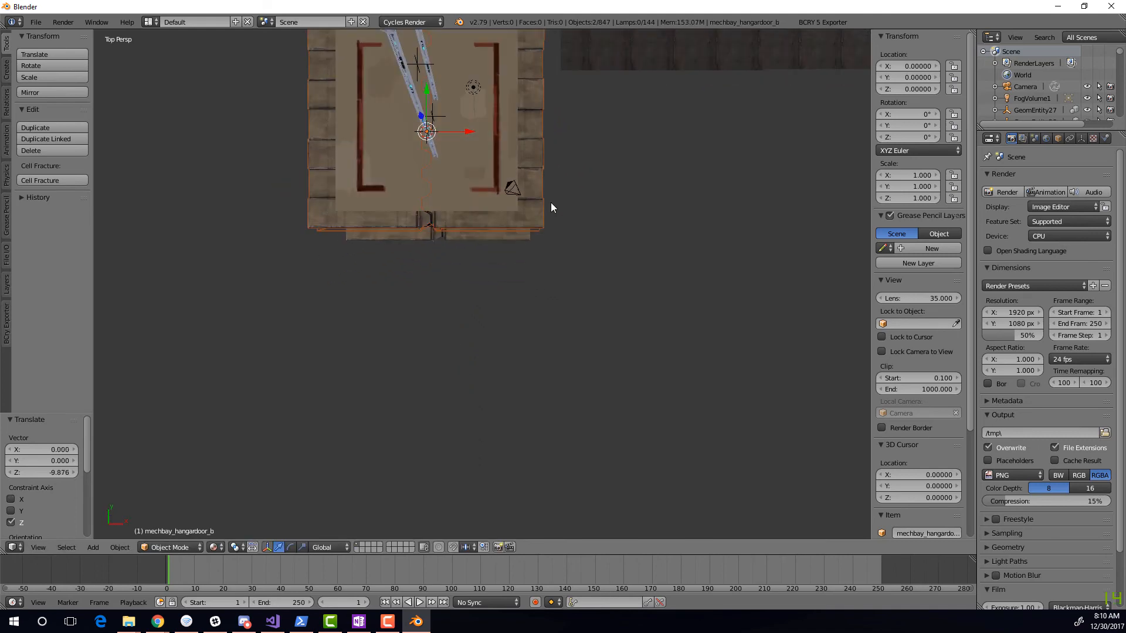
scroll(585, 192, "down", 2)
key("KP_5")
middle_click_drag(585, 188, 124, 447, "shift")
key("g")
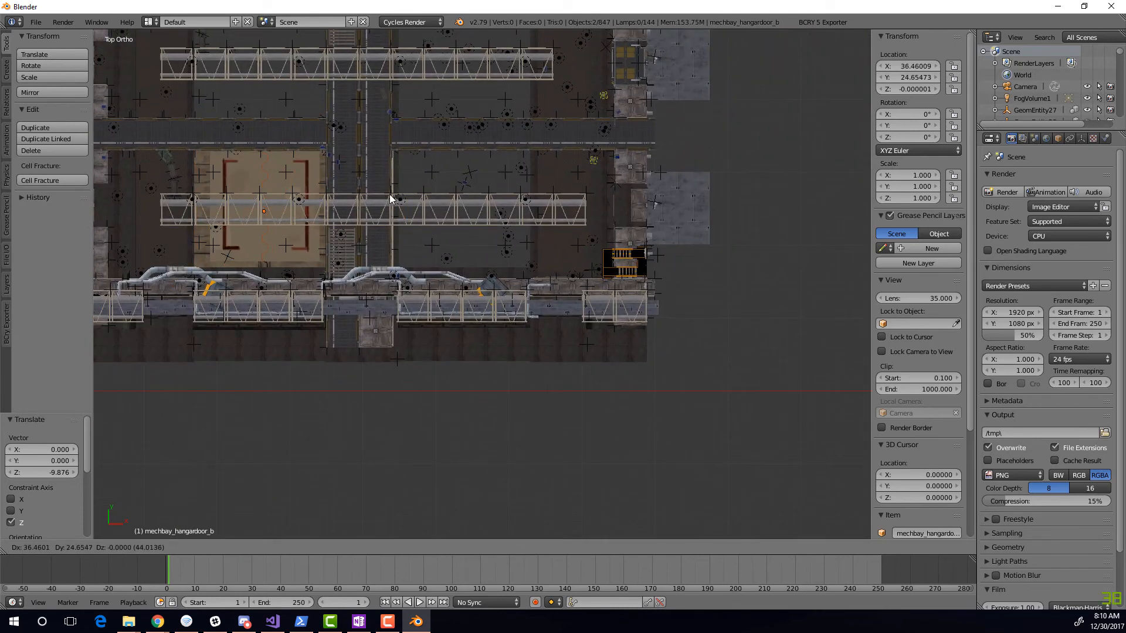
left_click(385, 191)
Raise the placed floor doors about 1.29 units along Z to sit at floor level
key("KP_3")
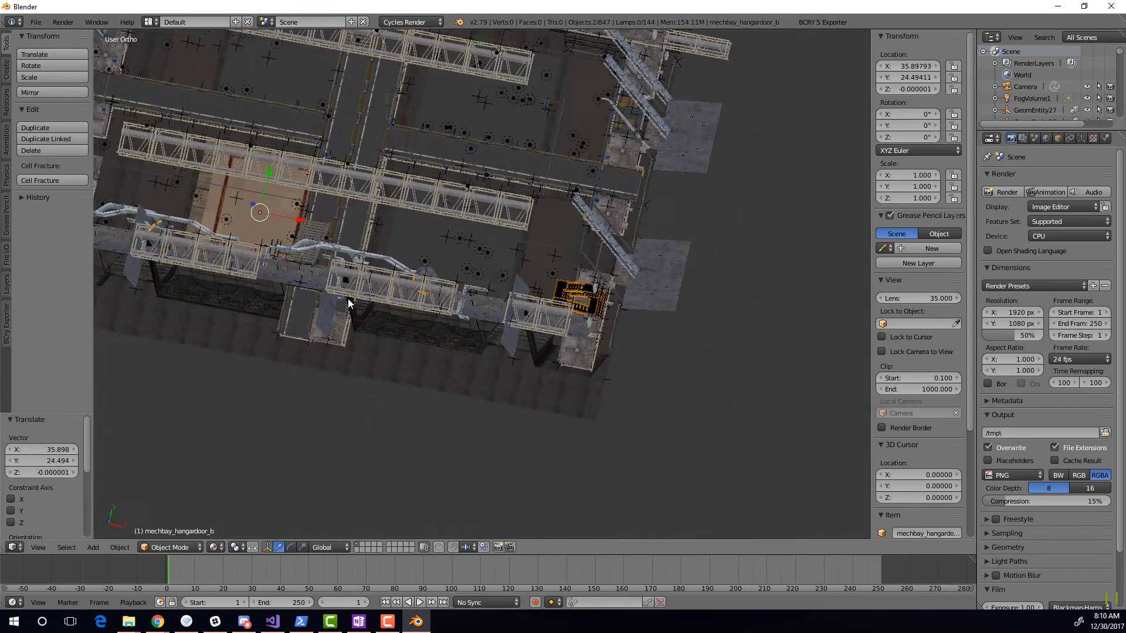
scroll(262, 217, "up", 4)
key("g")
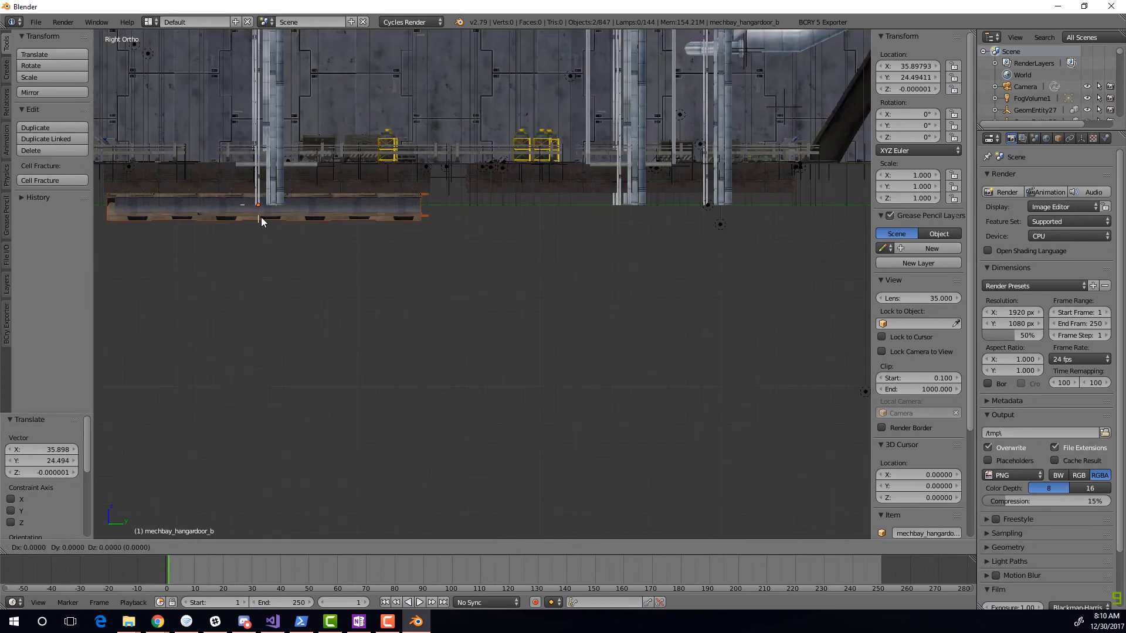
key("z")
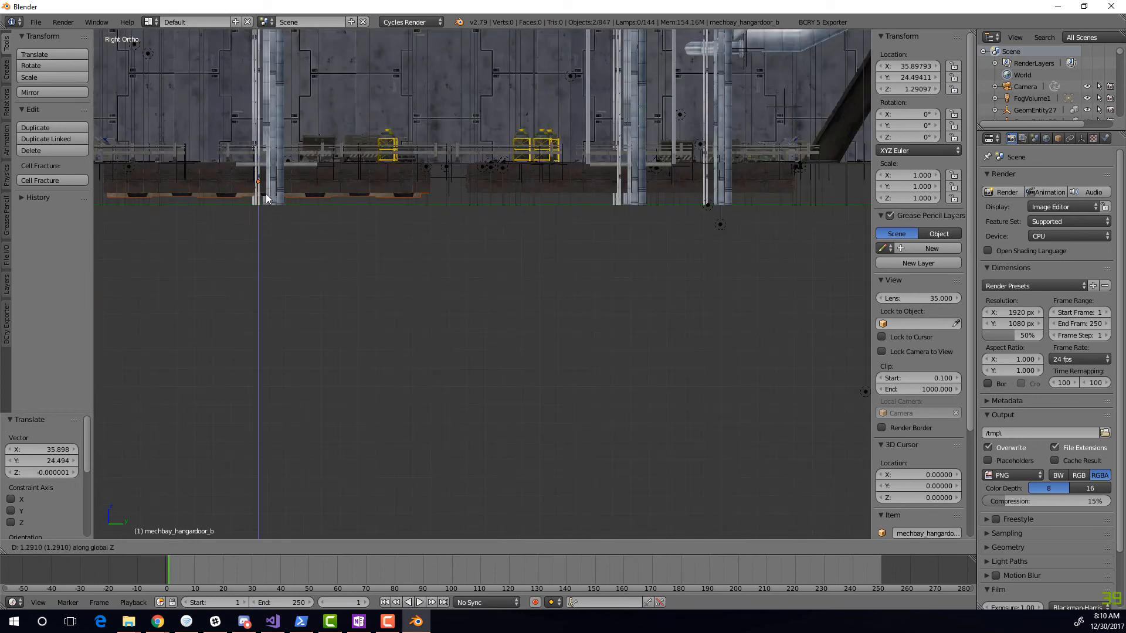
left_click(268, 197)
Duplicate the floor door pair about 19.5 units along Y into the neighbouring bay
middle_click_drag(269, 197, 268, 199)
key("KP_7")
scroll(406, 163, "down", 5)
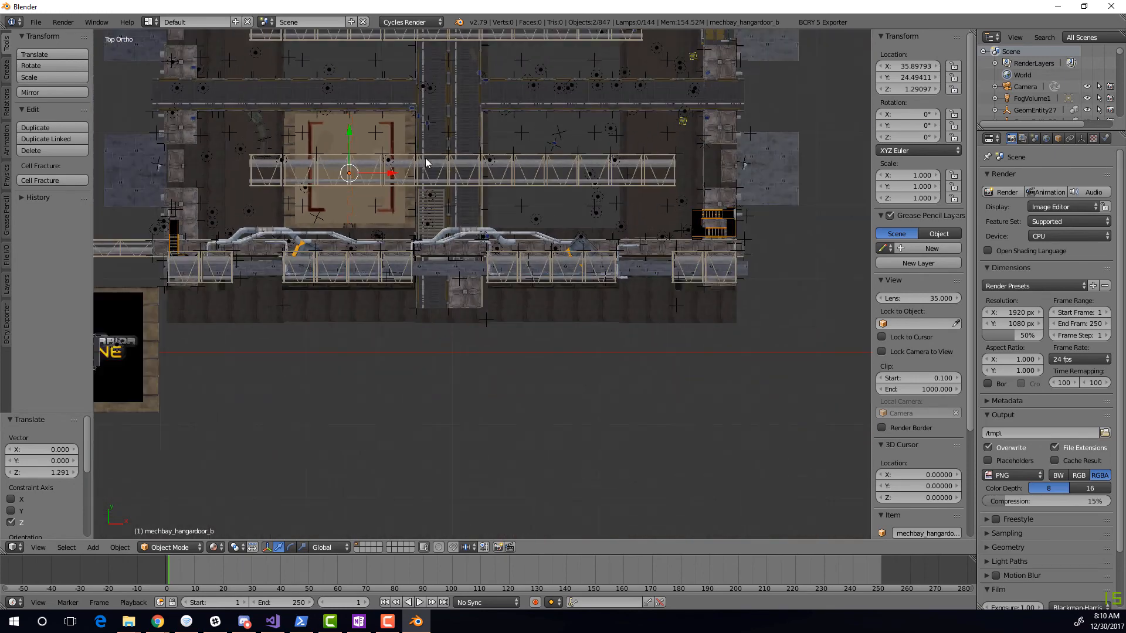
middle_click_drag(470, 114, 449, 221, "shift")
key("shift+d")
key("y")
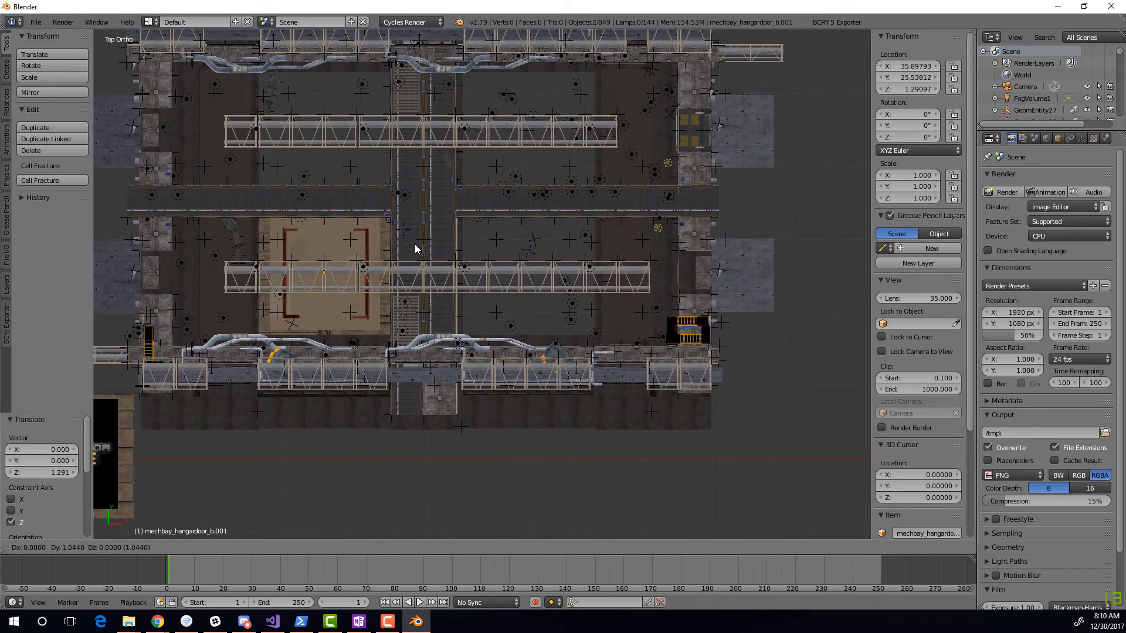
left_click(423, 107)
Select both floor door pairs and duplicate them about 27.6 units along X into the two opposite bays
key("shift+d")
right_click(352, 170)
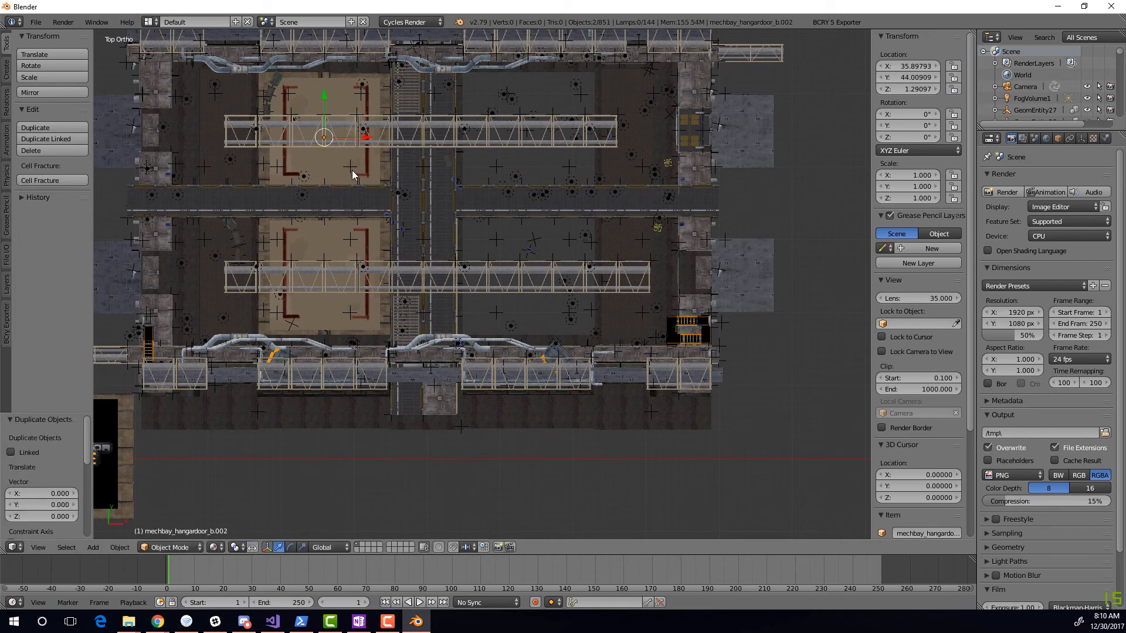
right_click(321, 240, "shift")
right_click(342, 234, "shift")
key("shift+d")
key("x")
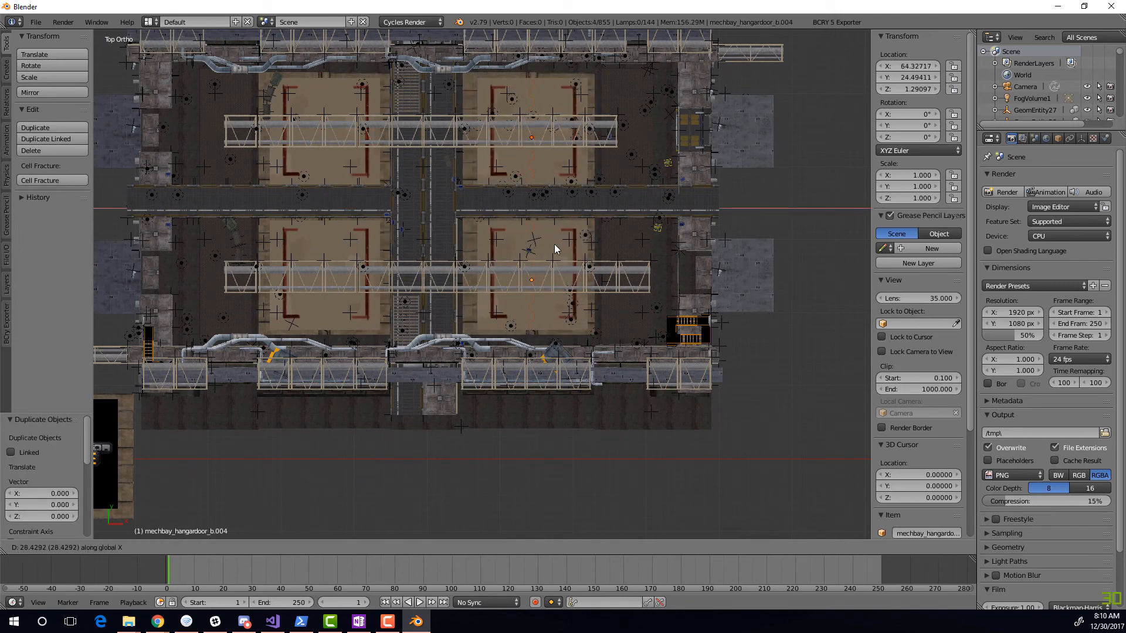
left_click(551, 244)
Walk to the yellow stair gantry by the wall, inspect it and select mechbay_gantry_walkway1
key("shift+f")
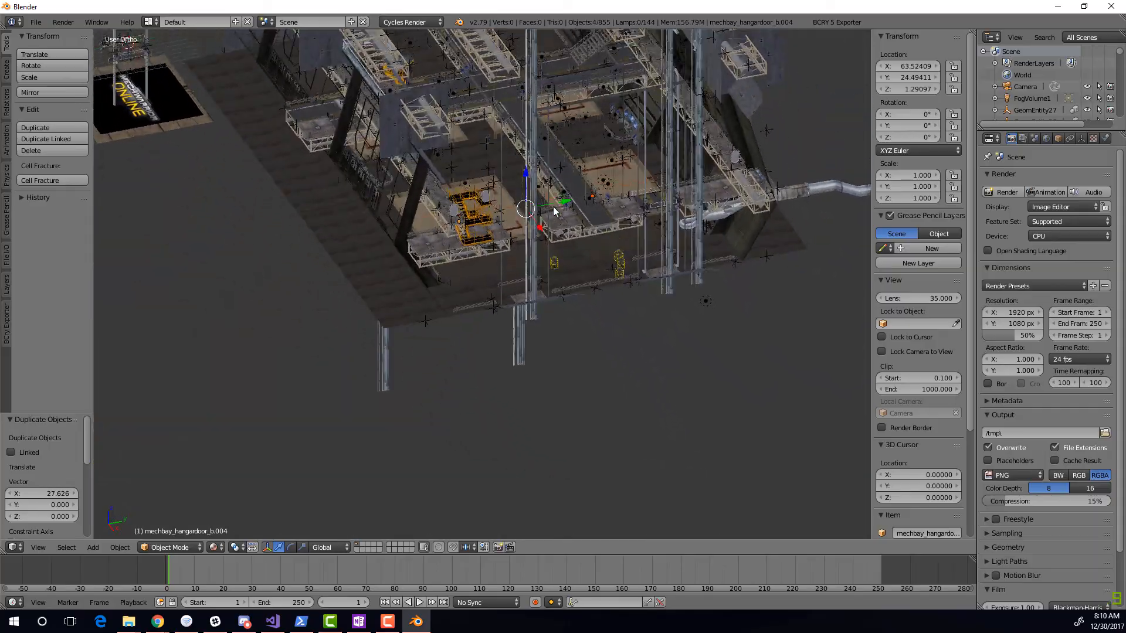
key("w")
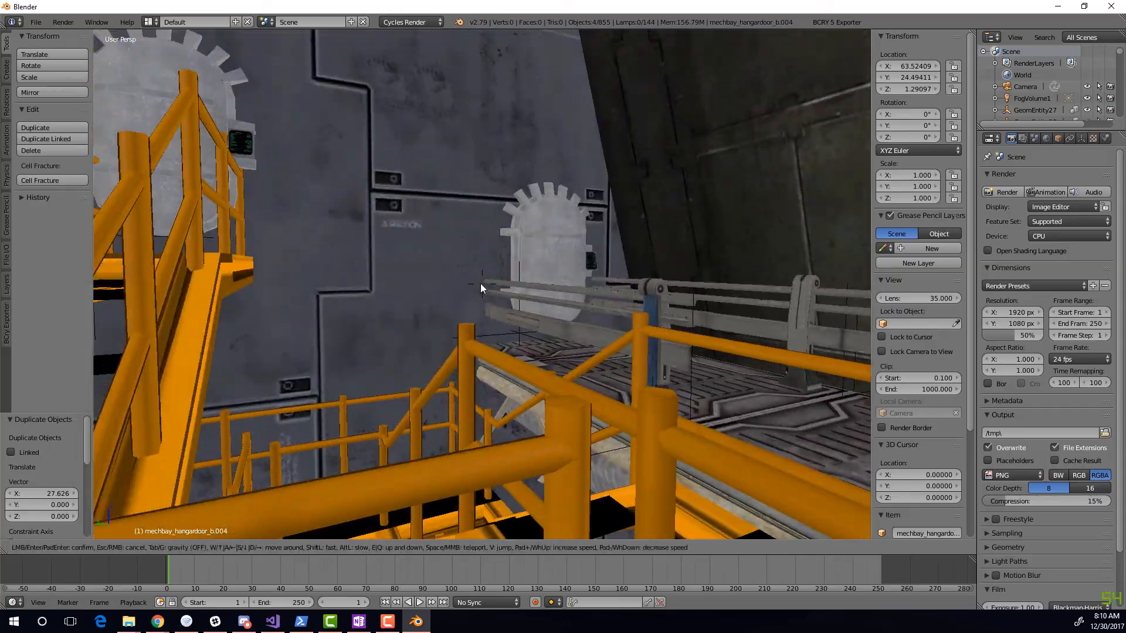
key("s")
key("s")
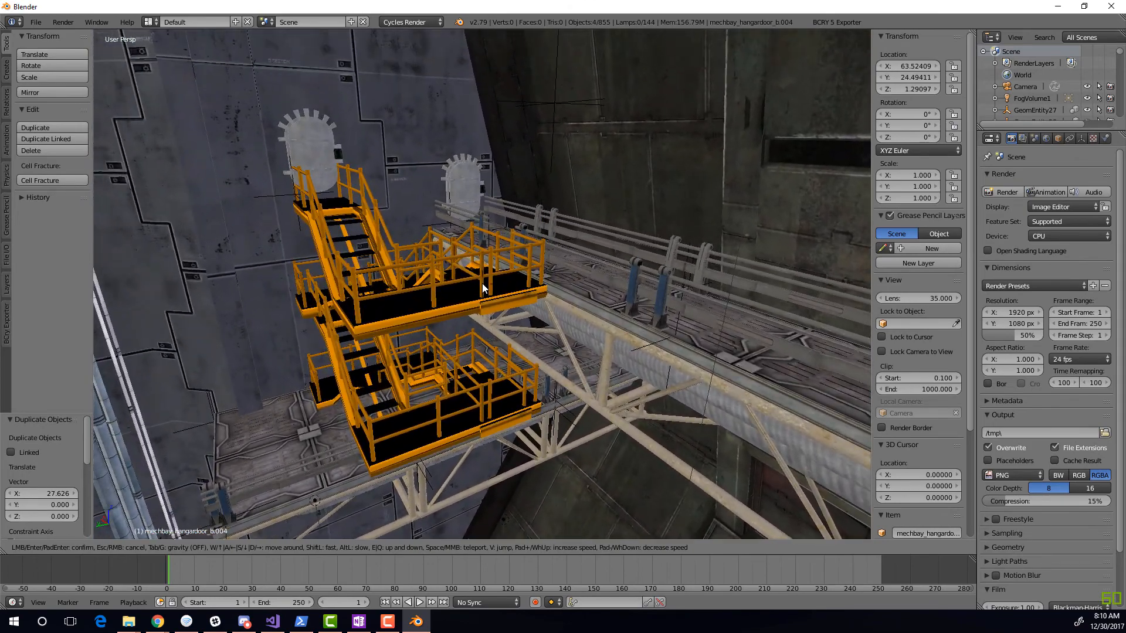
left_click(482, 283)
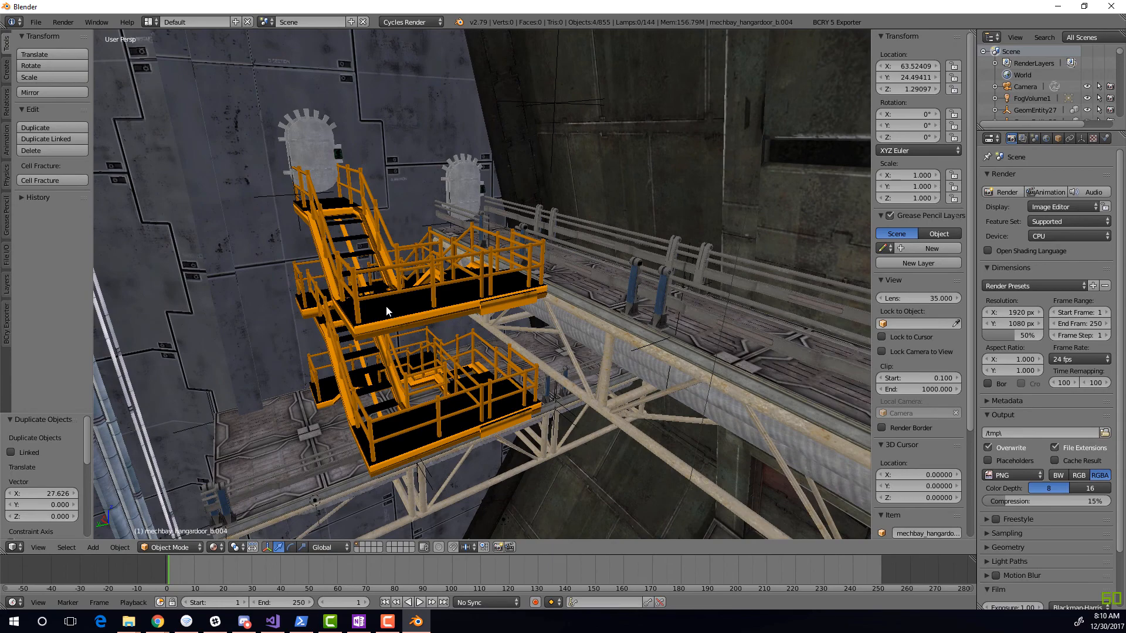
right_click(384, 330)
middle_click_drag(383, 330, 394, 279)
Walk to a viewpoint at the yellow railing overlooking the bays, align the camera to that view and select it
key("shift+f")
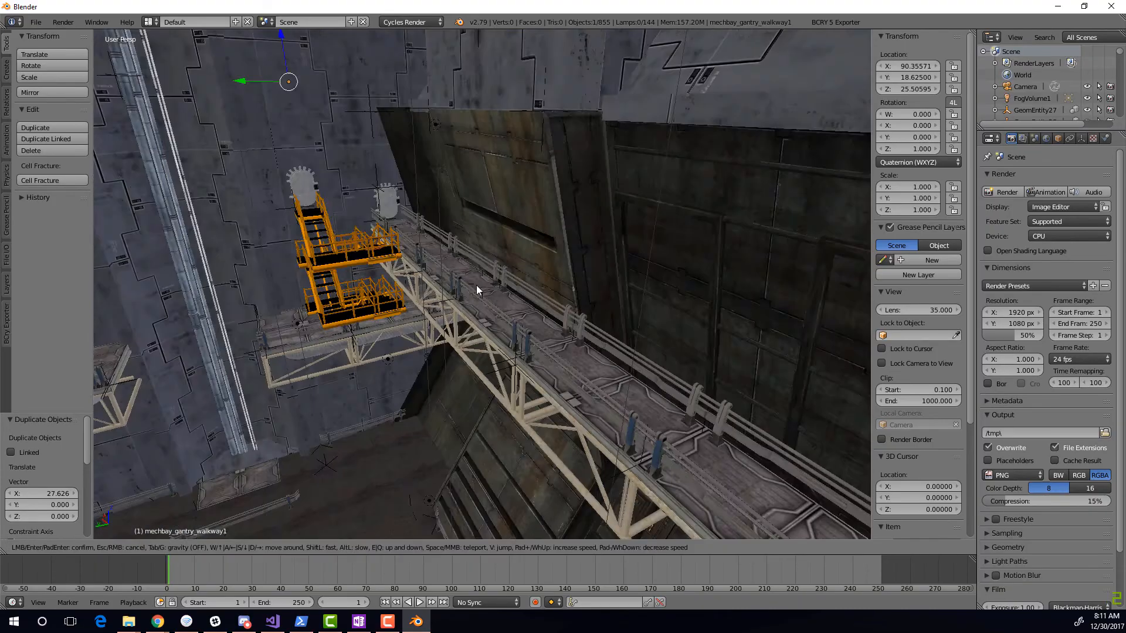
key("e")
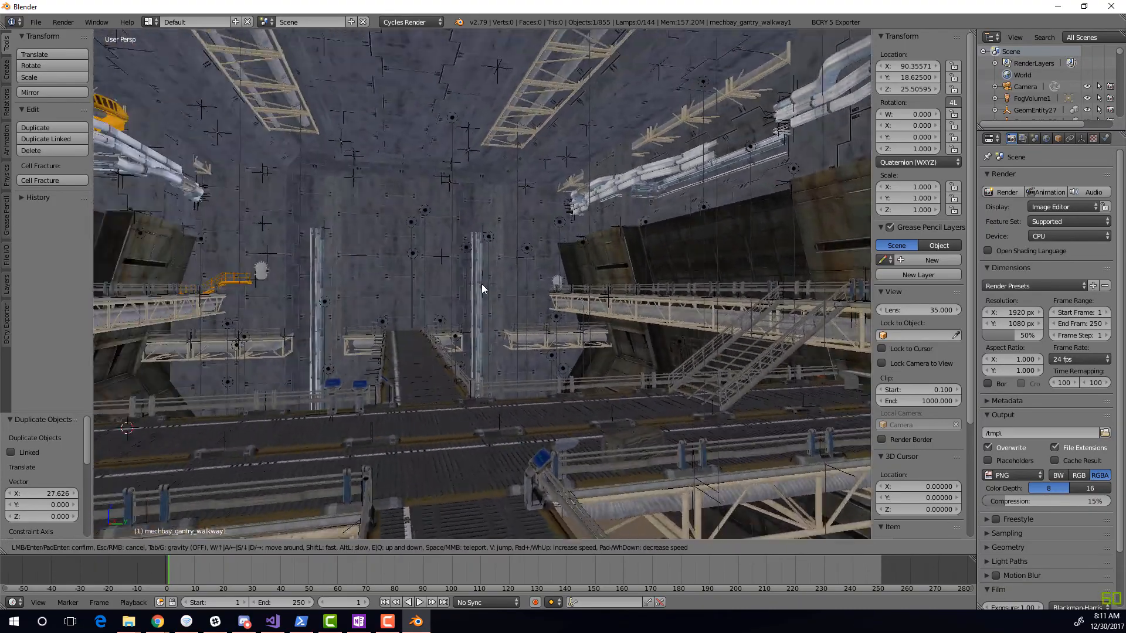
key("w")
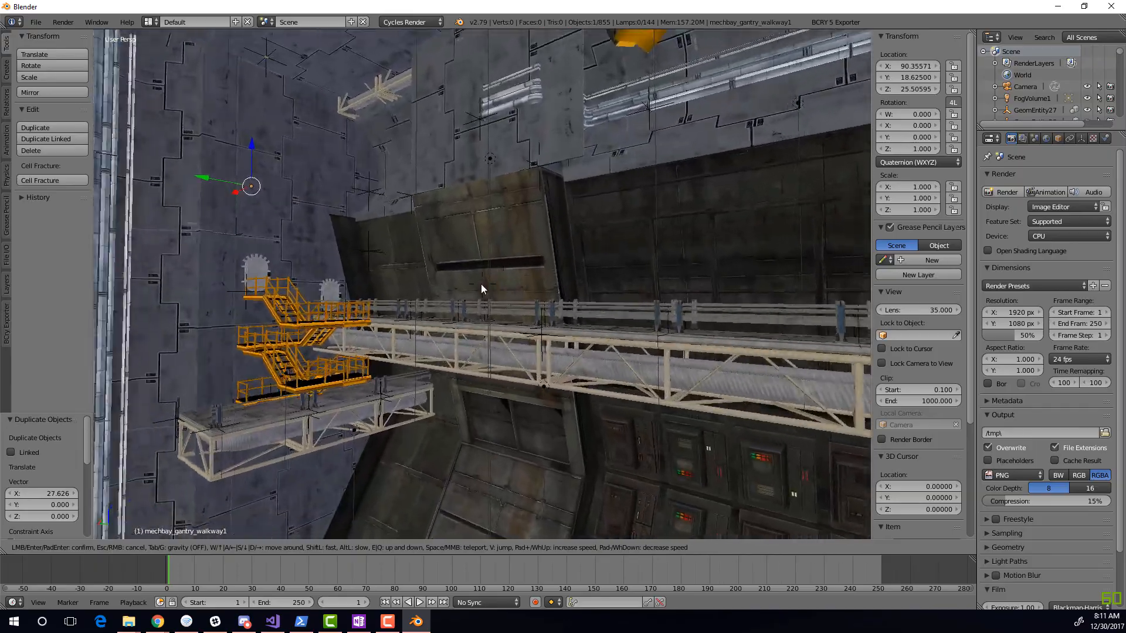
key("w")
key("w")
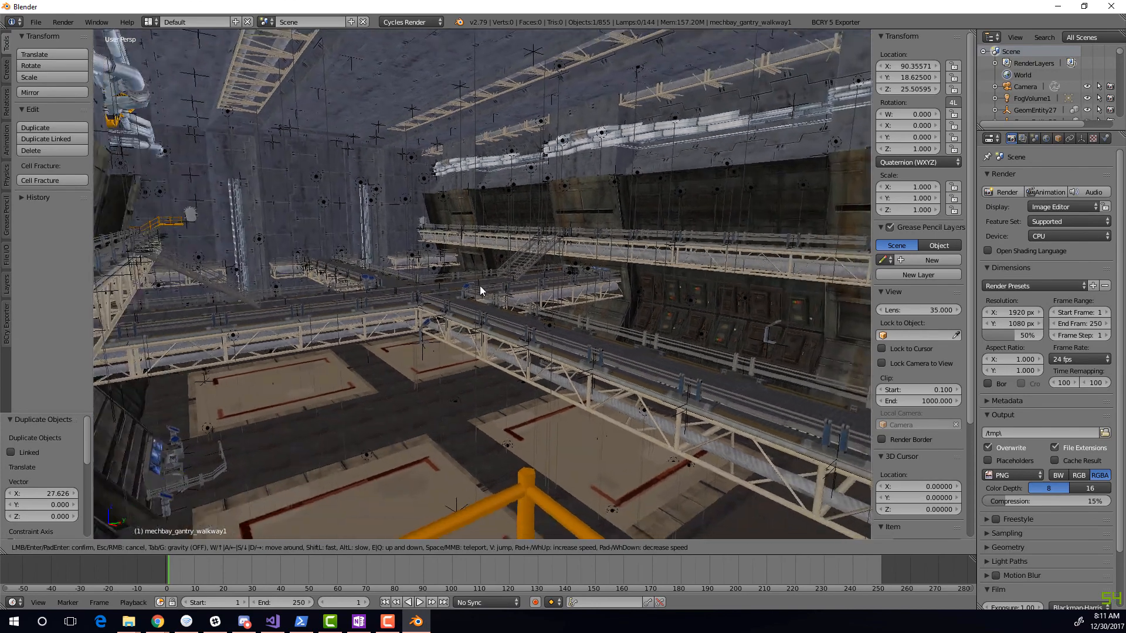
left_click(481, 285)
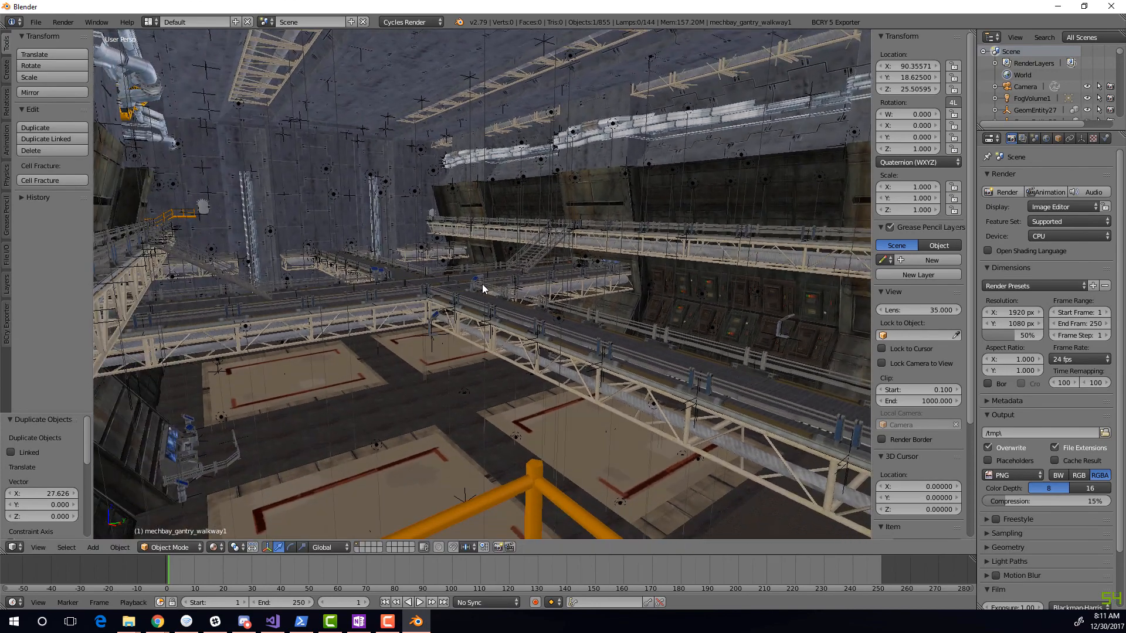
key("ctrl+alt+KP_0")
right_click(442, 175)
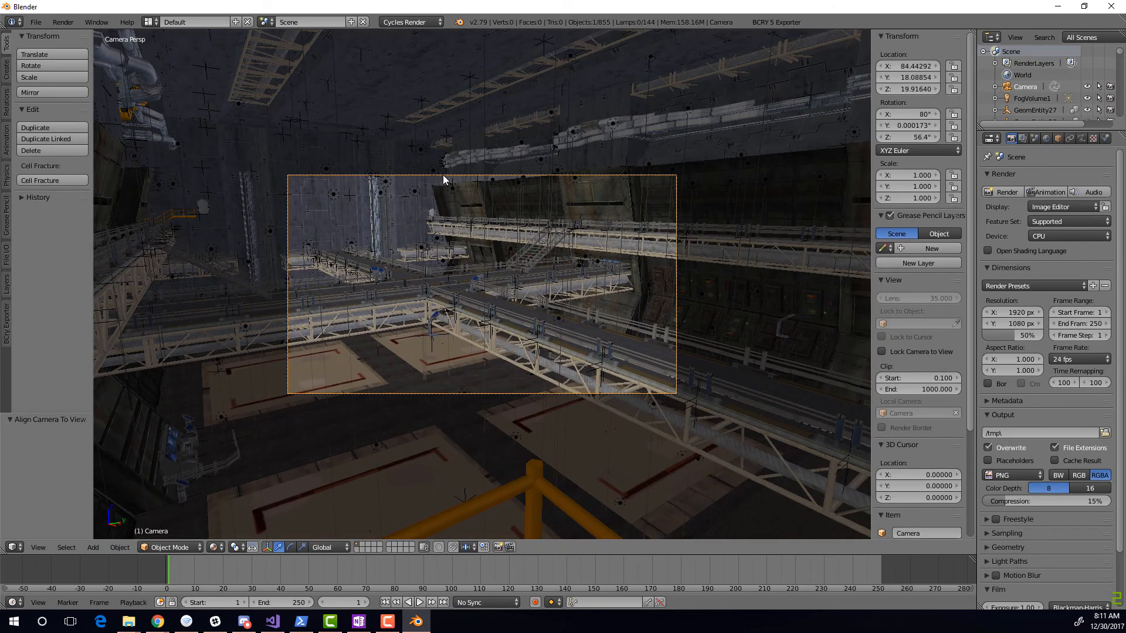
Set the render device to GPU Compute and the camera's focal length to about 15.23 mm
left_click(1048, 235)
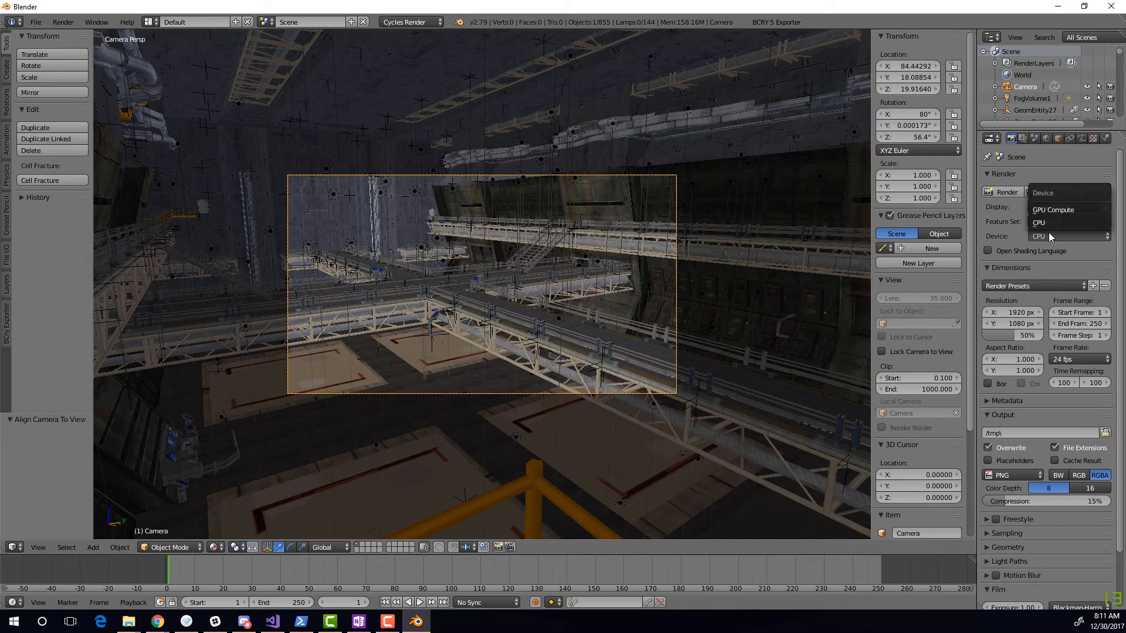
left_click(1051, 212)
left_click(1081, 138)
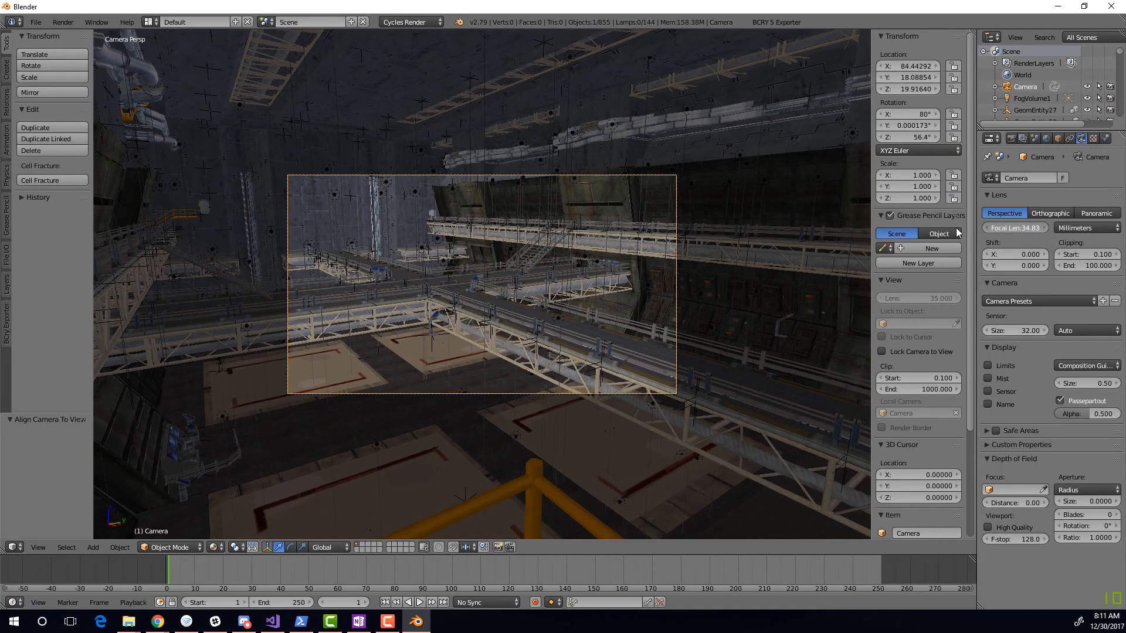
left_click_drag(1001, 228, 964, 300)
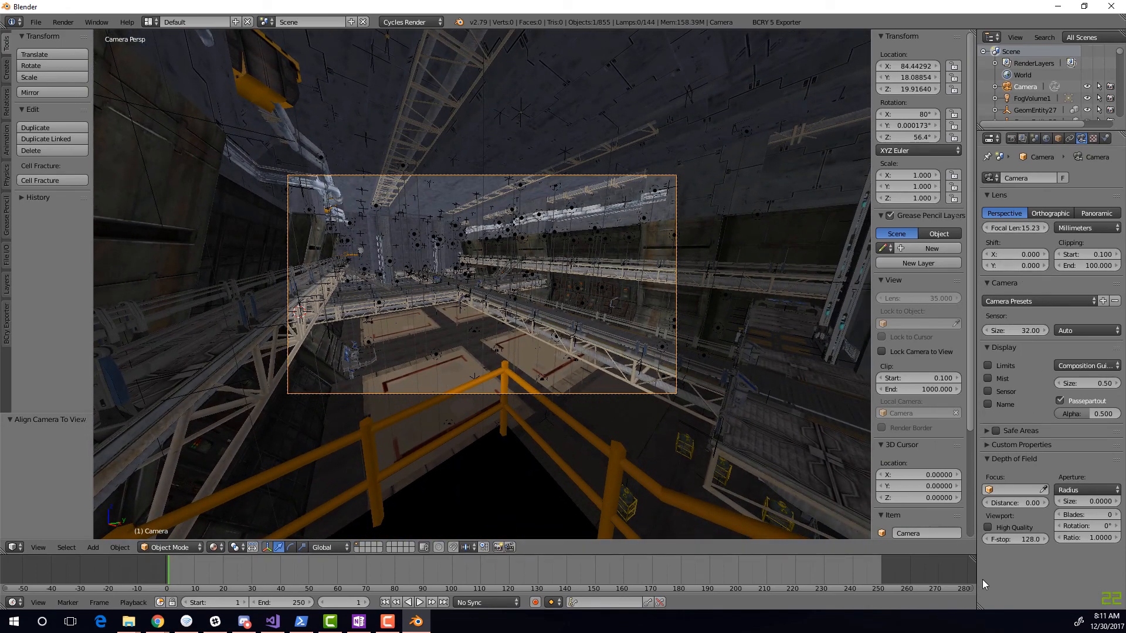
Enable the transparent film background and set the render resolution scale to 100%
left_click(1010, 139)
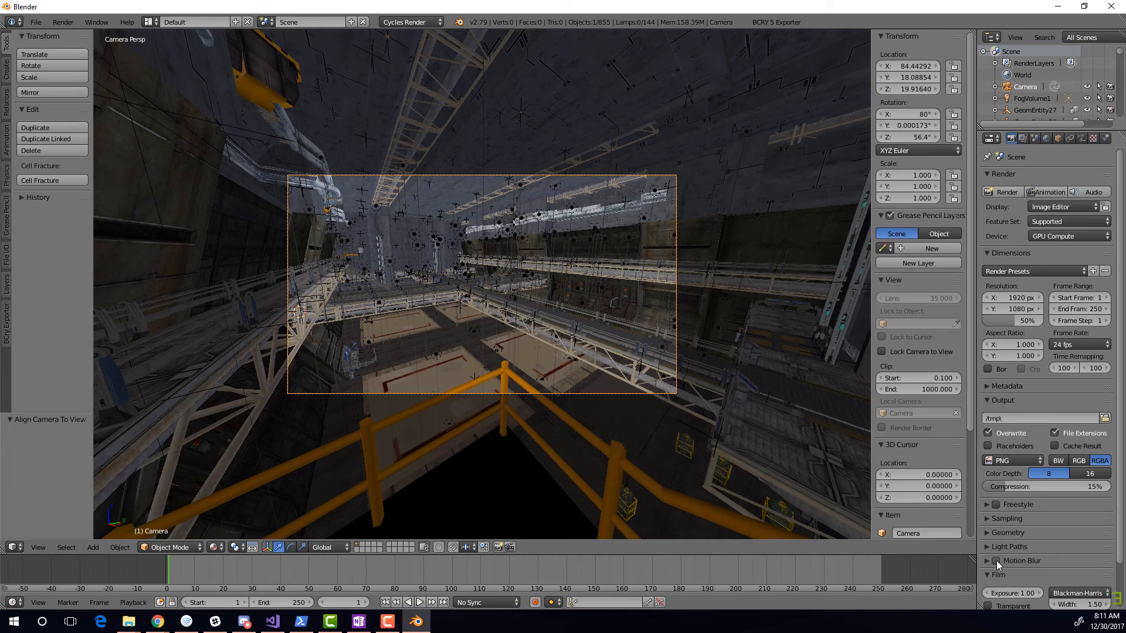
scroll(988, 550, "down", 2)
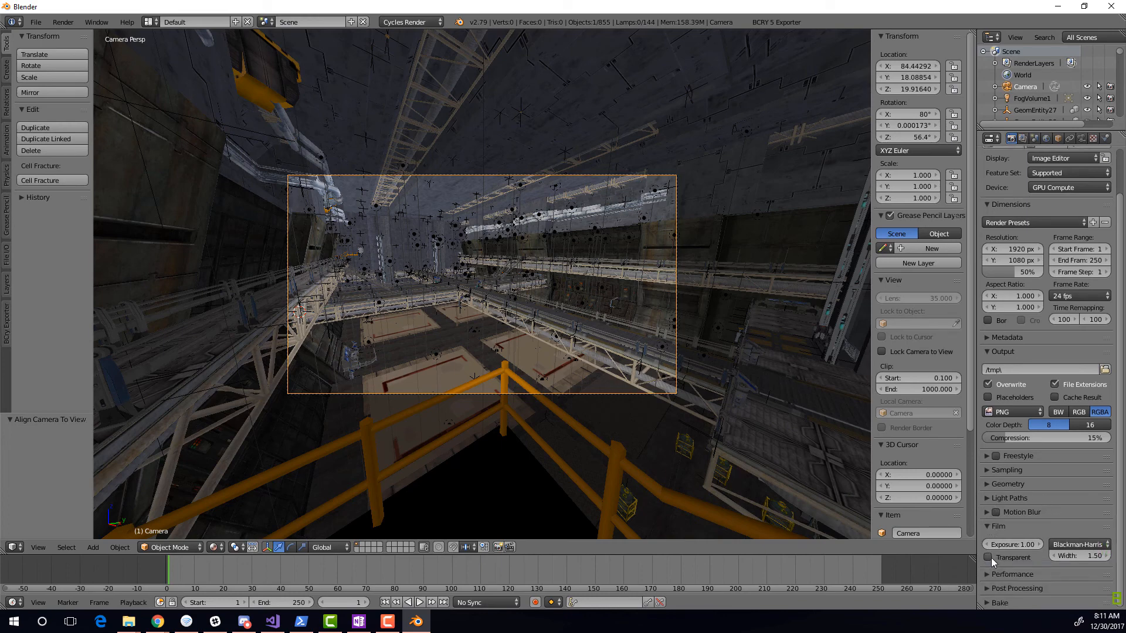
left_click(988, 556)
left_click_drag(1029, 273, 1044, 273)
Set the render tile size to 256 by 256 in the performance settings
left_click(990, 573)
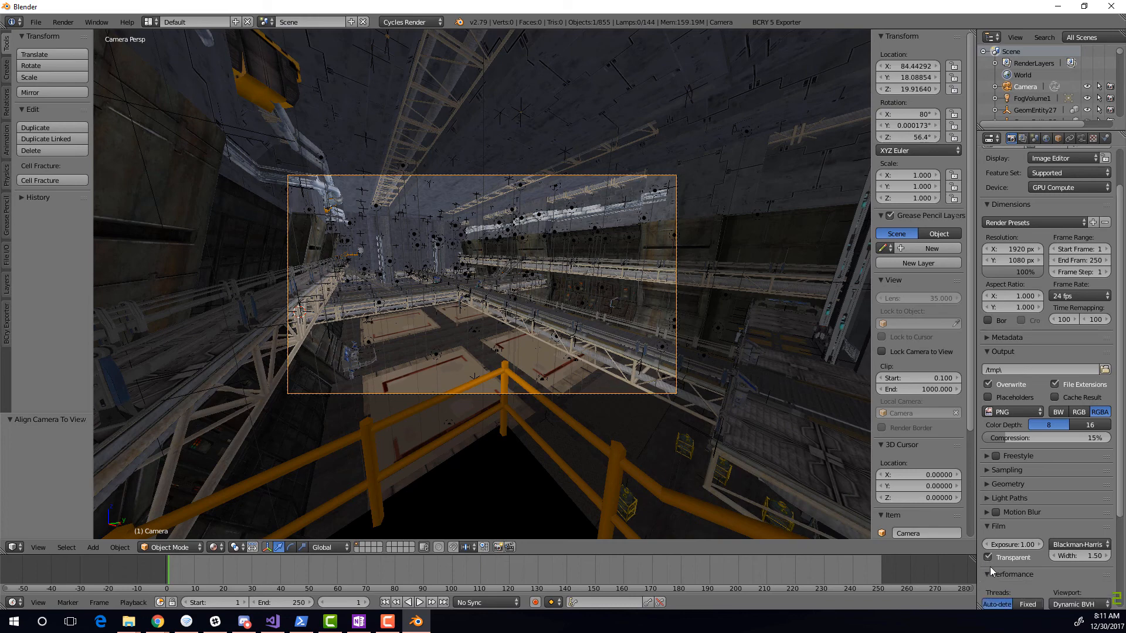
scroll(1002, 551, "down", 5)
type("256")
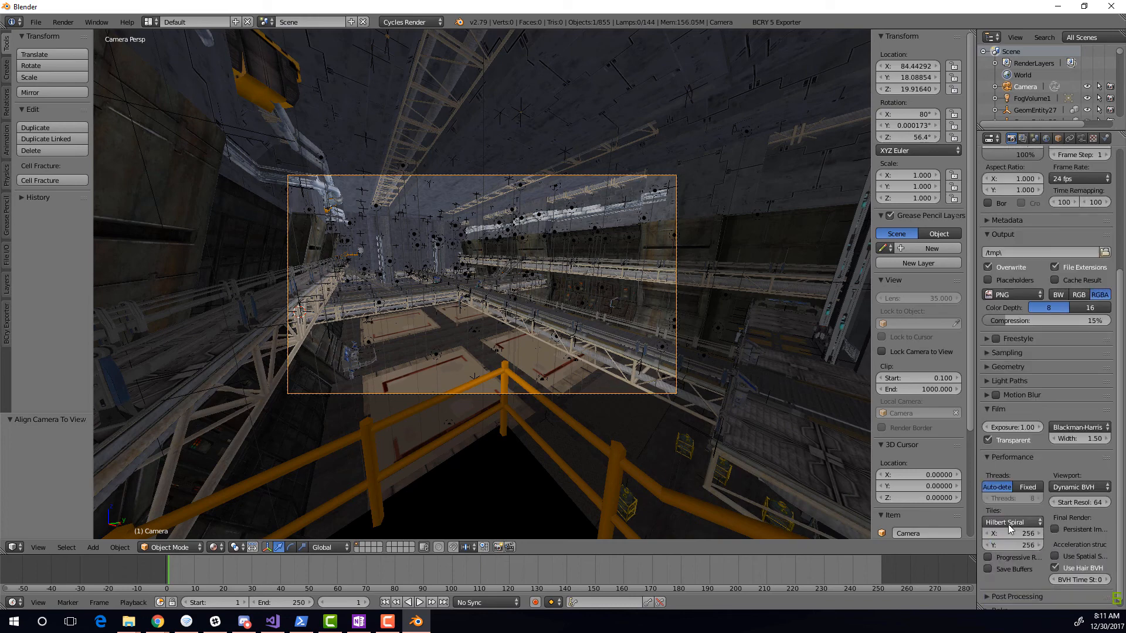
Enable world nodes, use an Environment Texture as the background color and load corporateInterior_001_L.jpg from the HDRI folder
left_click(1046, 139)
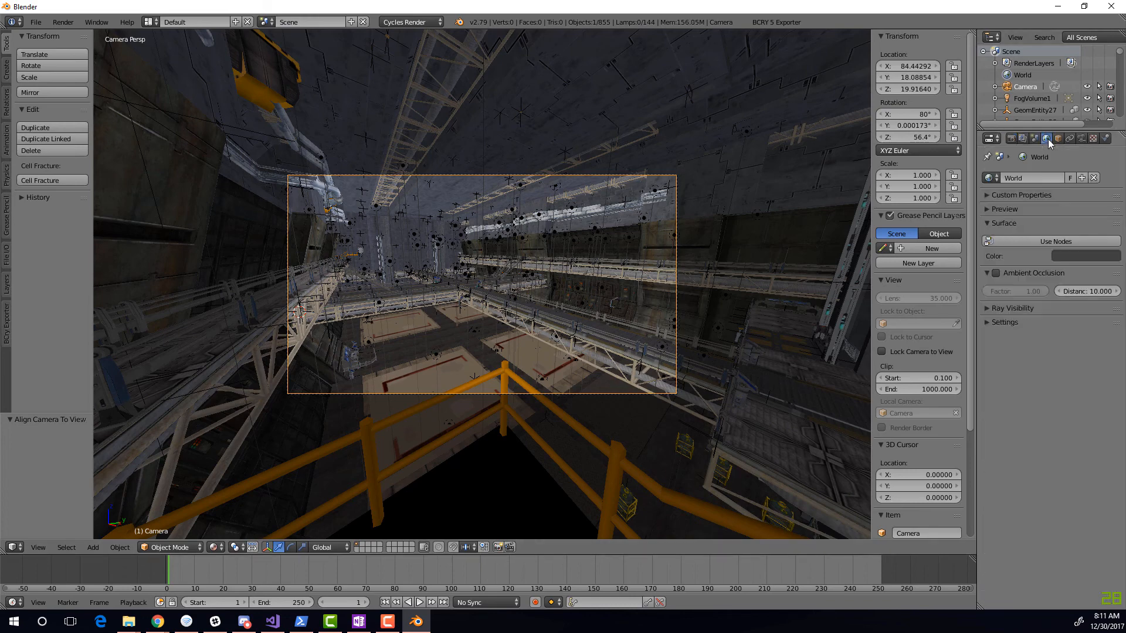
left_click(1108, 245)
left_click(1112, 262)
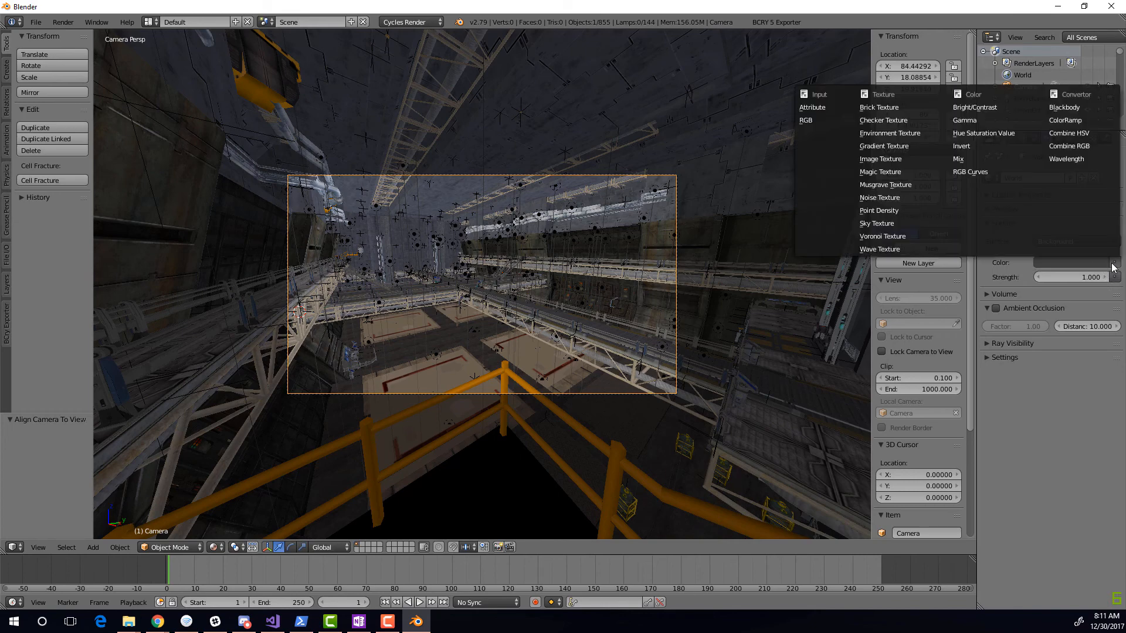
left_click(918, 134)
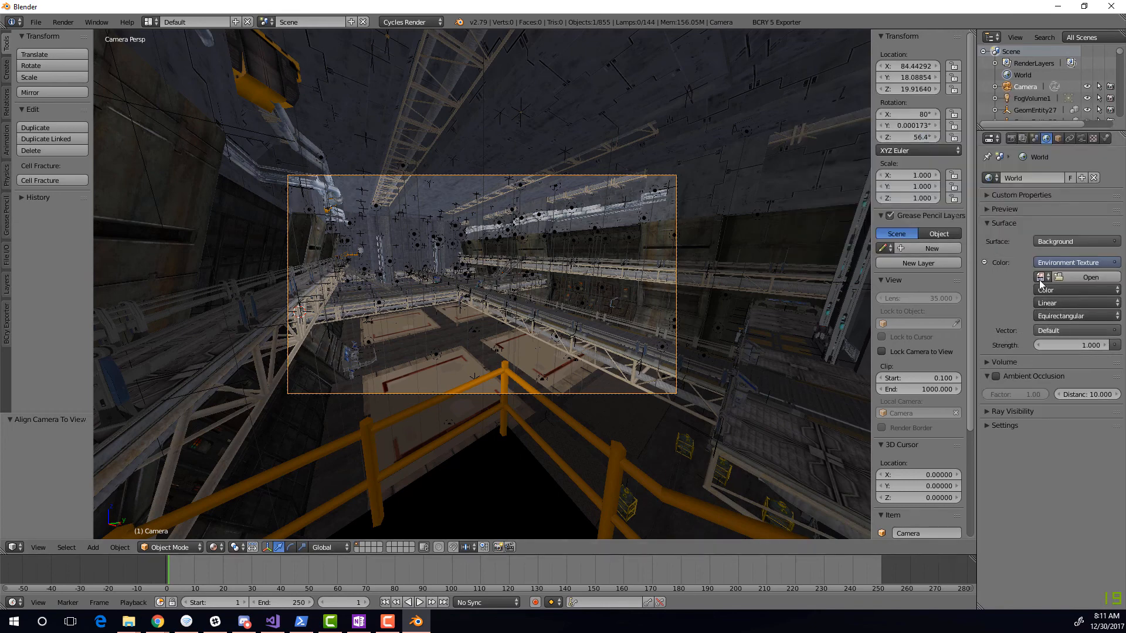
left_click(1054, 279)
double_click(475, 106)
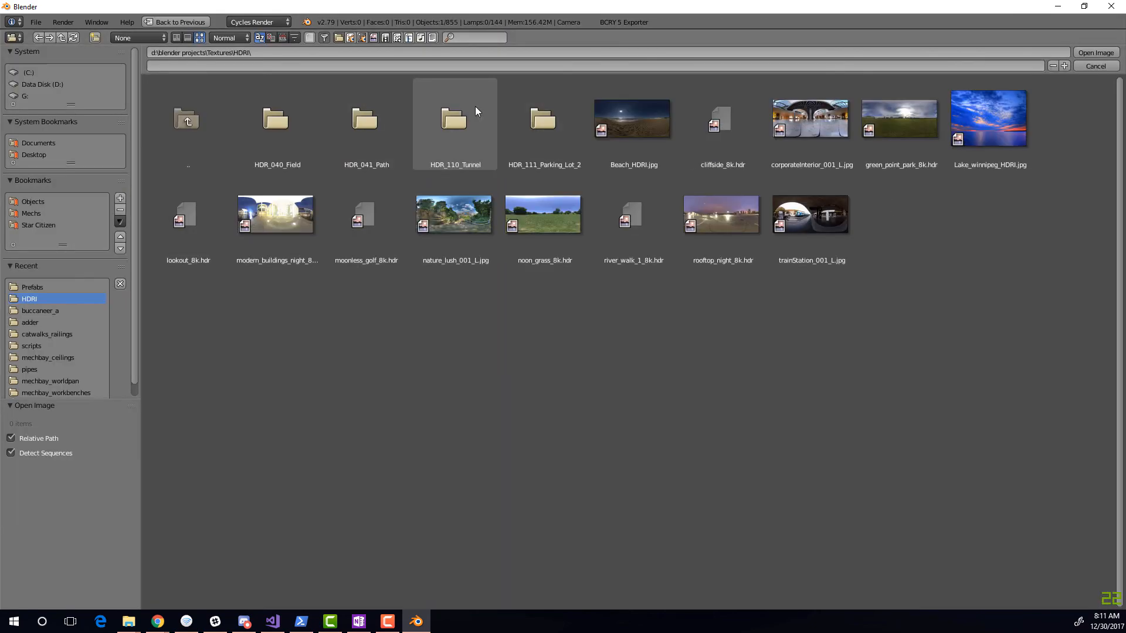
left_click(810, 123)
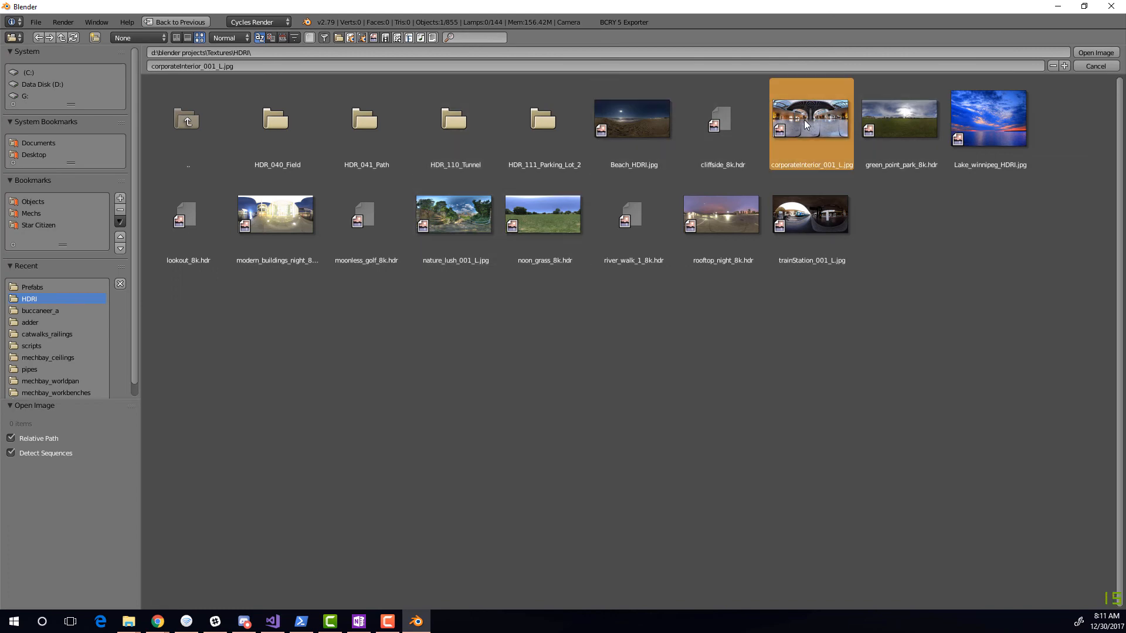
left_click(1093, 55)
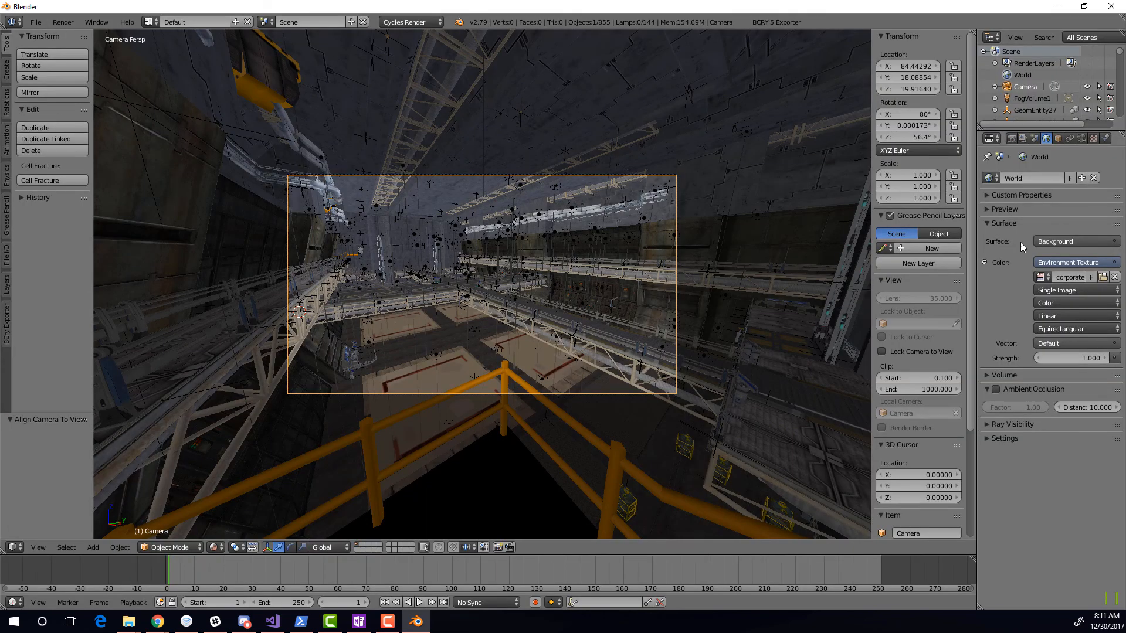
Set the strength of the world's environment background to 3
left_click(1061, 362)
type("3")
key("Return")
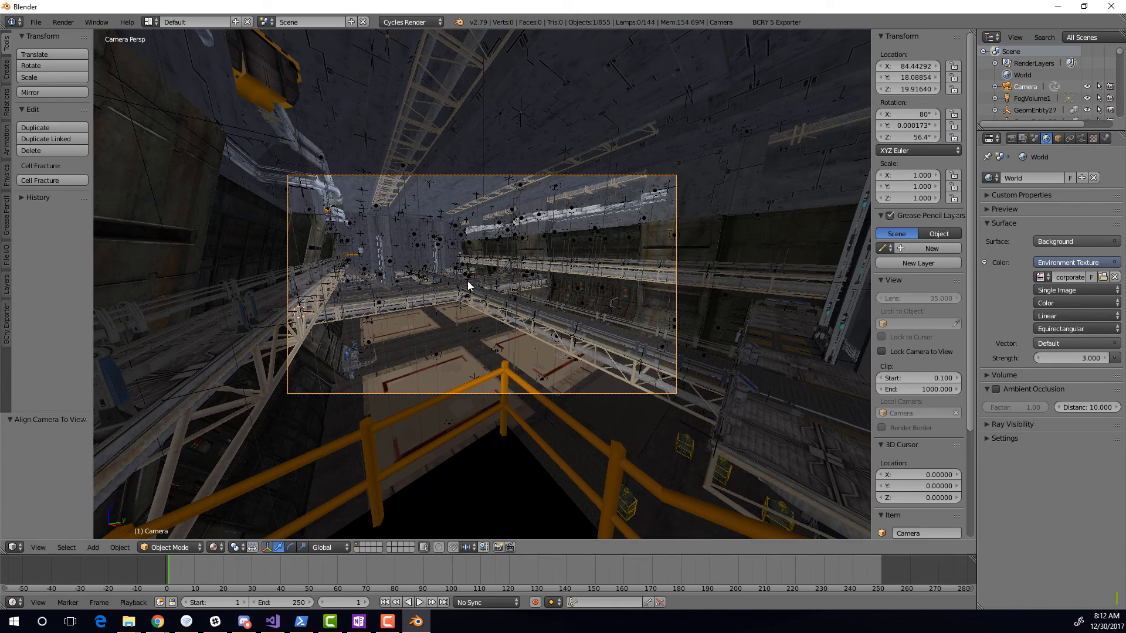
Render the current frame from the camera with Cycles and view the whole rendered image
left_click(1011, 138)
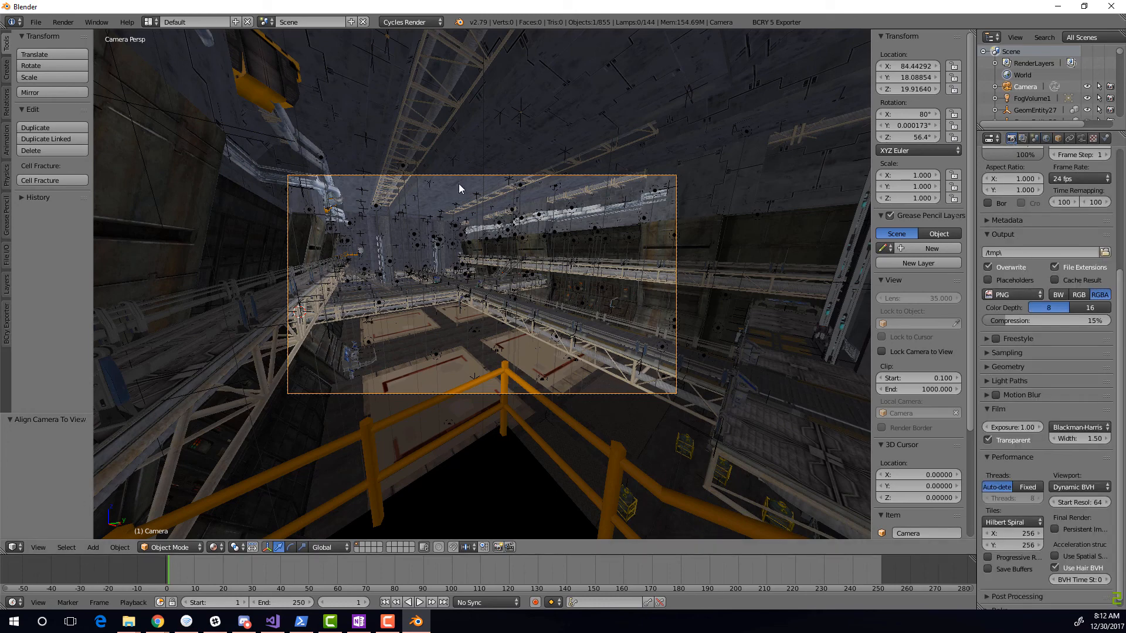
key("F12")
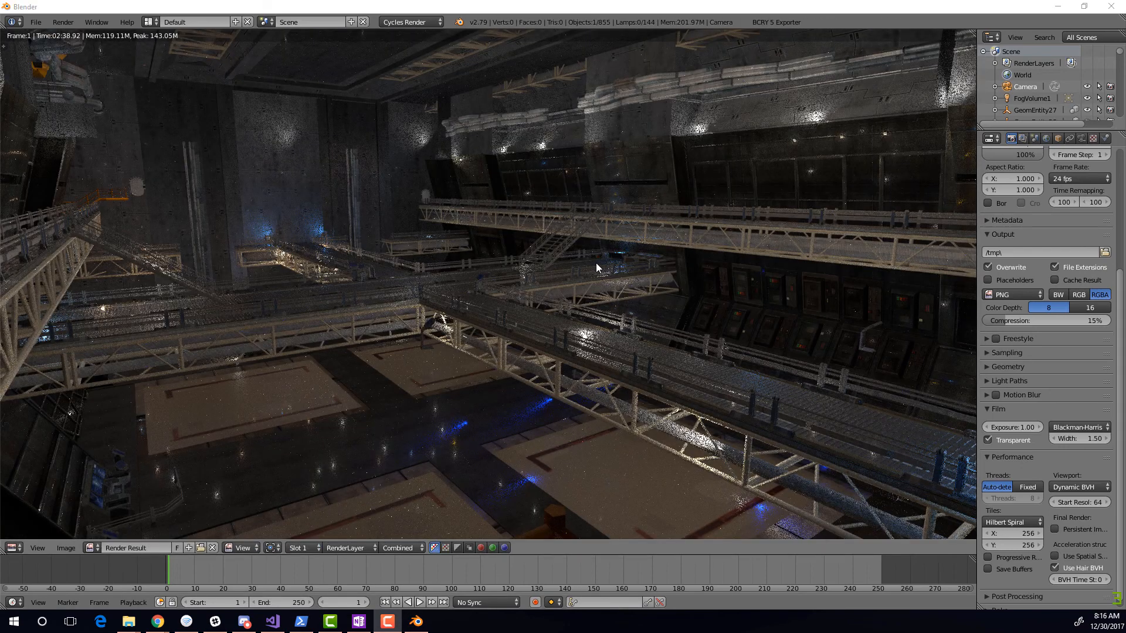
scroll(595, 262, "down", 1)
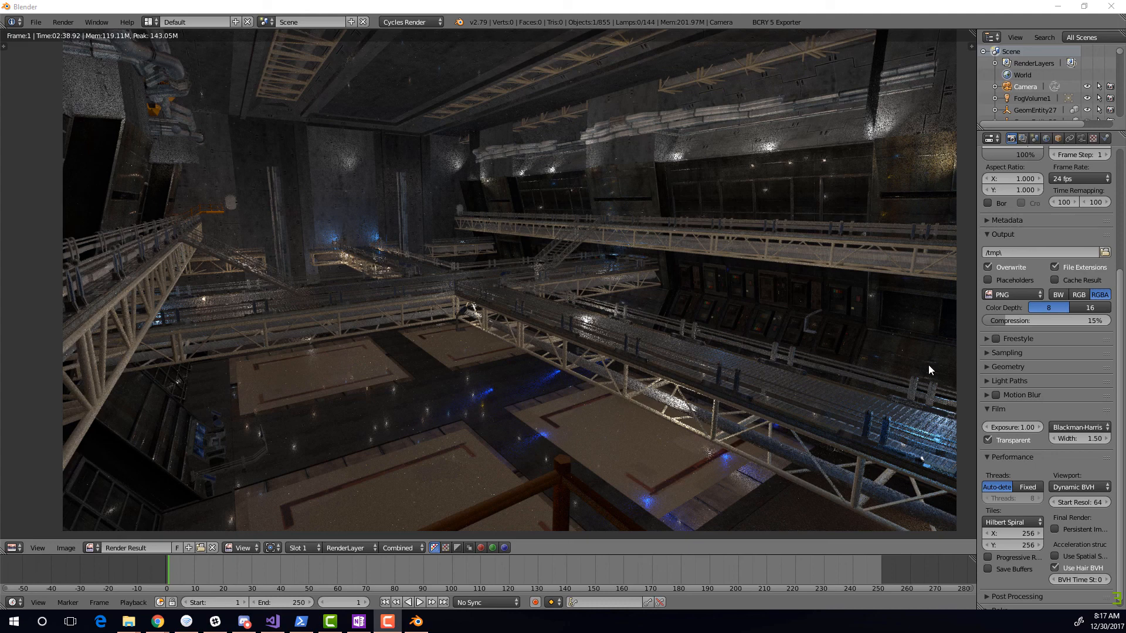
scroll(557, 308, "down", 1)
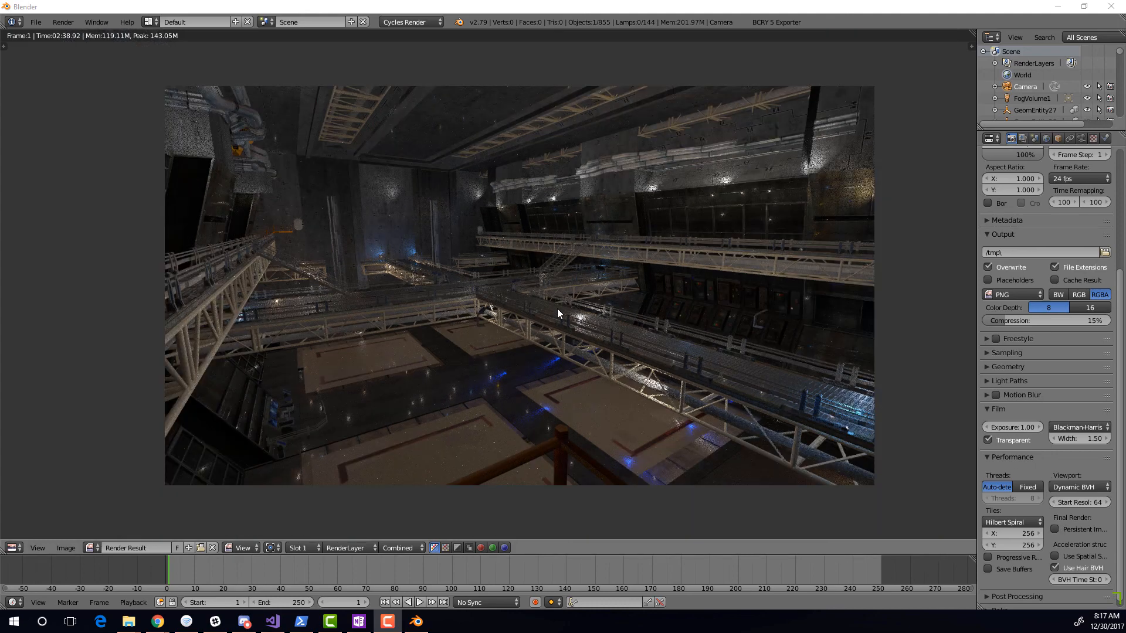
Open the render's Sampling settings to check the sample values and examine the noise in the rendered hangar image
scroll(1065, 482, "down", 1)
scroll(1065, 482, "up", 1)
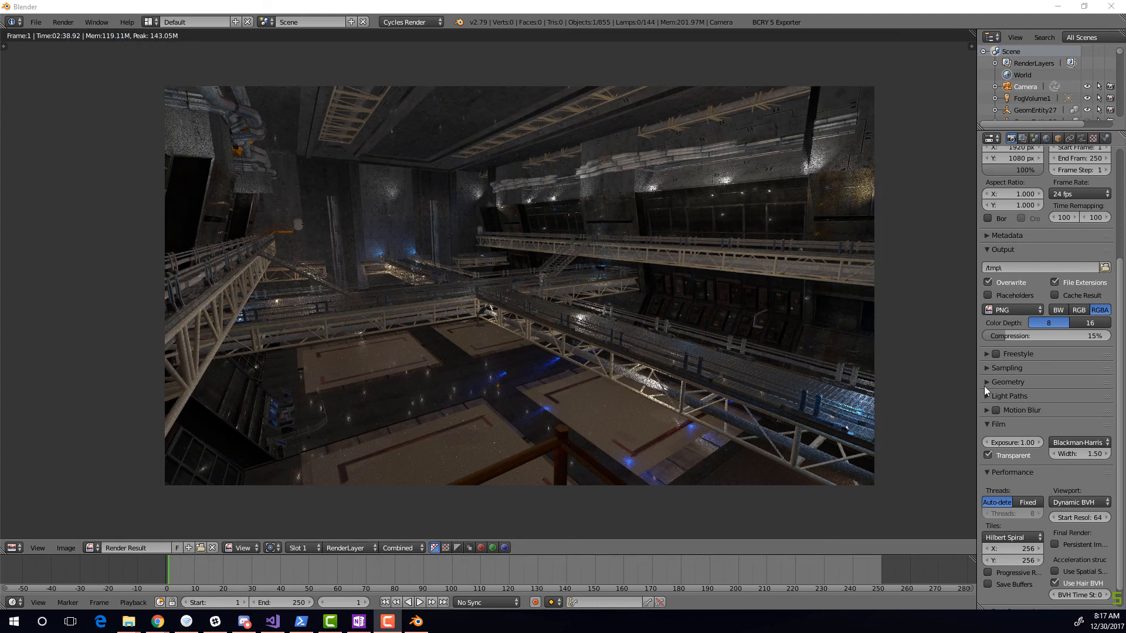
left_click(985, 368)
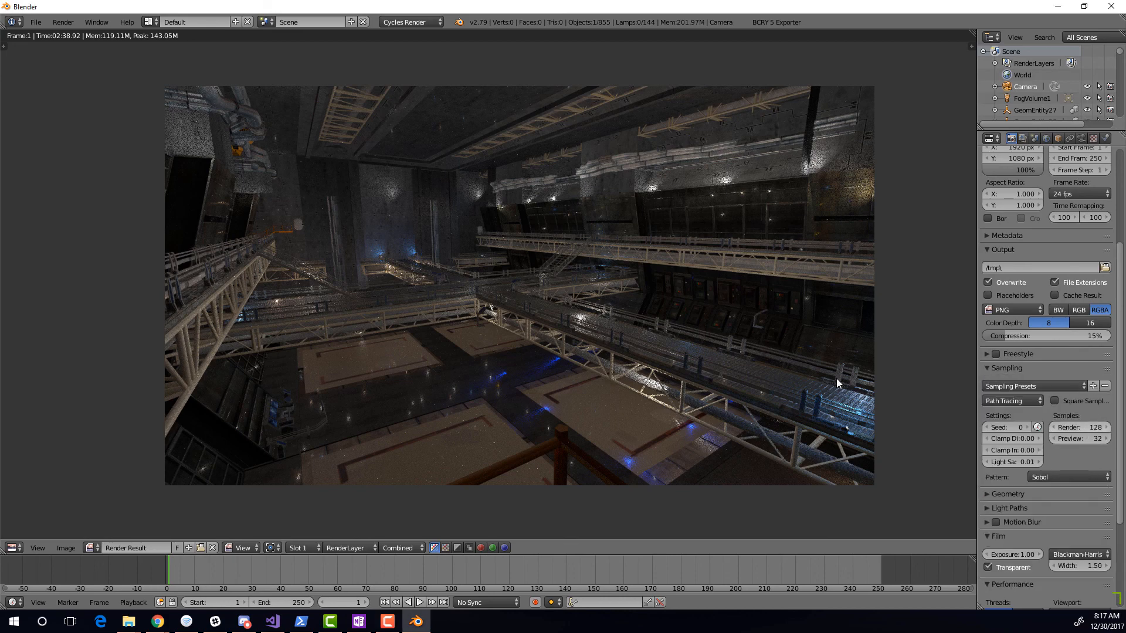
scroll(550, 253, "up", 1)
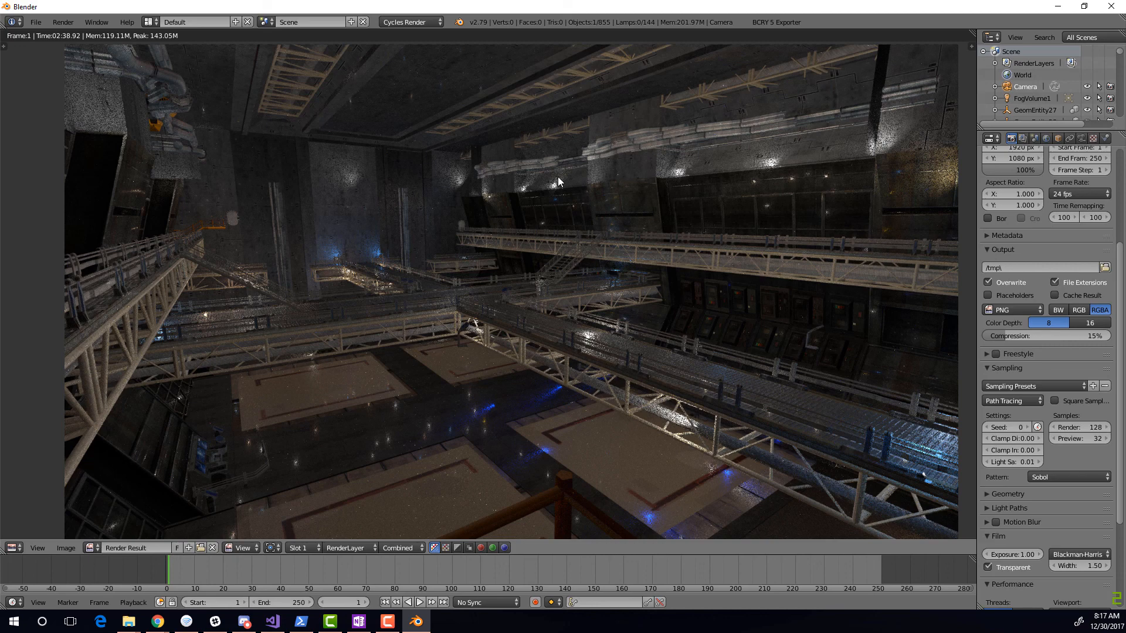
scroll(518, 219, "down", 1)
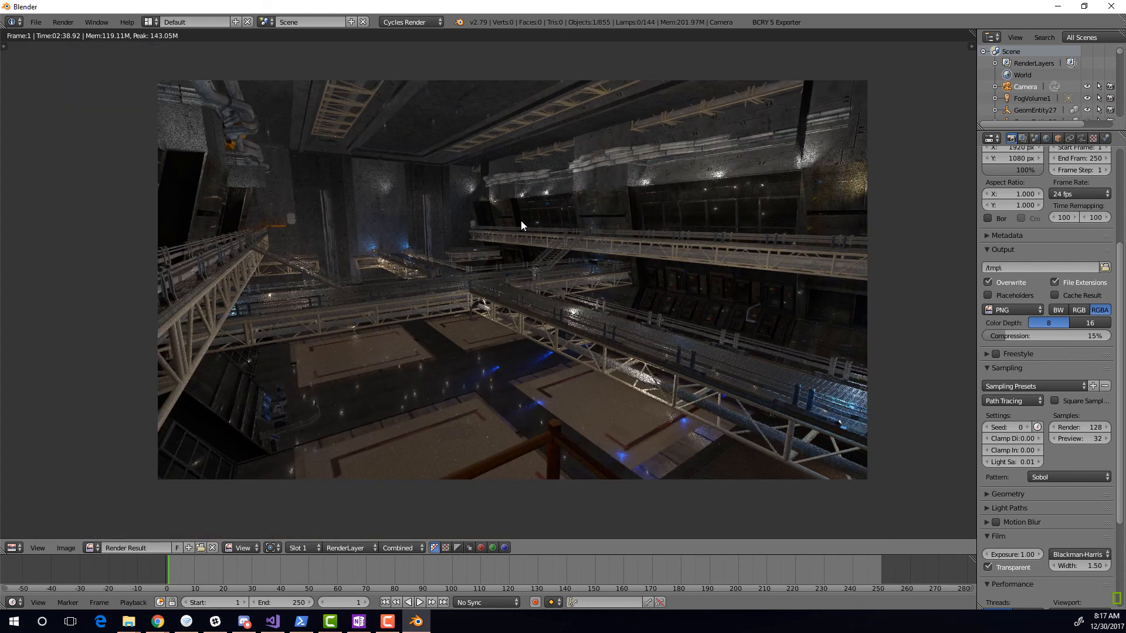